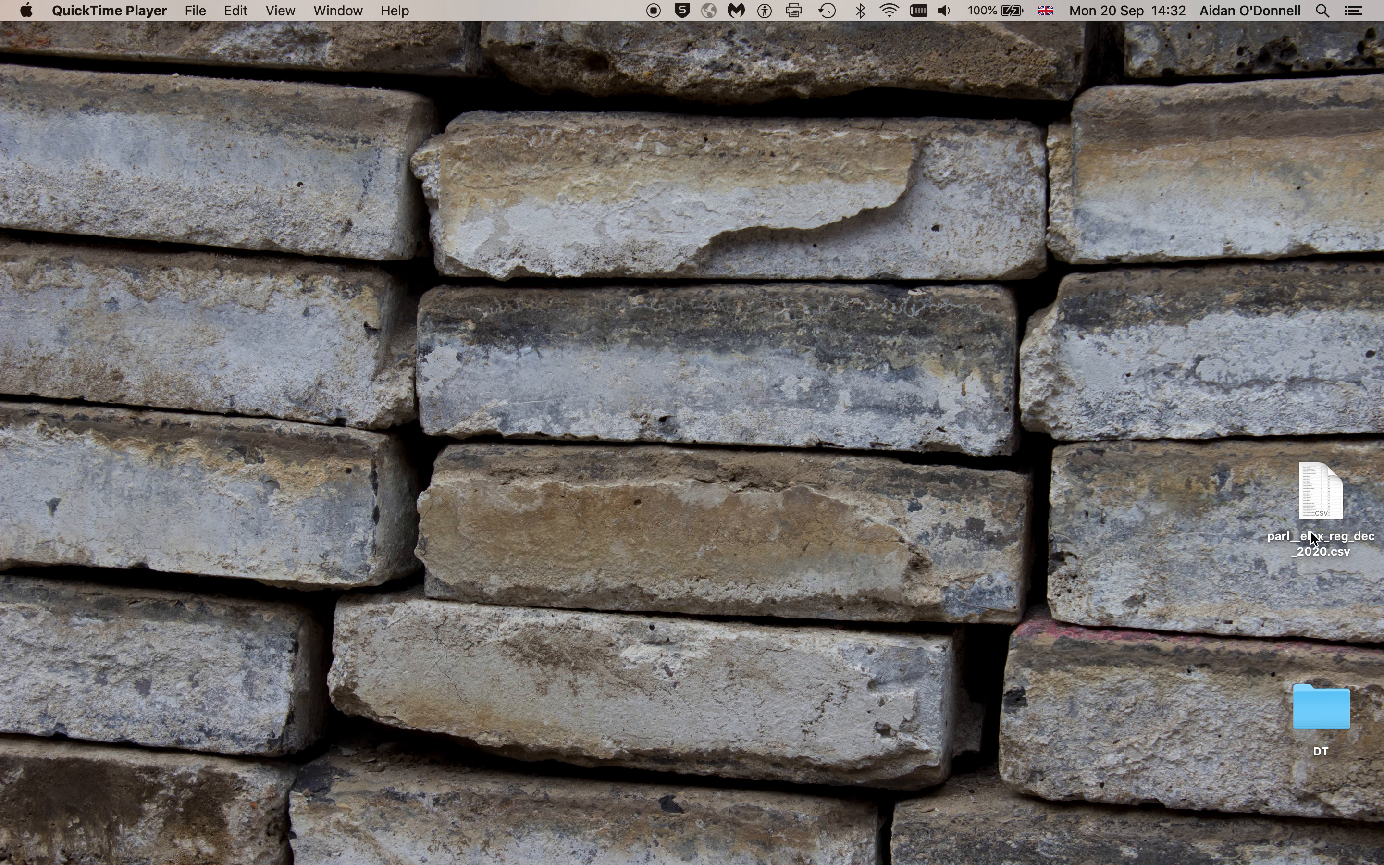
Leave the downloaded parl__elex_reg_dec_2020.csv on the desktop and bring Firefox with Google Drive forward
{"action": "left_click", "coordinate": [1325, 497]}
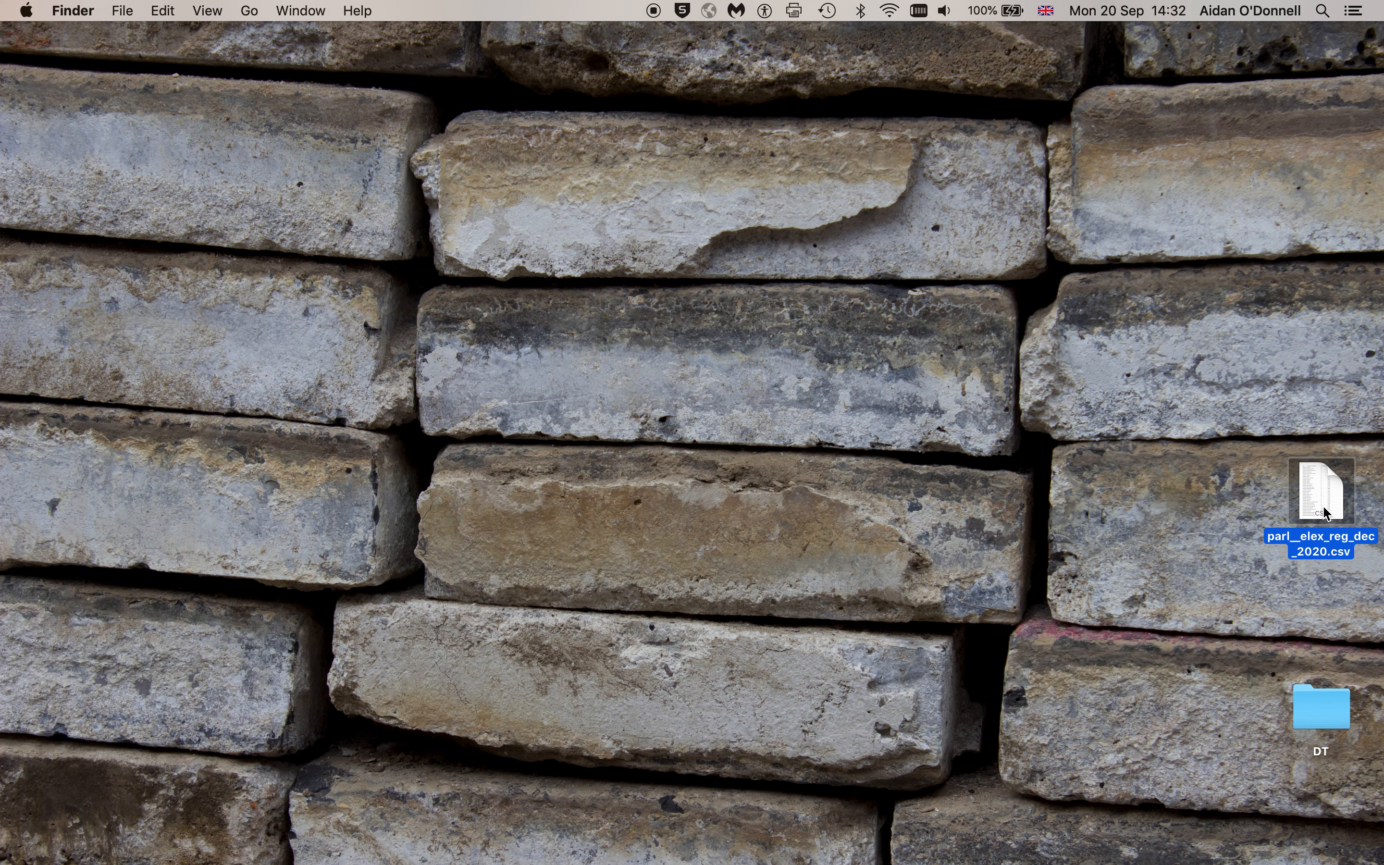
{"action": "left_click", "coordinate": [1176, 538]}
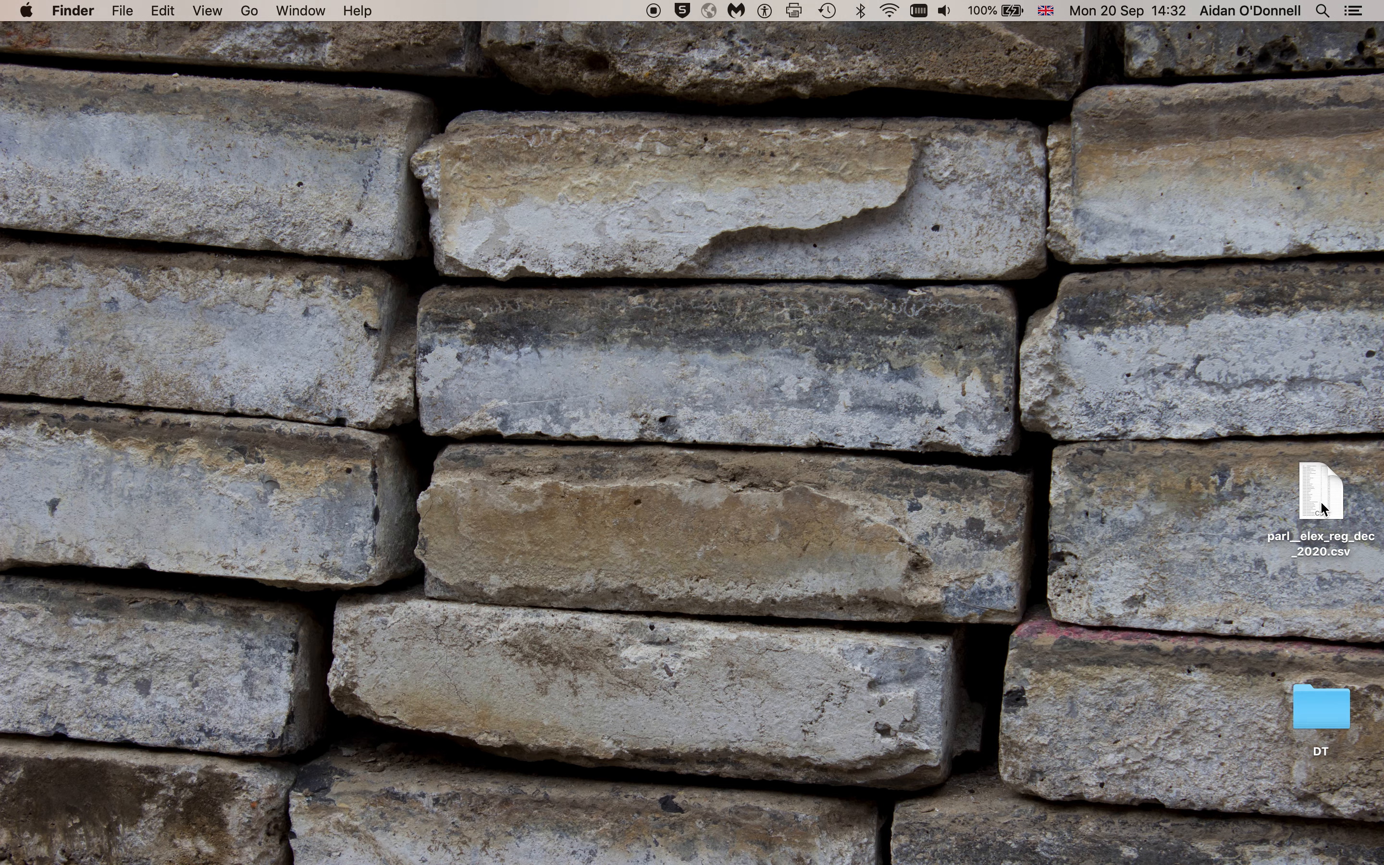
{"action": "key", "text": "super+Tab"}
{"action": "key", "text": "super+Tab"}
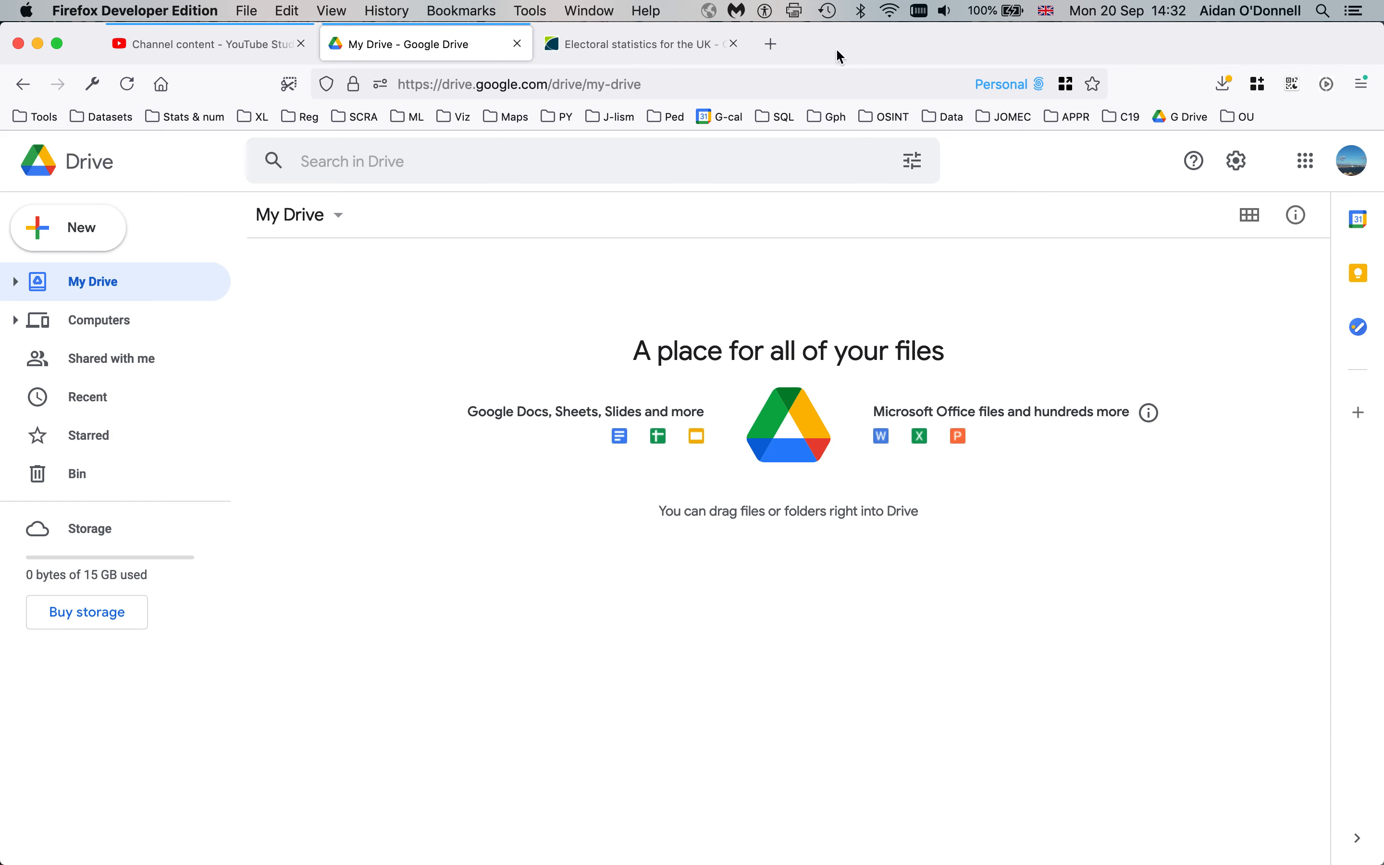
{"action": "left_click", "coordinate": [771, 43]}
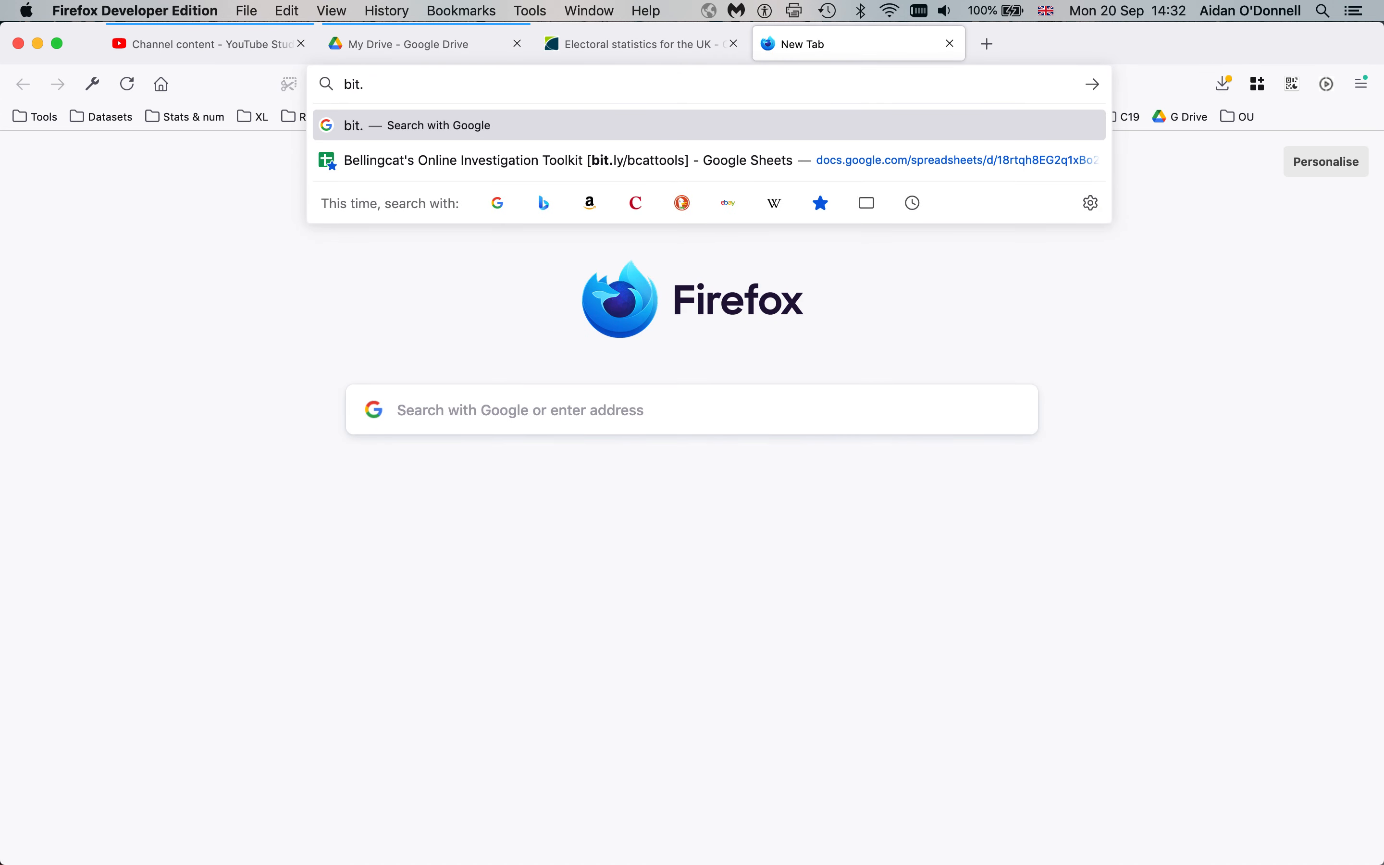
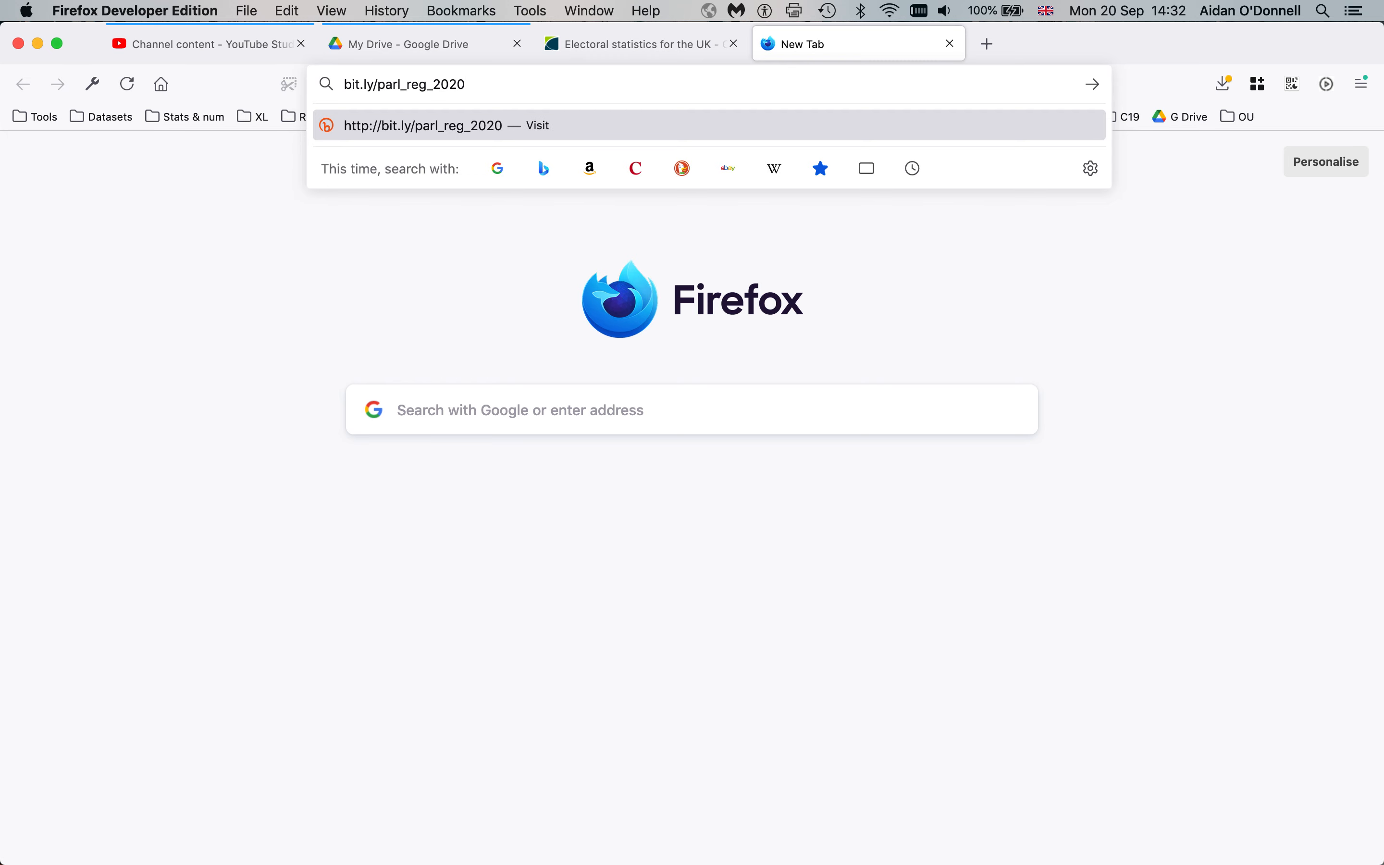
{"action": "key", "text": "Return"}
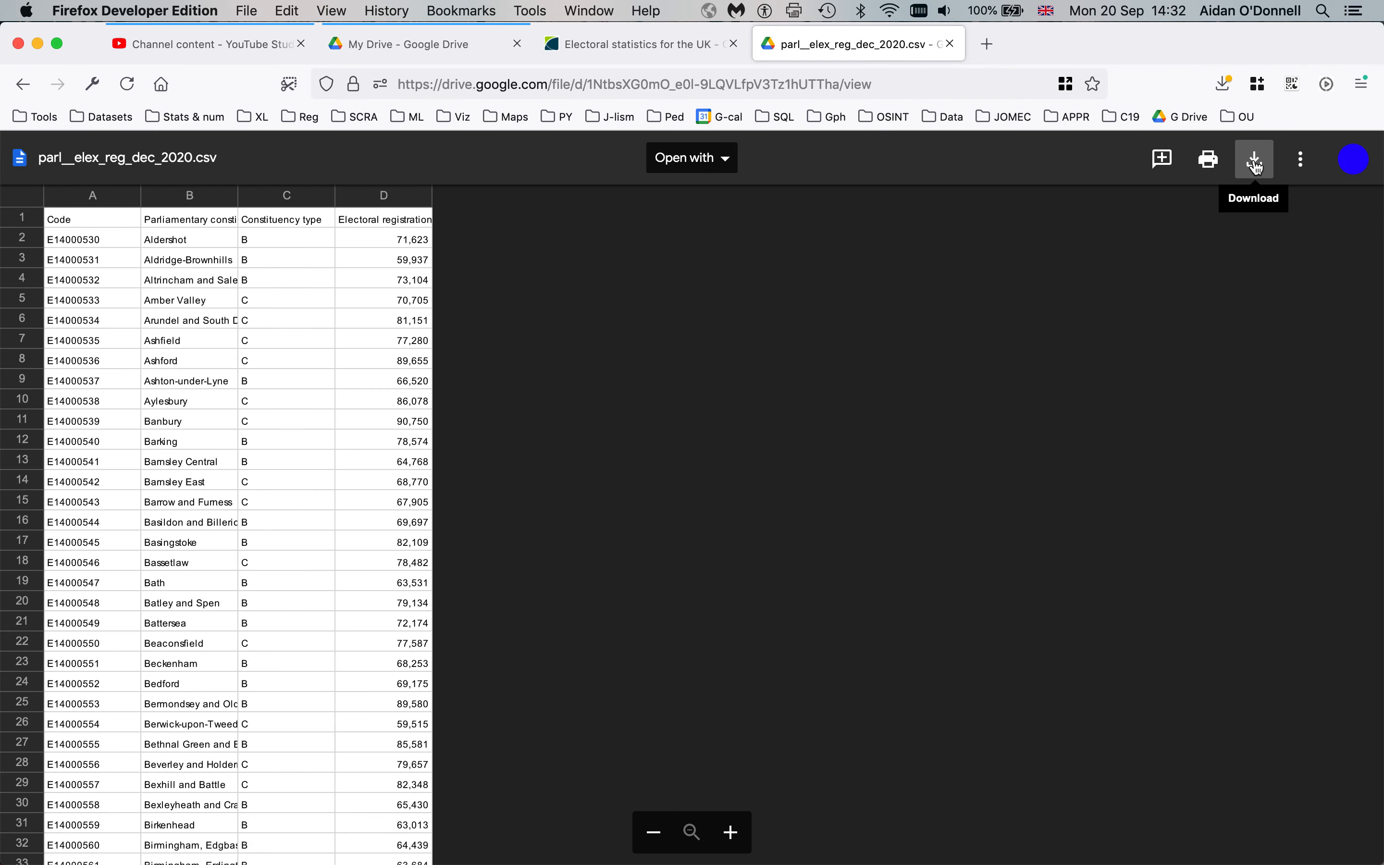
Bring up the Open With app list for parl__elex_reg_dec_2020.csv on the desktop
{"action": "key", "text": "ctrl+Right"}
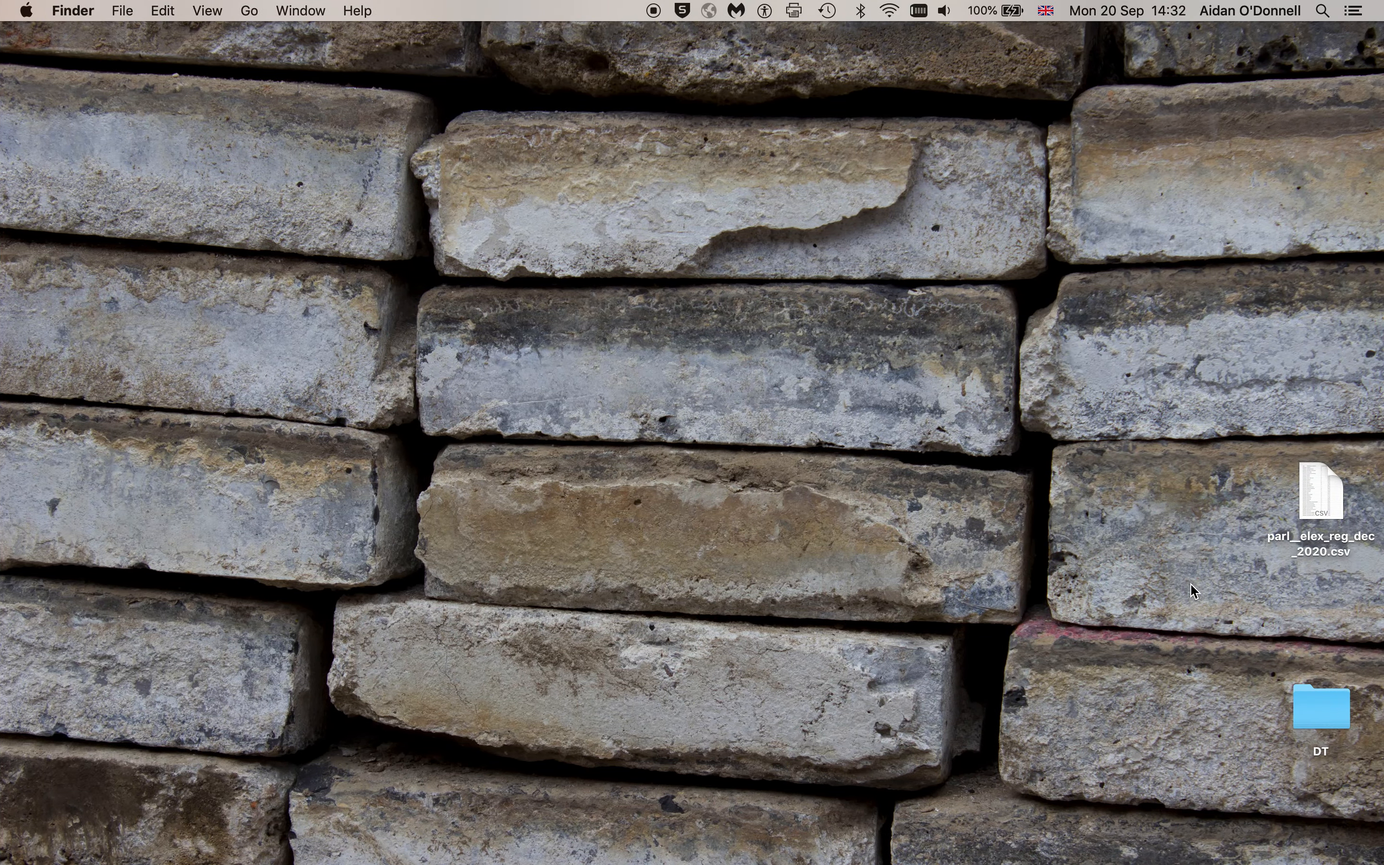
{"action": "left_click", "coordinate": [1321, 503]}
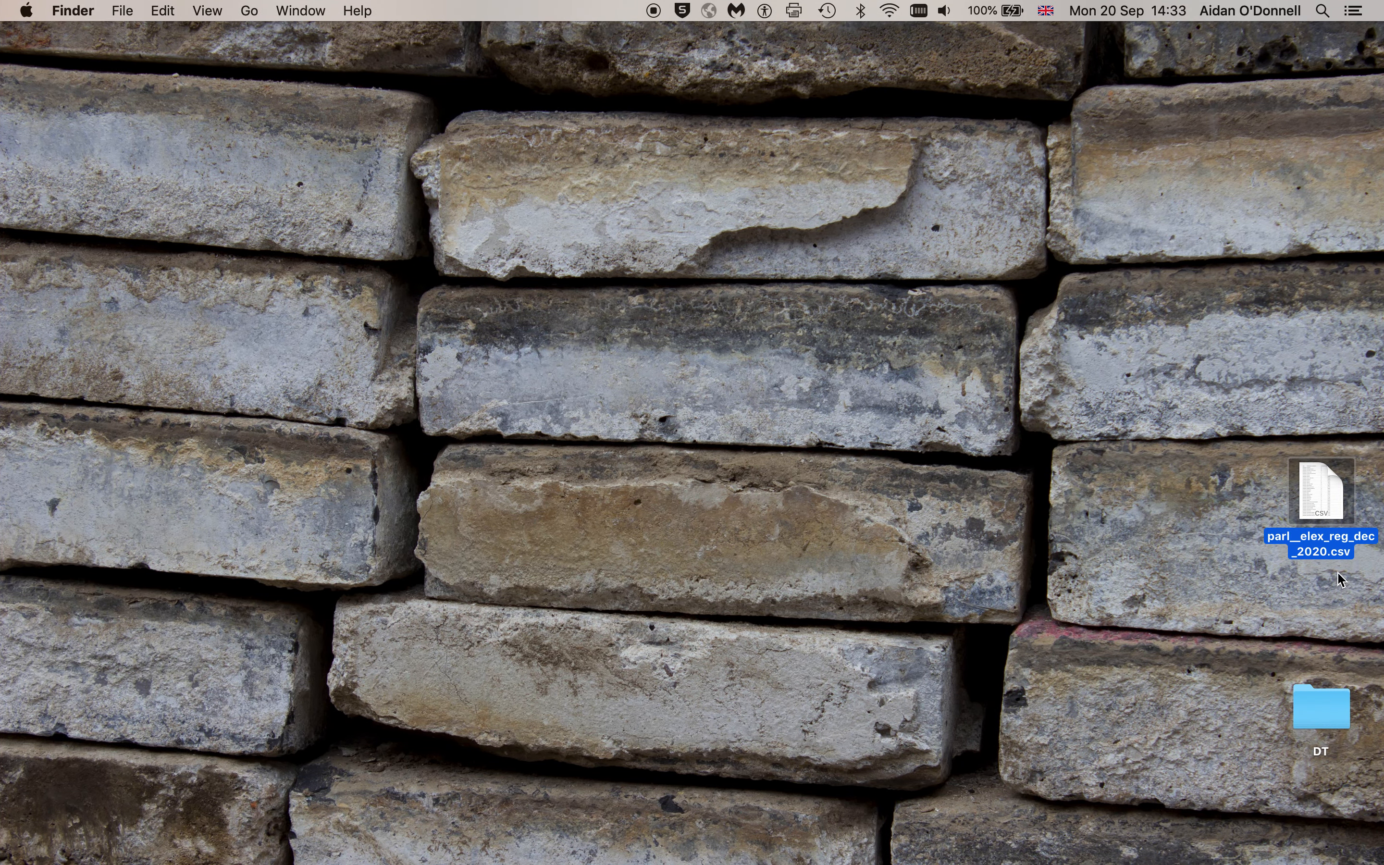
{"action": "left_click", "coordinate": [1089, 495]}
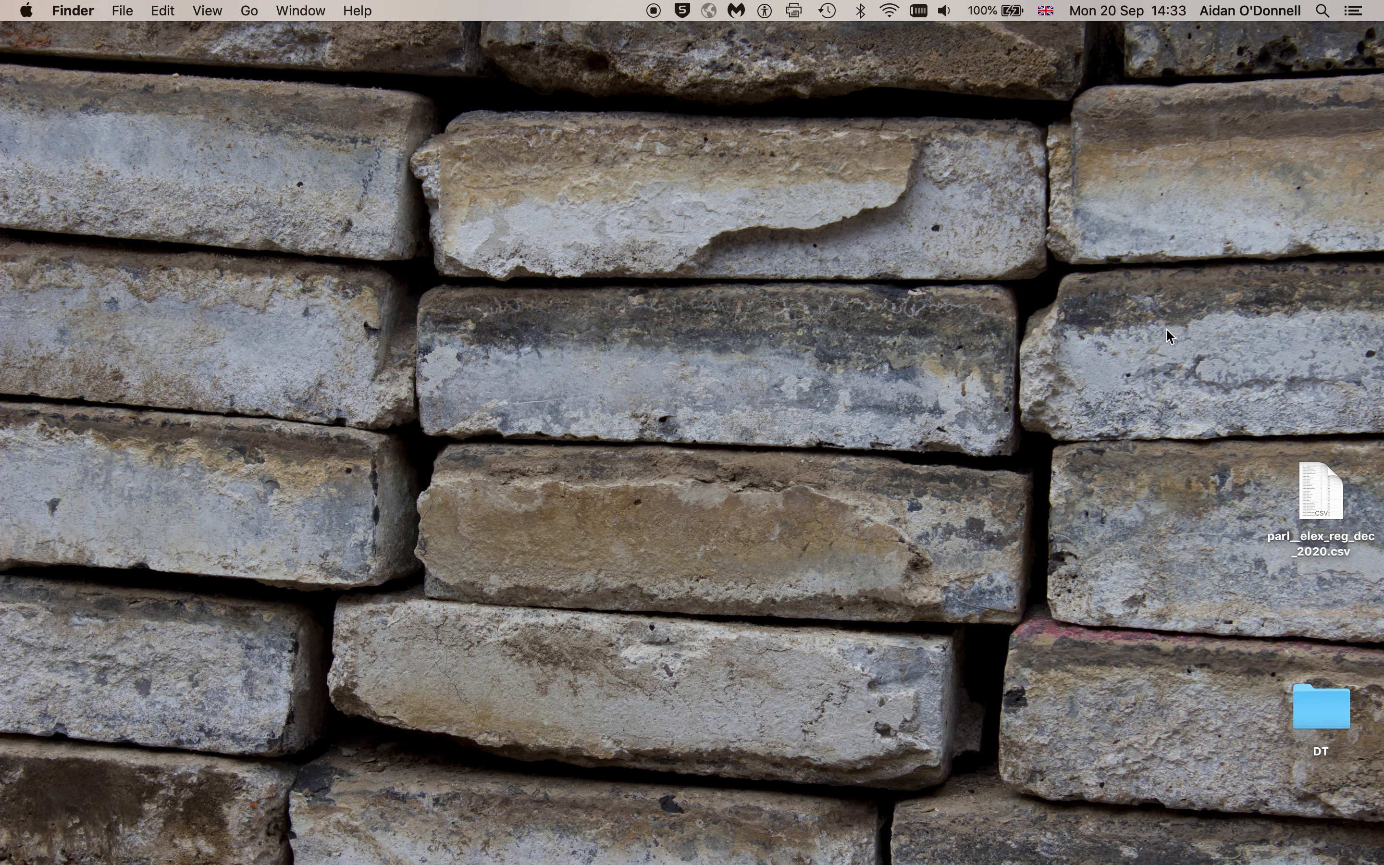
{"action": "right_click", "coordinate": [1318, 493]}
{"action": "mouse_move", "coordinate": [1037, 450]}
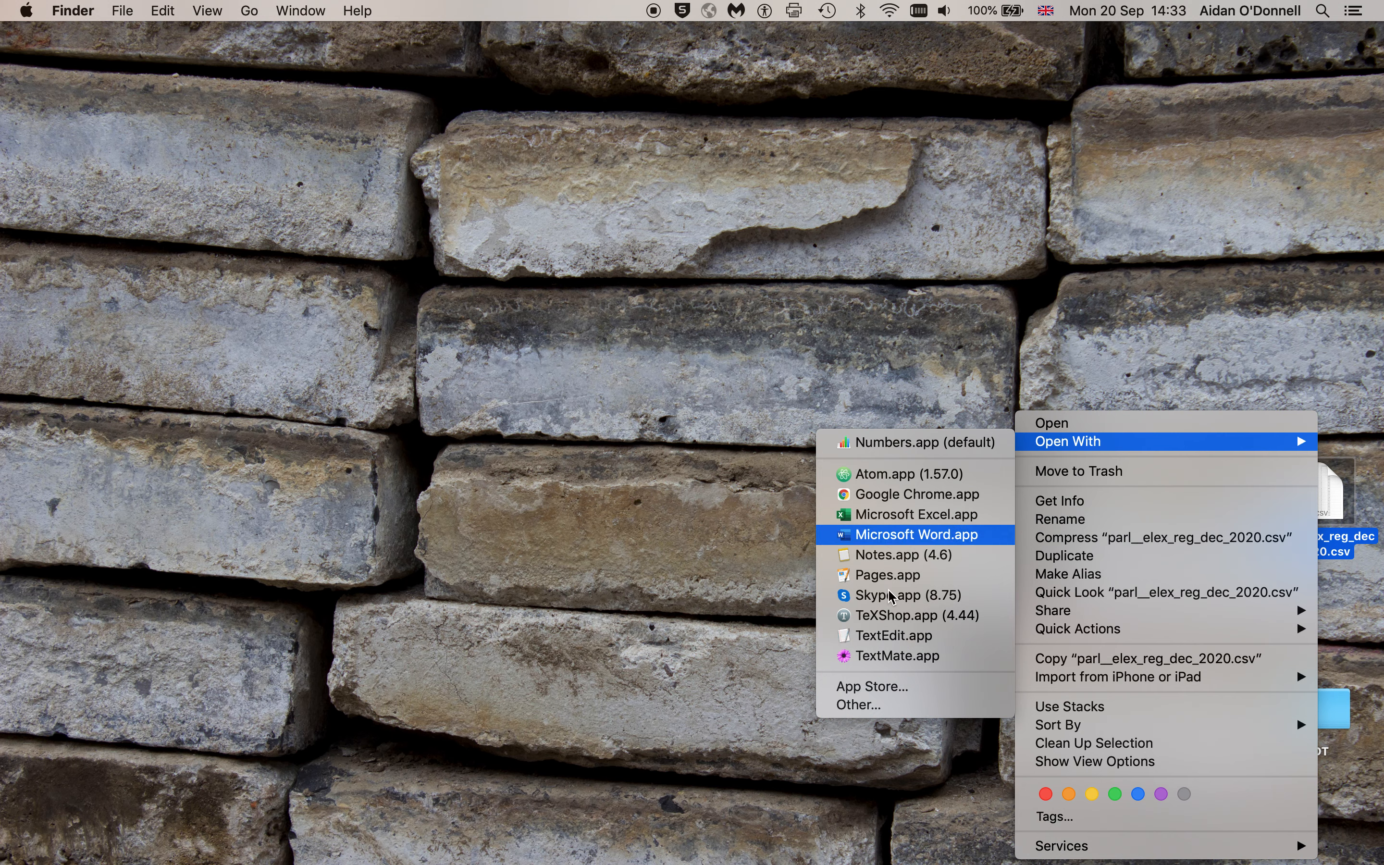
Open the CSV in TextEdit and move its window to the top left, enlarged
{"action": "left_click", "coordinate": [922, 636]}
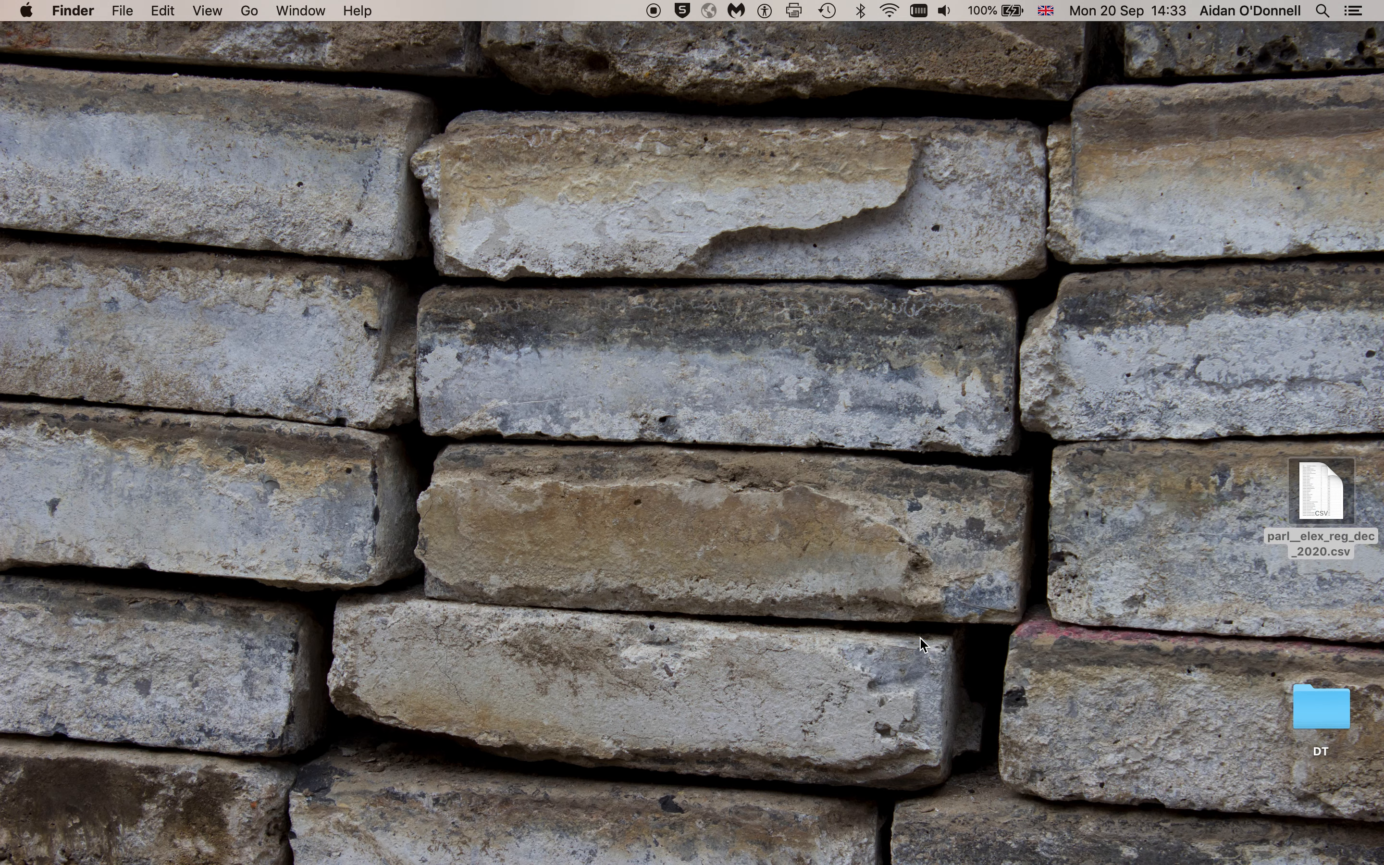
{"action": "left_click_drag", "start_coordinate": [595, 72], "coordinate": [491, 65]}
{"action": "left_click_drag", "start_coordinate": [645, 436], "coordinate": [1165, 734]}
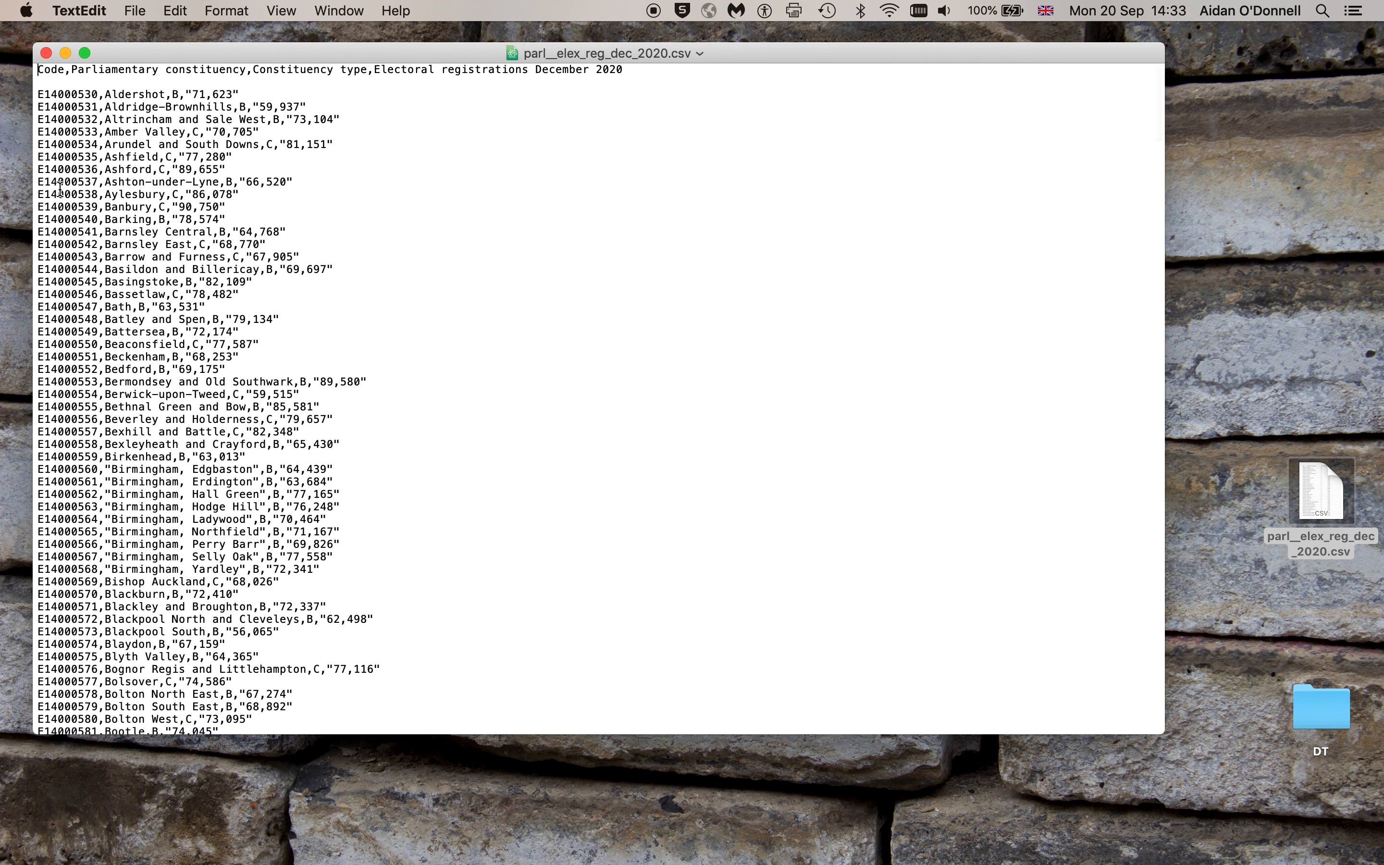
Keep the blank line after the header and increase the document text size
{"action": "left_click", "coordinate": [39, 93]}
{"action": "key", "text": "BackSpace"}
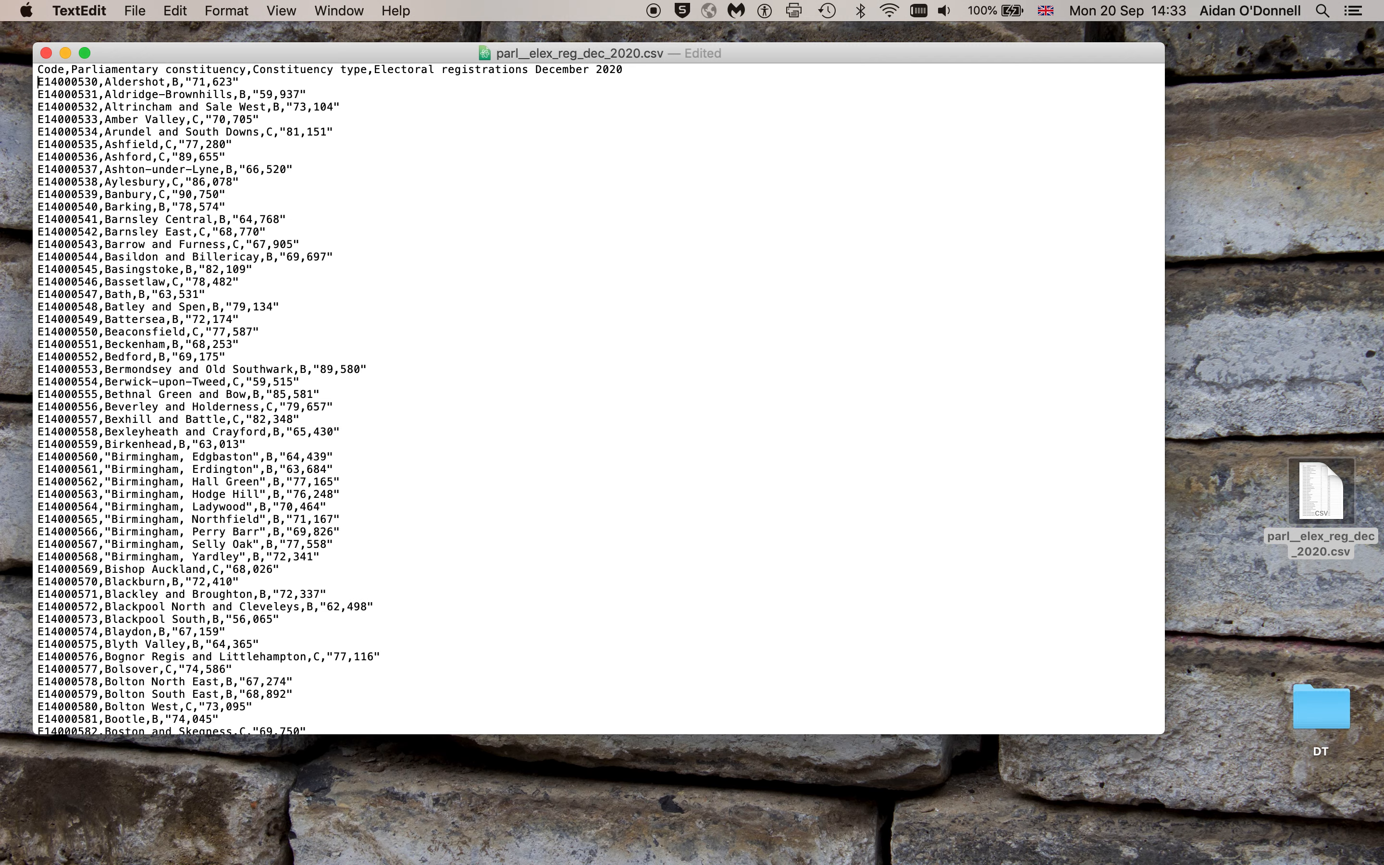
{"action": "scroll", "coordinate": [364, 322], "scroll_direction": "down", "scroll_amount": 10}
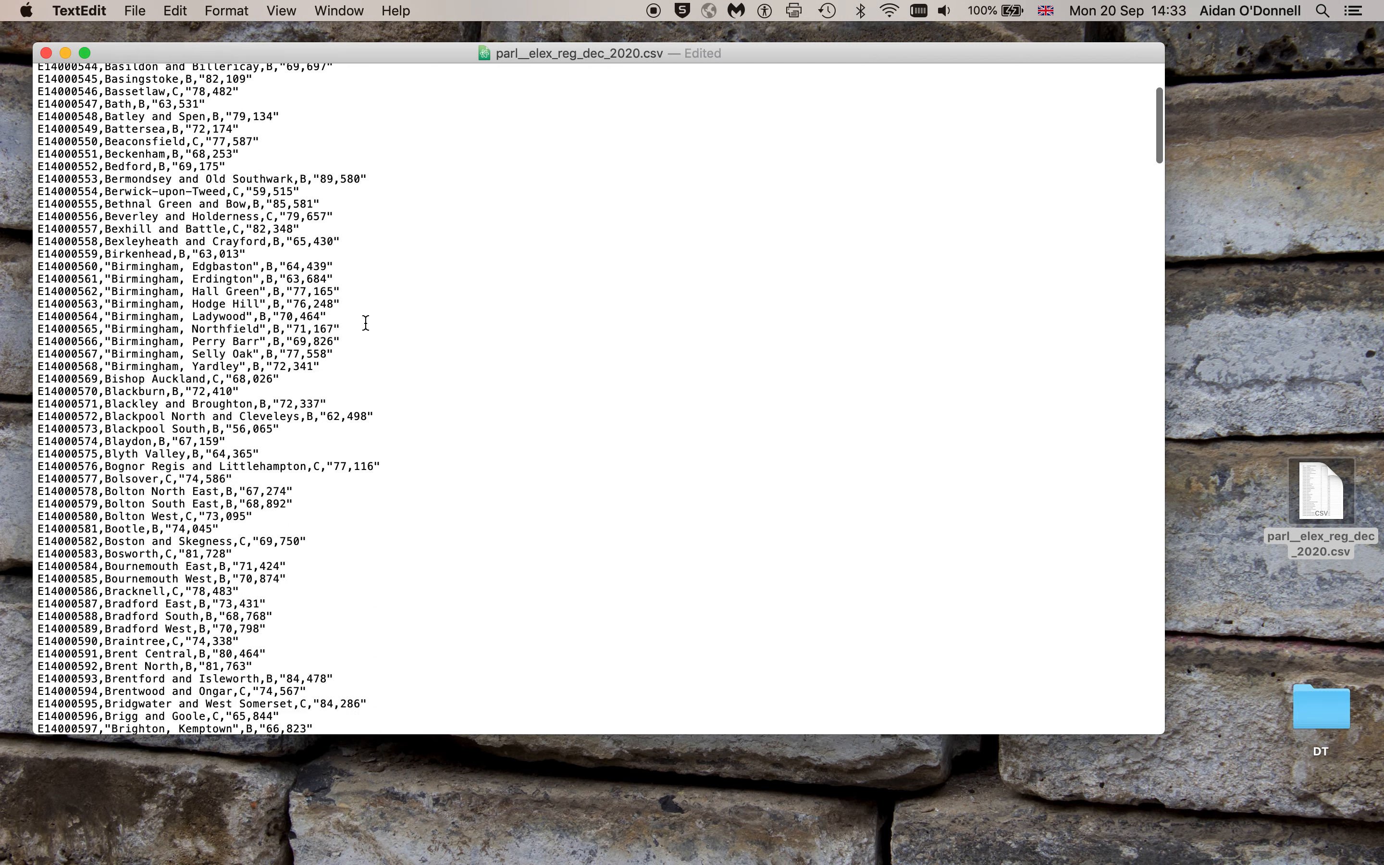
{"action": "scroll", "coordinate": [365, 322], "scroll_direction": "up", "scroll_amount": 10}
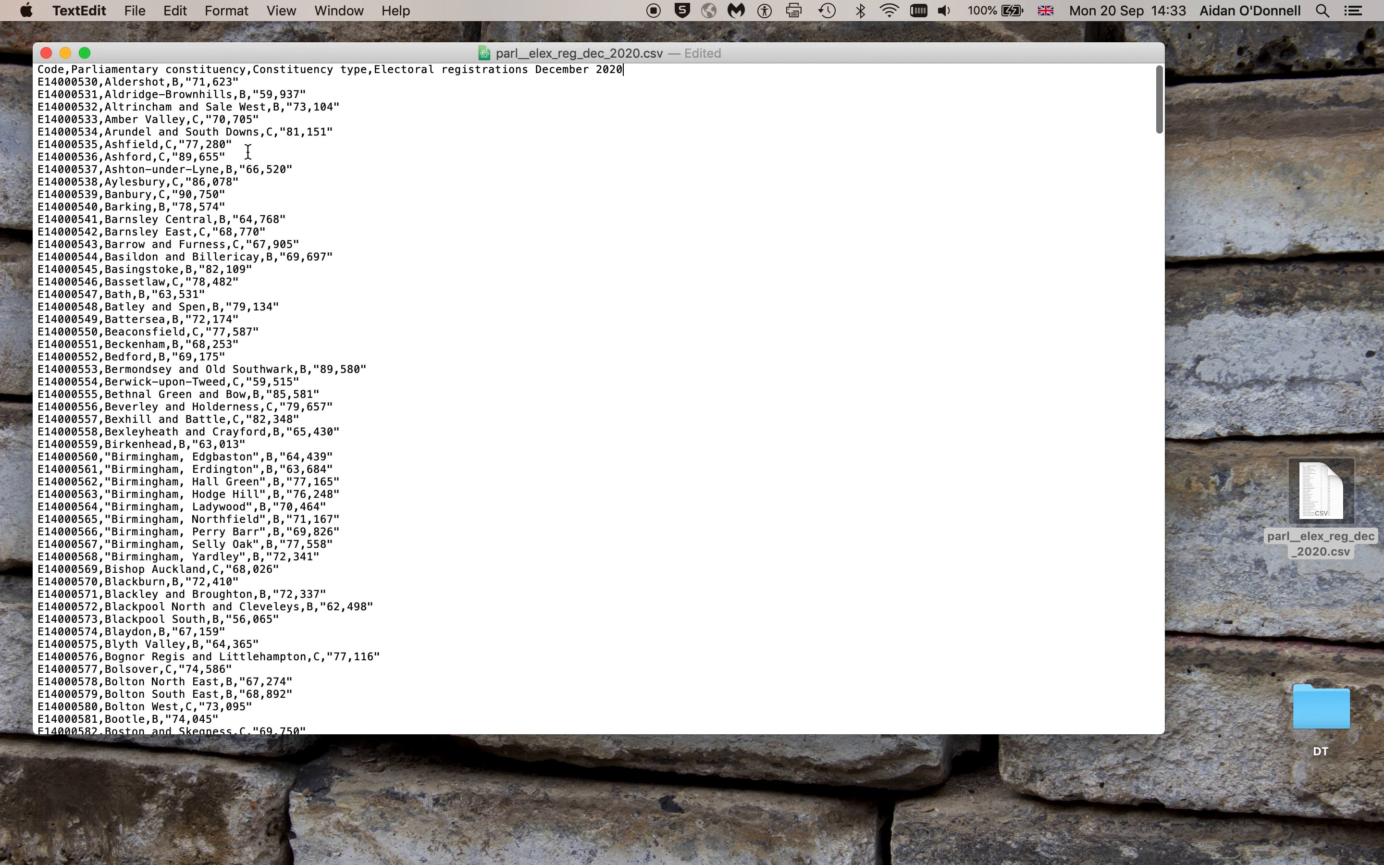
{"action": "scroll", "coordinate": [417, 268], "scroll_direction": "up", "scroll_amount": 2}
{"action": "key", "text": "Return"}
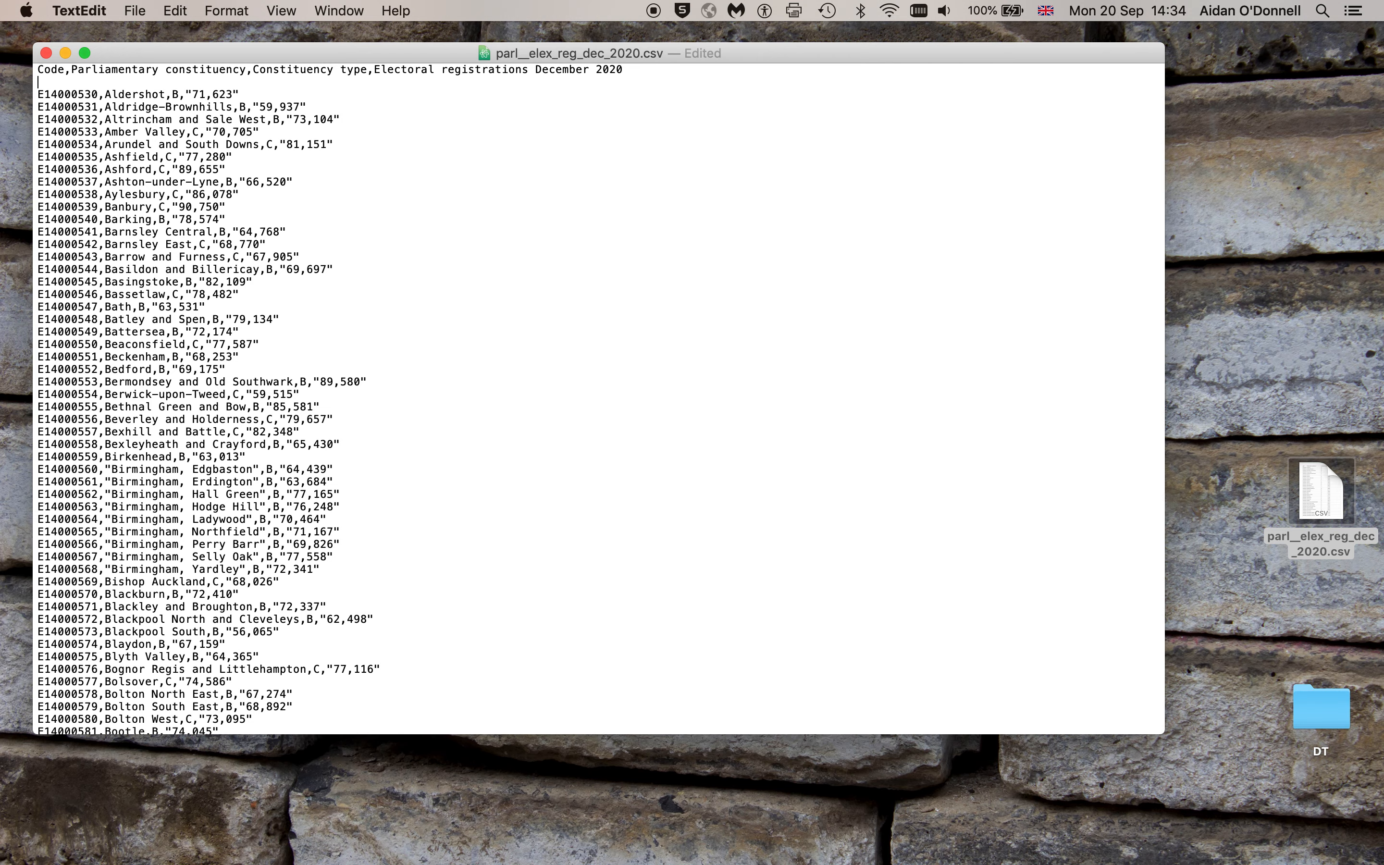
{"action": "key", "text": "super+plus"}
{"action": "key", "text": "super+plus"}
{"action": "key", "text": "super+plus"}
{"action": "key", "text": "super+plus"}
{"action": "key", "text": "super+plus"}
{"action": "key", "text": "super+plus"}
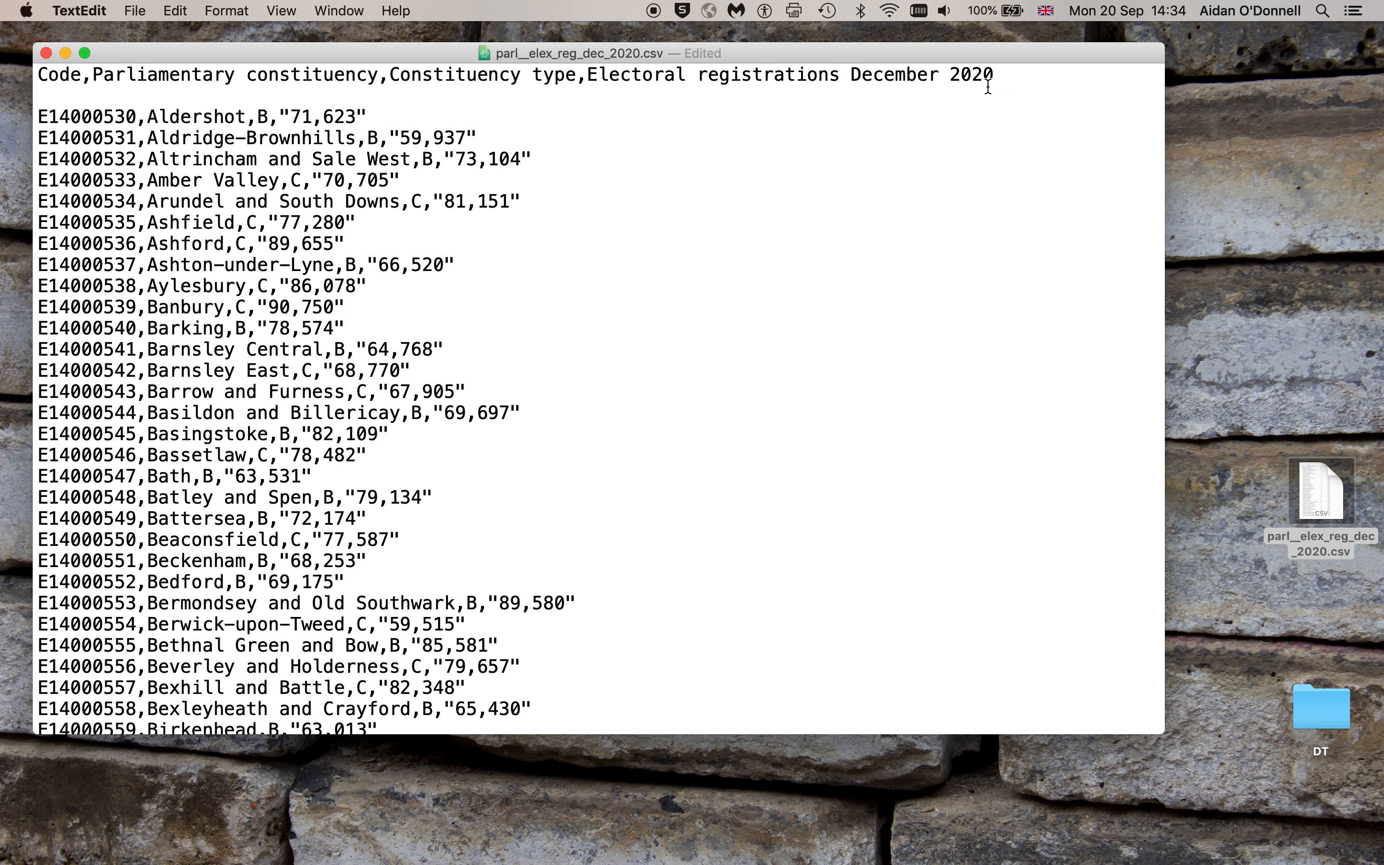
Inspect the Code and Parliamentary constituency headings and the first code E14000530
{"action": "double_click", "coordinate": [51, 76]}
{"action": "left_click_drag", "start_coordinate": [93, 74], "coordinate": [996, 74]}
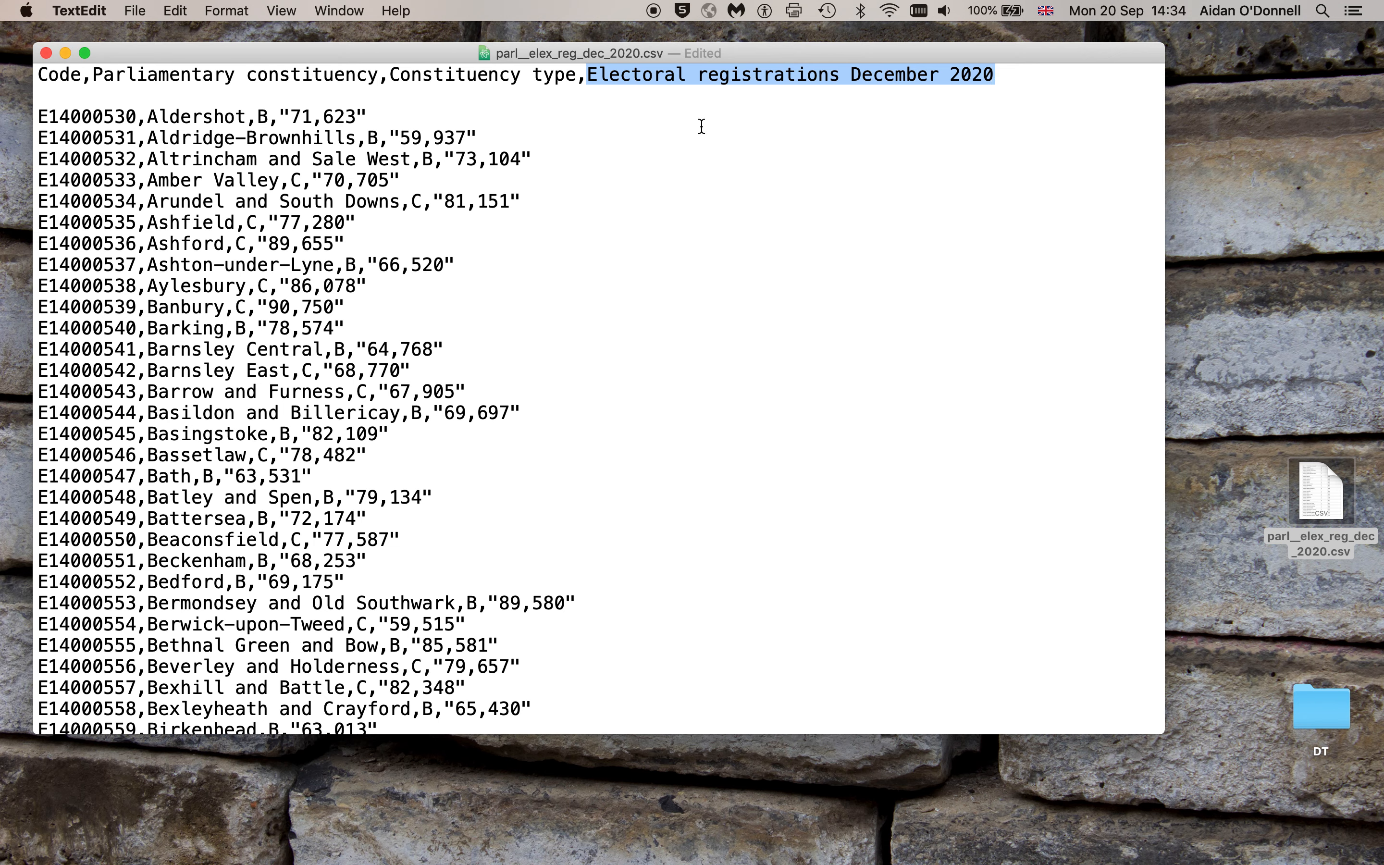
{"action": "left_click", "coordinate": [119, 98]}
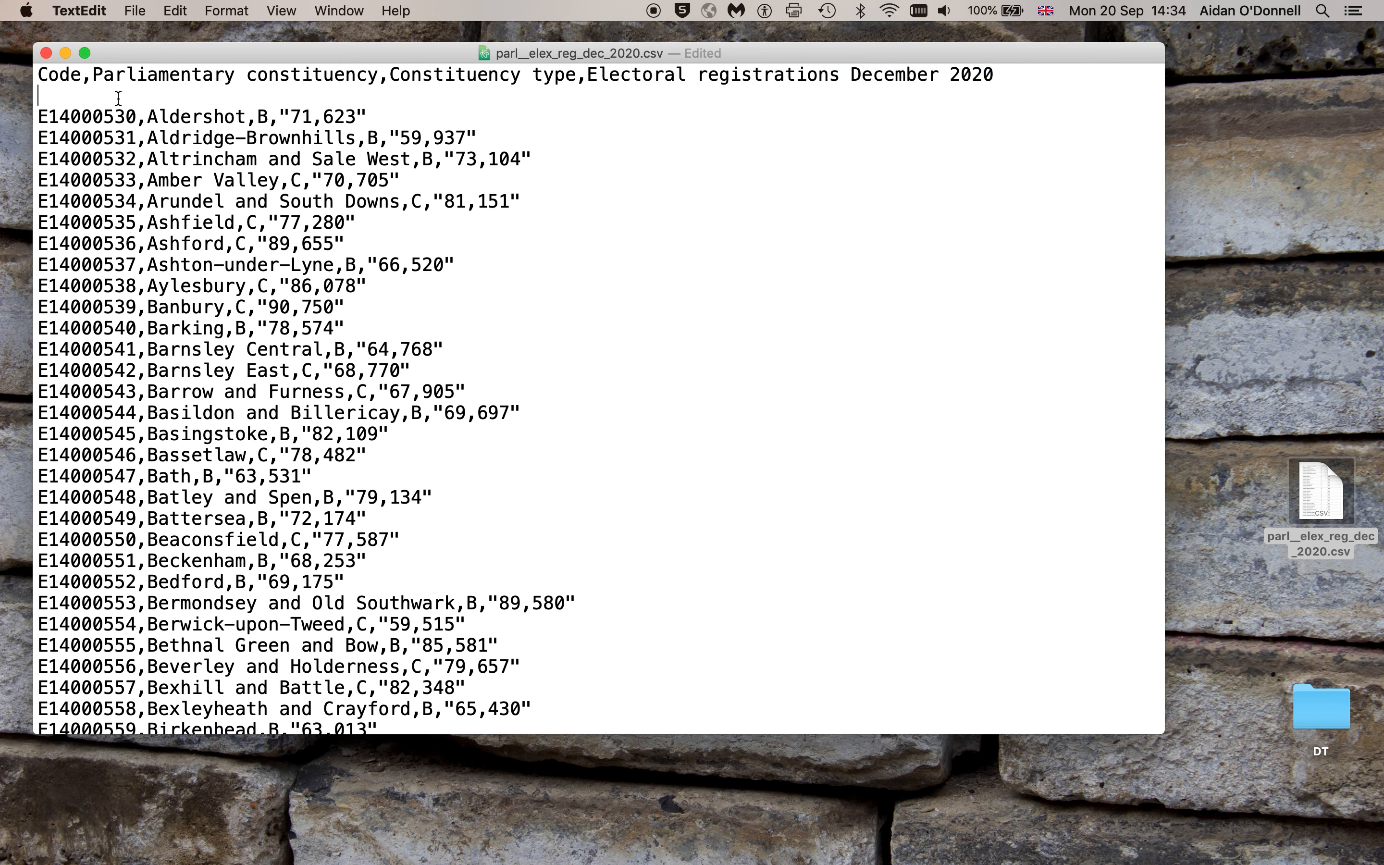
{"action": "left_click_drag", "start_coordinate": [137, 116], "coordinate": [40, 112]}
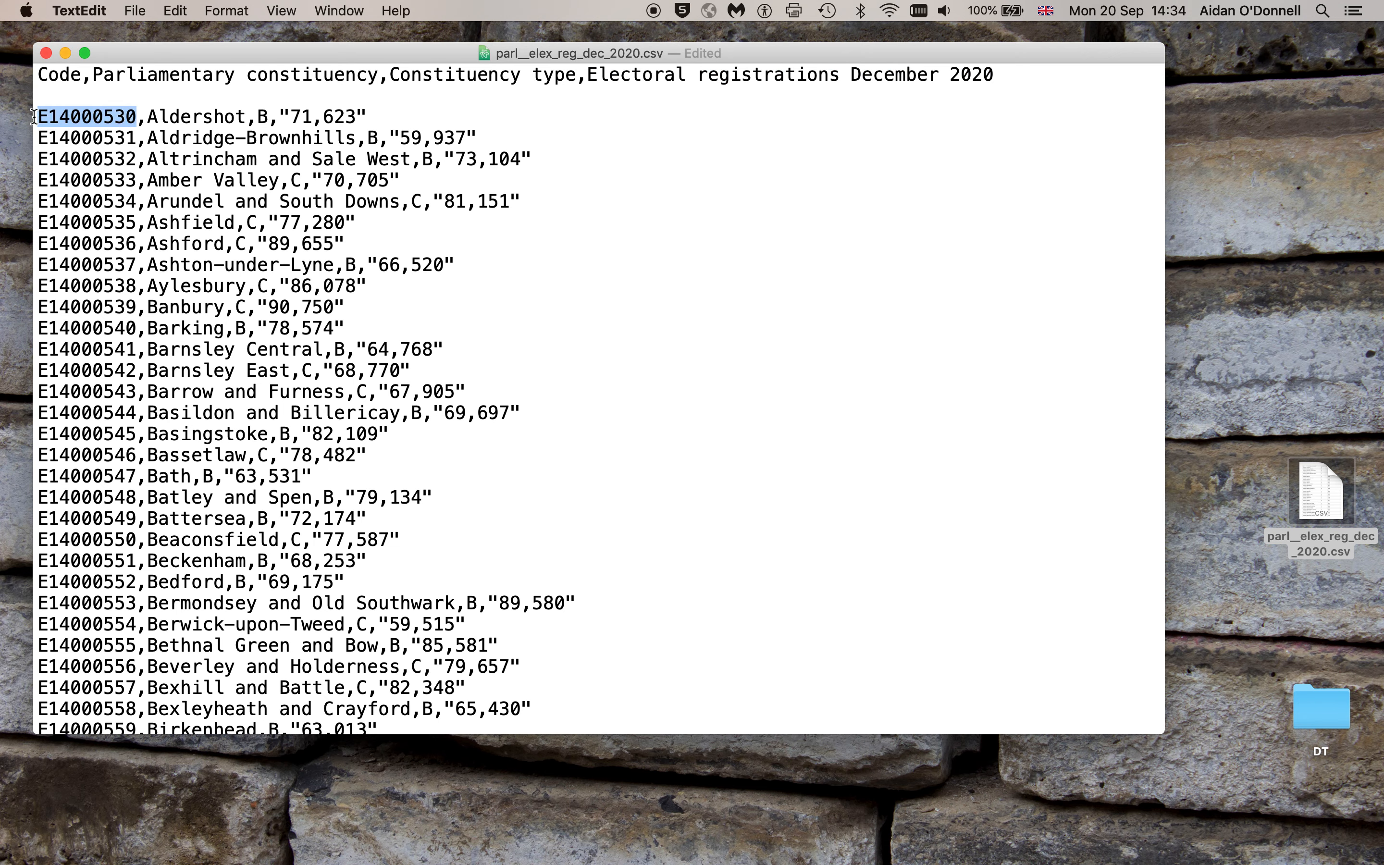
{"action": "left_click", "coordinate": [64, 100]}
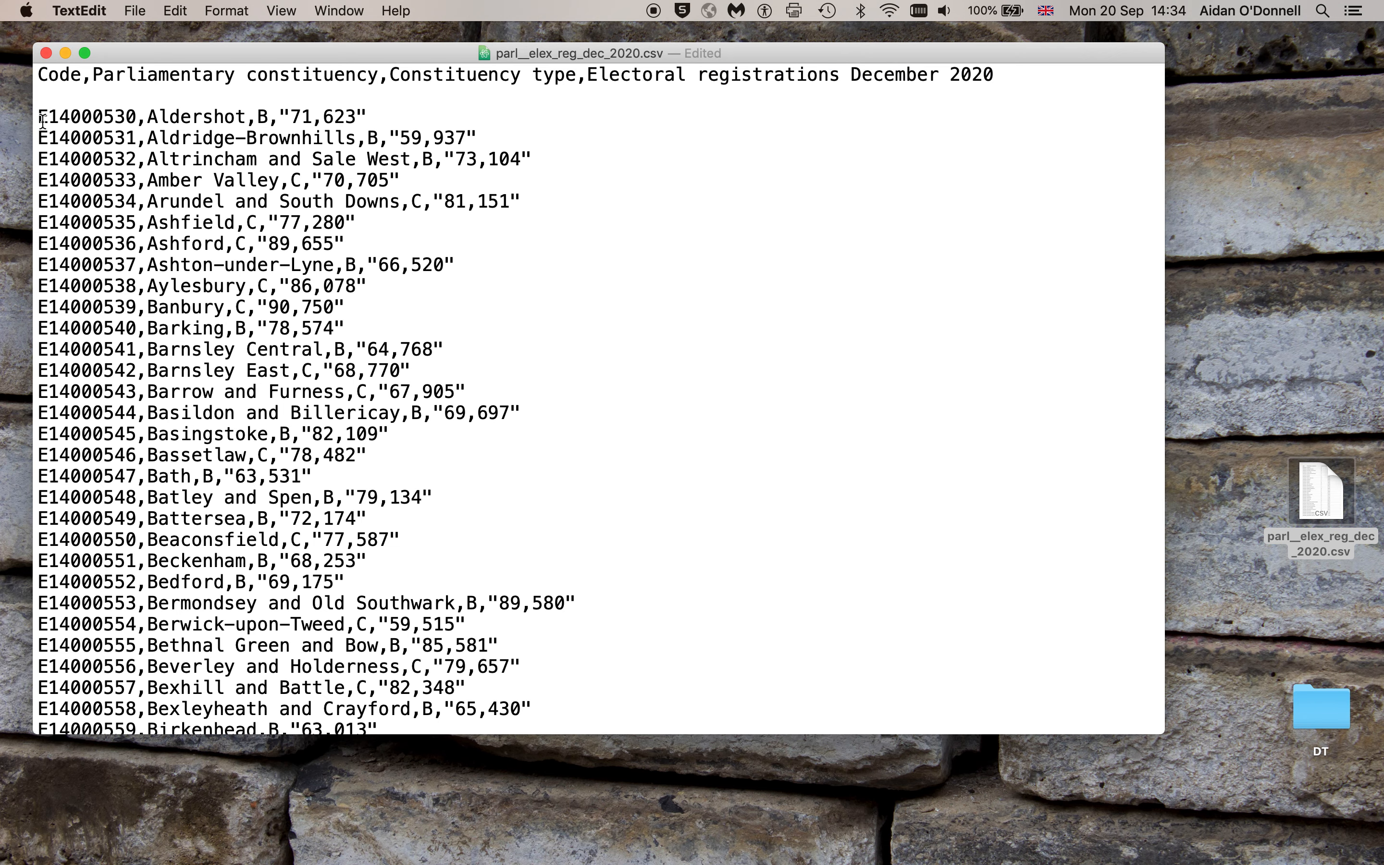
{"action": "left_click_drag", "start_coordinate": [41, 118], "coordinate": [353, 118]}
{"action": "left_click", "coordinate": [383, 102]}
Inspect Aldershot's quoted value "71,623", then close the CSV window
{"action": "left_click", "coordinate": [258, 118]}
{"action": "key", "text": "Right"}
{"action": "key", "text": "Right"}
{"action": "key", "text": "Right"}
{"action": "key", "text": "Right"}
{"action": "key", "text": "Right"}
{"action": "key", "text": "Right"}
{"action": "key", "text": "Right"}
{"action": "key", "text": "Right"}
{"action": "double_click", "coordinate": [318, 118]}
{"action": "left_click", "coordinate": [365, 118]}
{"action": "left_click_drag", "start_coordinate": [279, 118], "coordinate": [363, 118]}
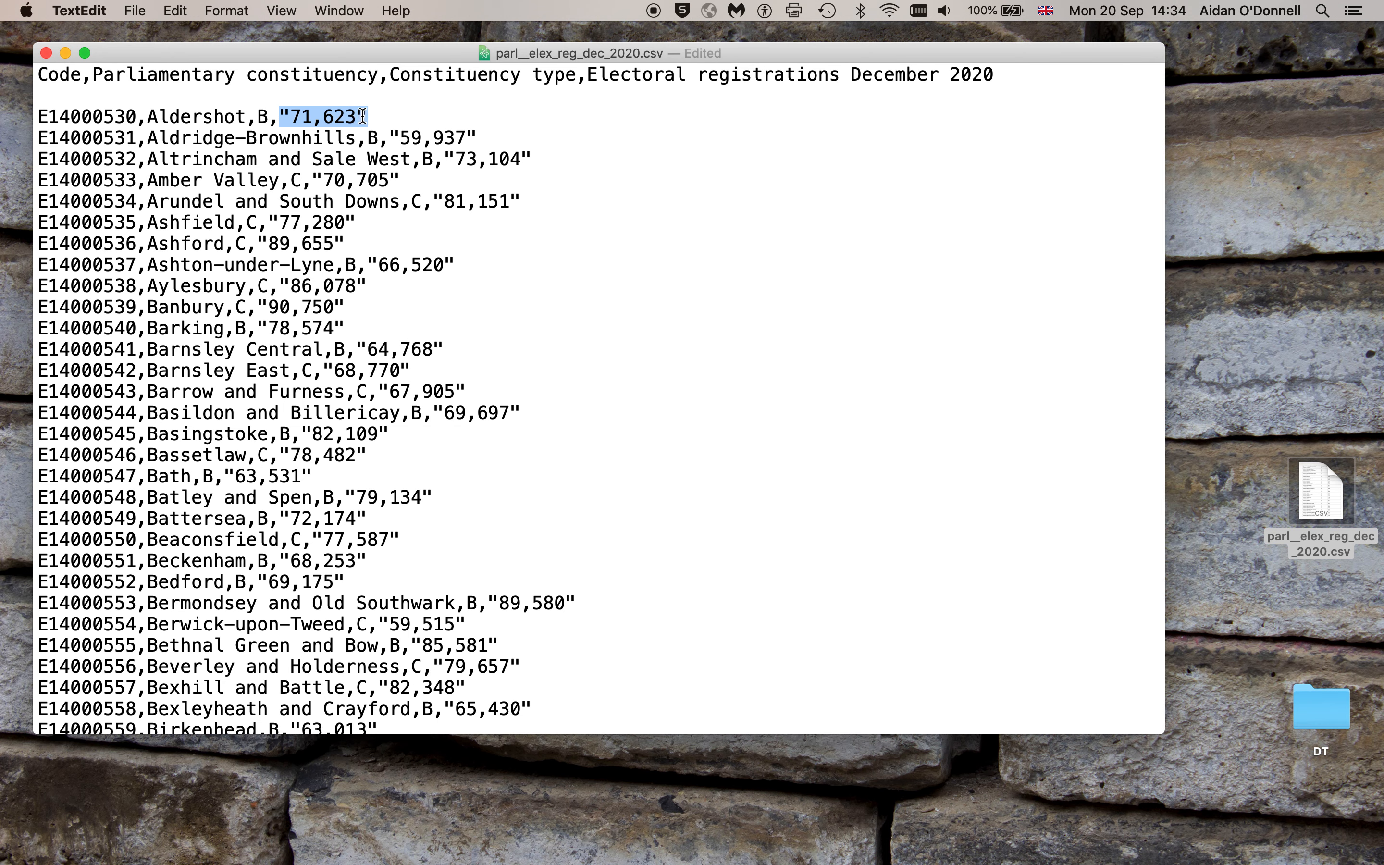
{"action": "left_click", "coordinate": [379, 95]}
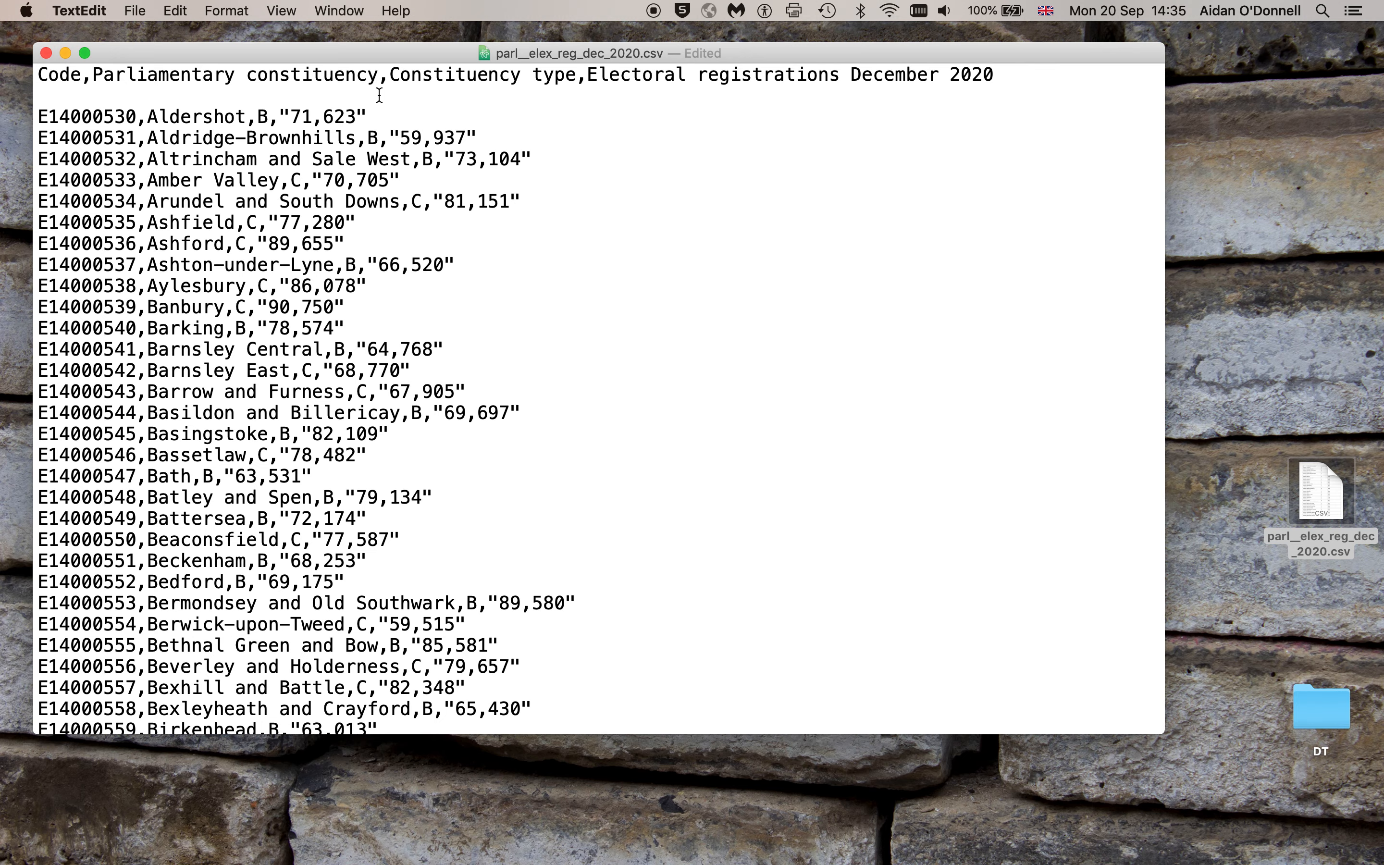
{"action": "key", "text": "cmd+w"}
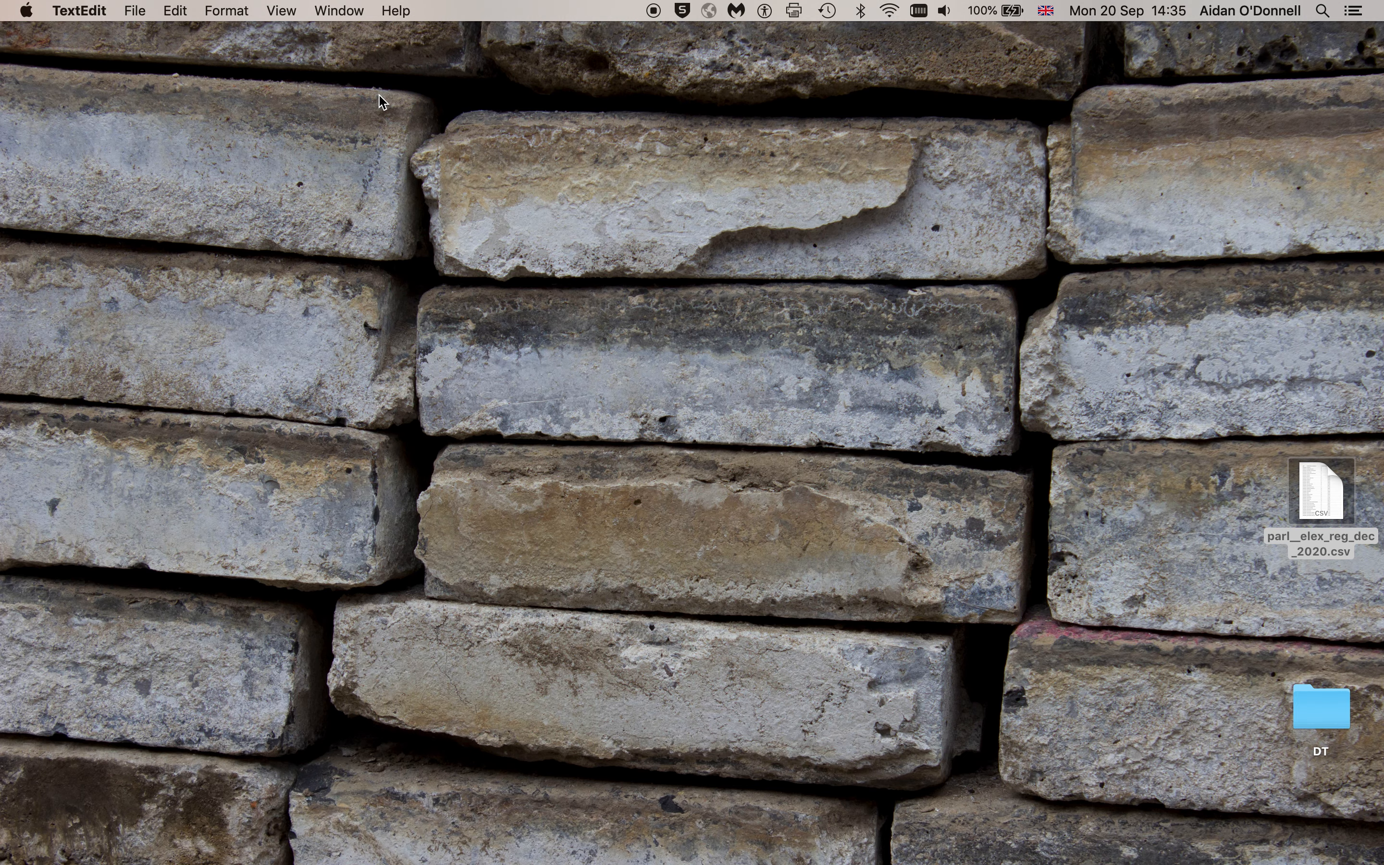
Close the CSV preview in Firefox and create a blank Google Sheets spreadsheet from Drive
{"action": "key", "text": "super+Tab"}
{"action": "key", "text": "super+Tab"}
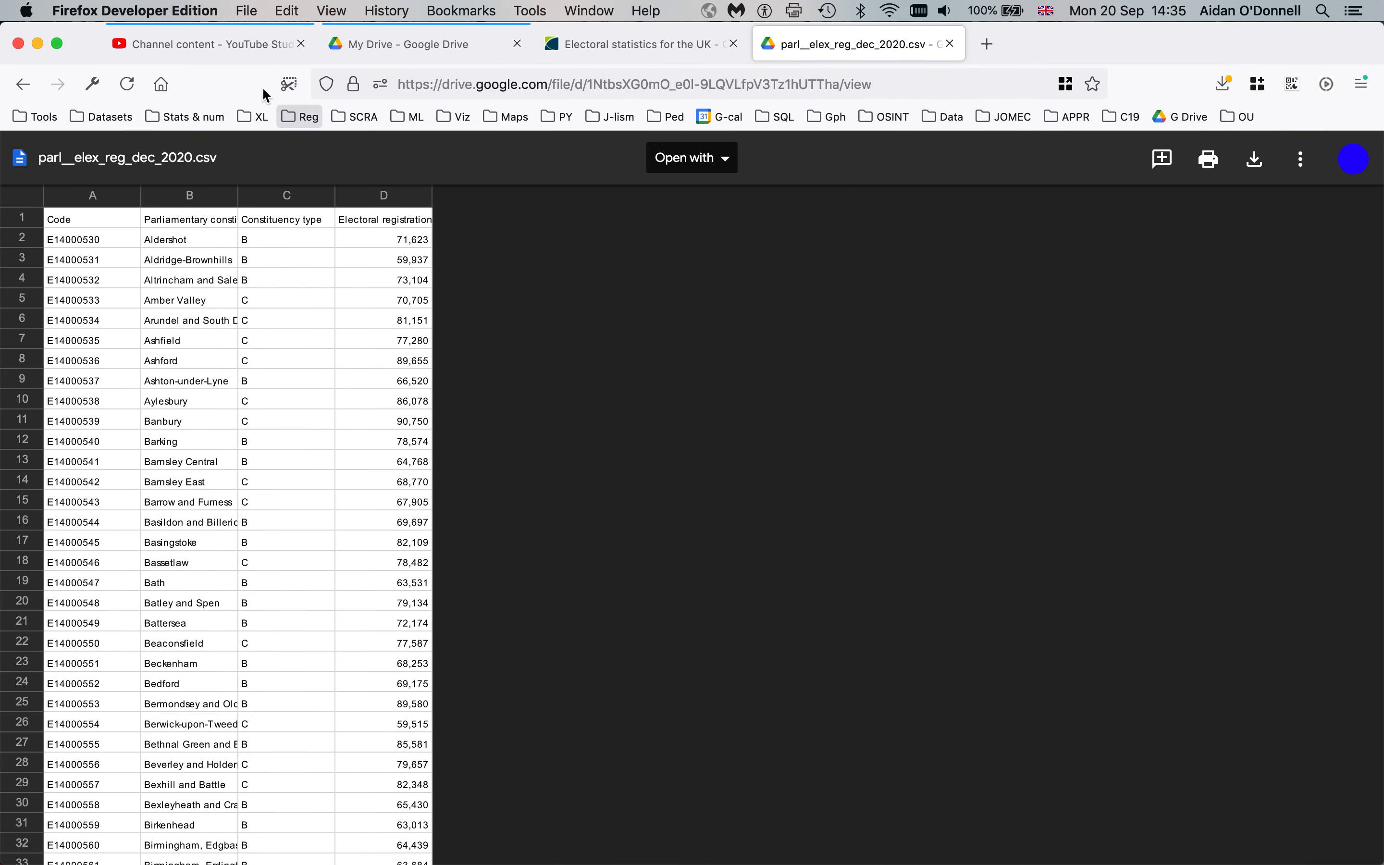
{"action": "left_click", "coordinate": [950, 44]}
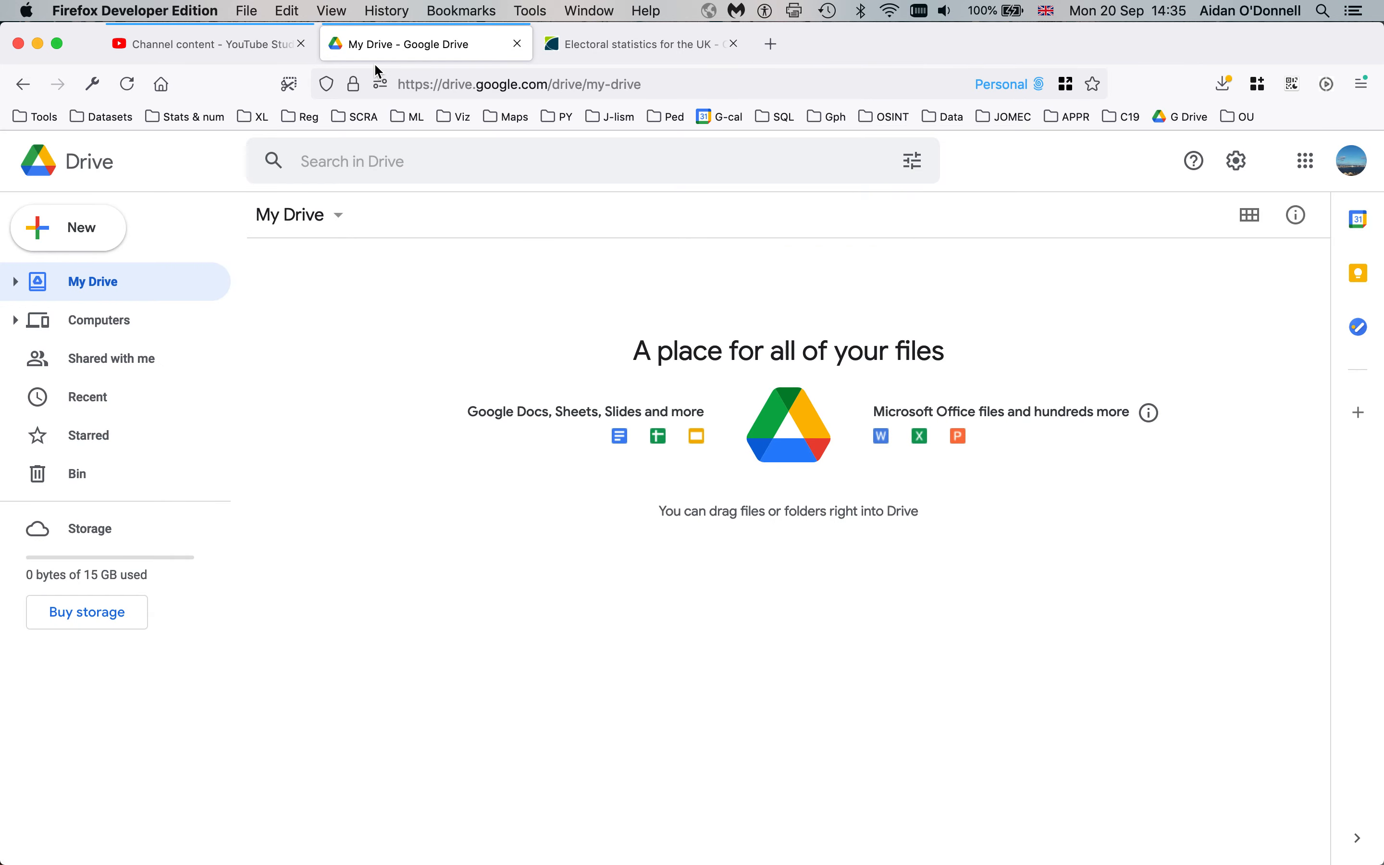
{"action": "left_click", "coordinate": [99, 234]}
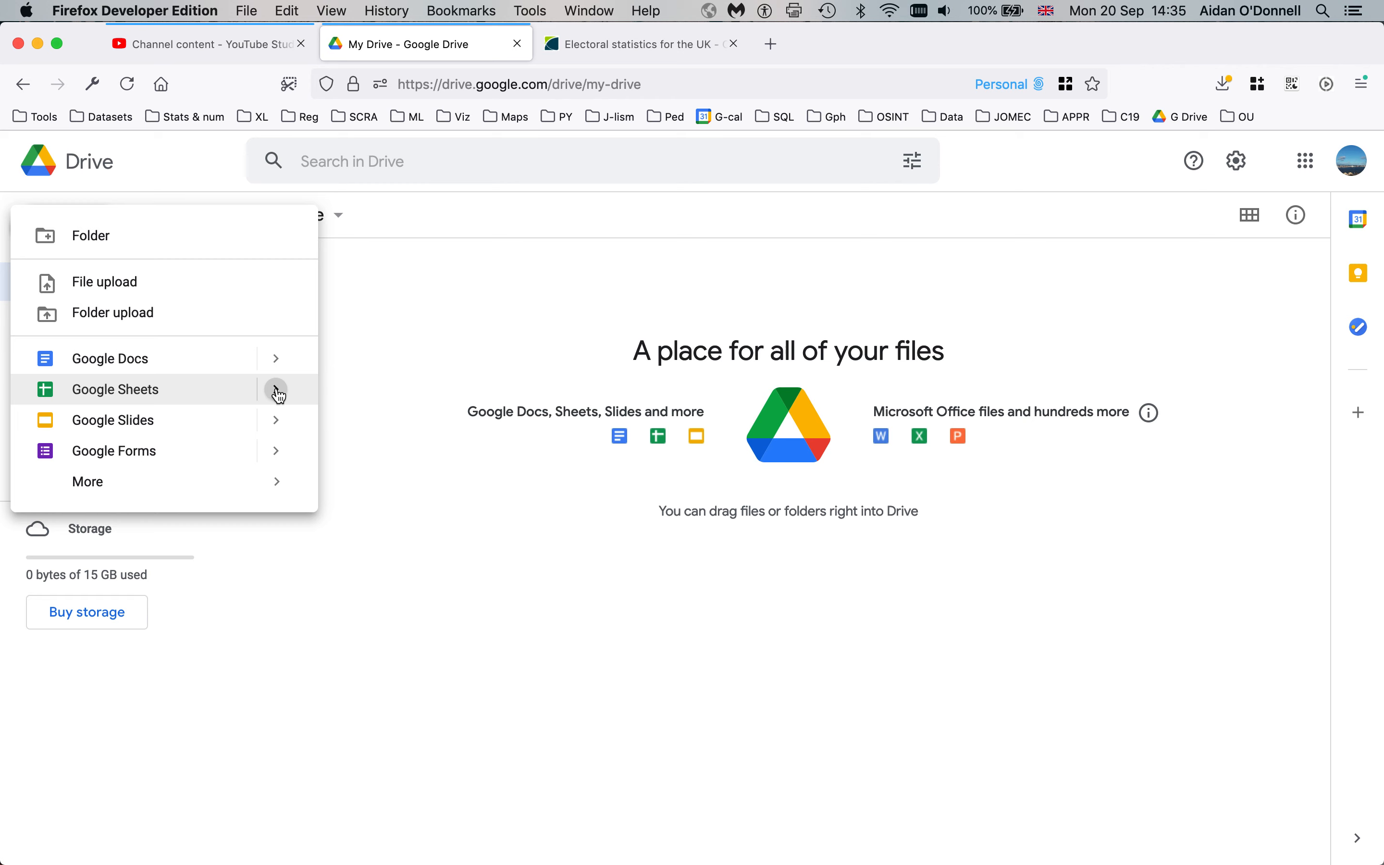
{"action": "mouse_move", "coordinate": [279, 394]}
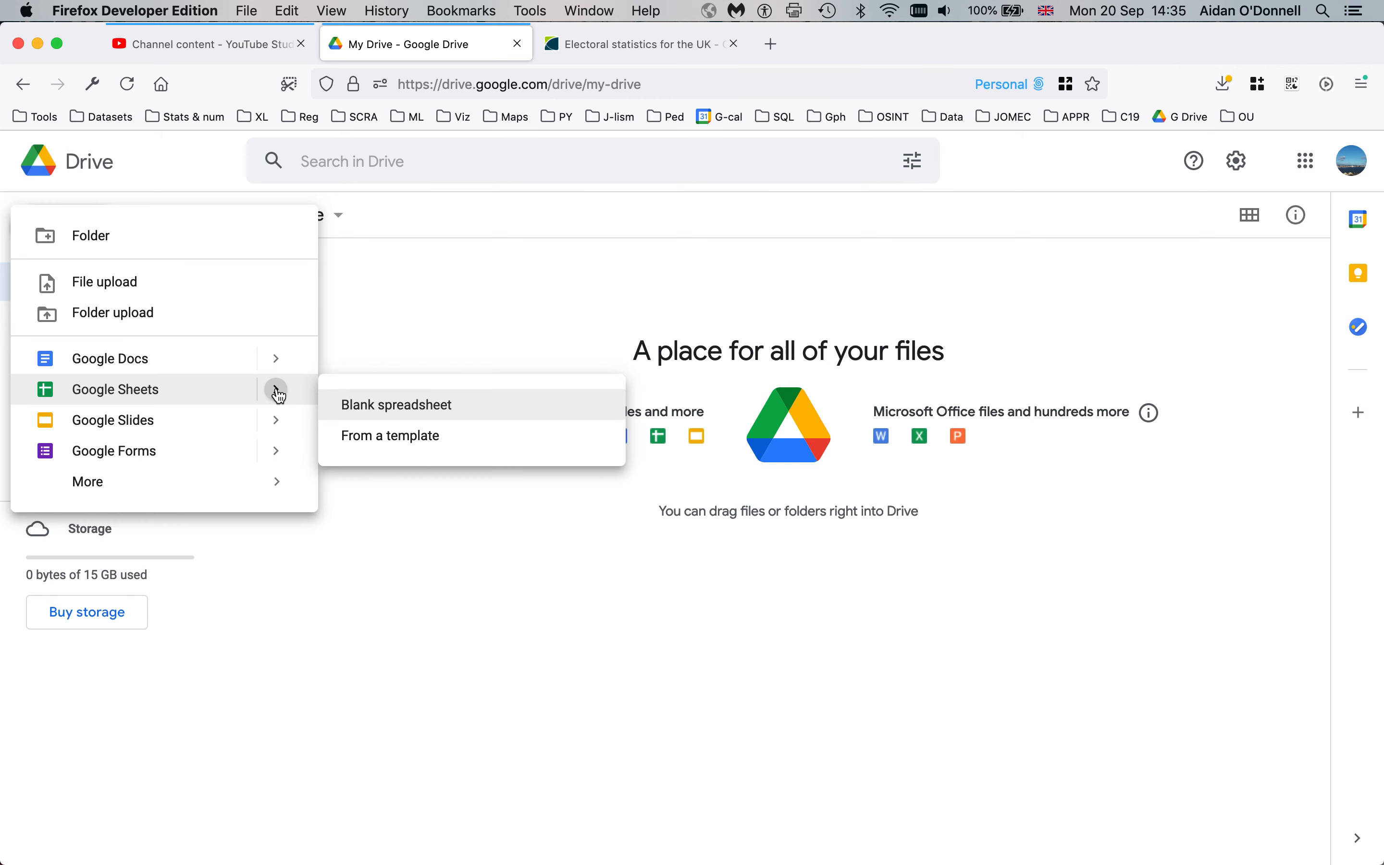
{"action": "left_click", "coordinate": [345, 405]}
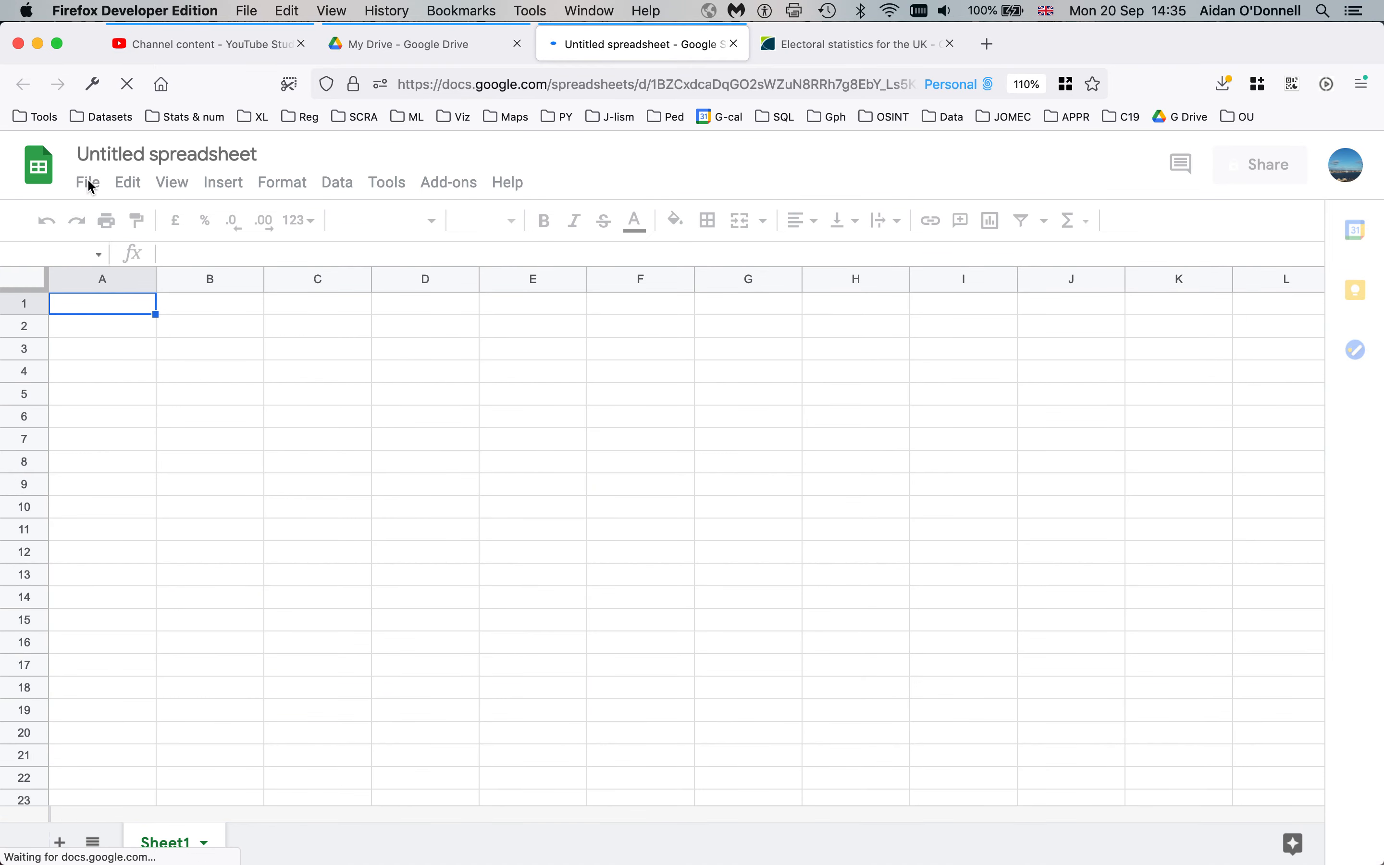
Via File > Import's Upload tab, choose parl__elex_reg_dec_2020.csv from the Desktop
{"action": "left_click", "coordinate": [89, 183]}
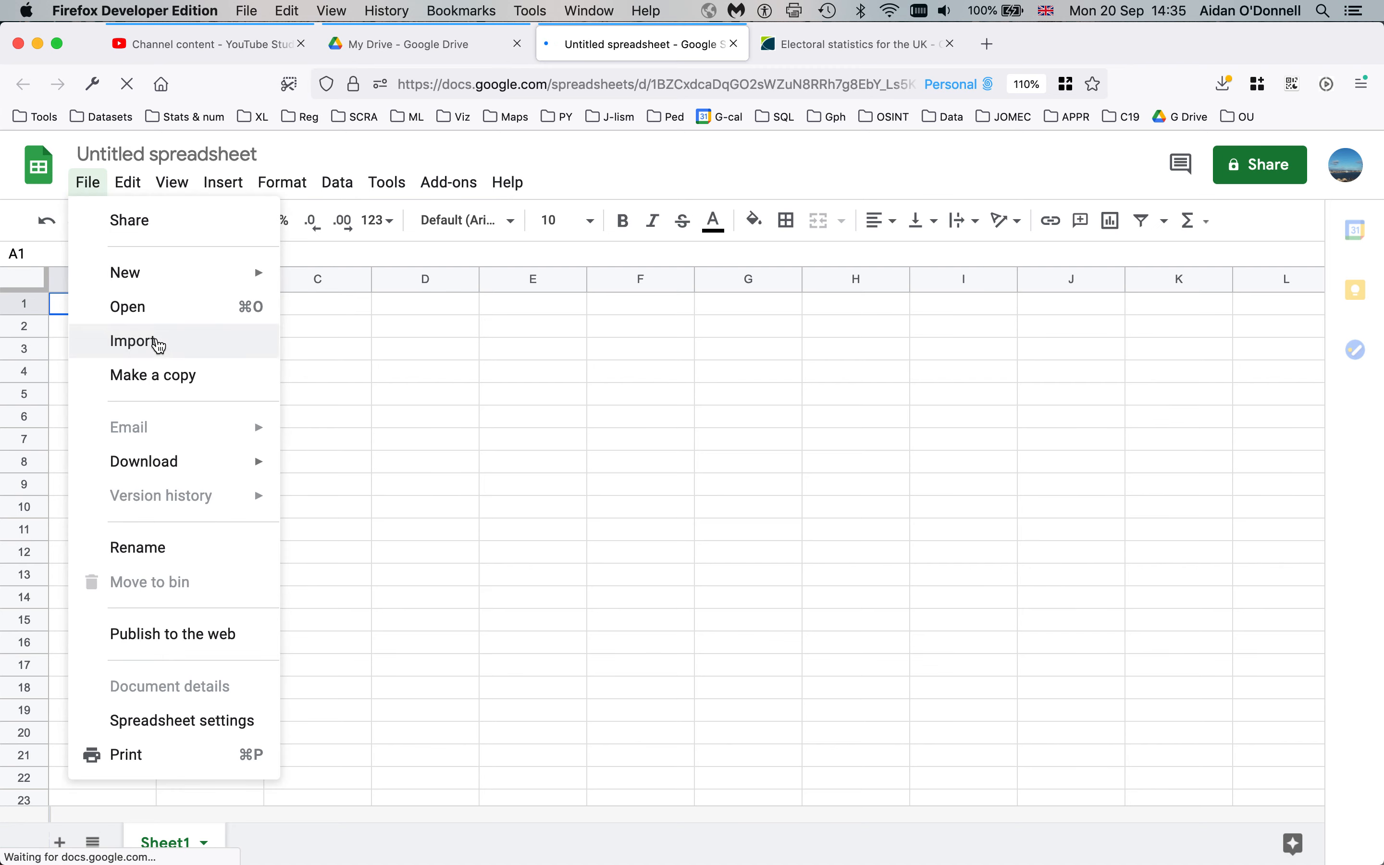
{"action": "left_click", "coordinate": [159, 342]}
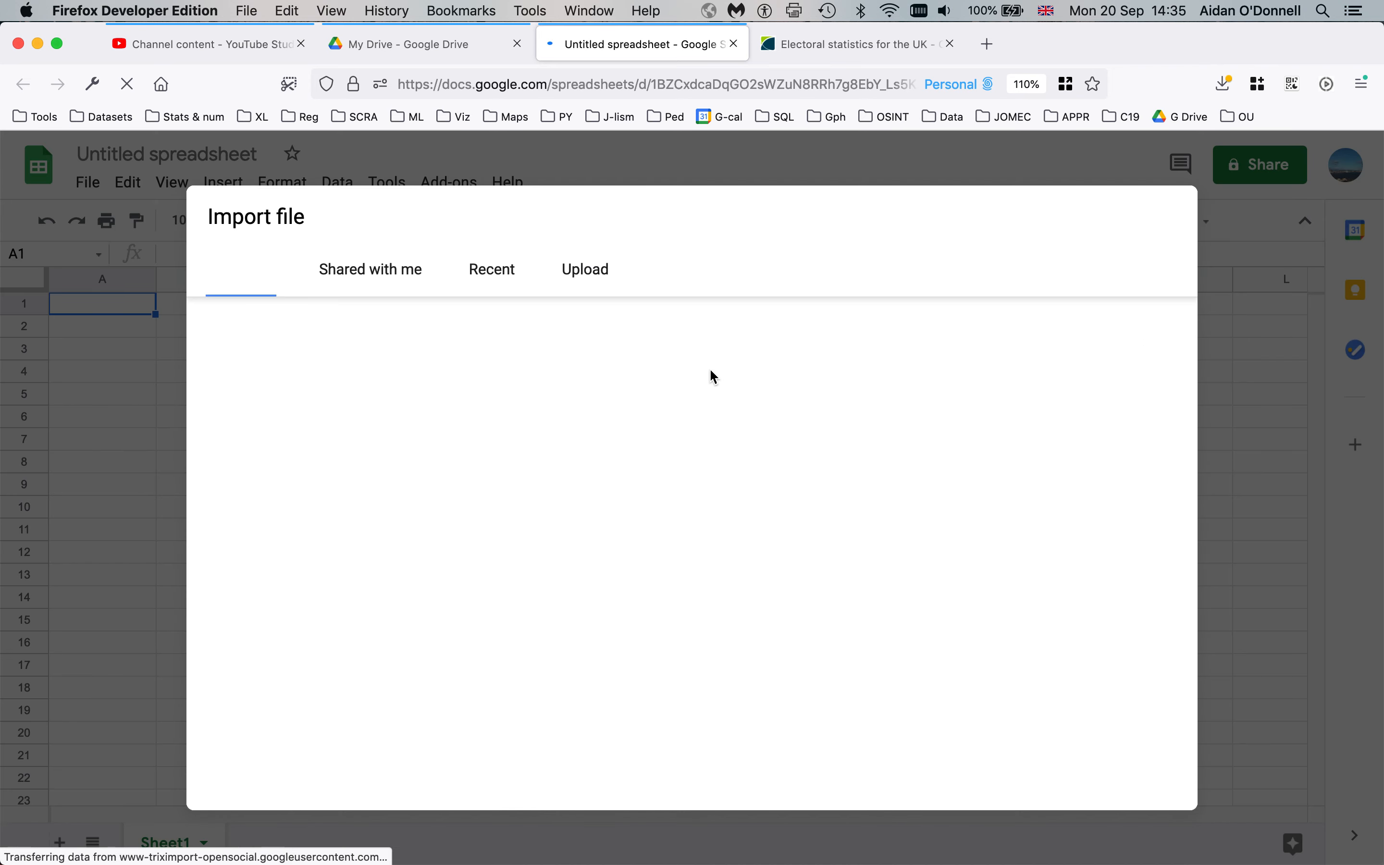
{"action": "left_click", "coordinate": [584, 273]}
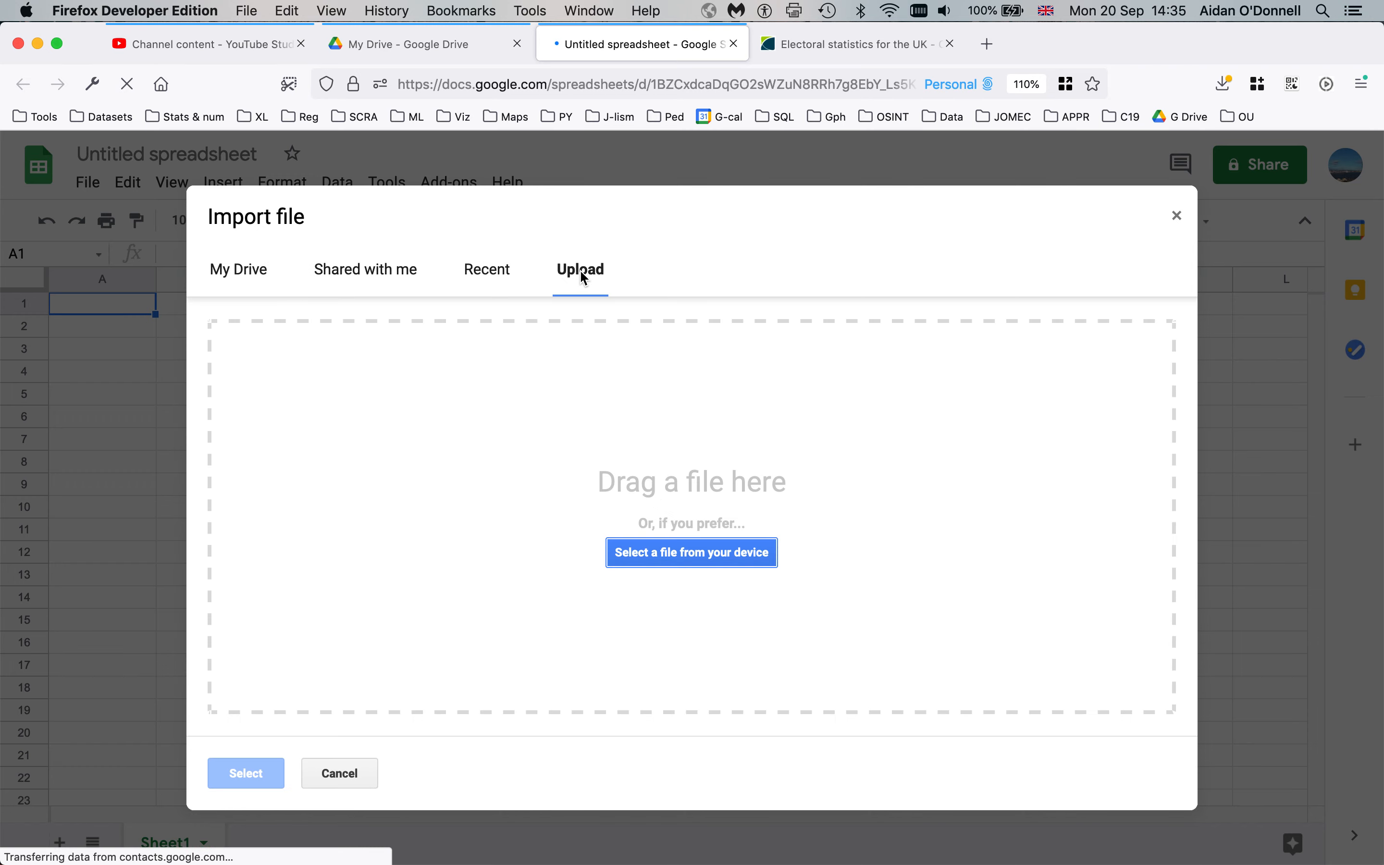
{"action": "left_click", "coordinate": [656, 559]}
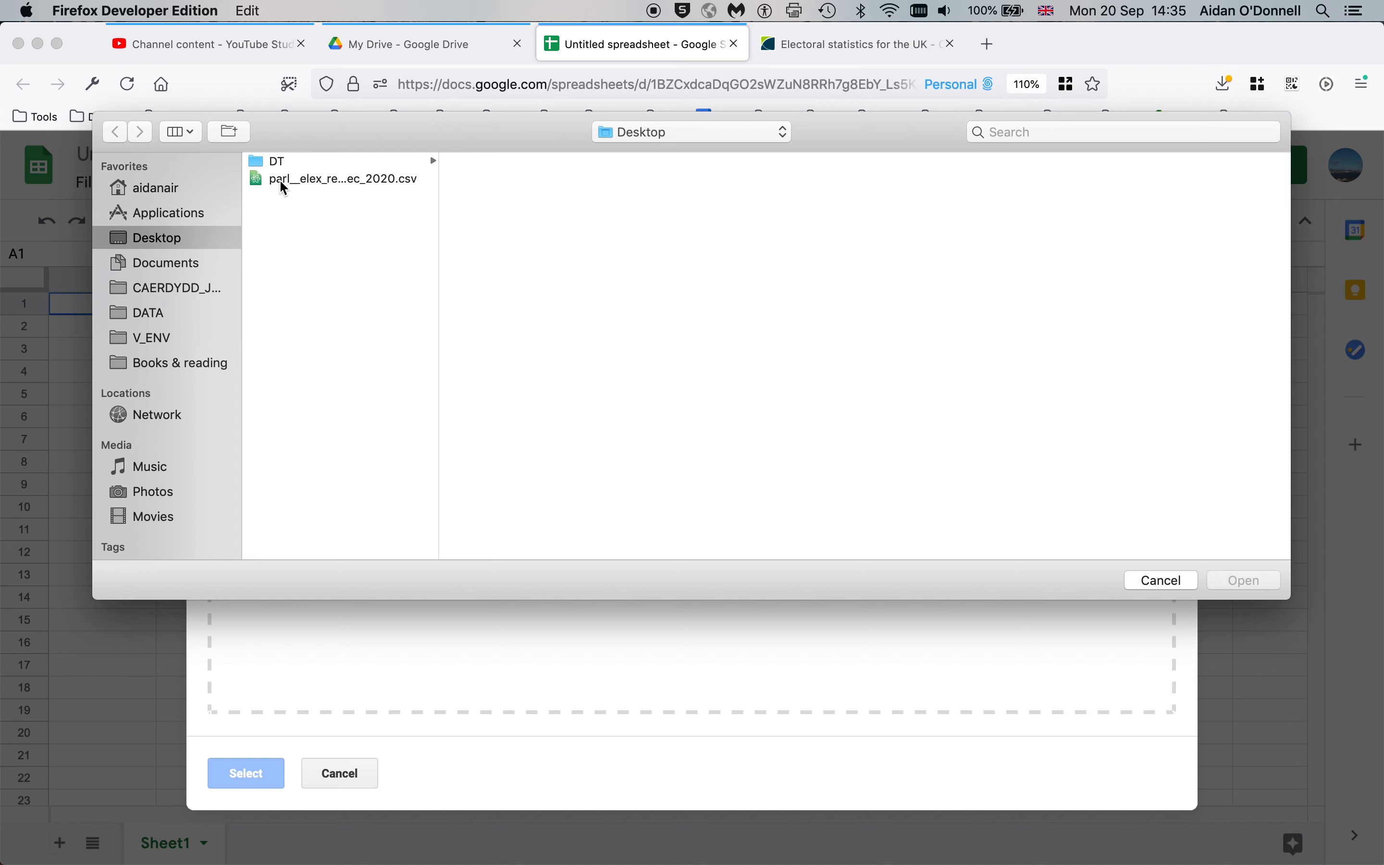
{"action": "left_click", "coordinate": [283, 181]}
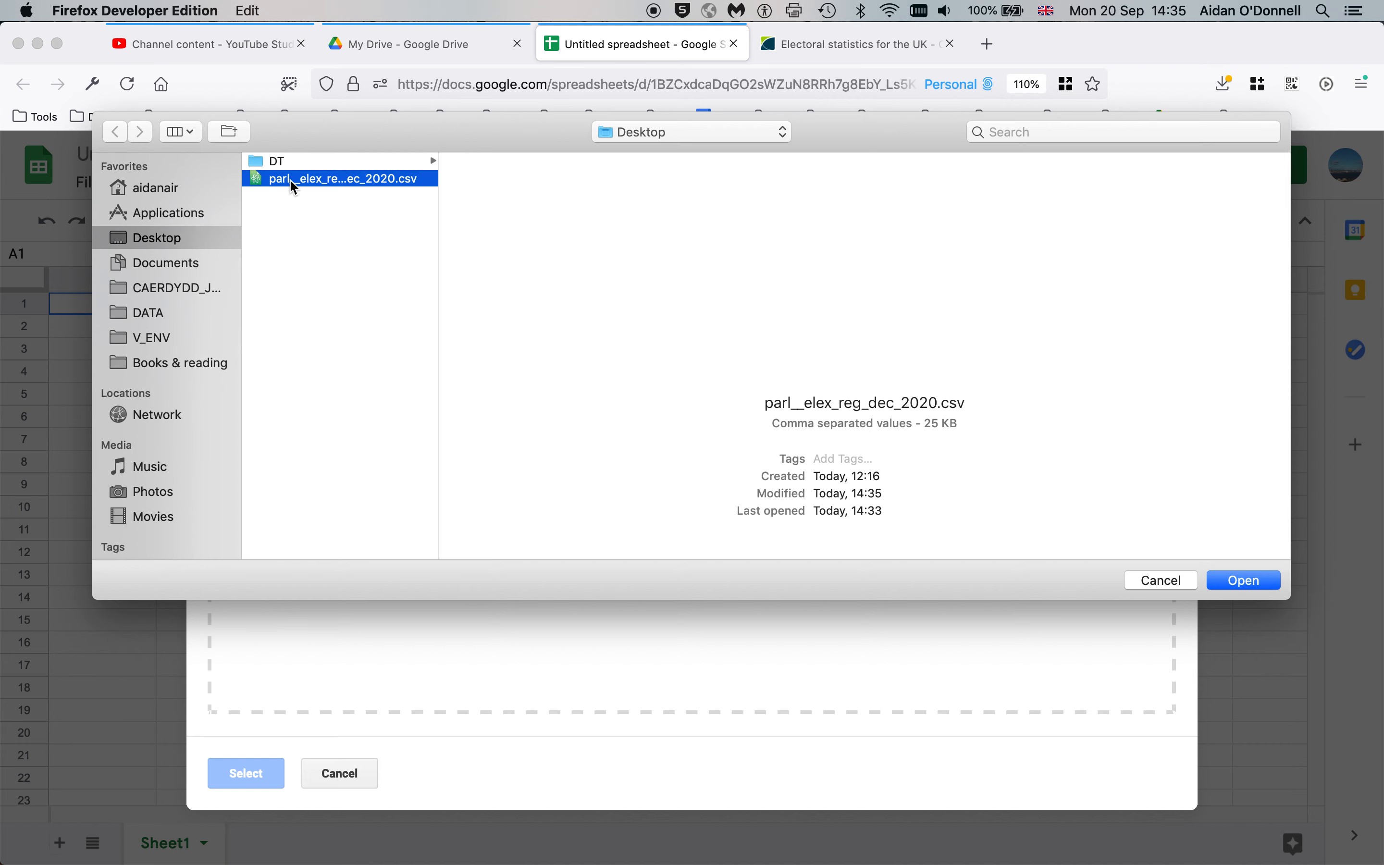
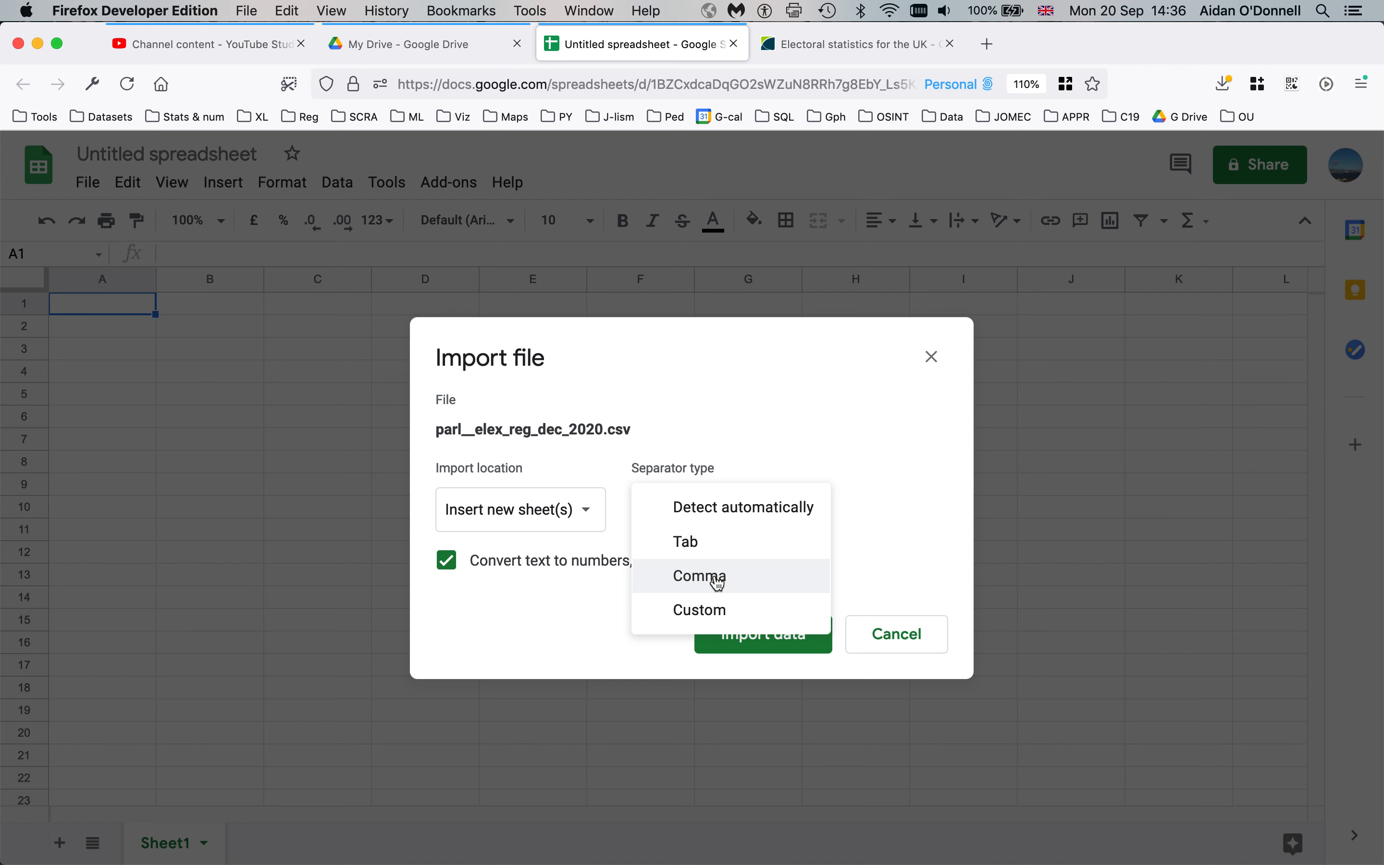
Import parl__elex_reg_dec_2020.csv into a new sheet using a comma separator
{"action": "left_click", "coordinate": [720, 584]}
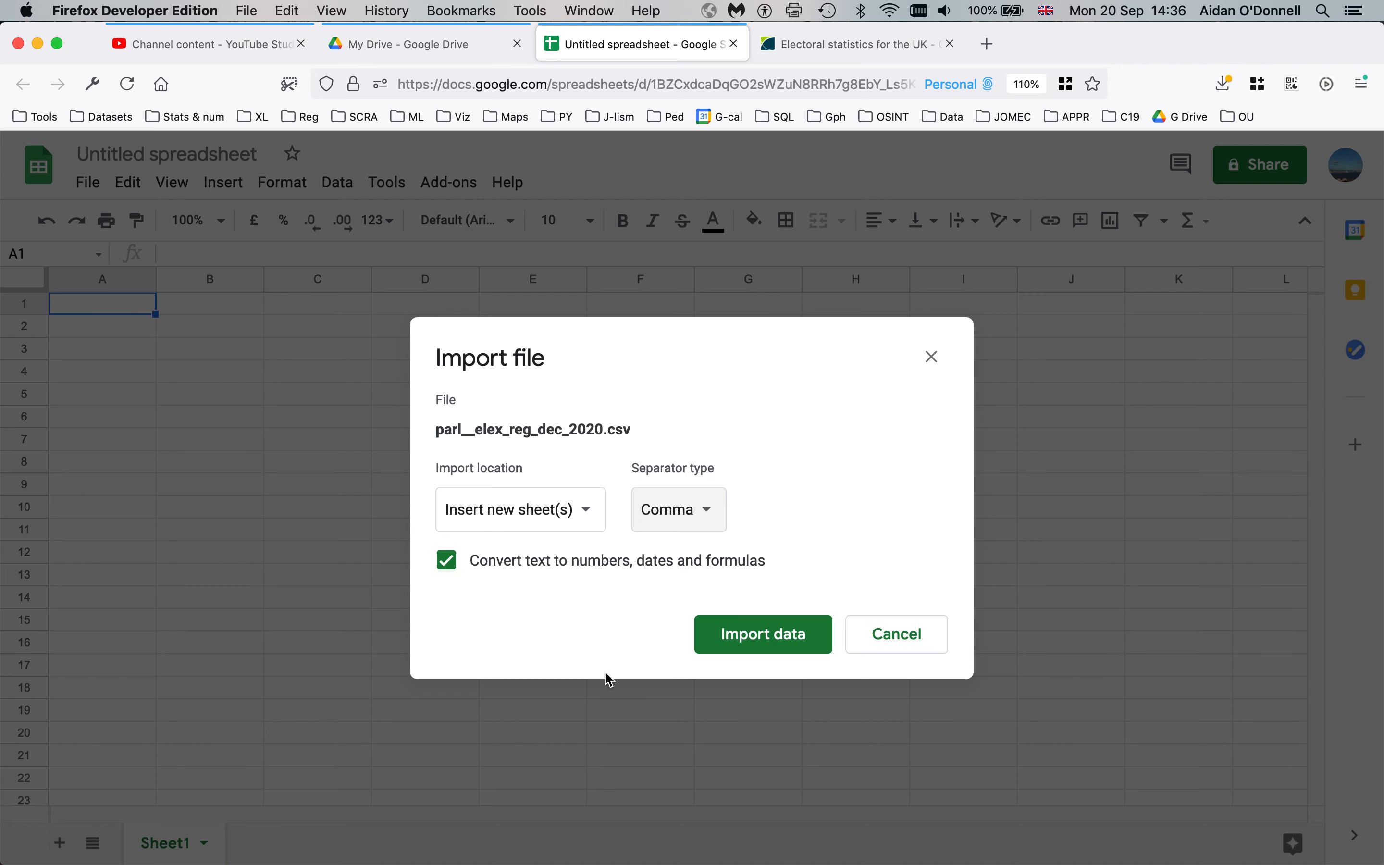
{"action": "left_click", "coordinate": [759, 636]}
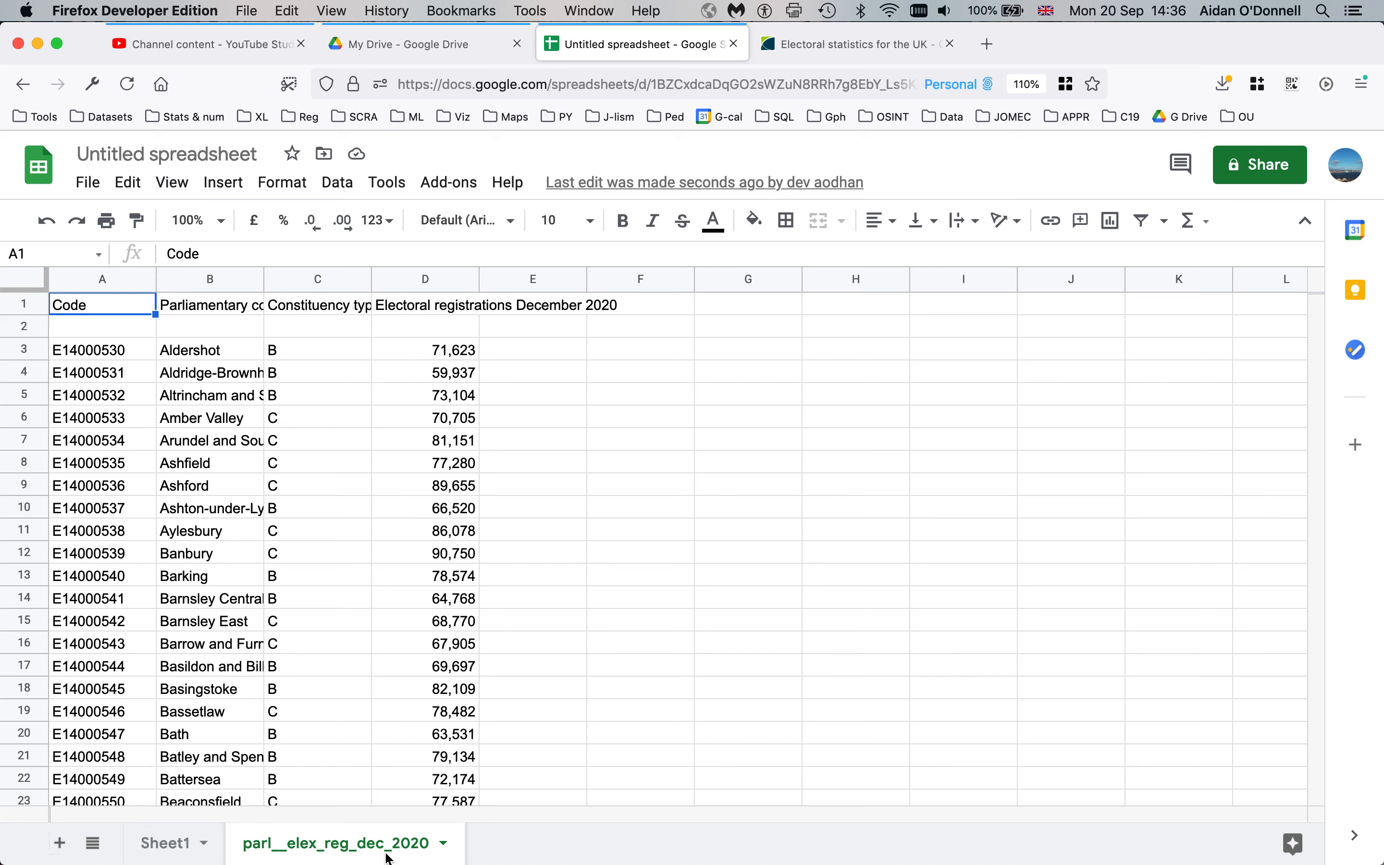
Duplicate the imported data sheet and delete the empty Sheet1
{"action": "right_click", "coordinate": [326, 853]}
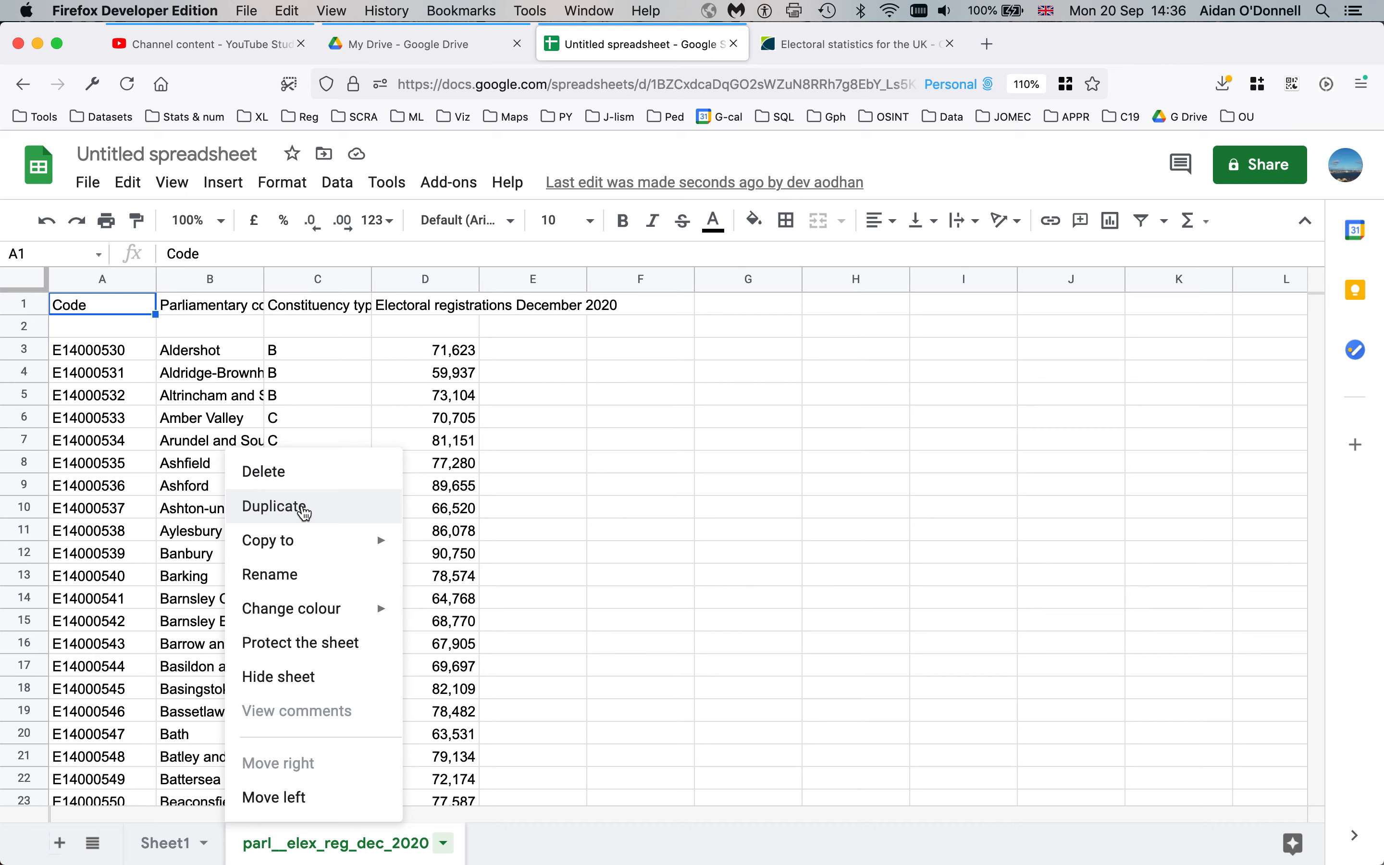
{"action": "left_click", "coordinate": [274, 506]}
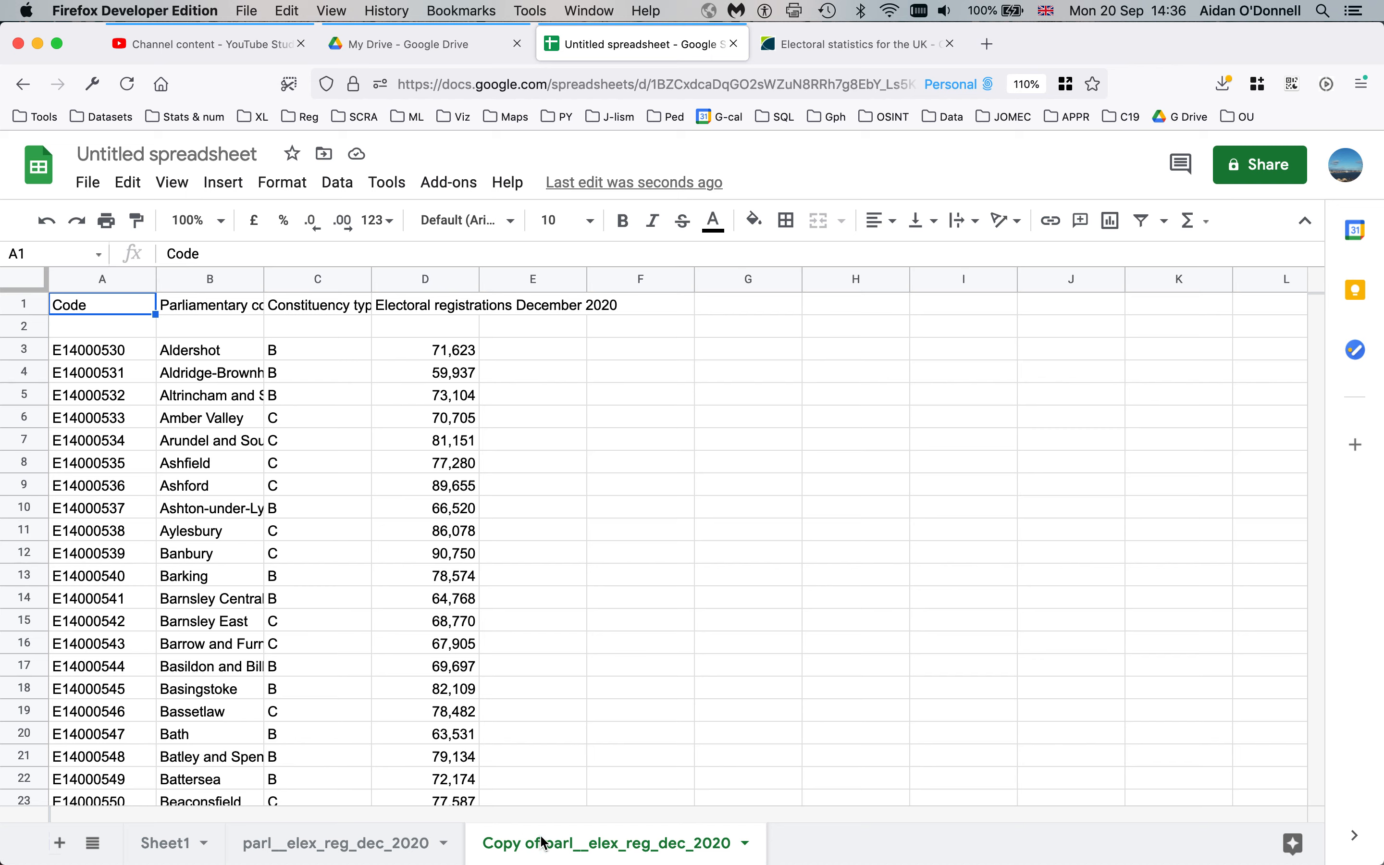
{"action": "left_click", "coordinate": [335, 851]}
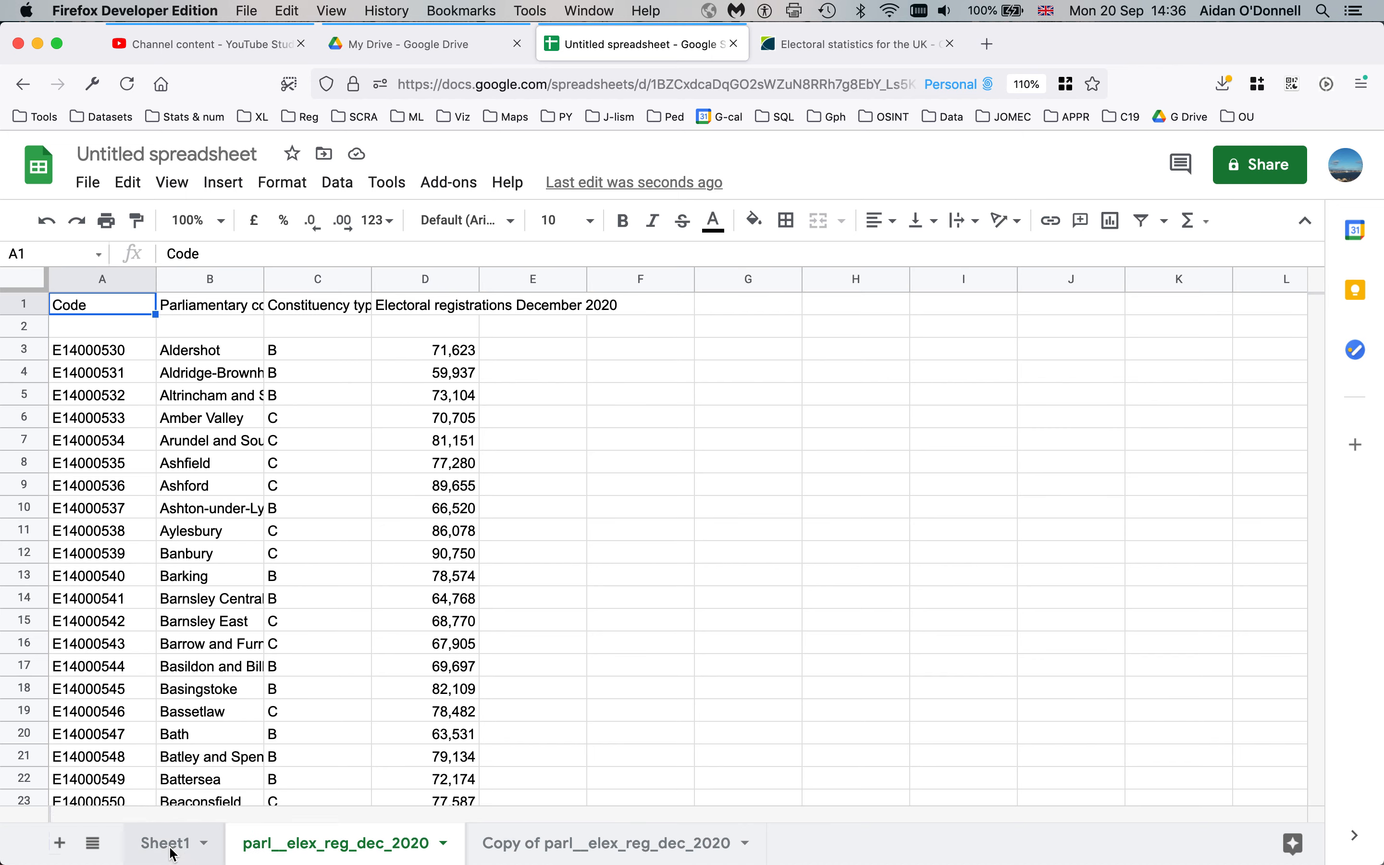
{"action": "left_click", "coordinate": [171, 847]}
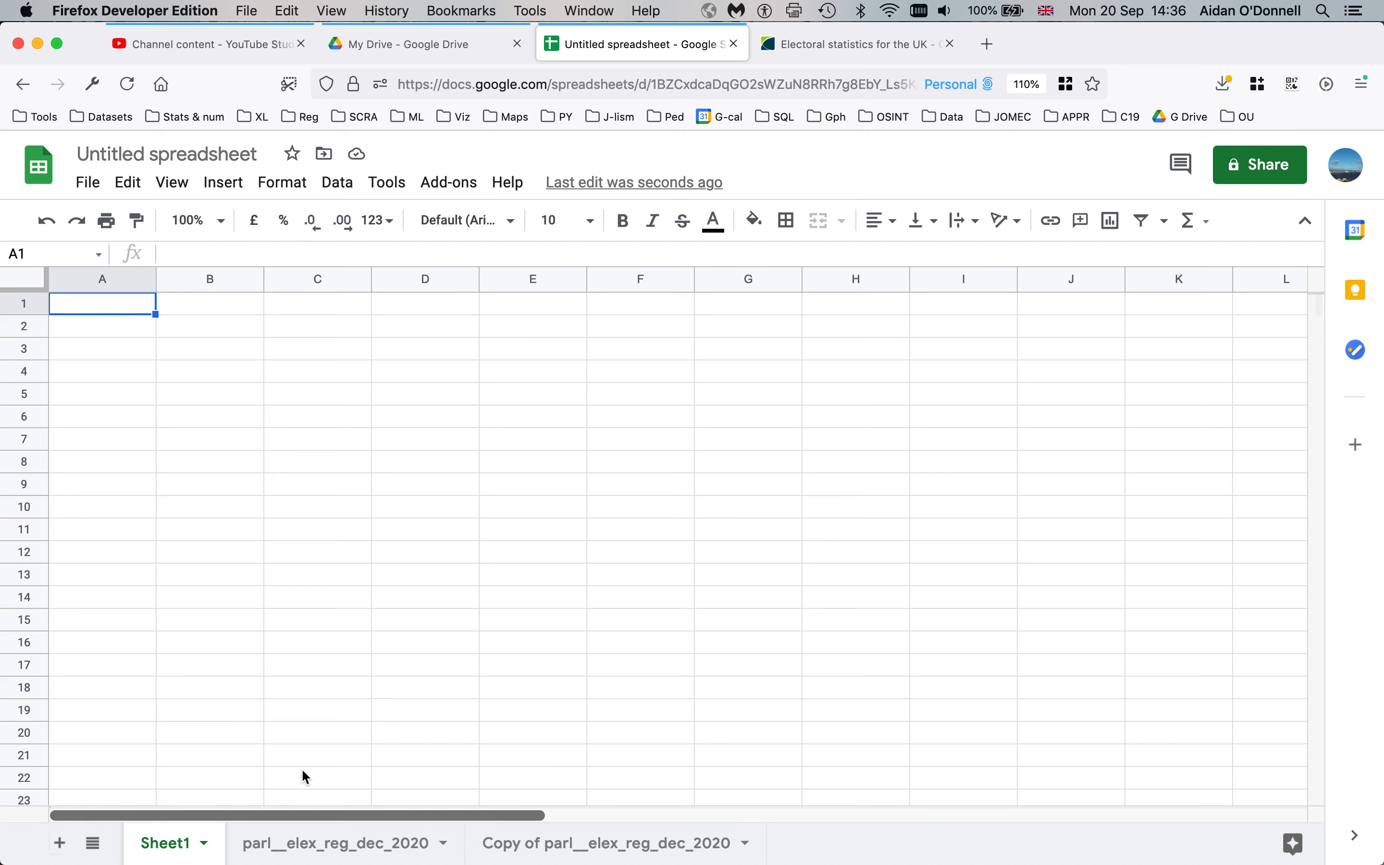
{"action": "right_click", "coordinate": [171, 852]}
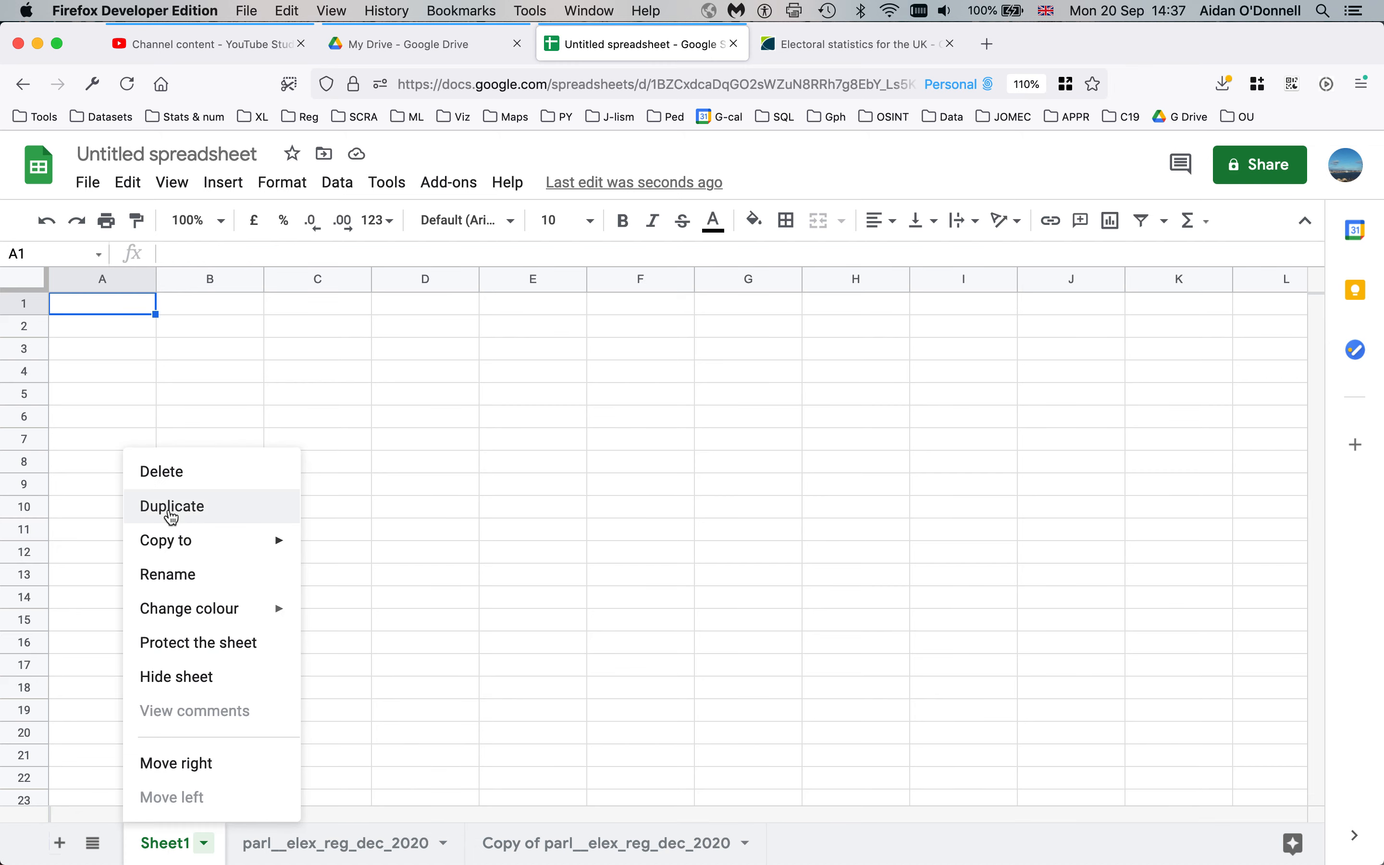
{"action": "left_click", "coordinate": [166, 471]}
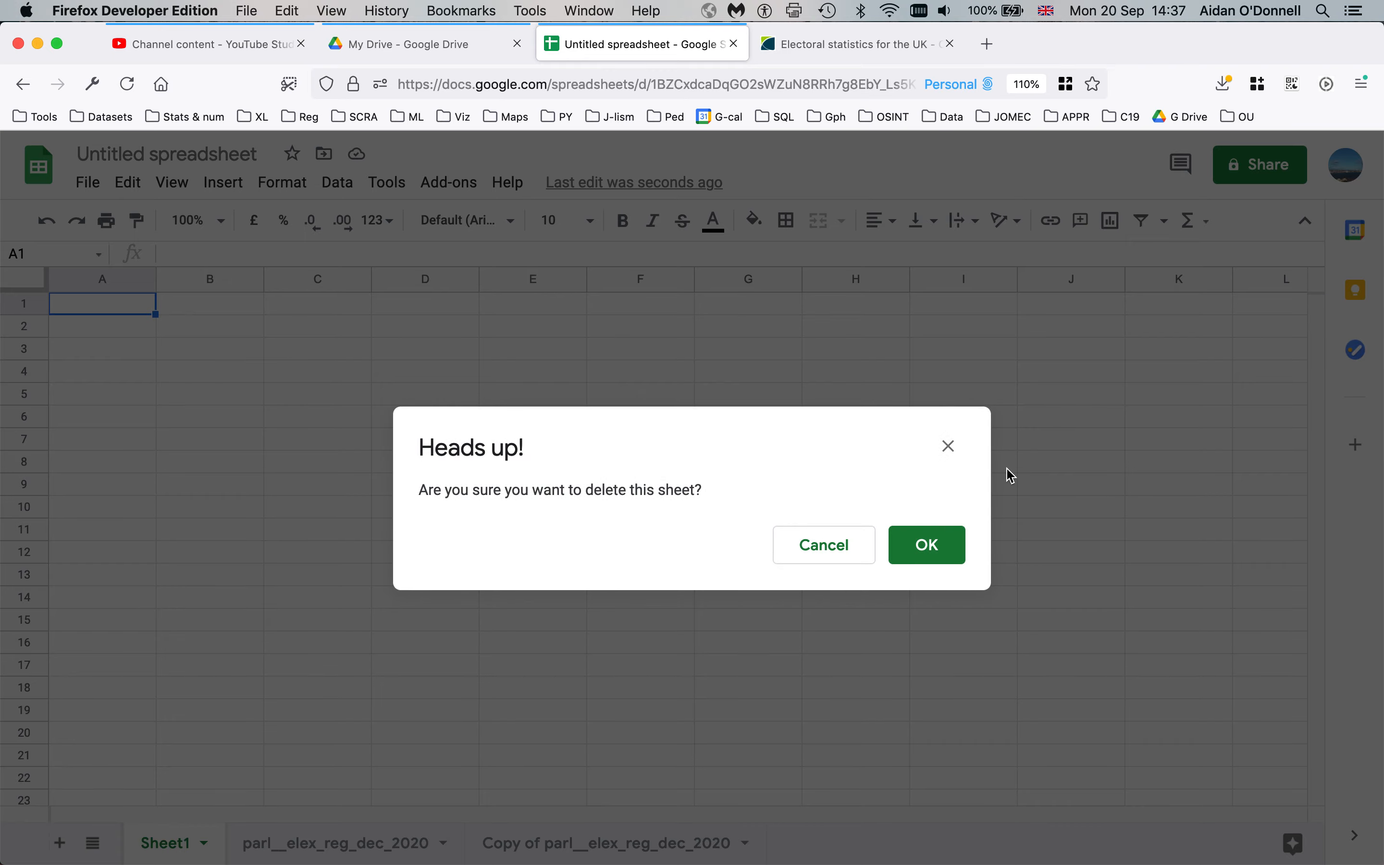
{"action": "left_click", "coordinate": [927, 550]}
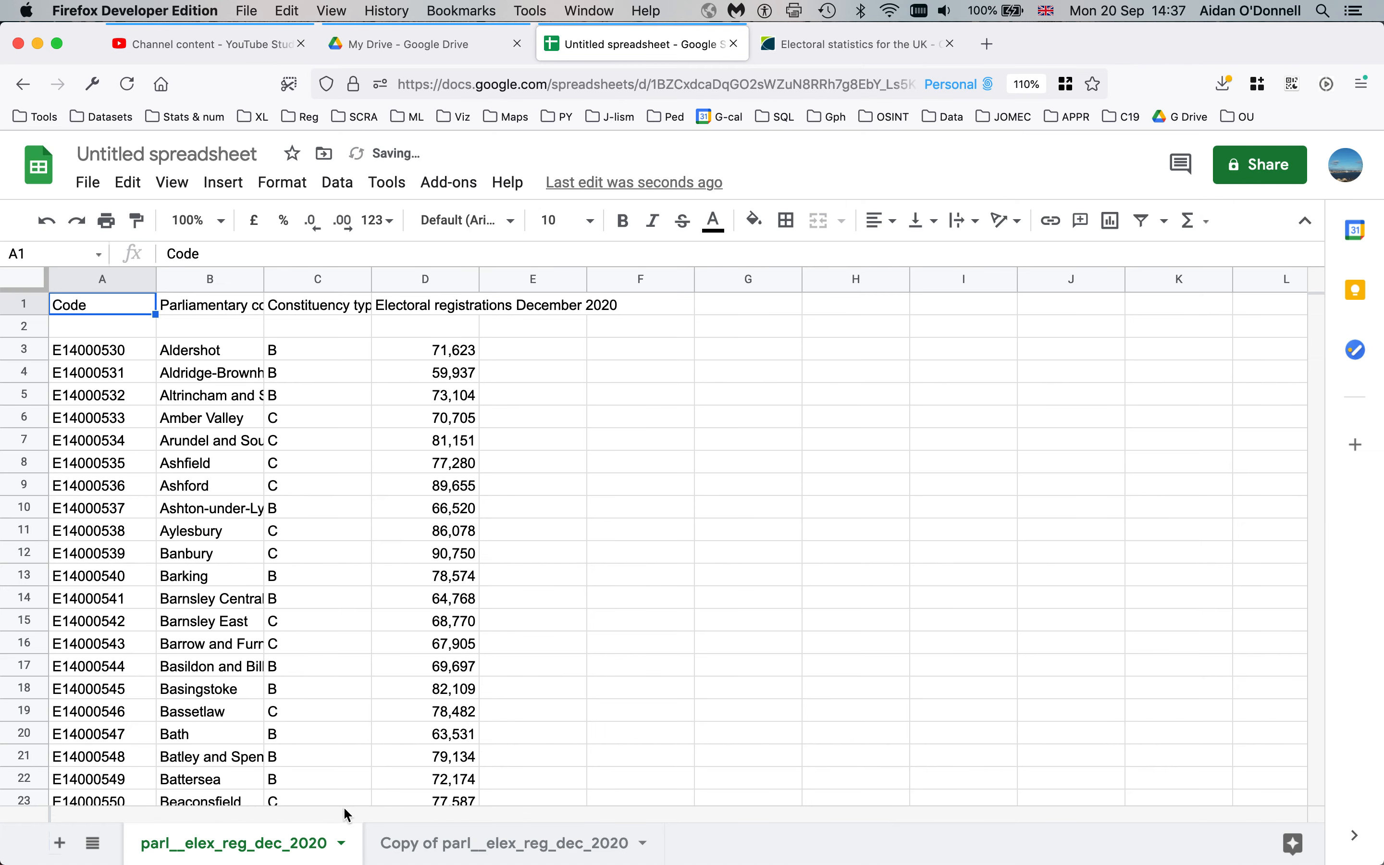
Rename the imported sheet 'original' and its copy 'data'
{"action": "double_click", "coordinate": [237, 849]}
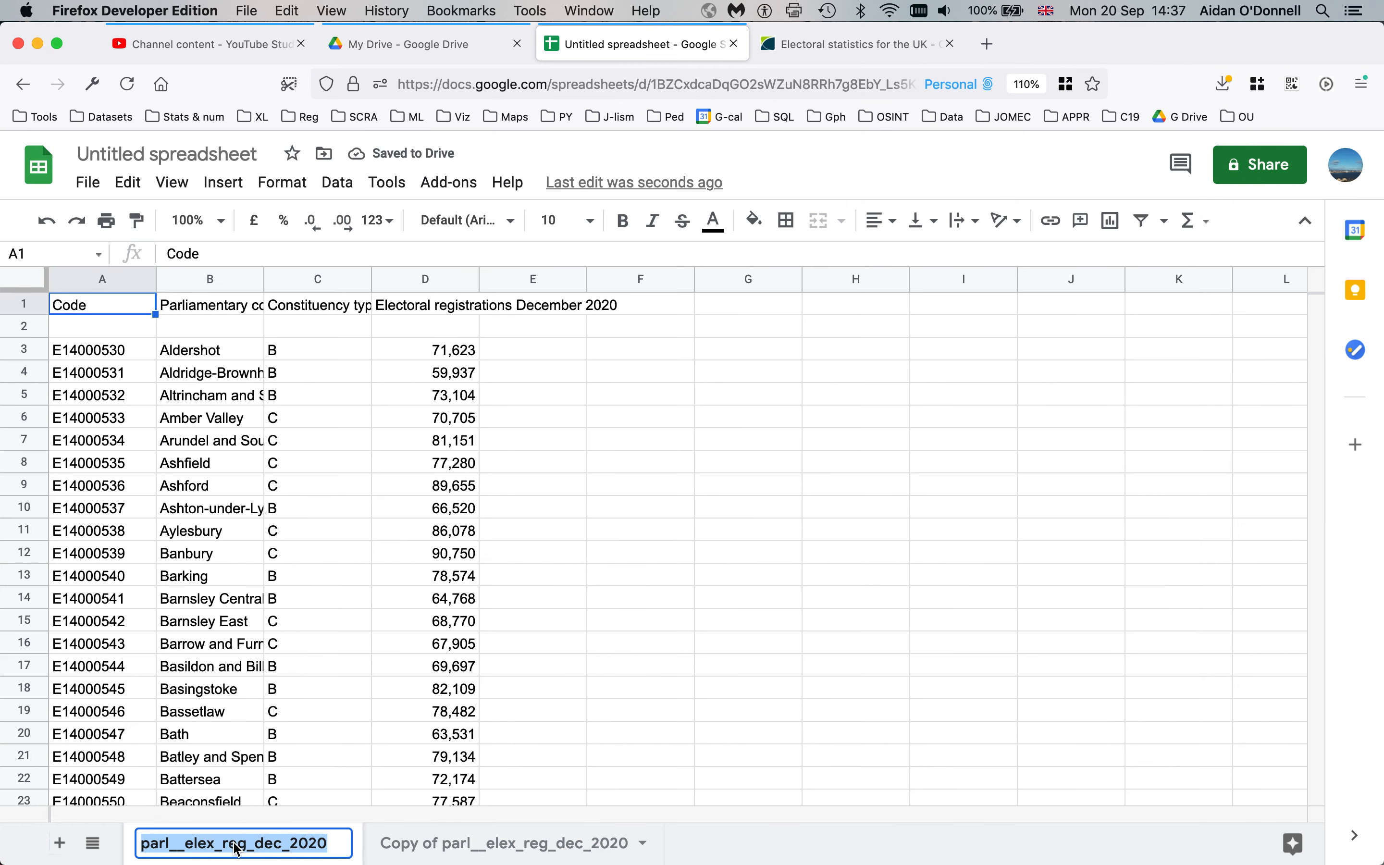
{"action": "type", "text": "original"}
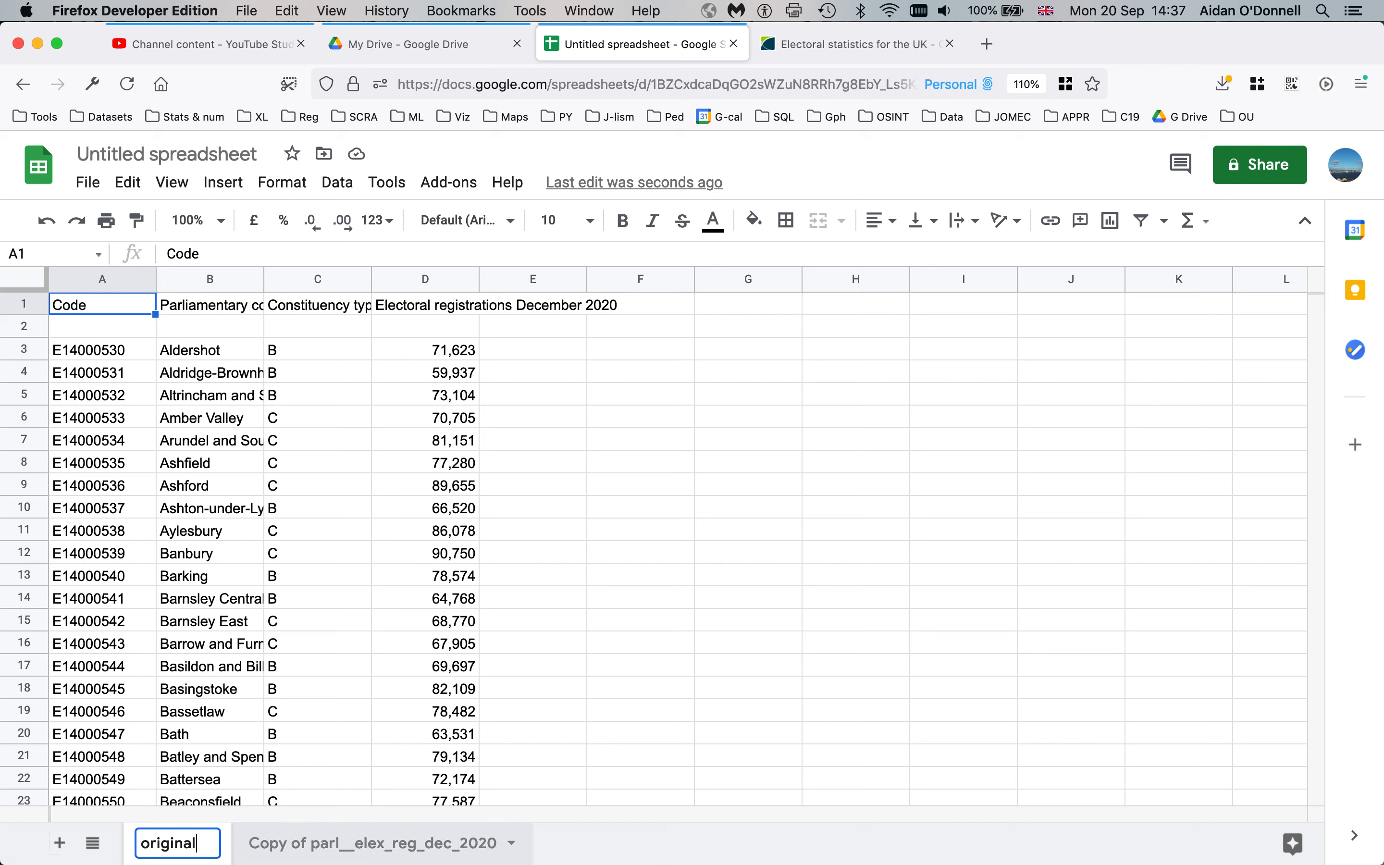
{"action": "key", "text": "Return"}
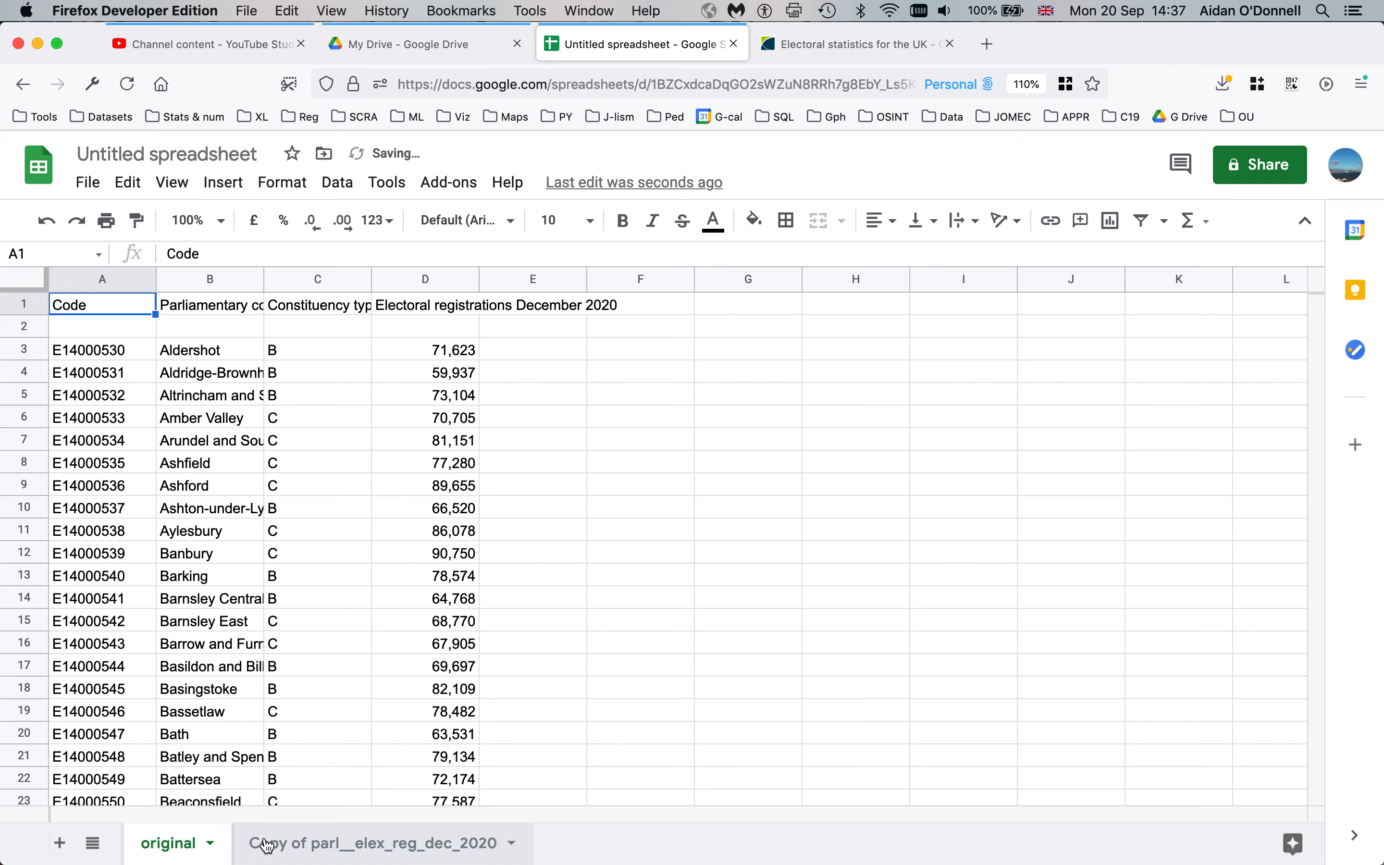
{"action": "left_click", "coordinate": [328, 847]}
{"action": "right_click", "coordinate": [327, 846]}
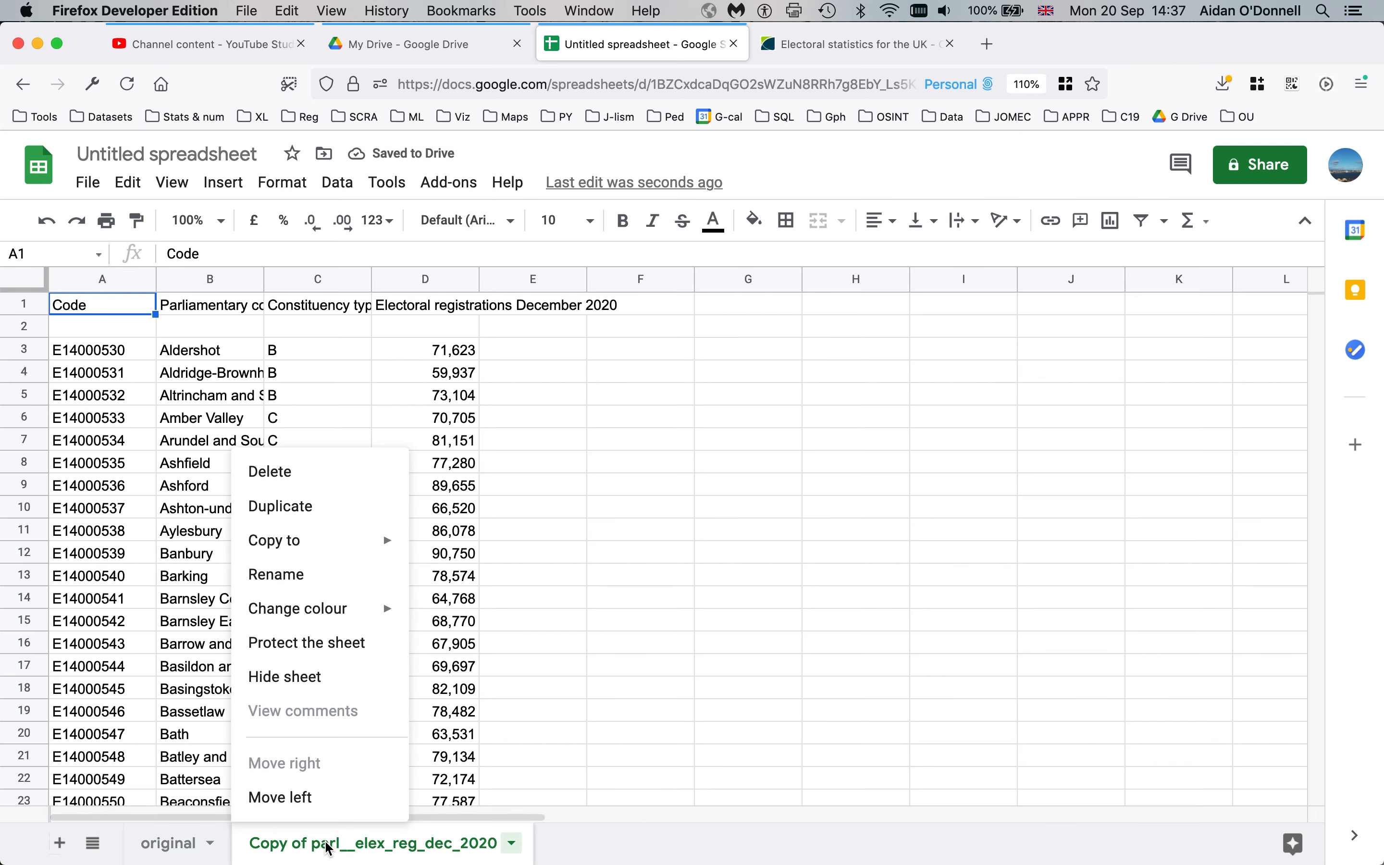
{"action": "left_click", "coordinate": [278, 574]}
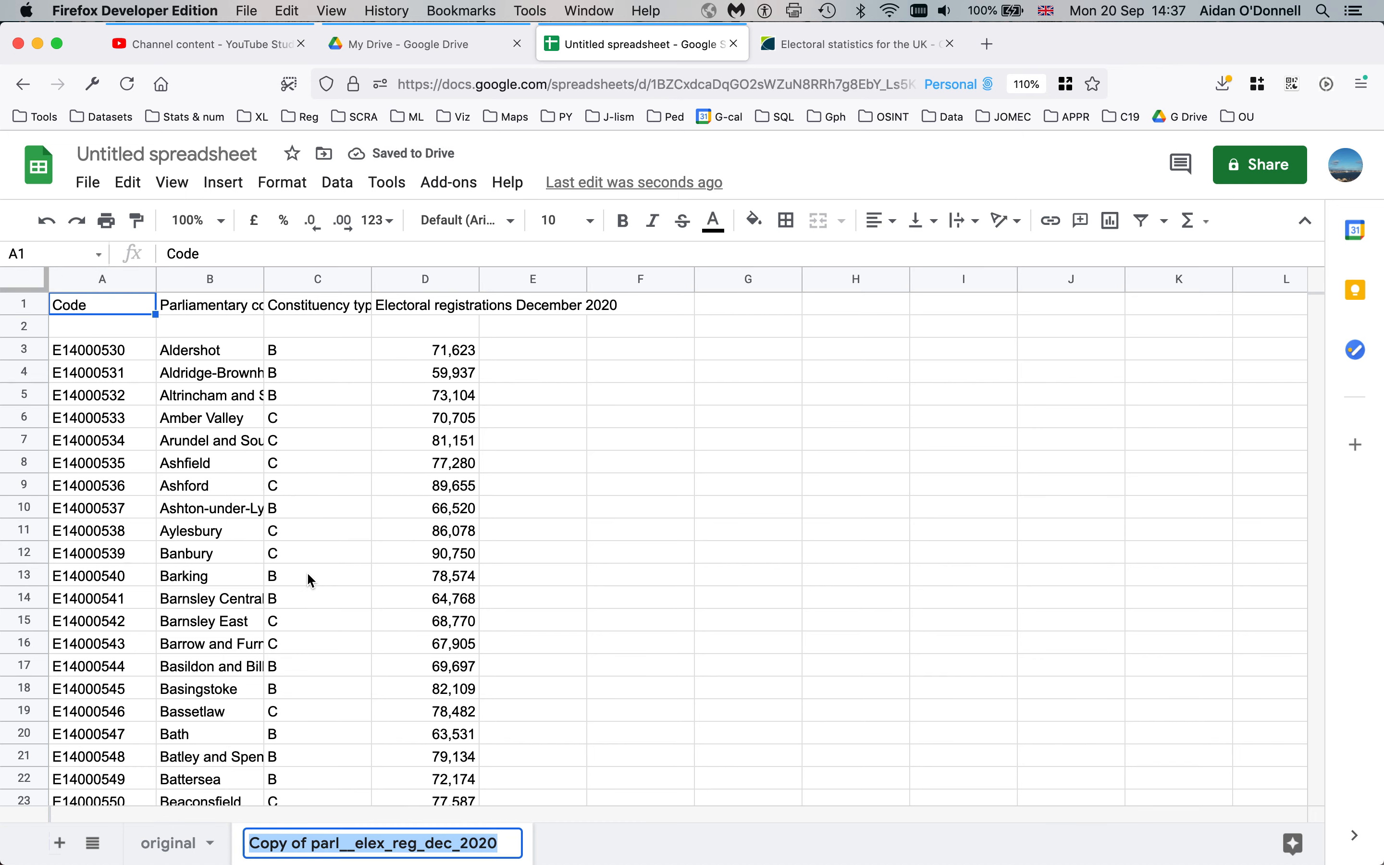
{"action": "type", "text": "data"}
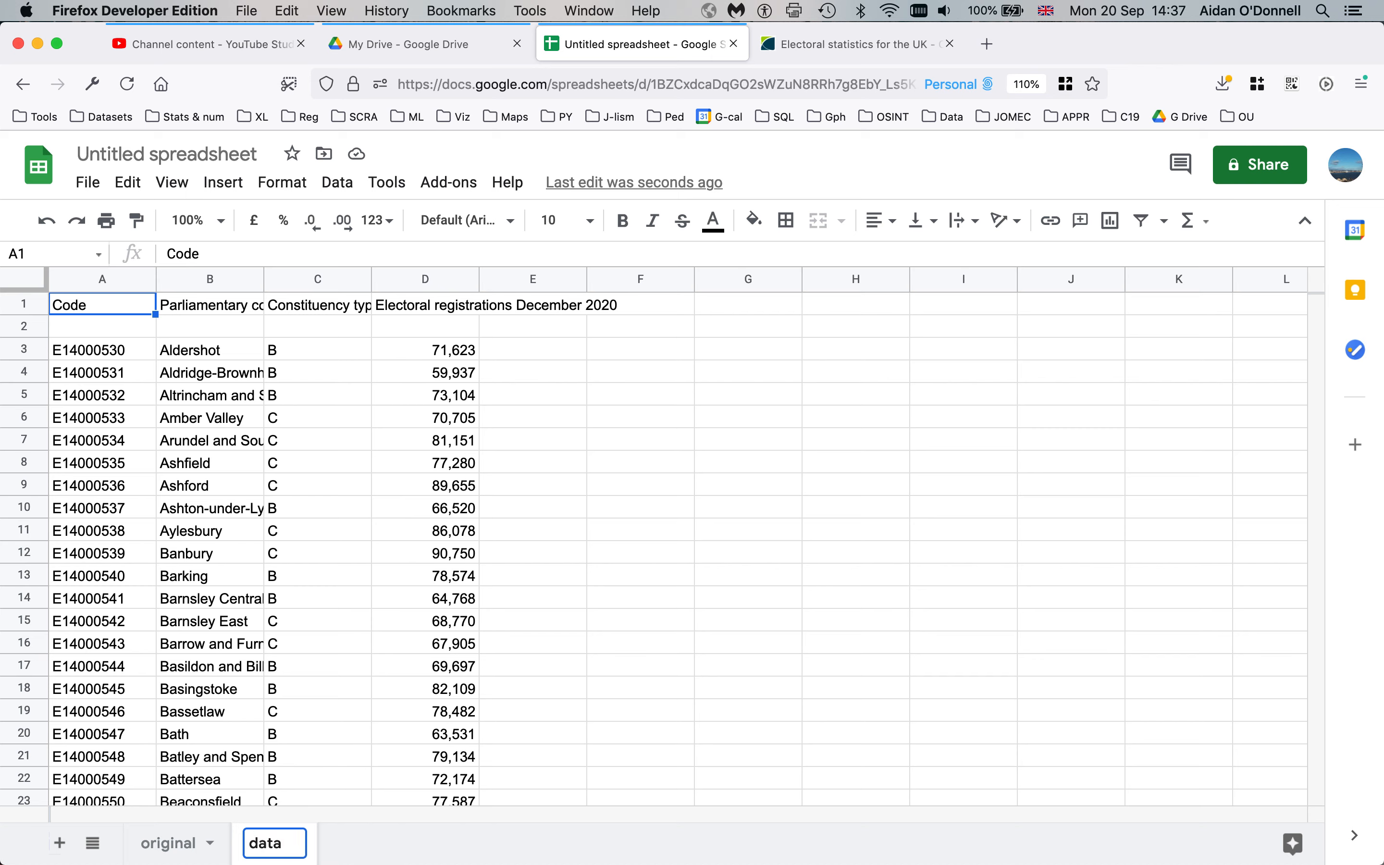
{"action": "key", "text": "Return"}
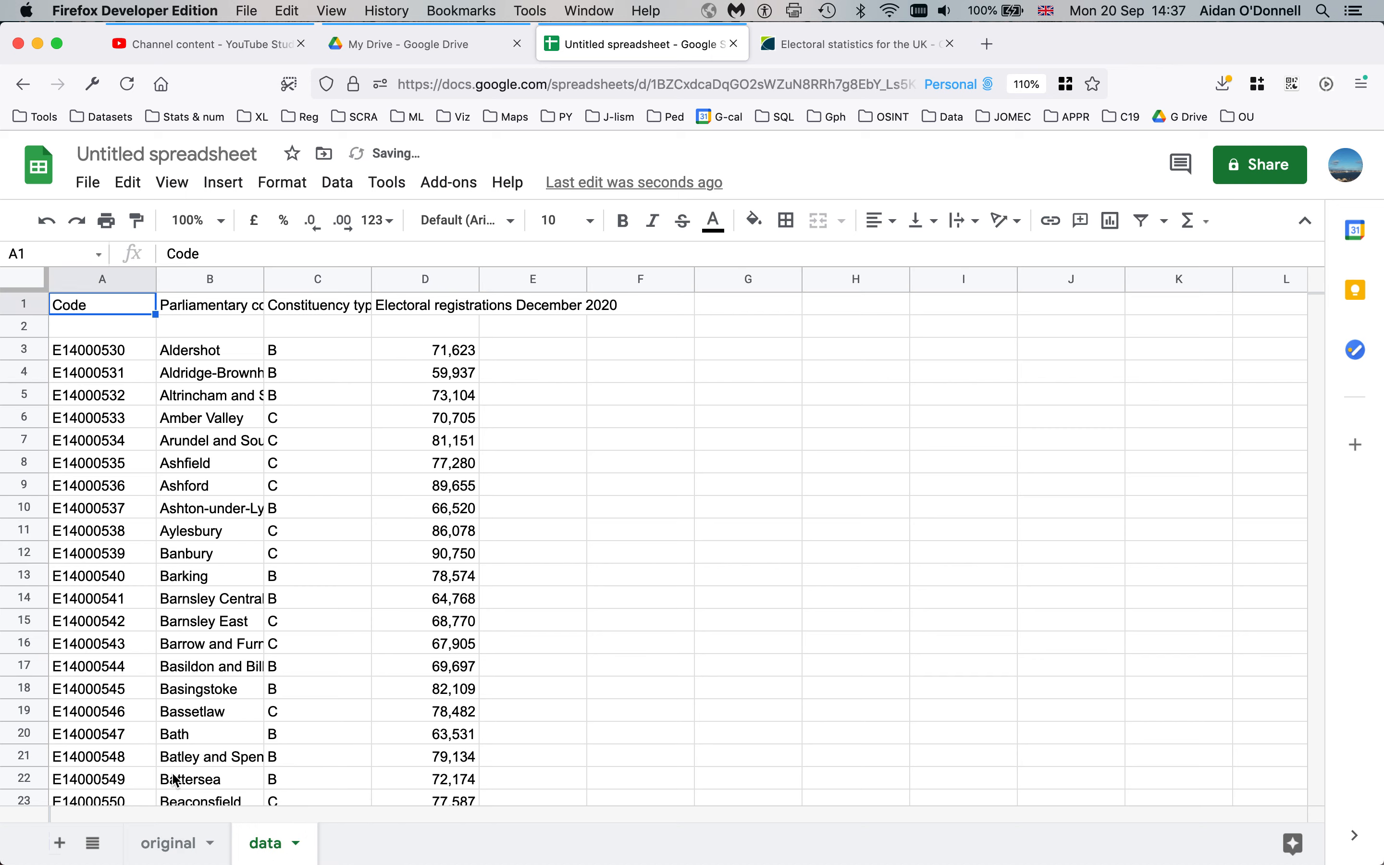
Add a new sheet named 'source'
{"action": "left_click", "coordinate": [60, 843]}
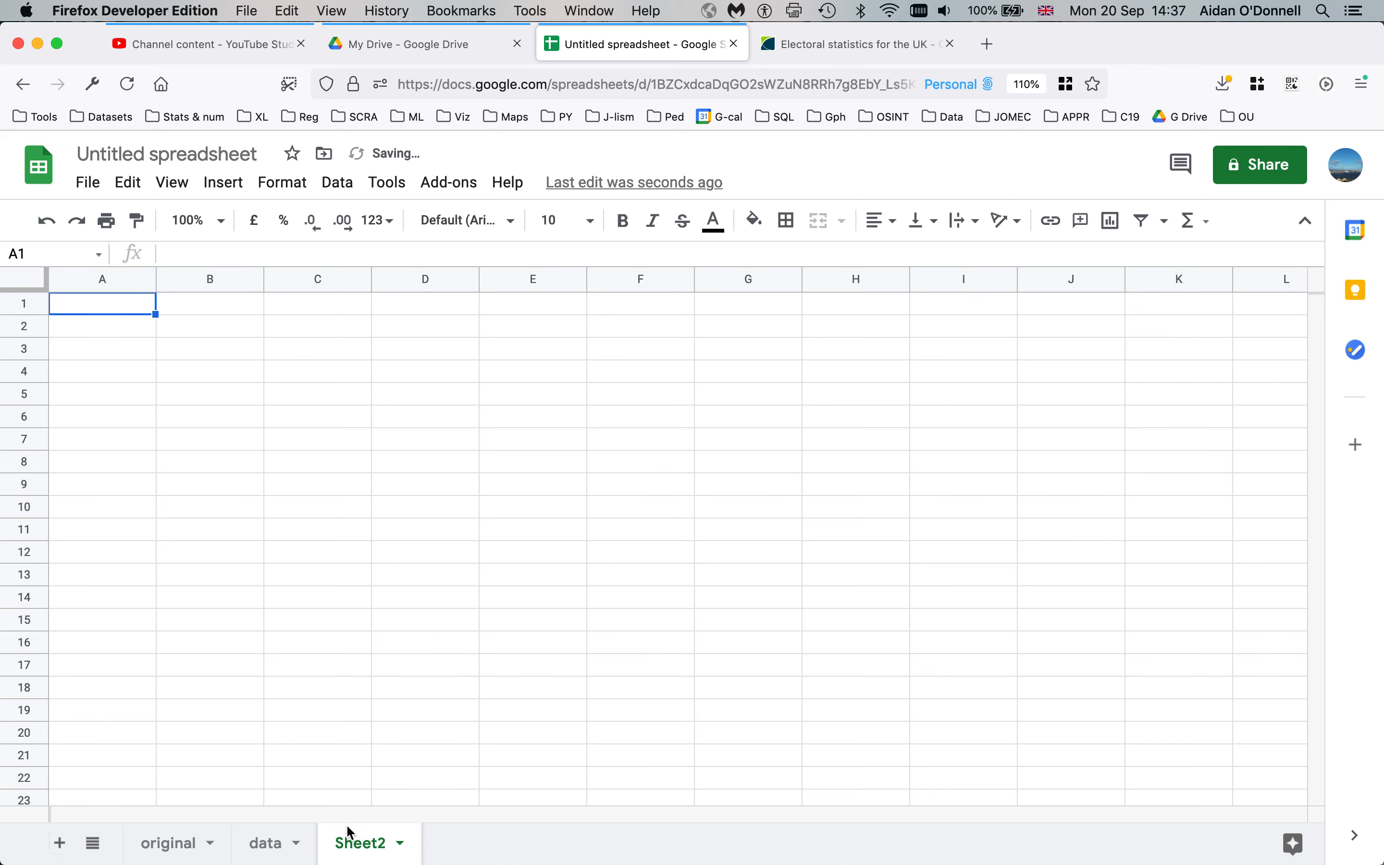
{"action": "double_click", "coordinate": [351, 836]}
{"action": "type", "text": "source"}
{"action": "key", "text": "Return"}
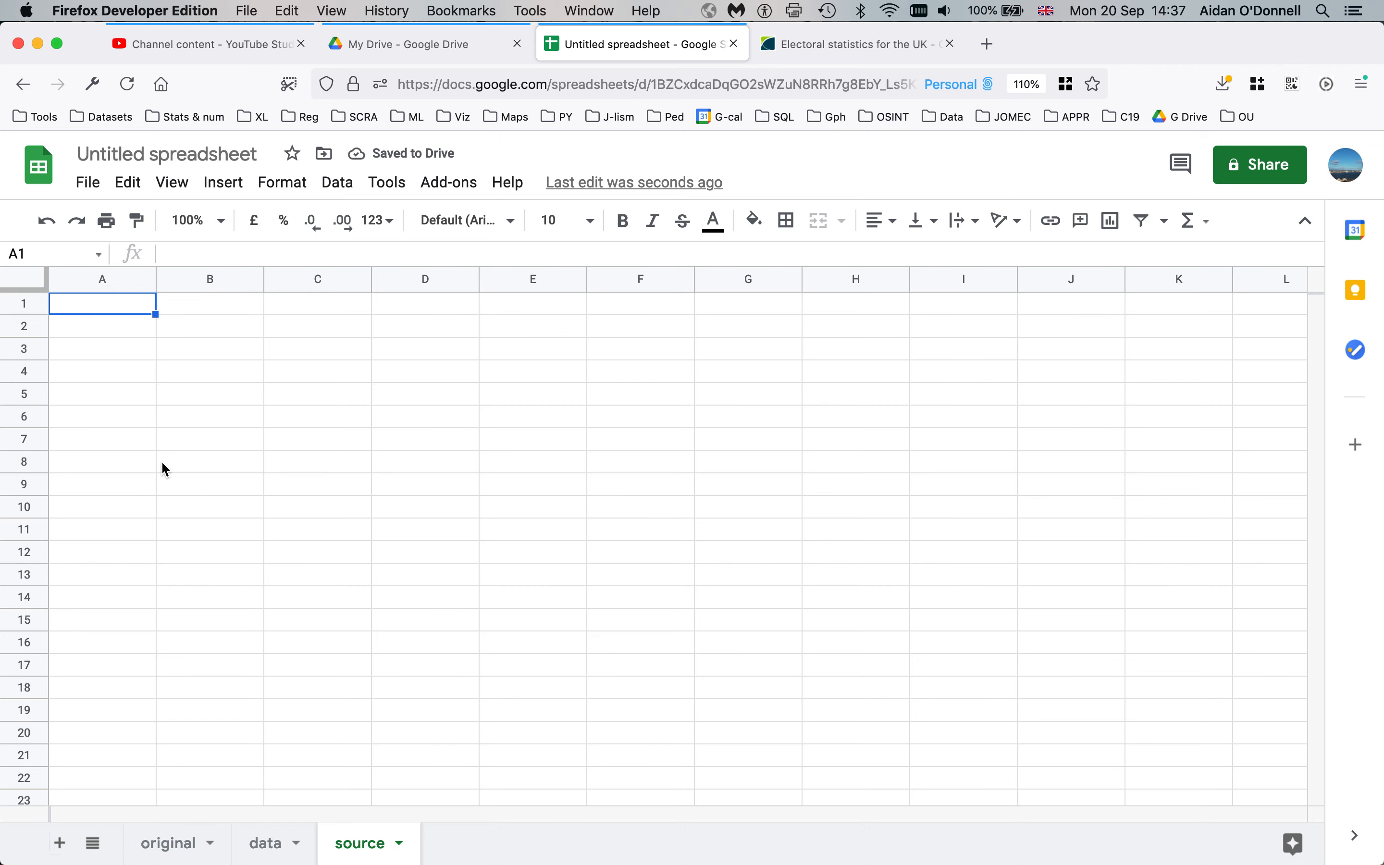
Paste the ONS dataset page's web address into A1 of the source sheet
{"action": "left_click", "coordinate": [835, 51]}
{"action": "left_click", "coordinate": [656, 94]}
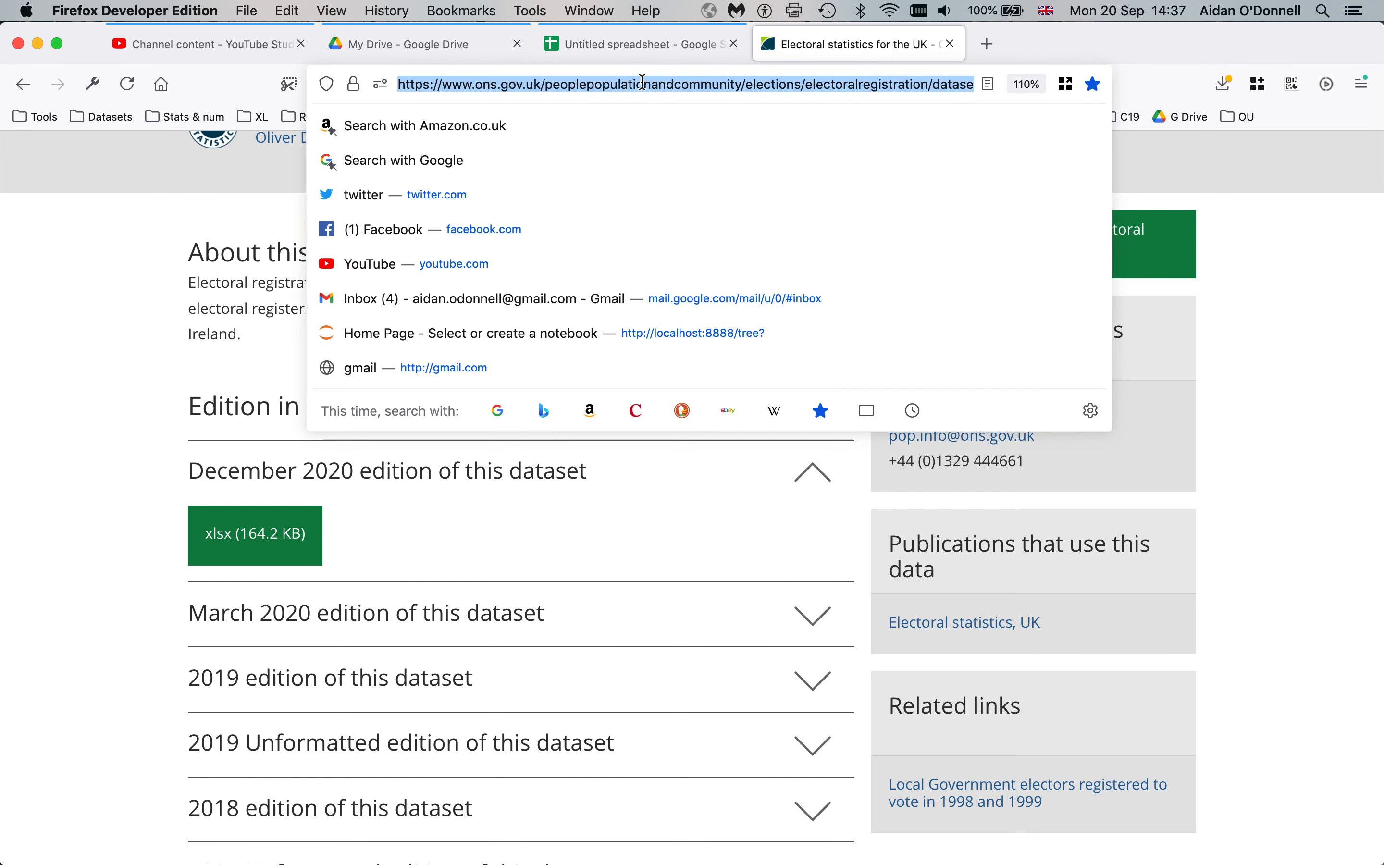
{"action": "key", "text": "super+c"}
{"action": "key", "text": "ctrl+shift+Tab"}
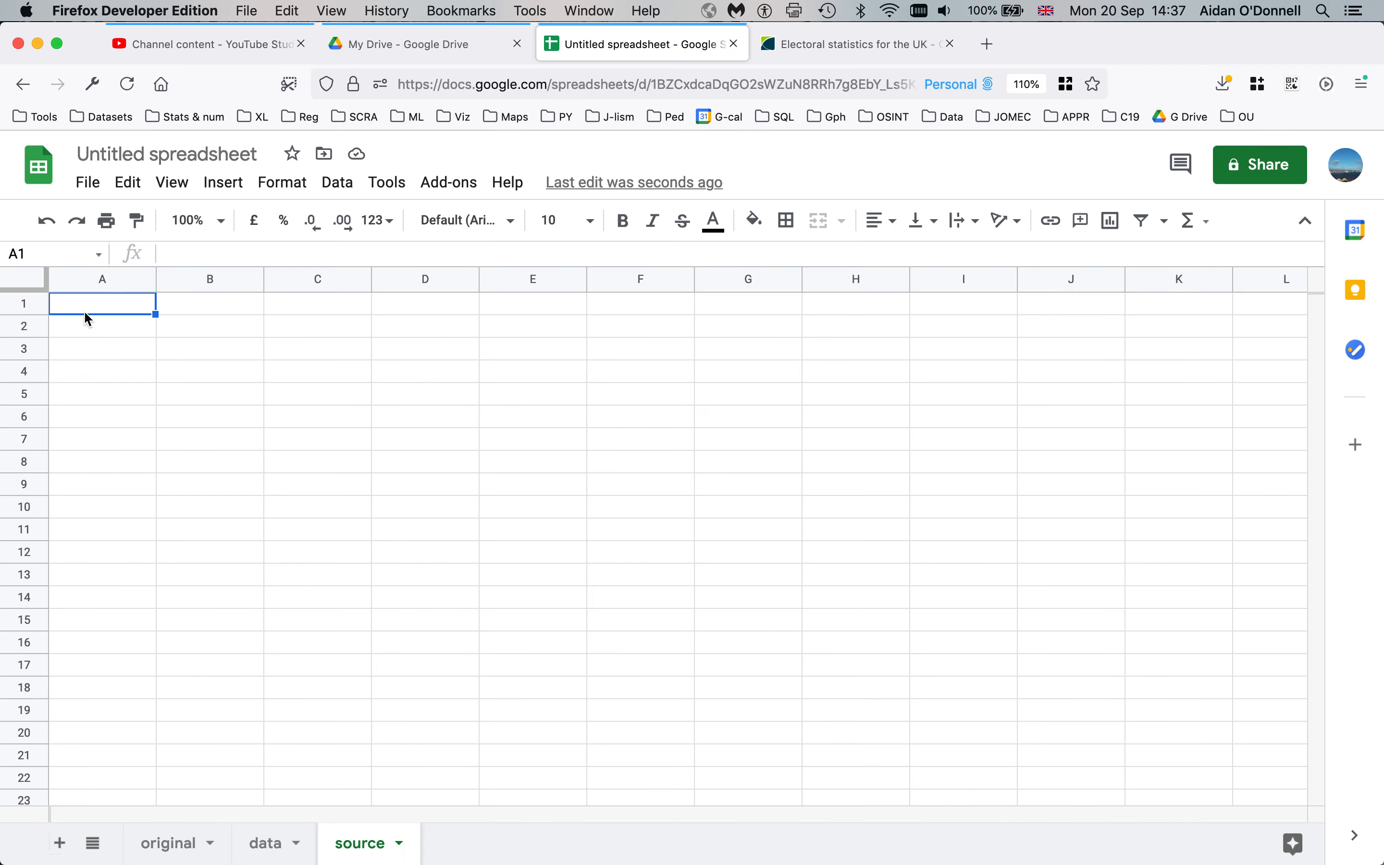
{"action": "left_click", "coordinate": [85, 309]}
{"action": "key", "text": "super+v"}
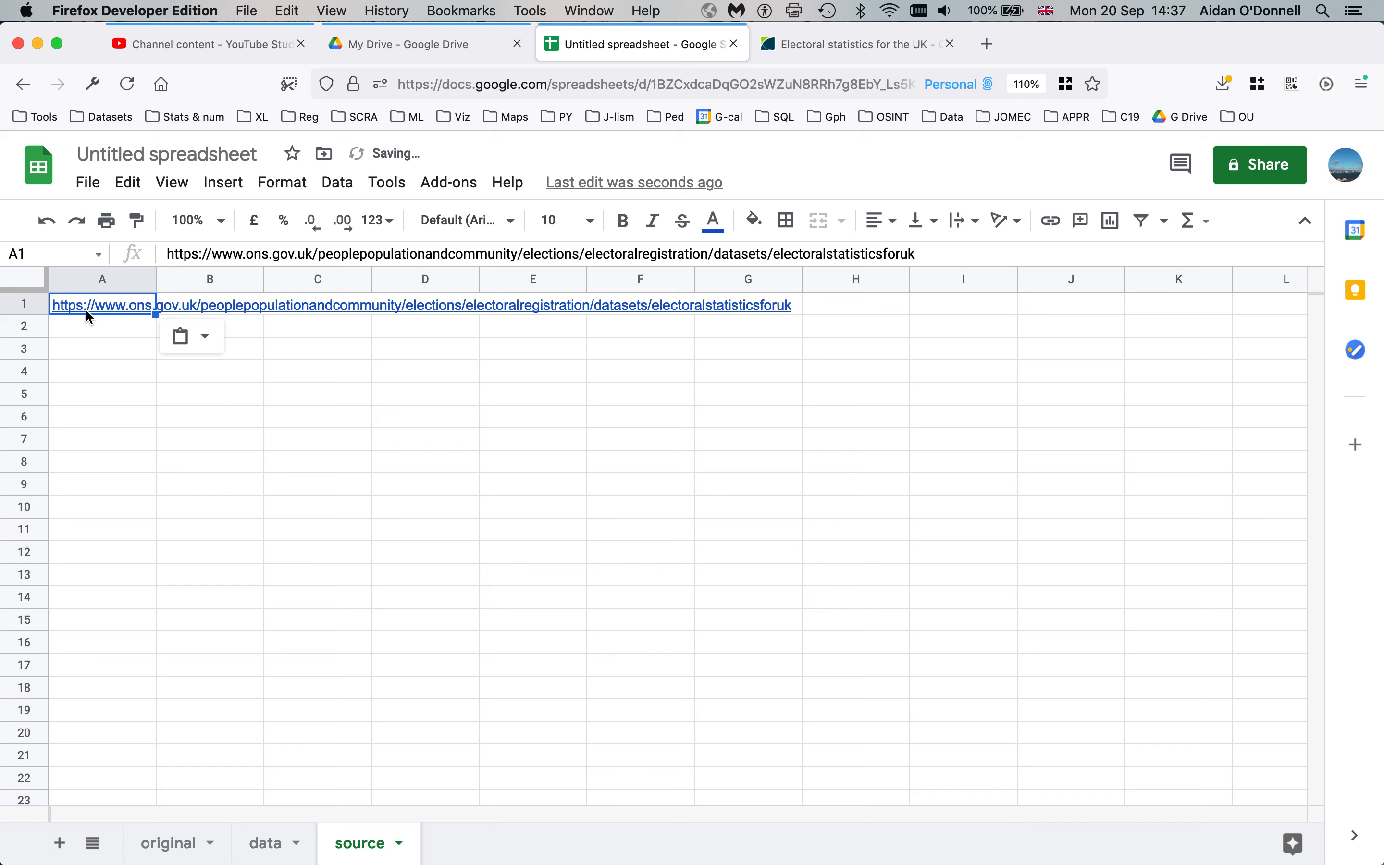
Enter 'downloaded Sept 20, 2021' in cell A3
{"action": "left_click", "coordinate": [85, 349]}
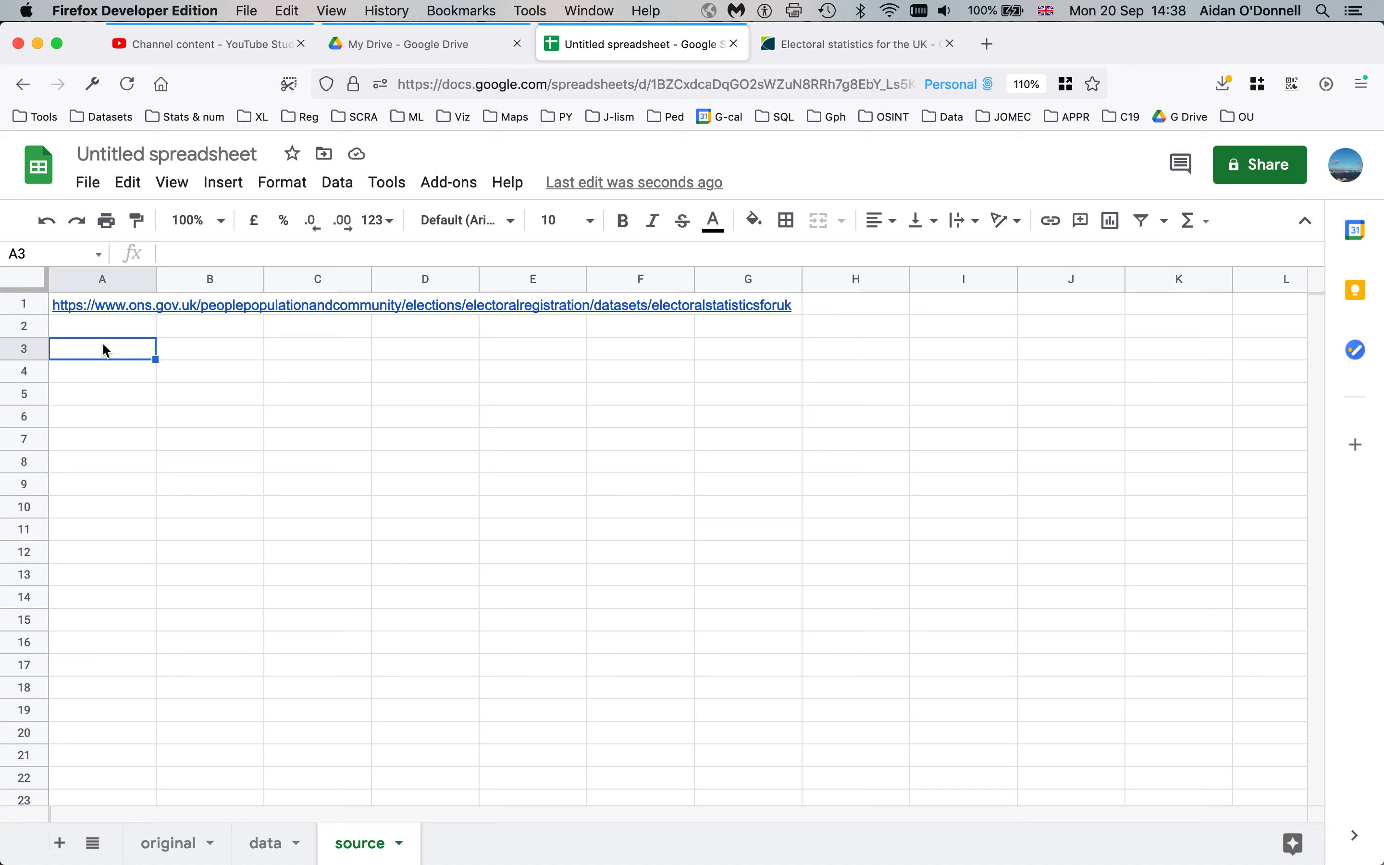
{"action": "left_click", "coordinate": [109, 372]}
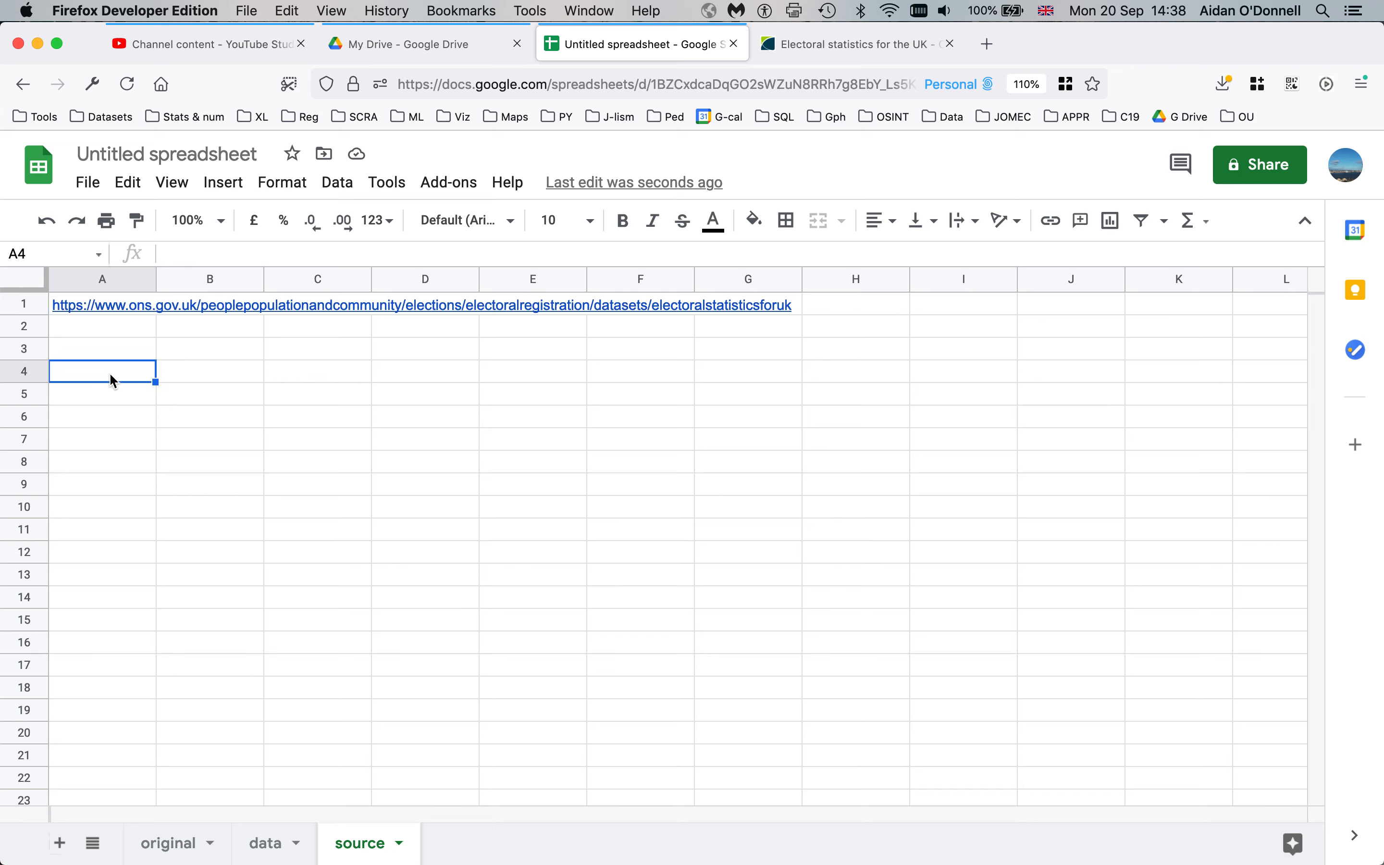
{"action": "left_click", "coordinate": [126, 351]}
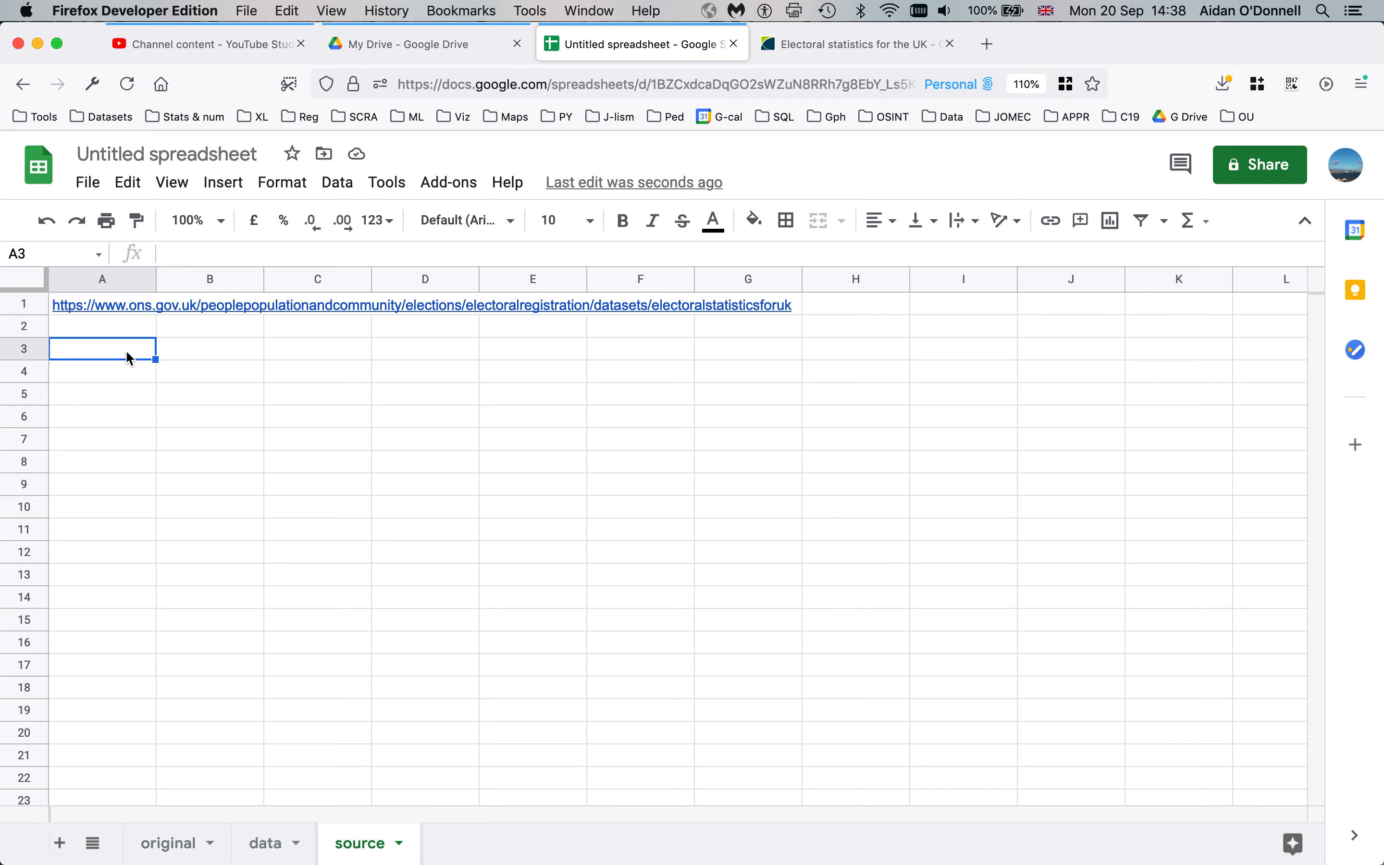
{"action": "type", "text": "downloaded"}
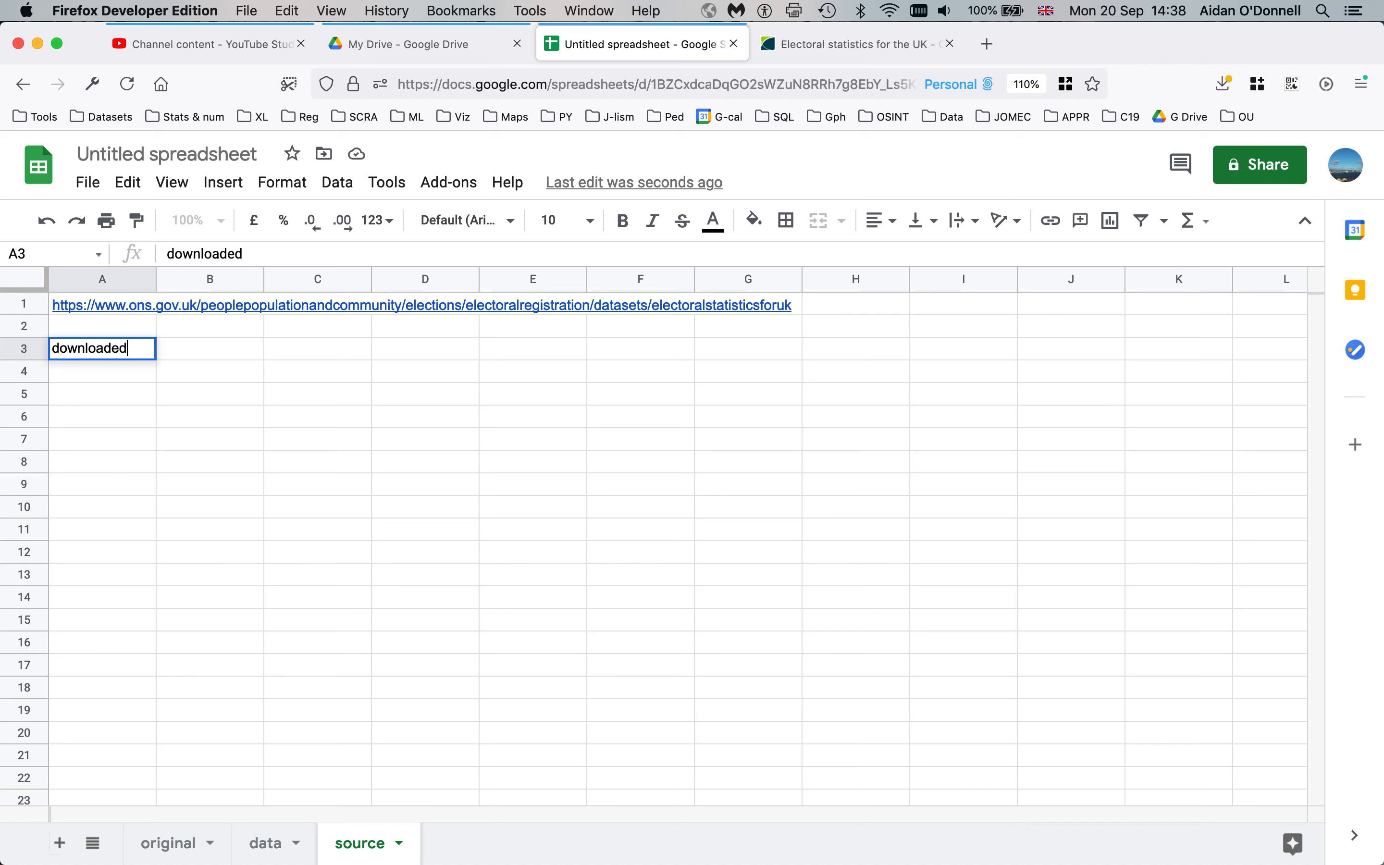
{"action": "type", "text": " Sept 20, 2021"}
{"action": "key", "text": "Return"}
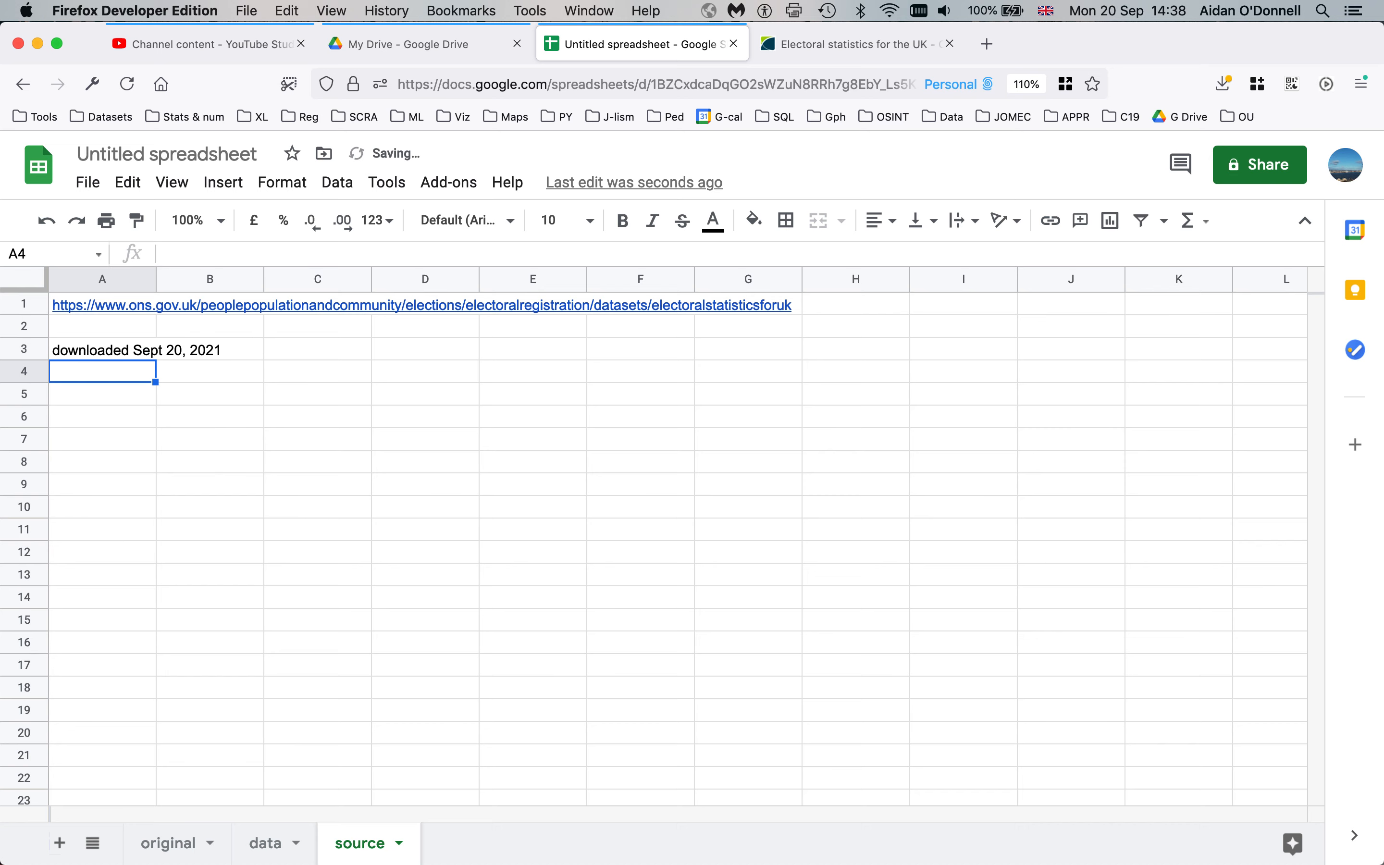
{"action": "left_click", "coordinate": [126, 352]}
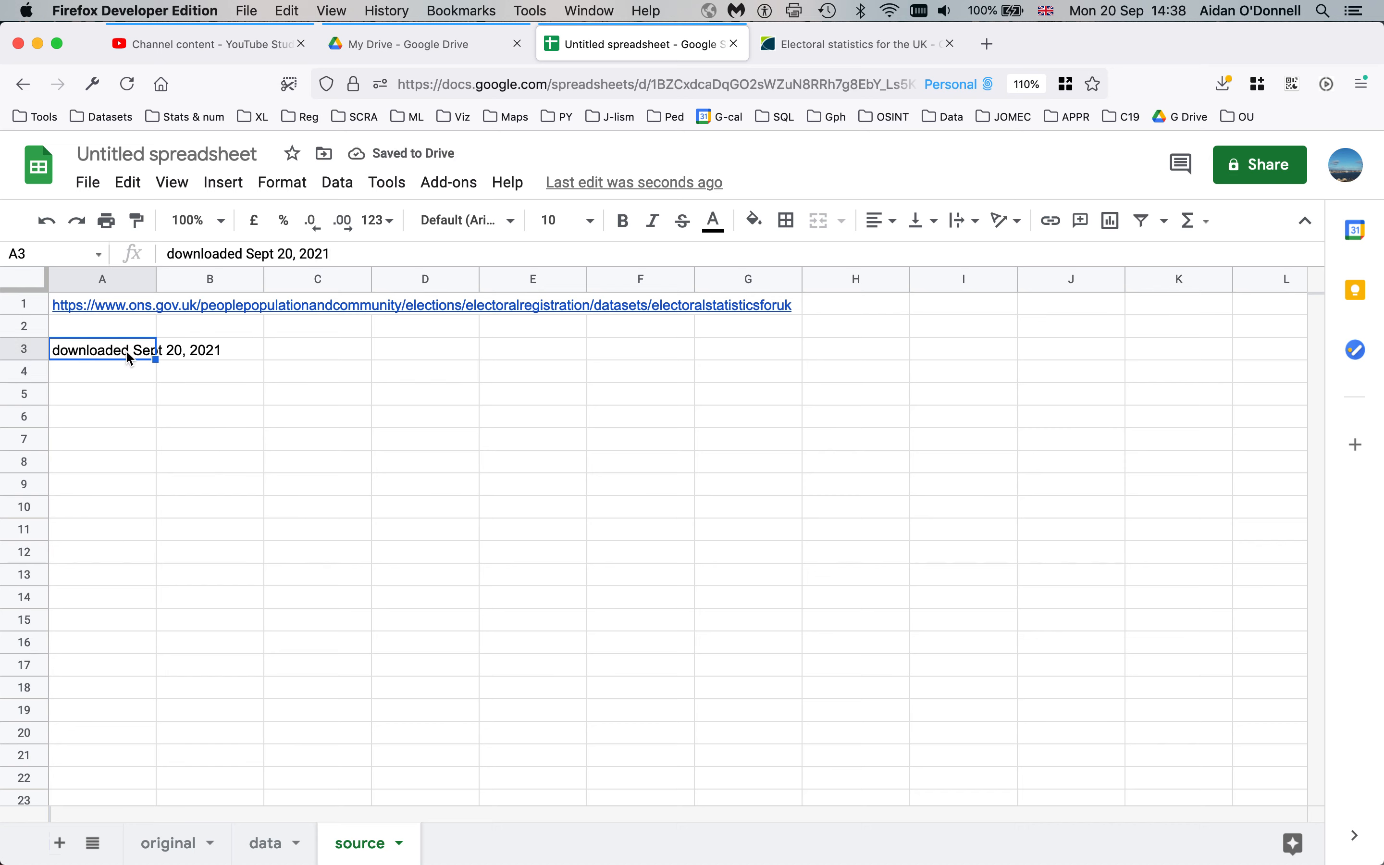
Note 'December 2020 file' in A4 and move the source sheet to the front
{"action": "left_click", "coordinate": [848, 52]}
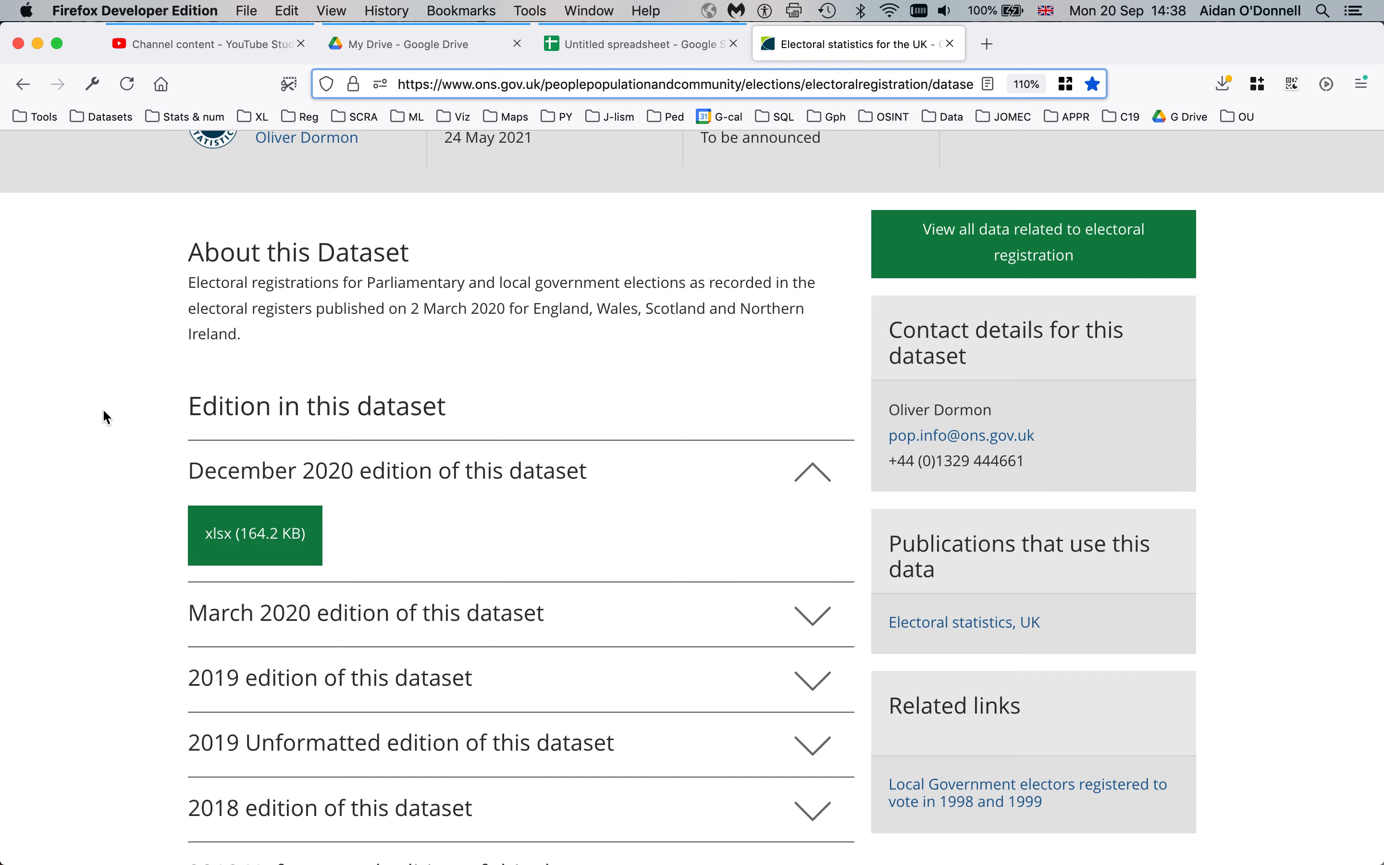
{"action": "left_click", "coordinate": [637, 52]}
{"action": "left_click", "coordinate": [114, 372]}
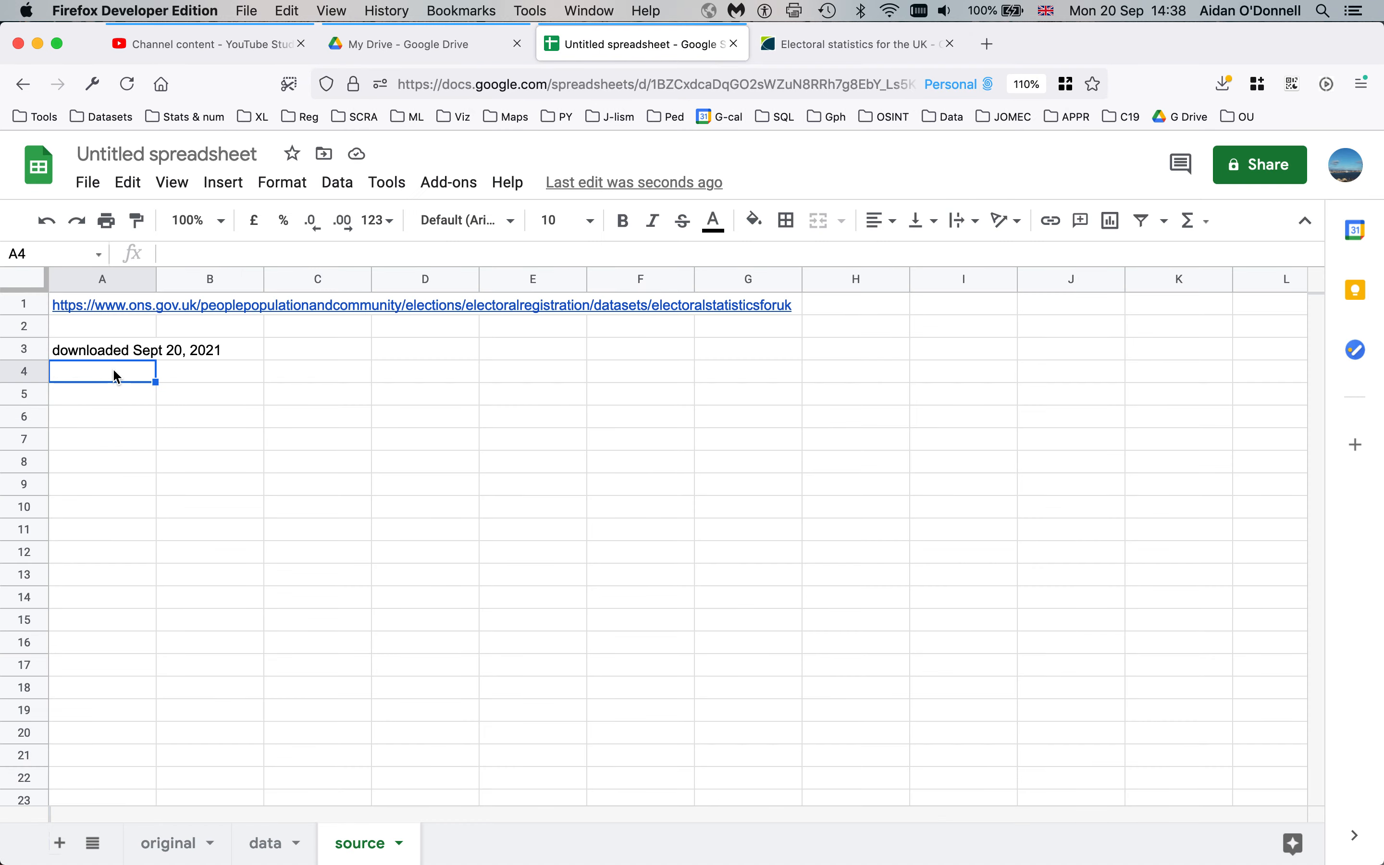
{"action": "type", "text": "December 2020"}
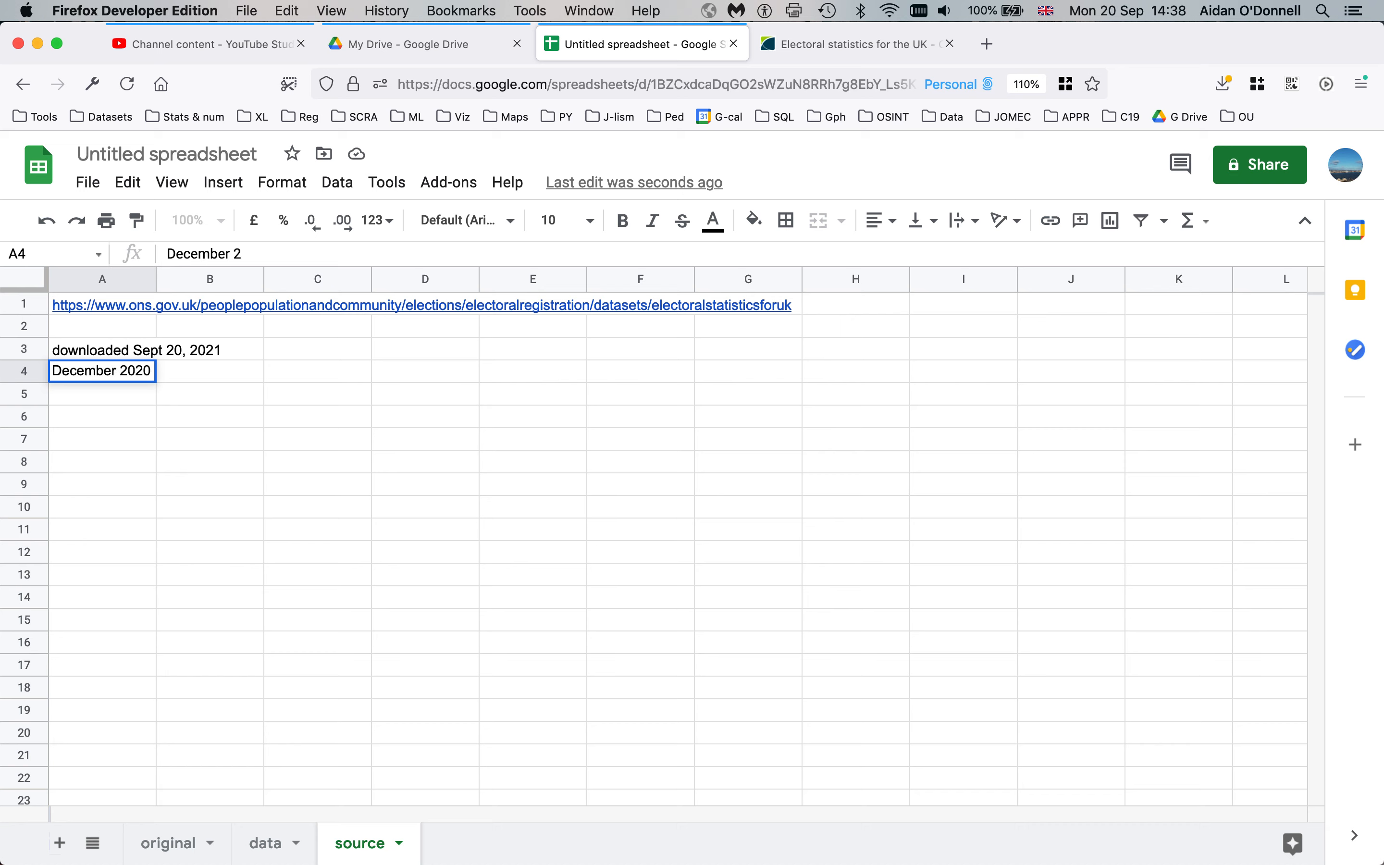
{"action": "type", "text": " s"}
{"action": "type", "text": "ile"}
{"action": "key", "text": "Return"}
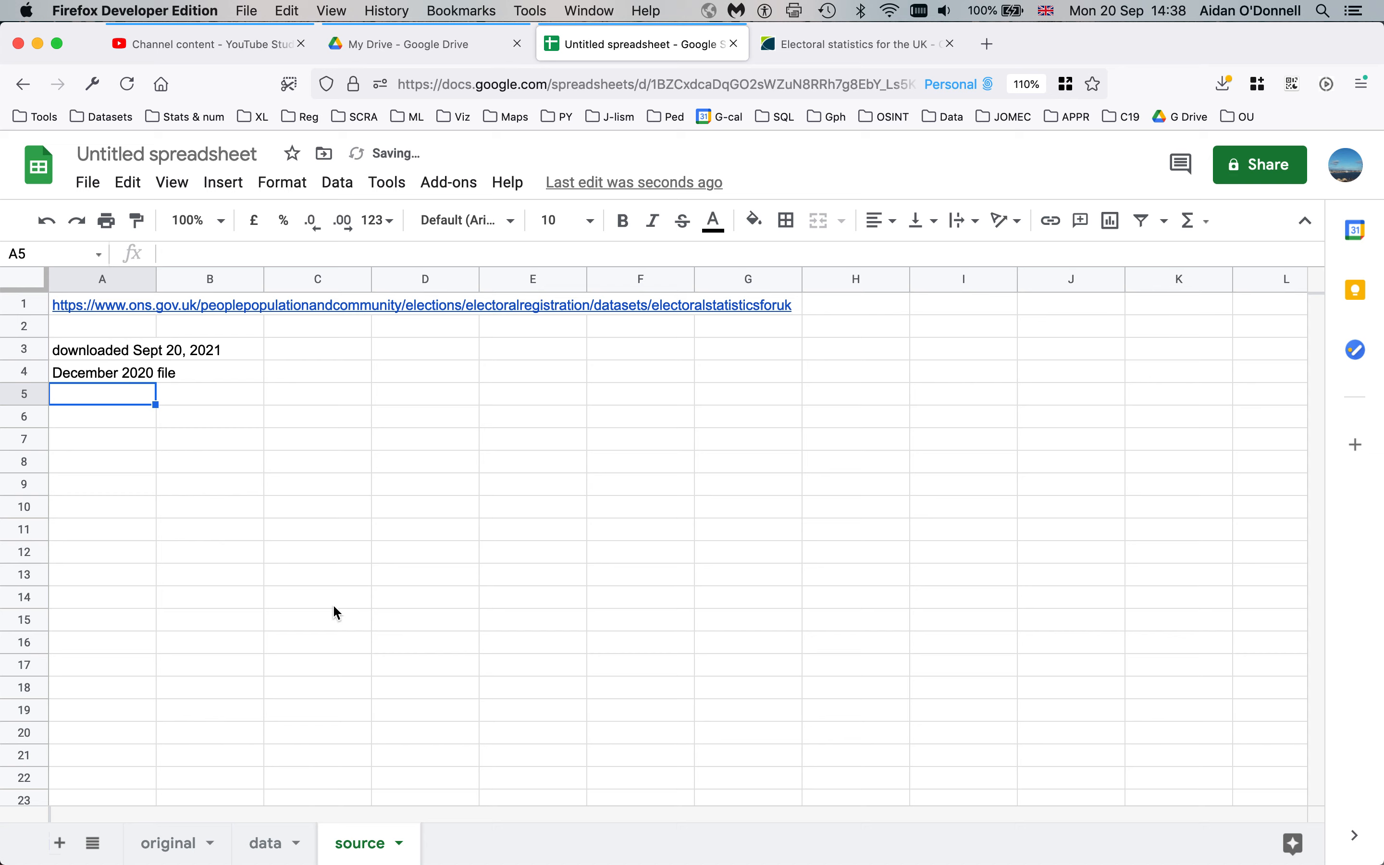
{"action": "left_click", "coordinate": [283, 686]}
{"action": "left_click_drag", "start_coordinate": [353, 846], "coordinate": [141, 829]}
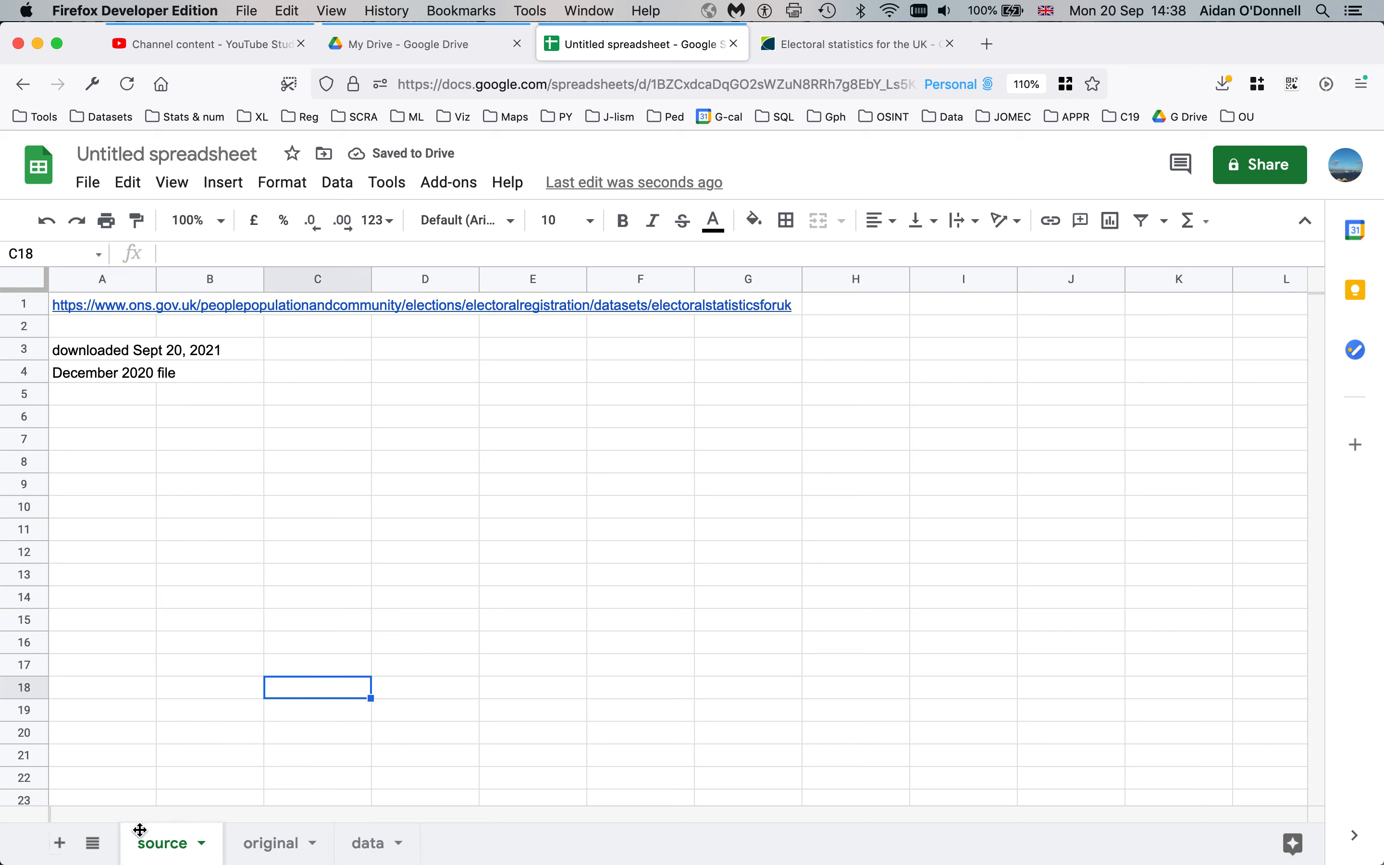
Order the tabs as source, original, data and view the original sheet
{"action": "left_click", "coordinate": [237, 604]}
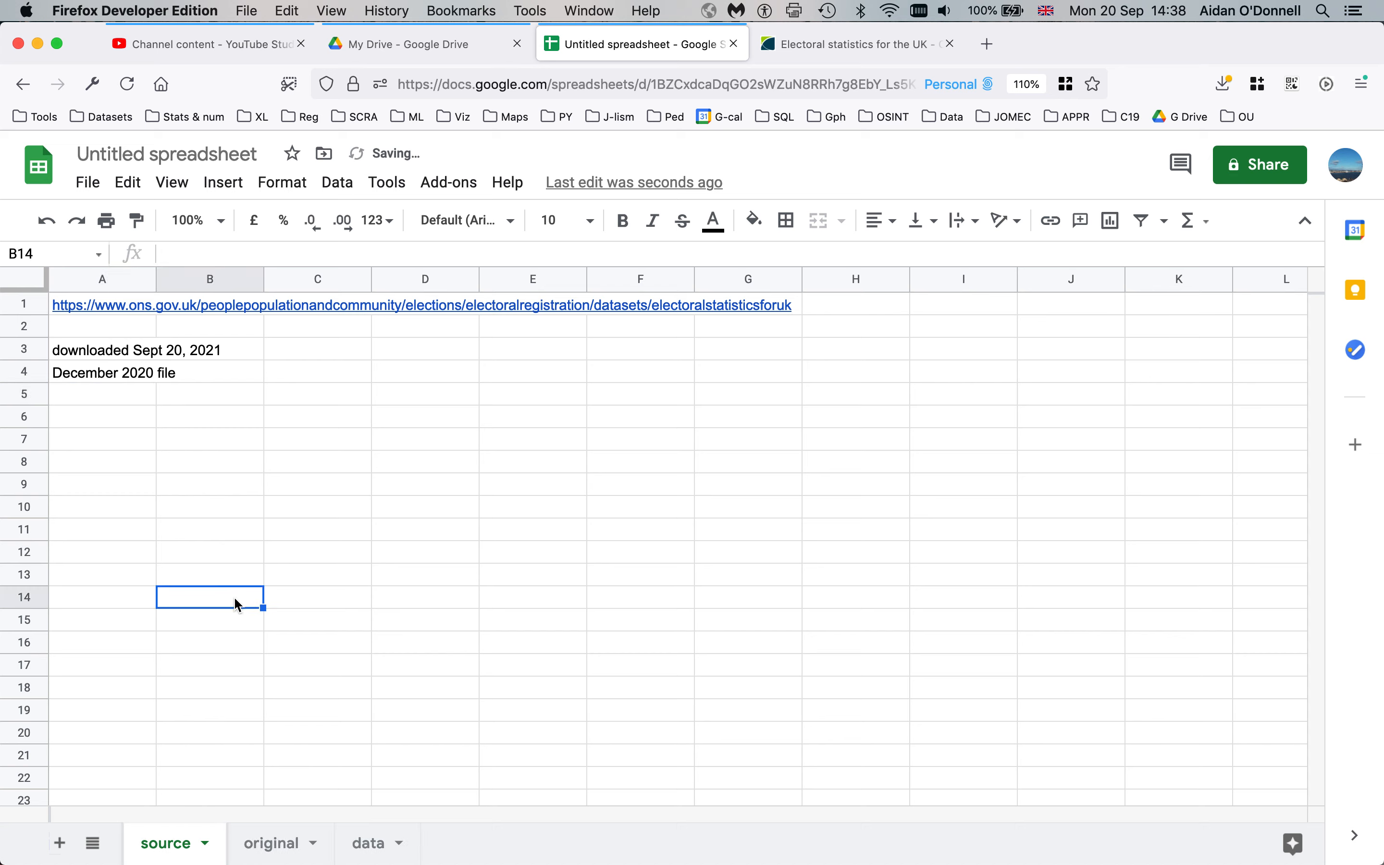
{"action": "left_click", "coordinate": [371, 846]}
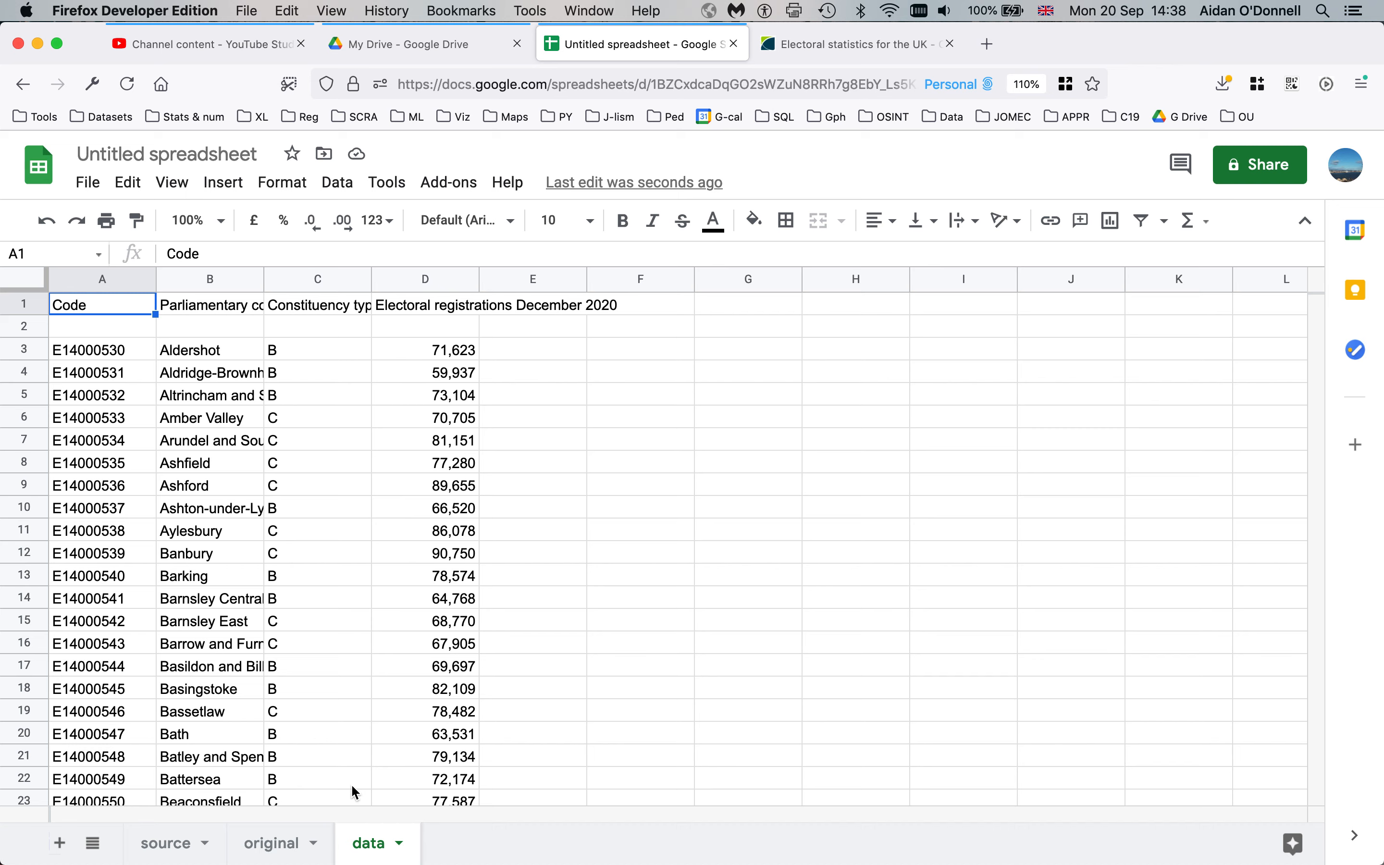
{"action": "left_click_drag", "start_coordinate": [365, 844], "coordinate": [247, 844]}
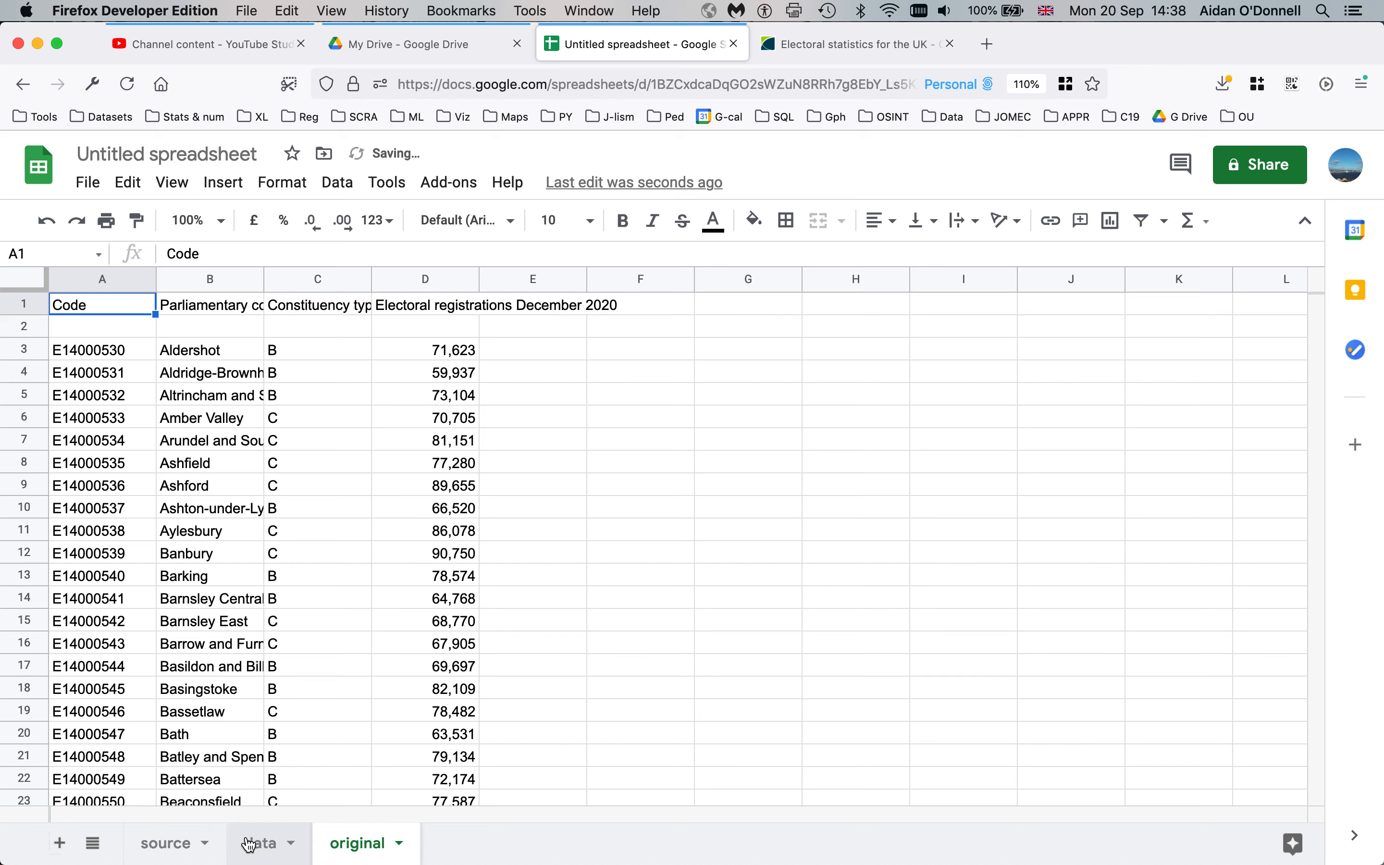
{"action": "left_click_drag", "start_coordinate": [353, 846], "coordinate": [266, 840]}
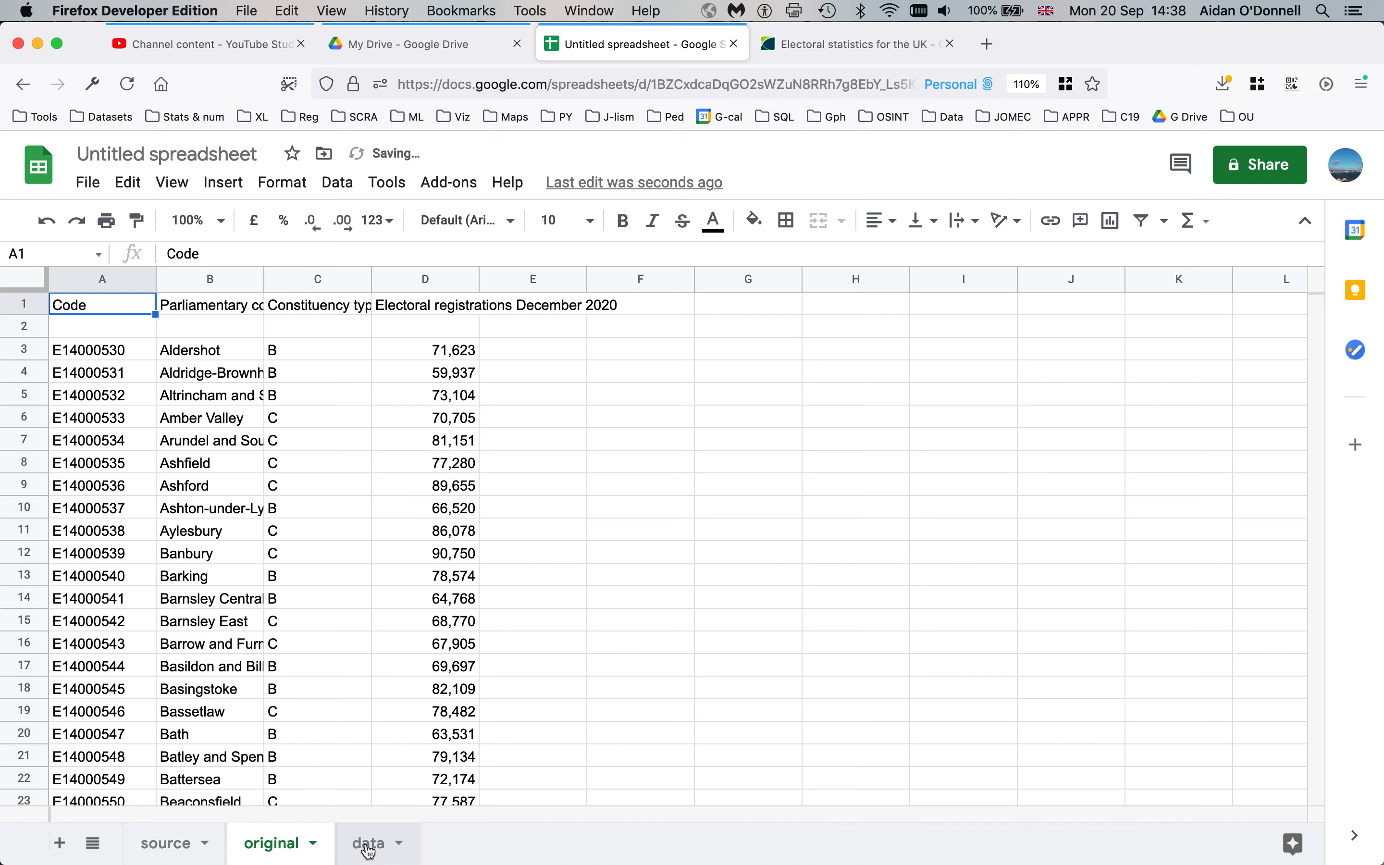
{"action": "left_click", "coordinate": [309, 351]}
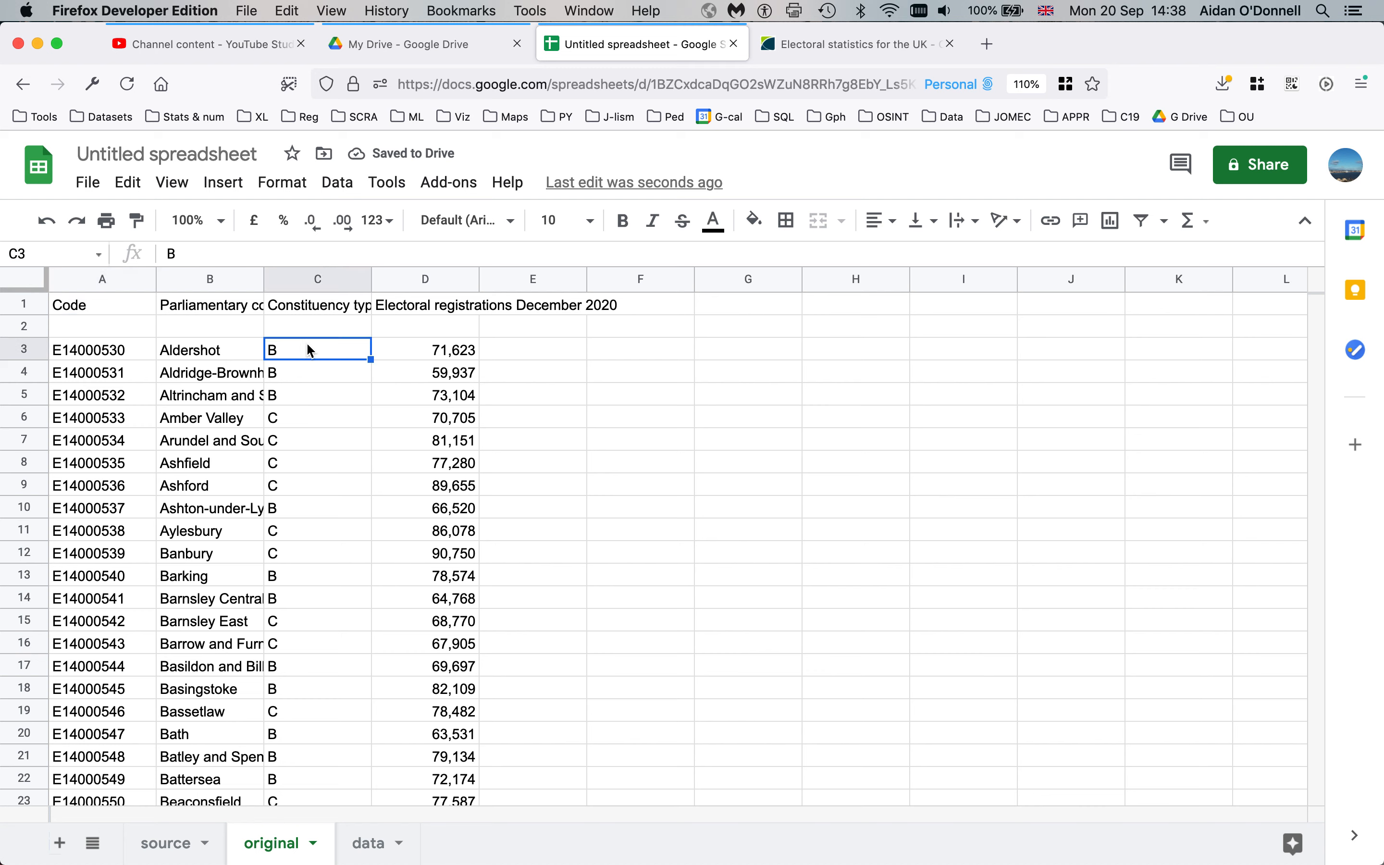
Delete the empty row 2 beneath the headers
{"action": "left_click", "coordinate": [126, 332]}
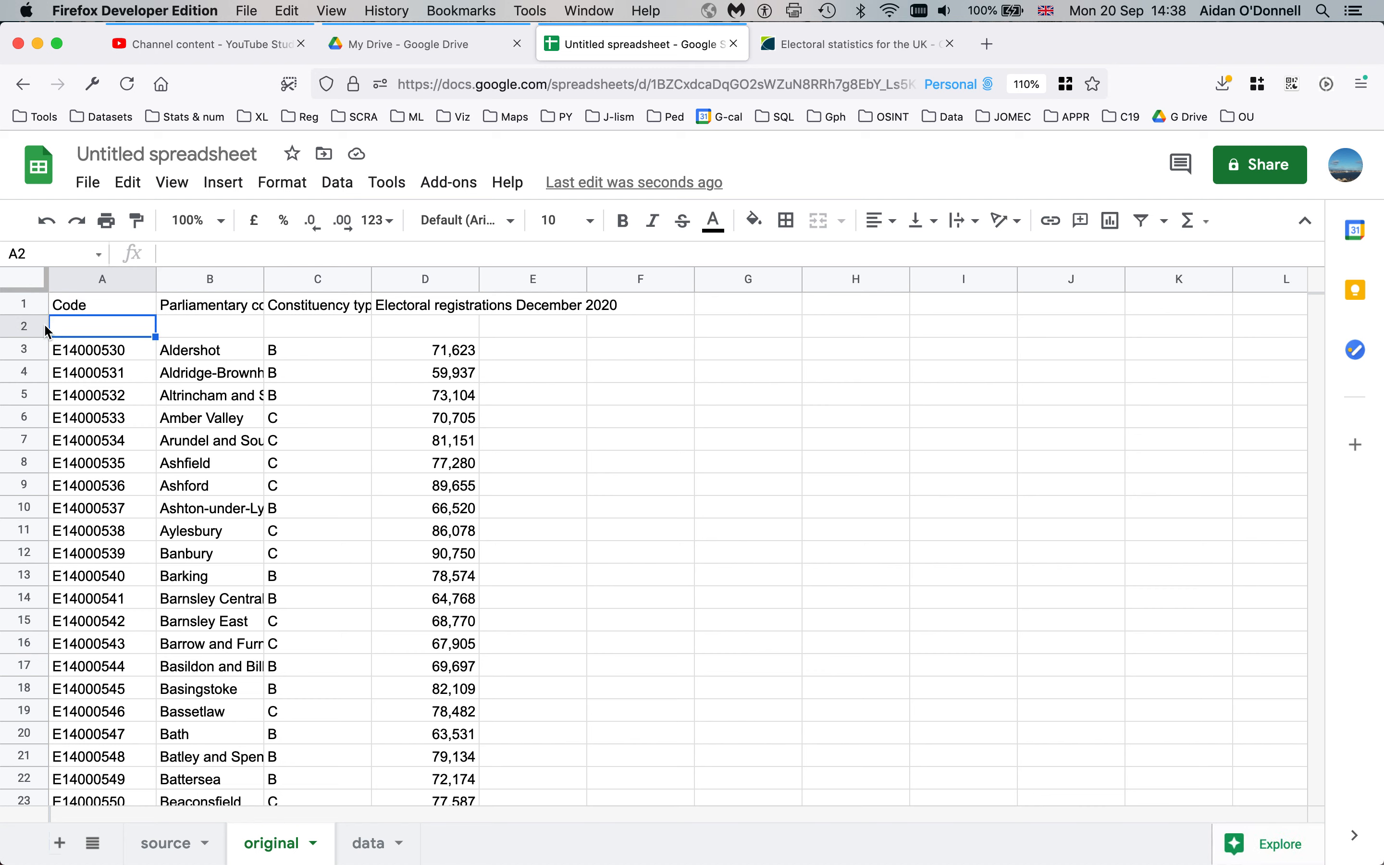
{"action": "left_click", "coordinate": [29, 325]}
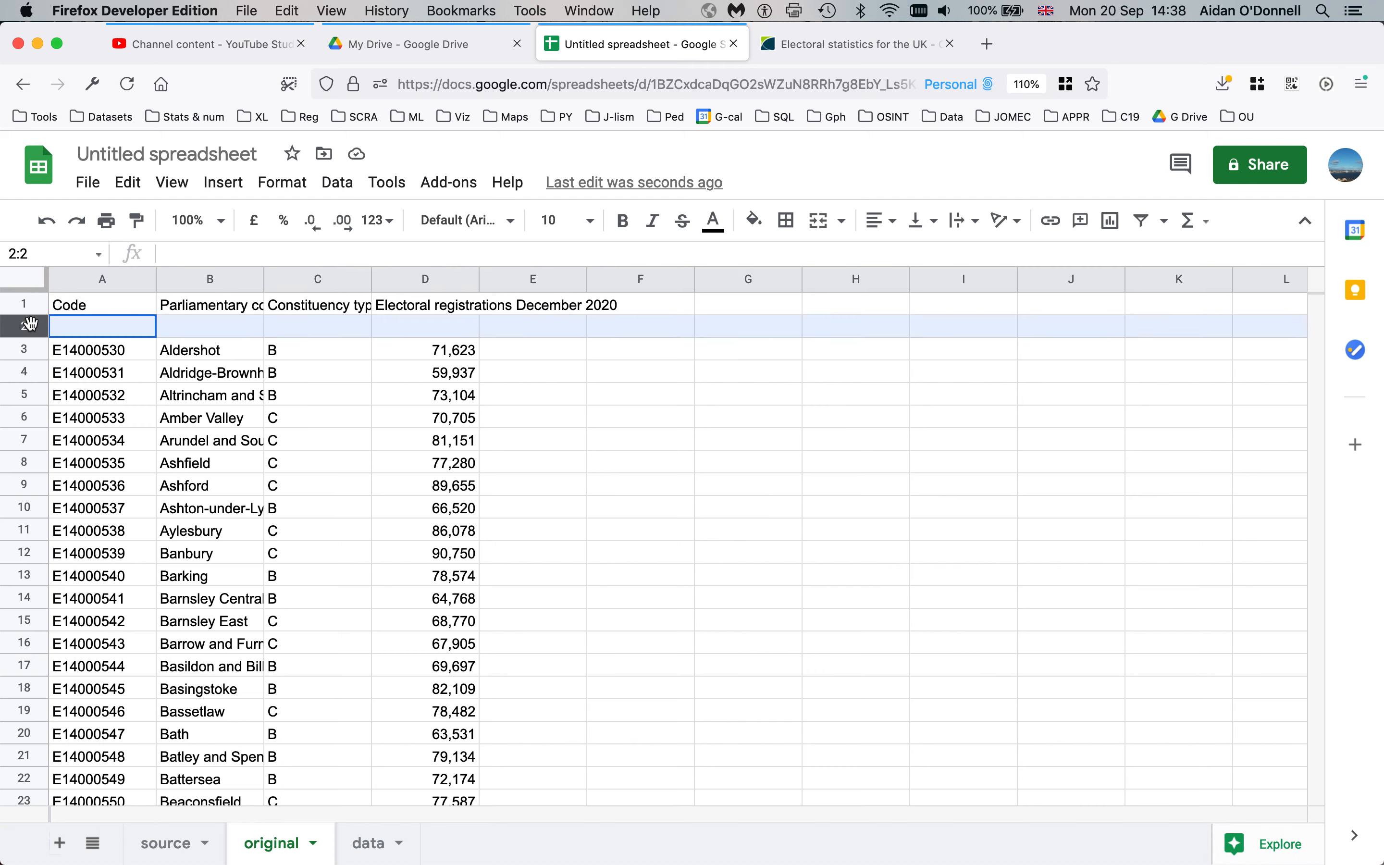
{"action": "left_click", "coordinate": [167, 378]}
{"action": "left_click", "coordinate": [27, 325]}
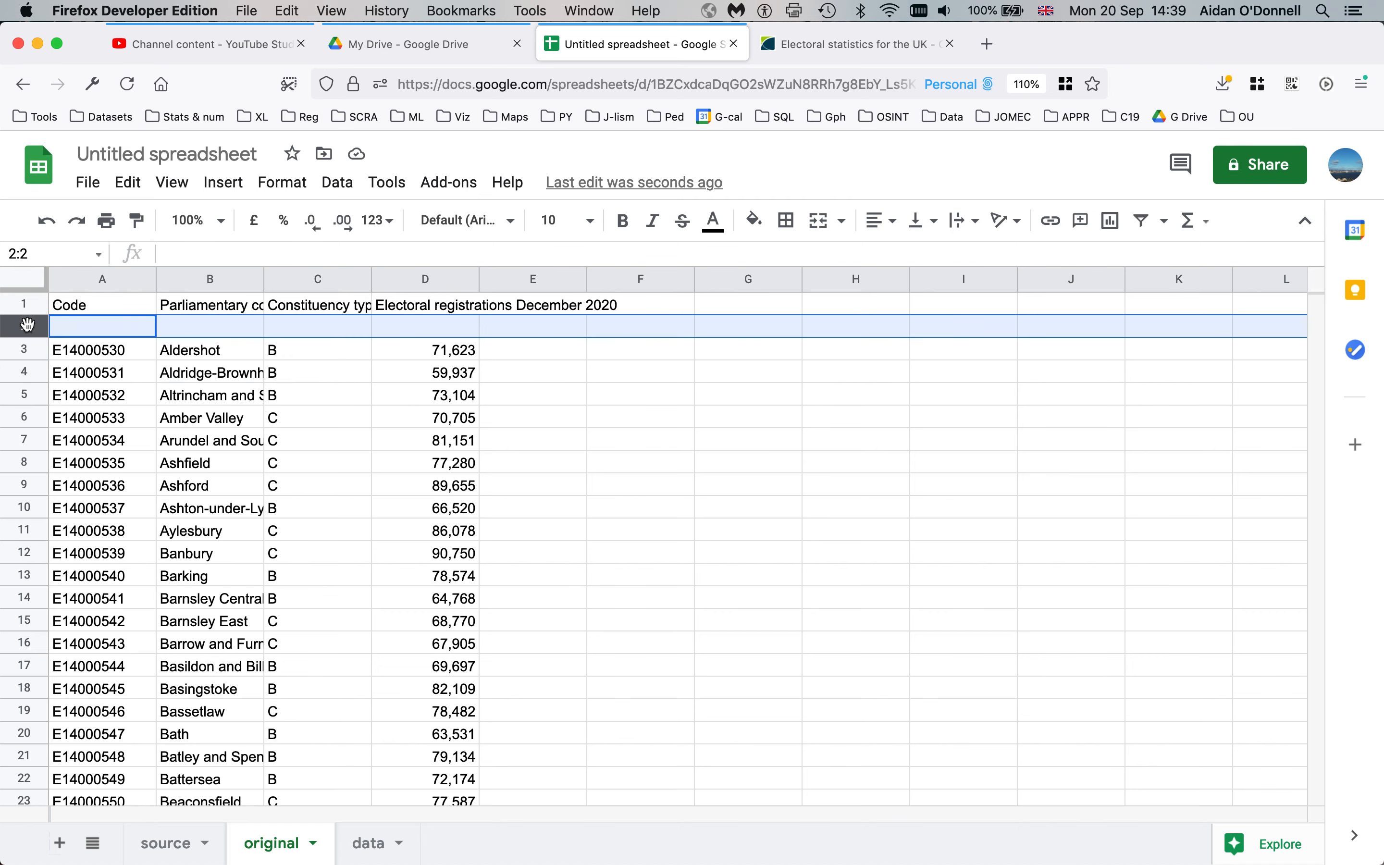
{"action": "right_click", "coordinate": [27, 324]}
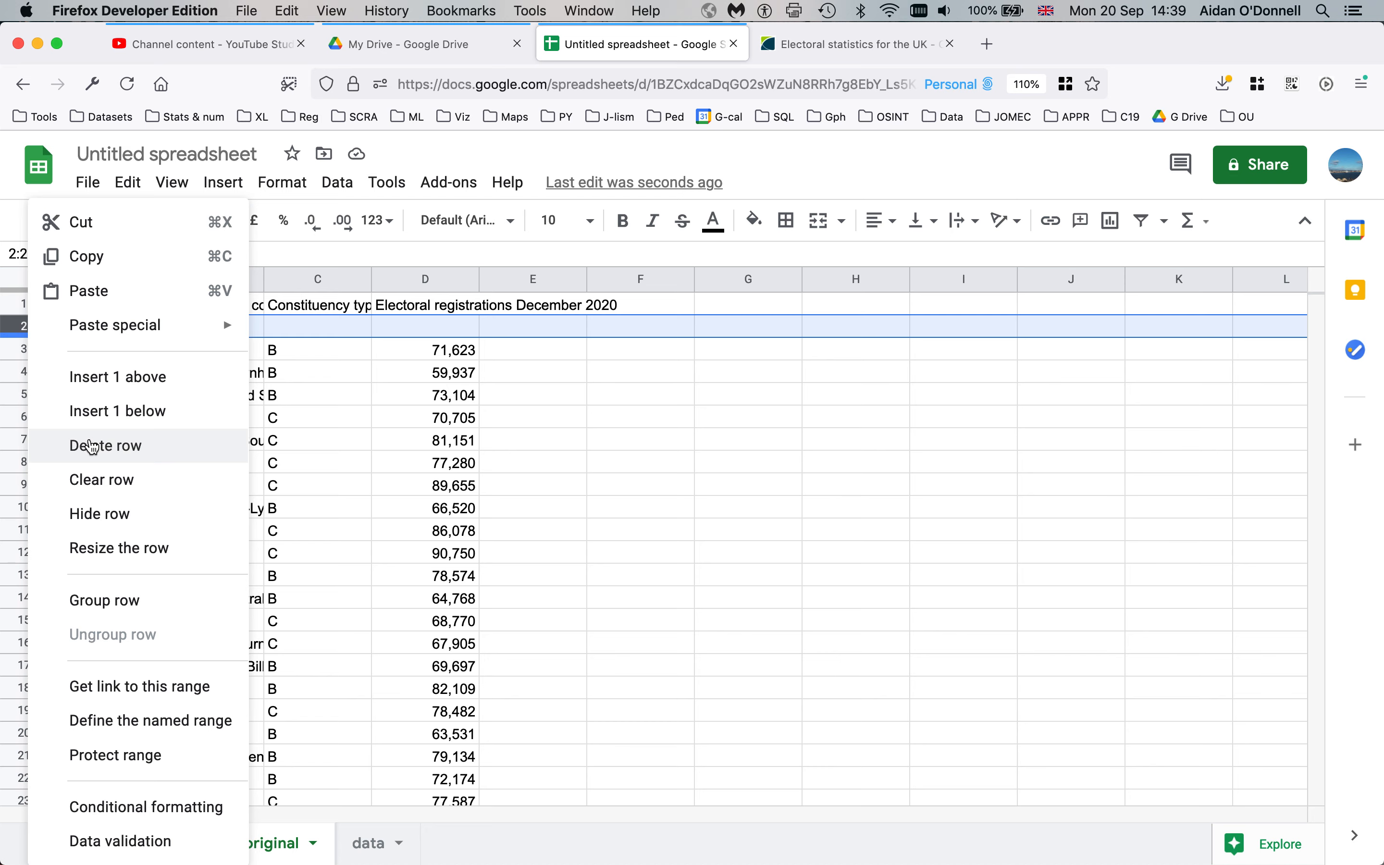
{"action": "left_click", "coordinate": [90, 441]}
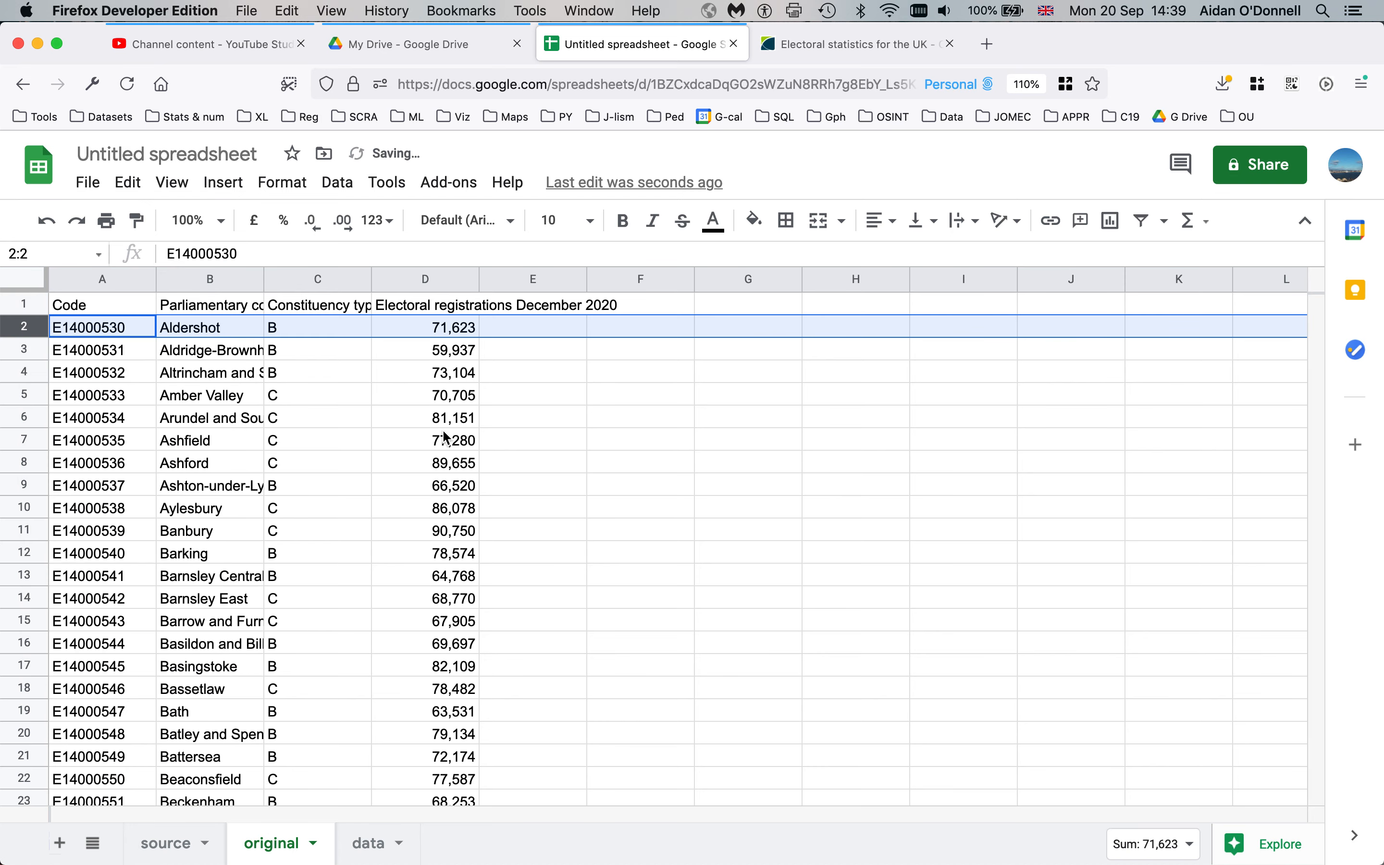
Narrow columns A through D to slim widths
{"action": "left_click_drag", "start_coordinate": [371, 276], "coordinate": [302, 280]}
{"action": "left_click", "coordinate": [389, 303]}
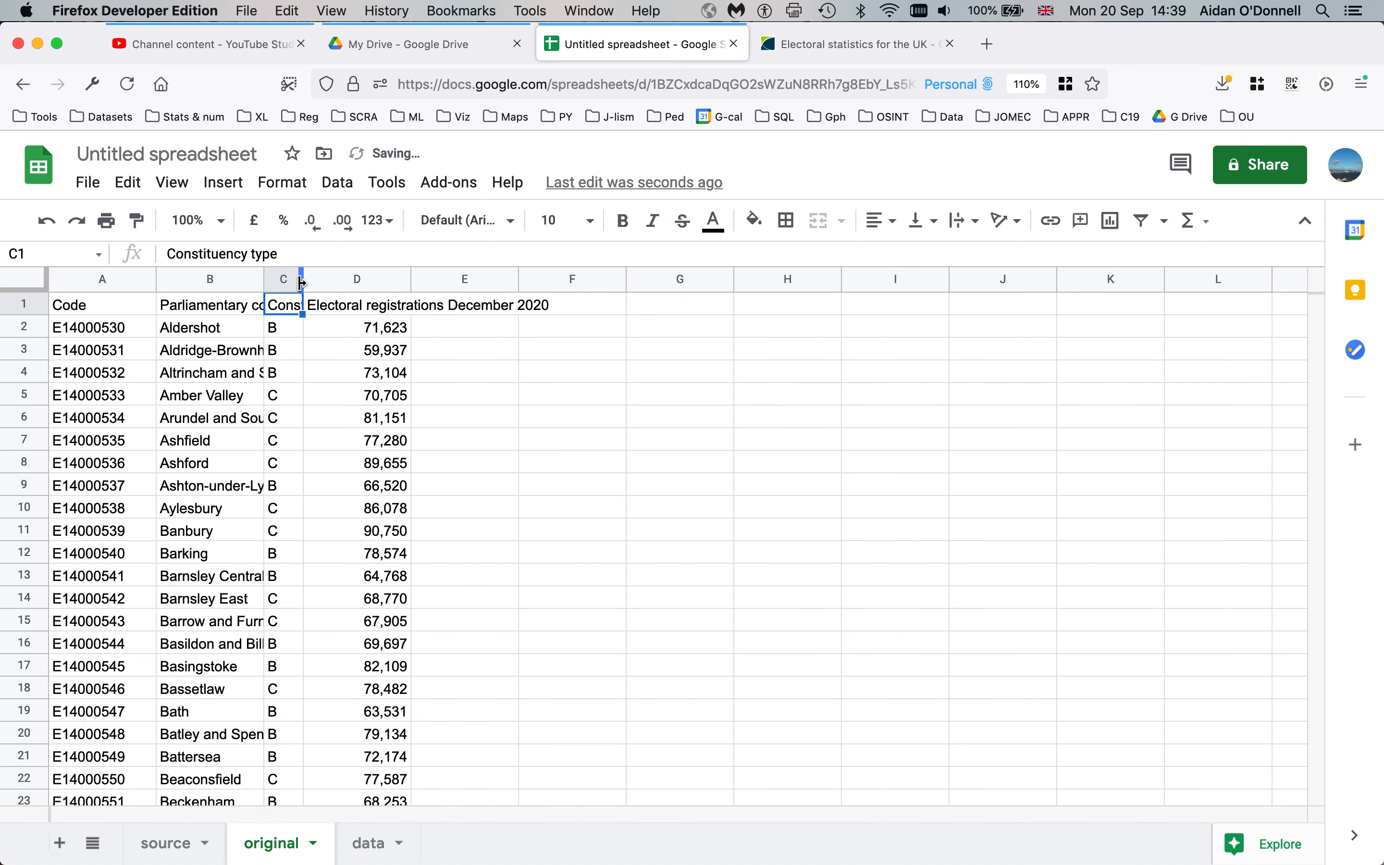
{"action": "left_click_drag", "start_coordinate": [154, 279], "coordinate": [81, 278]}
{"action": "left_click_drag", "start_coordinate": [187, 279], "coordinate": [116, 280]}
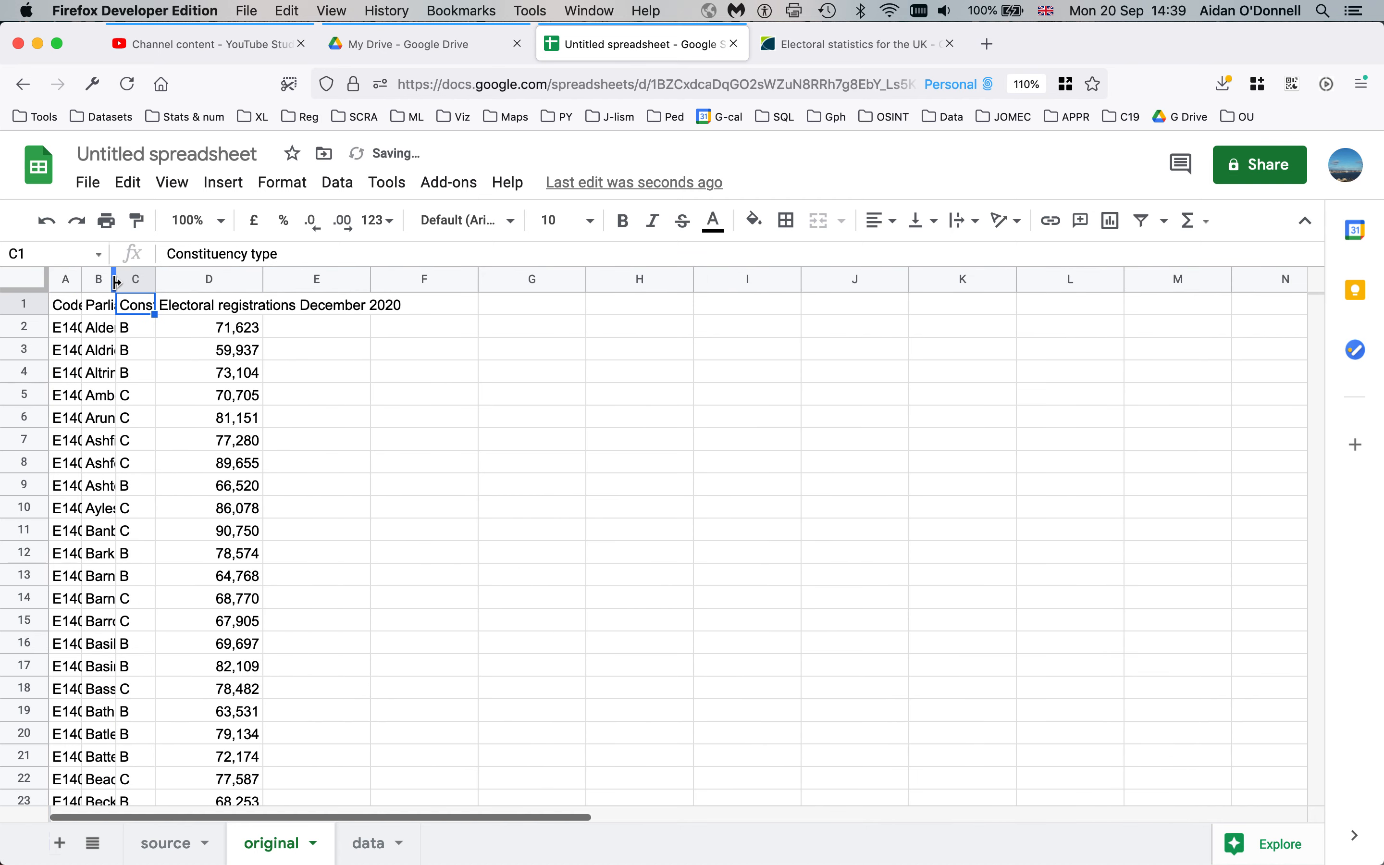
{"action": "left_click_drag", "start_coordinate": [263, 280], "coordinate": [182, 289]}
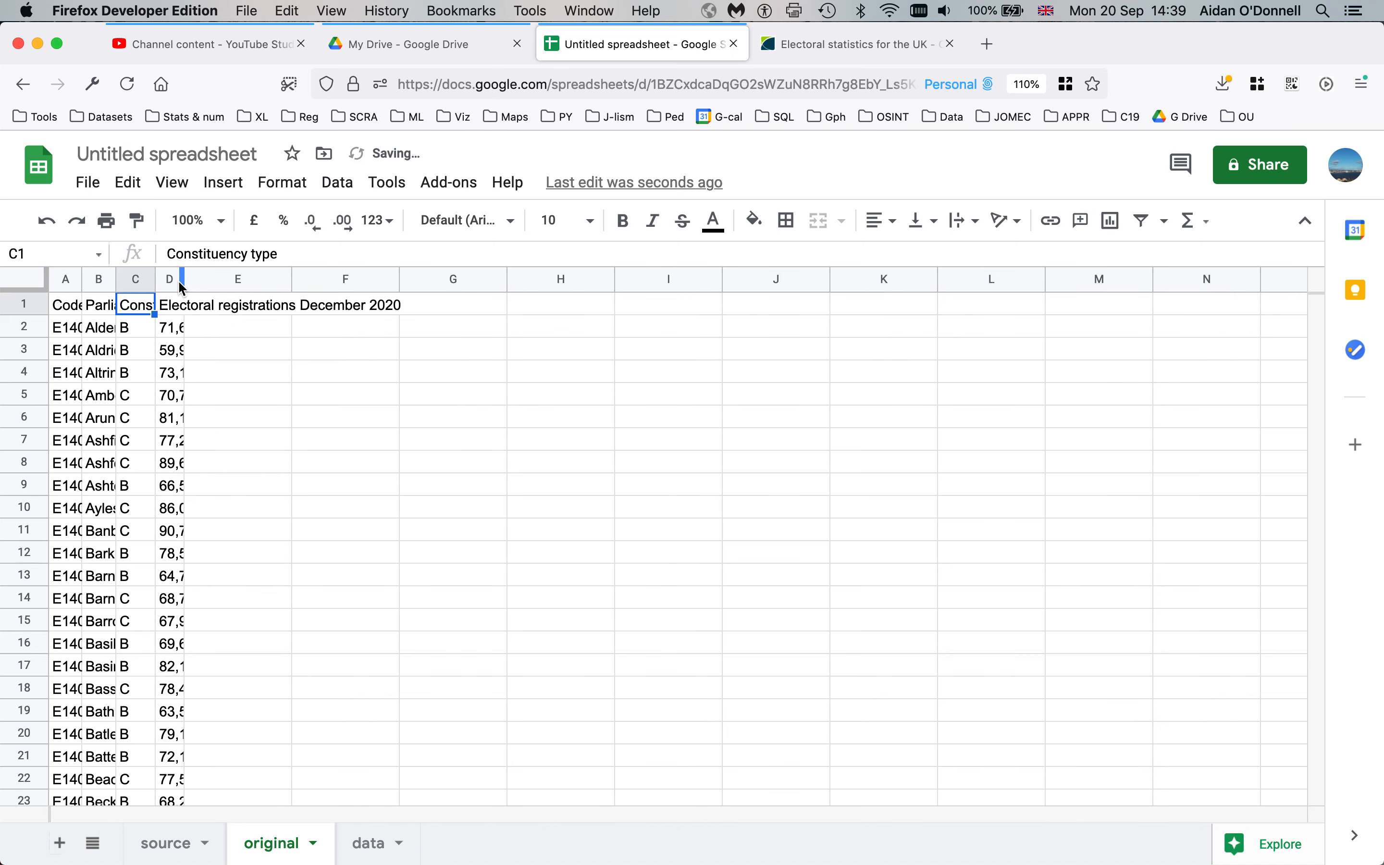
Resize columns A–D together so all four share one wider width
{"action": "left_click_drag", "start_coordinate": [66, 279], "coordinate": [169, 279]}
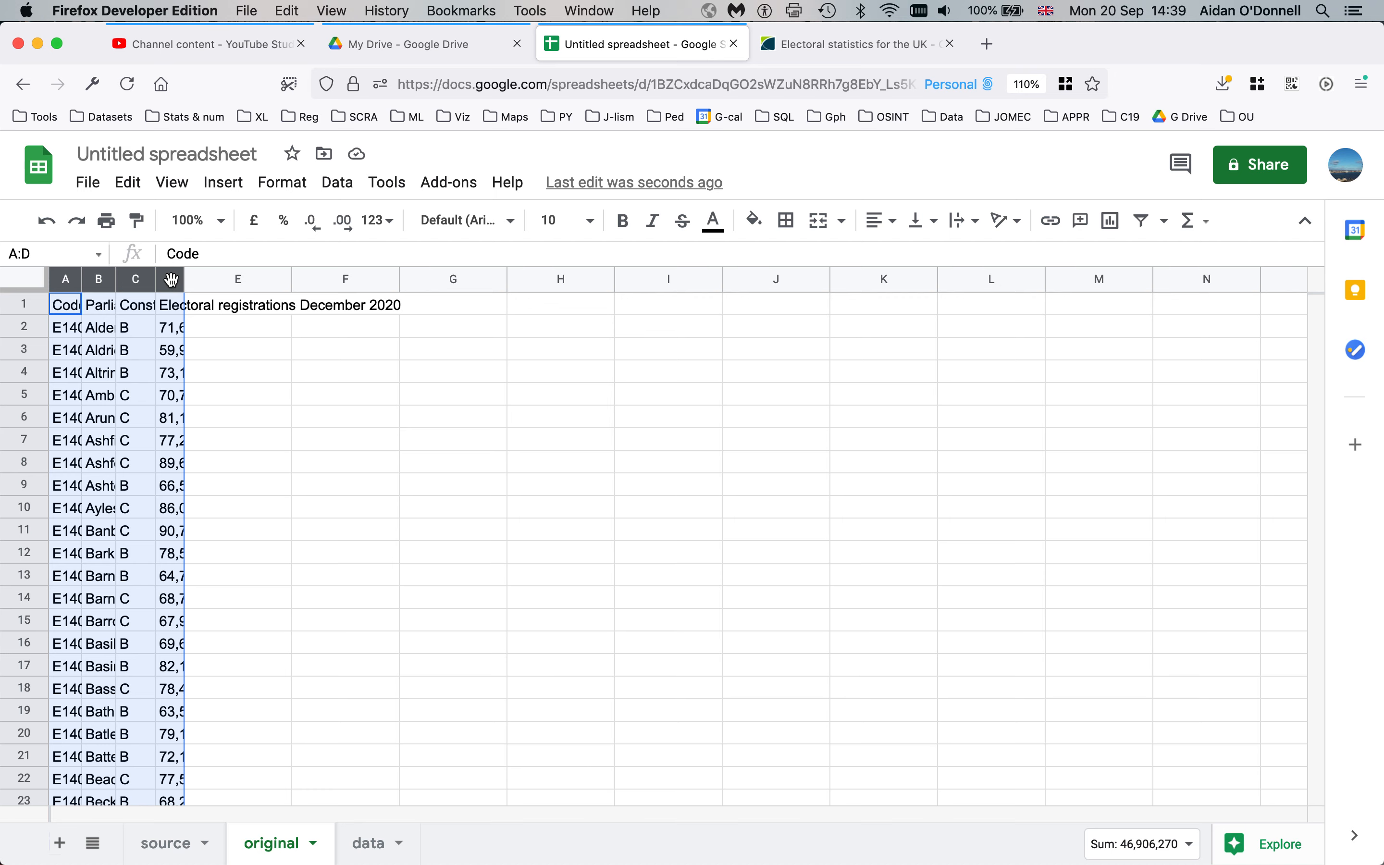
{"action": "left_click_drag", "start_coordinate": [184, 280], "coordinate": [219, 281]}
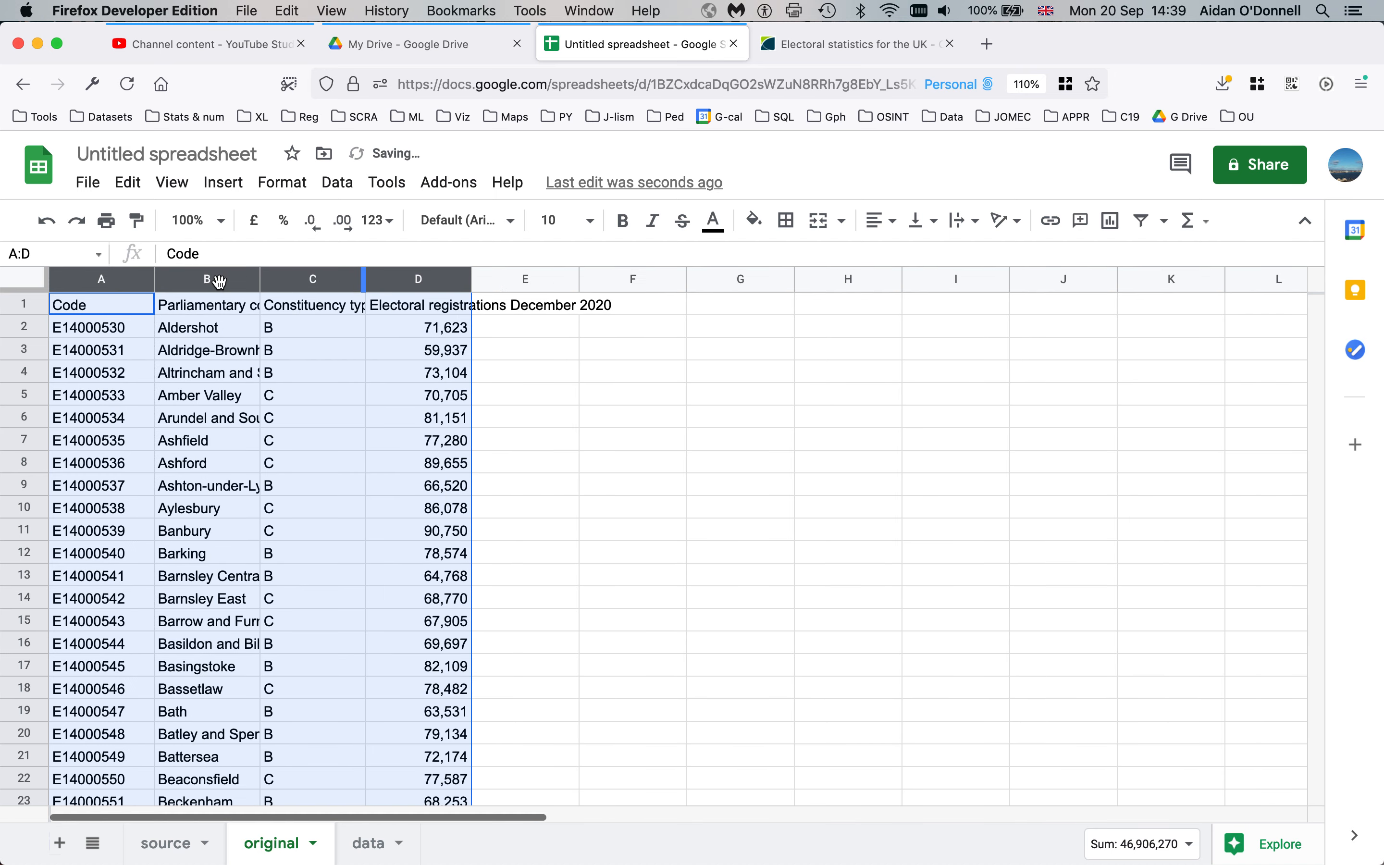
{"action": "left_click", "coordinate": [325, 381]}
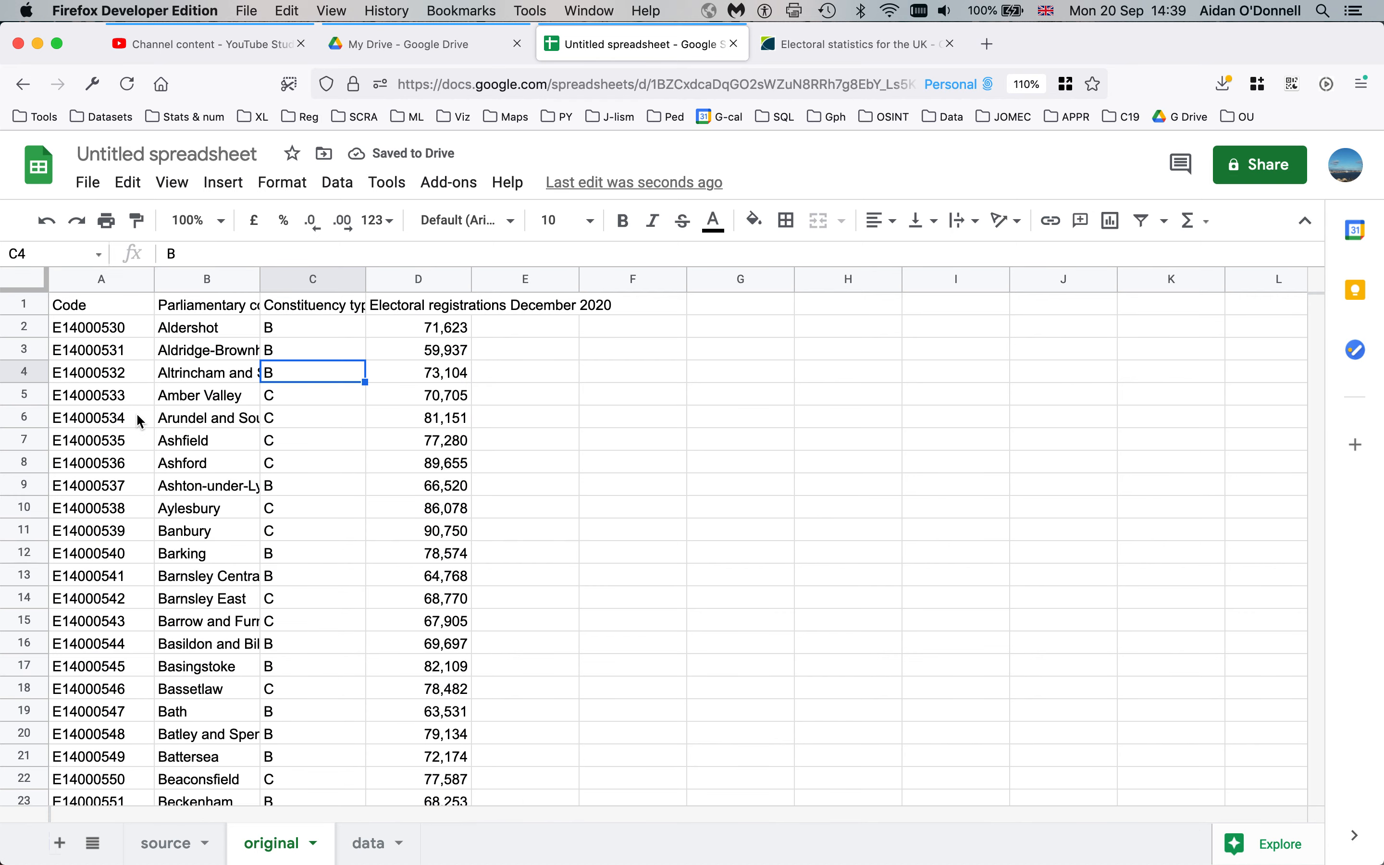
{"action": "left_click", "coordinate": [130, 375]}
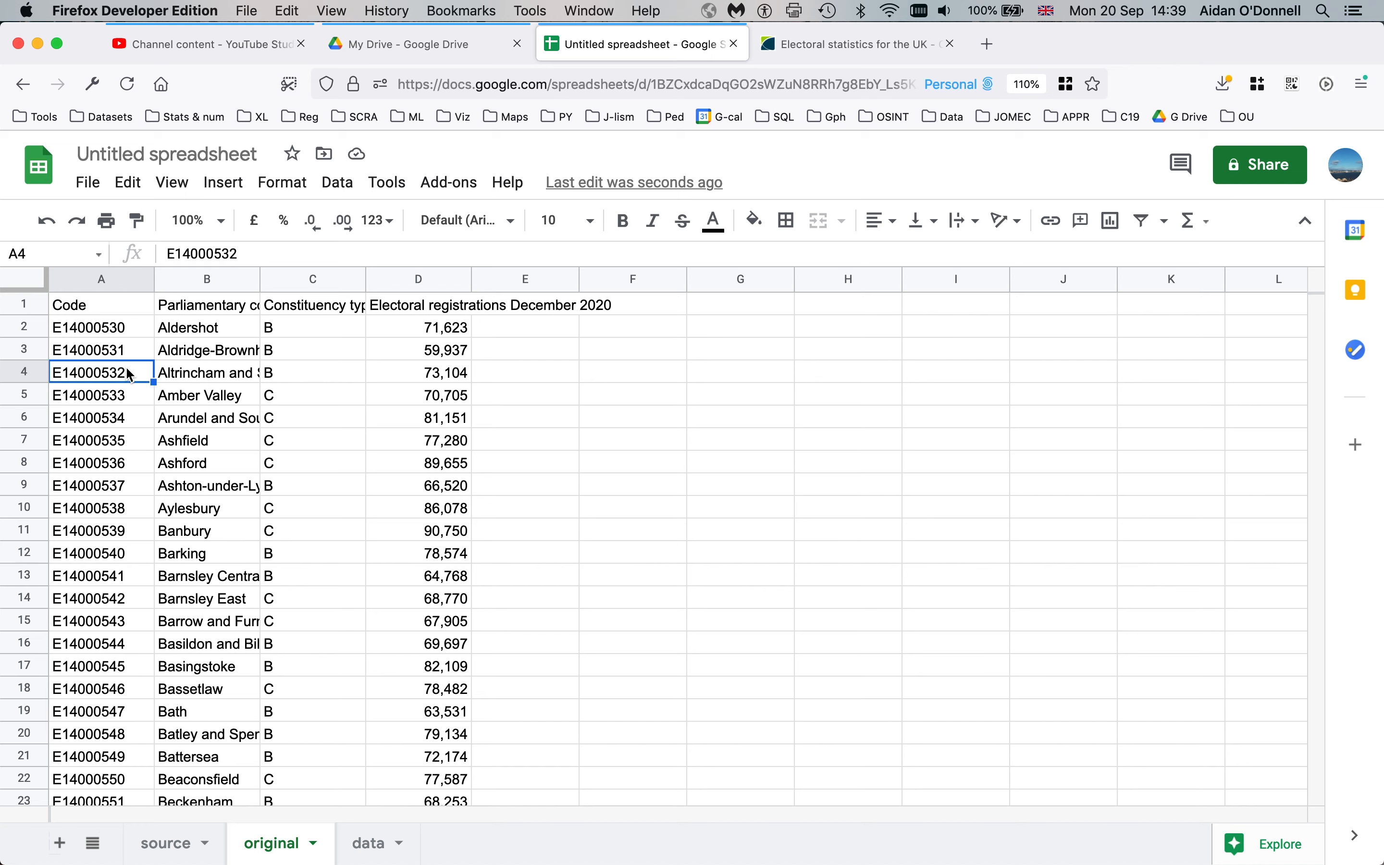
{"action": "left_click", "coordinate": [117, 314]}
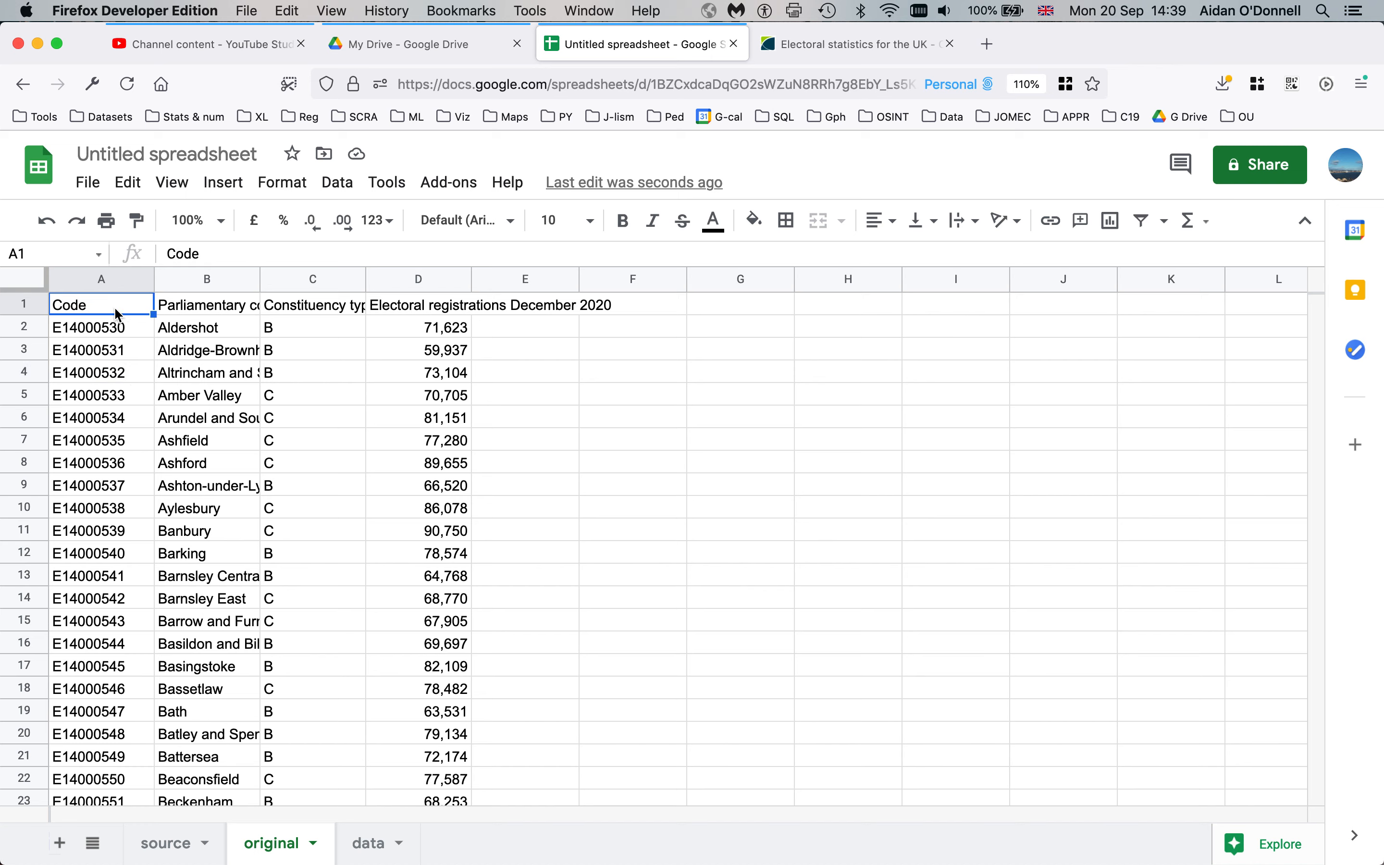
Replace headers A1–D1 with code, constituency, type and elec_reg_dec2020
{"action": "type", "text": "q"}
{"action": "key", "text": "BackSpace"}
{"action": "type", "text": "code"}
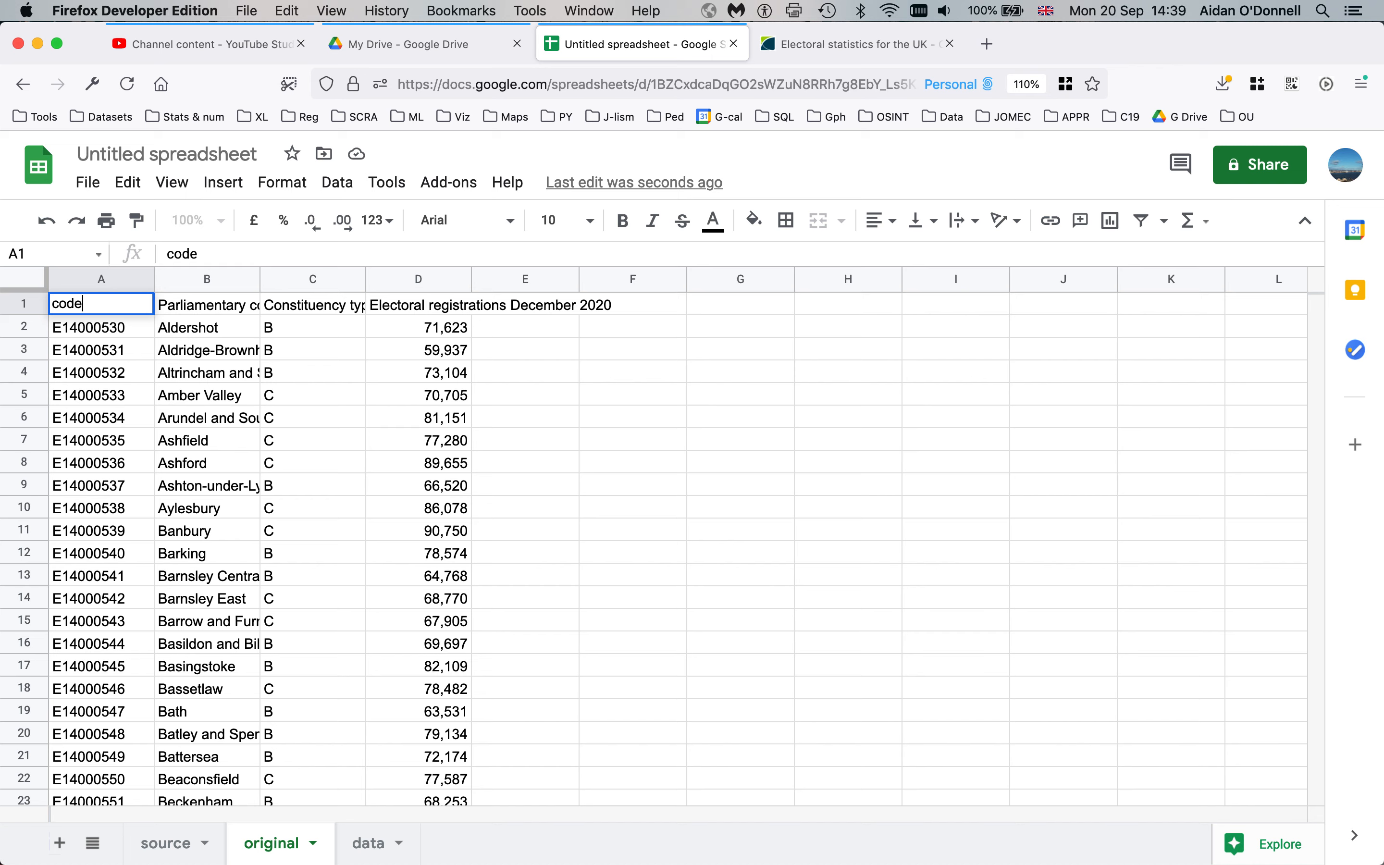
{"action": "key", "text": "Tab"}
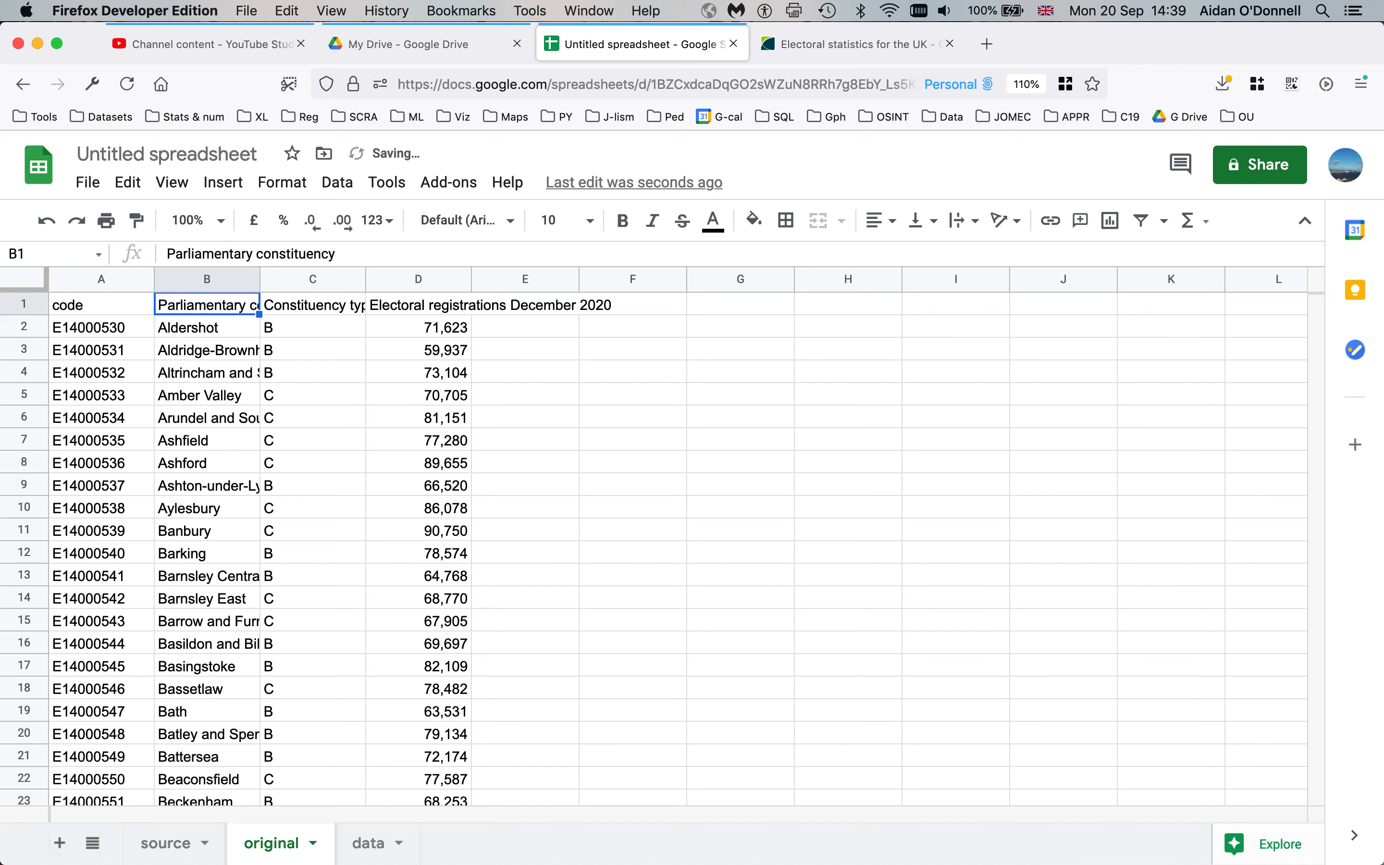
{"action": "type", "text": "constituency"}
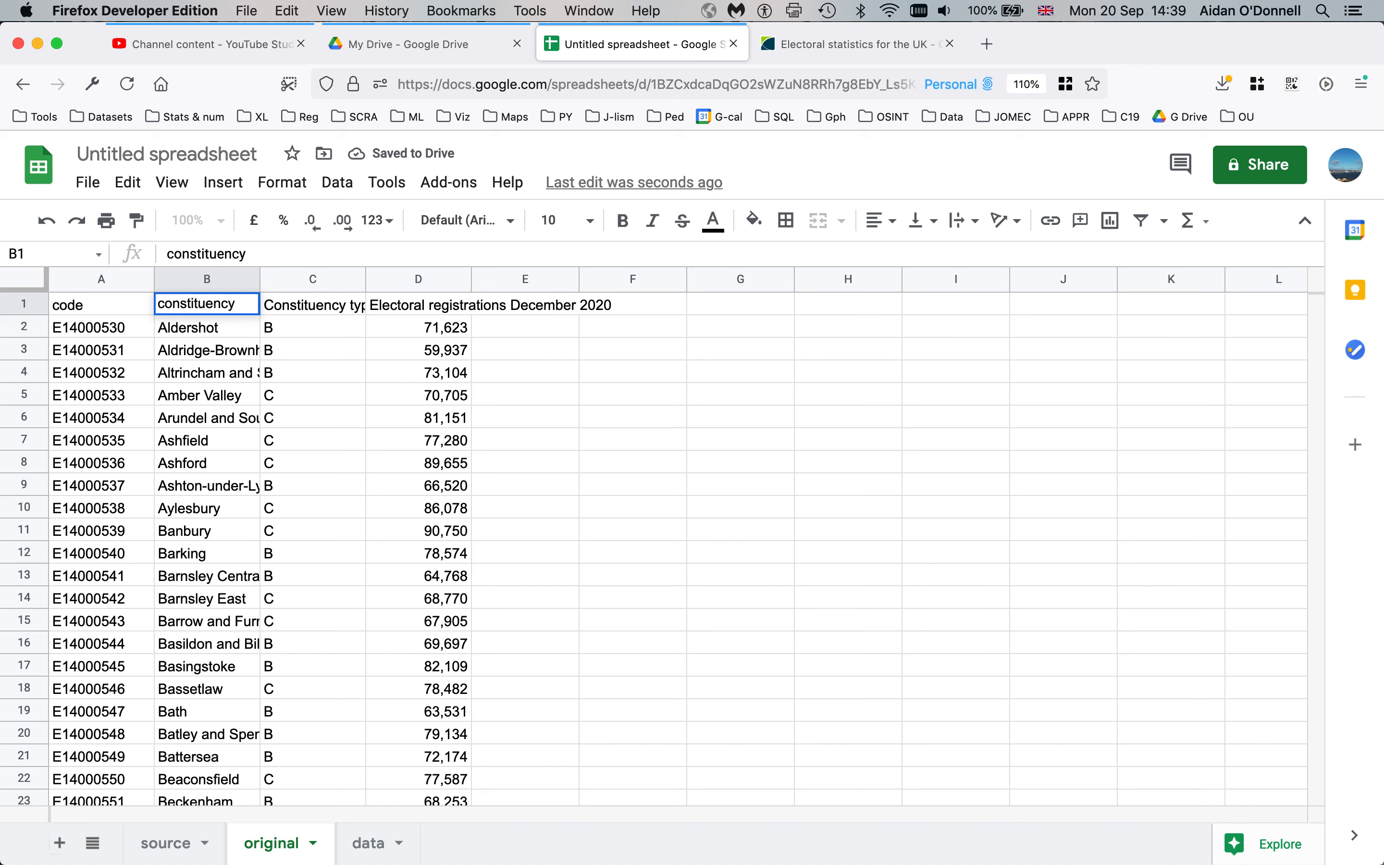
{"action": "key", "text": "Tab"}
{"action": "type", "text": "type"}
{"action": "key", "text": "Tab"}
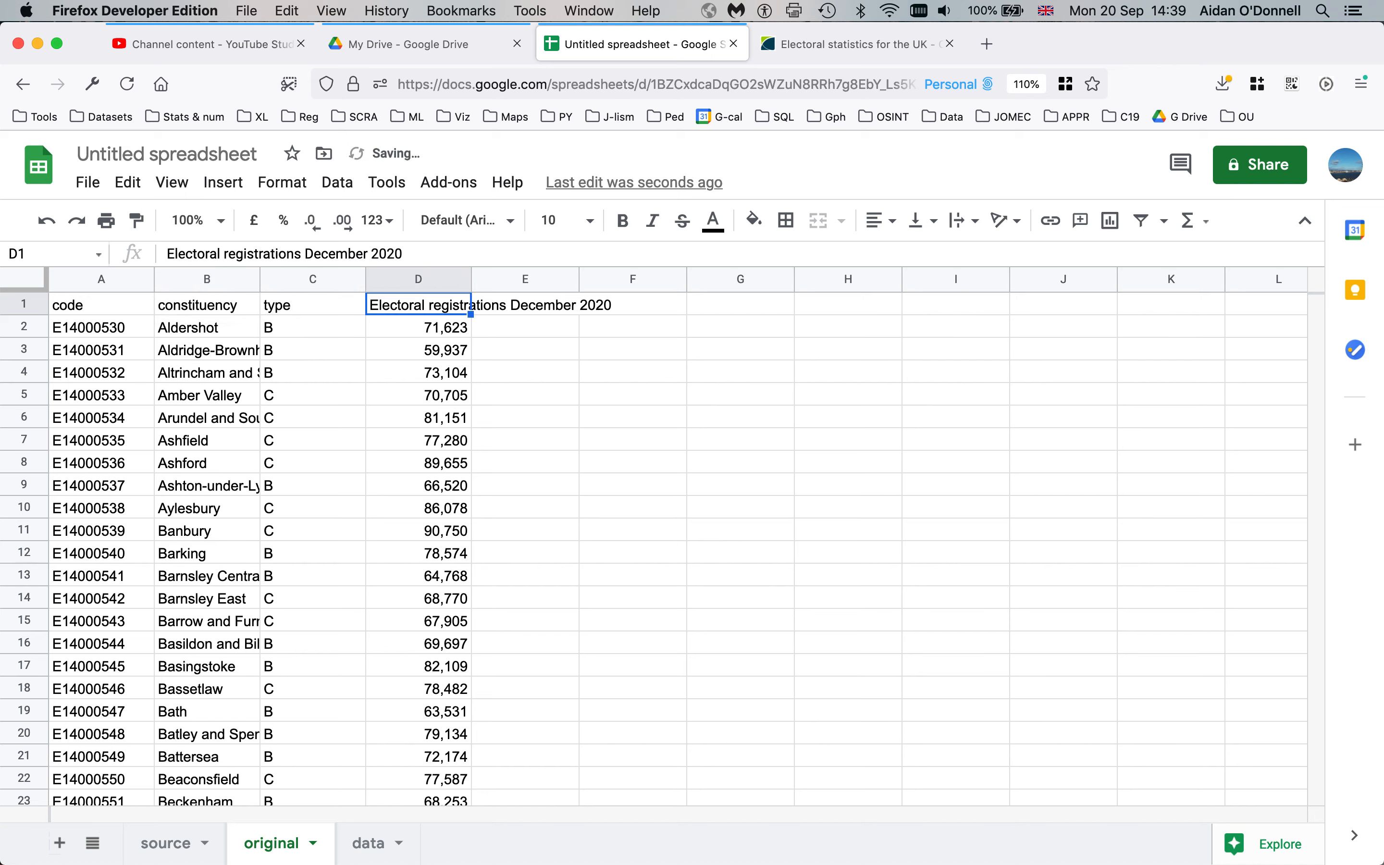
{"action": "type", "text": "elec"}
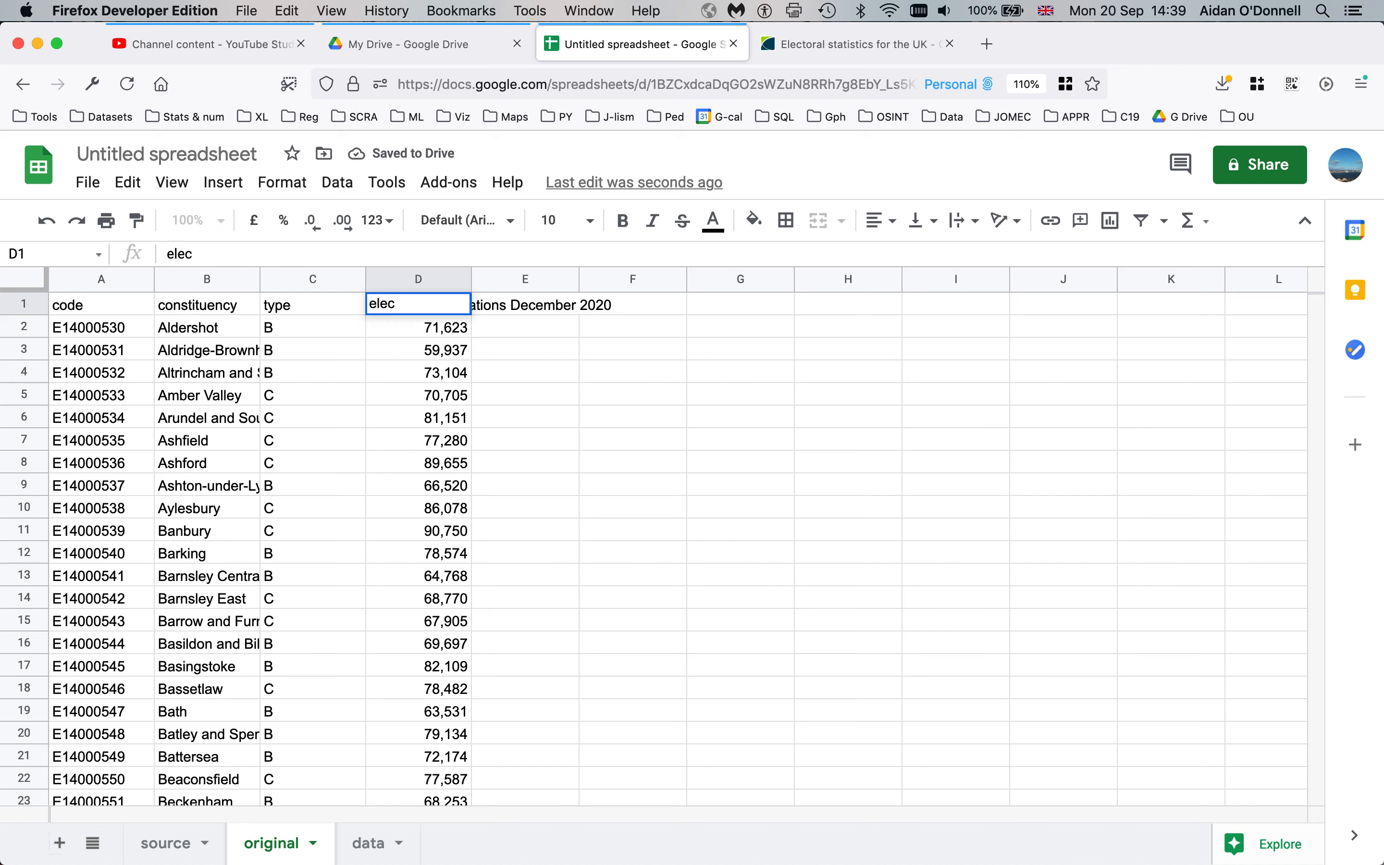
{"action": "type", "text": "_reg_d"}
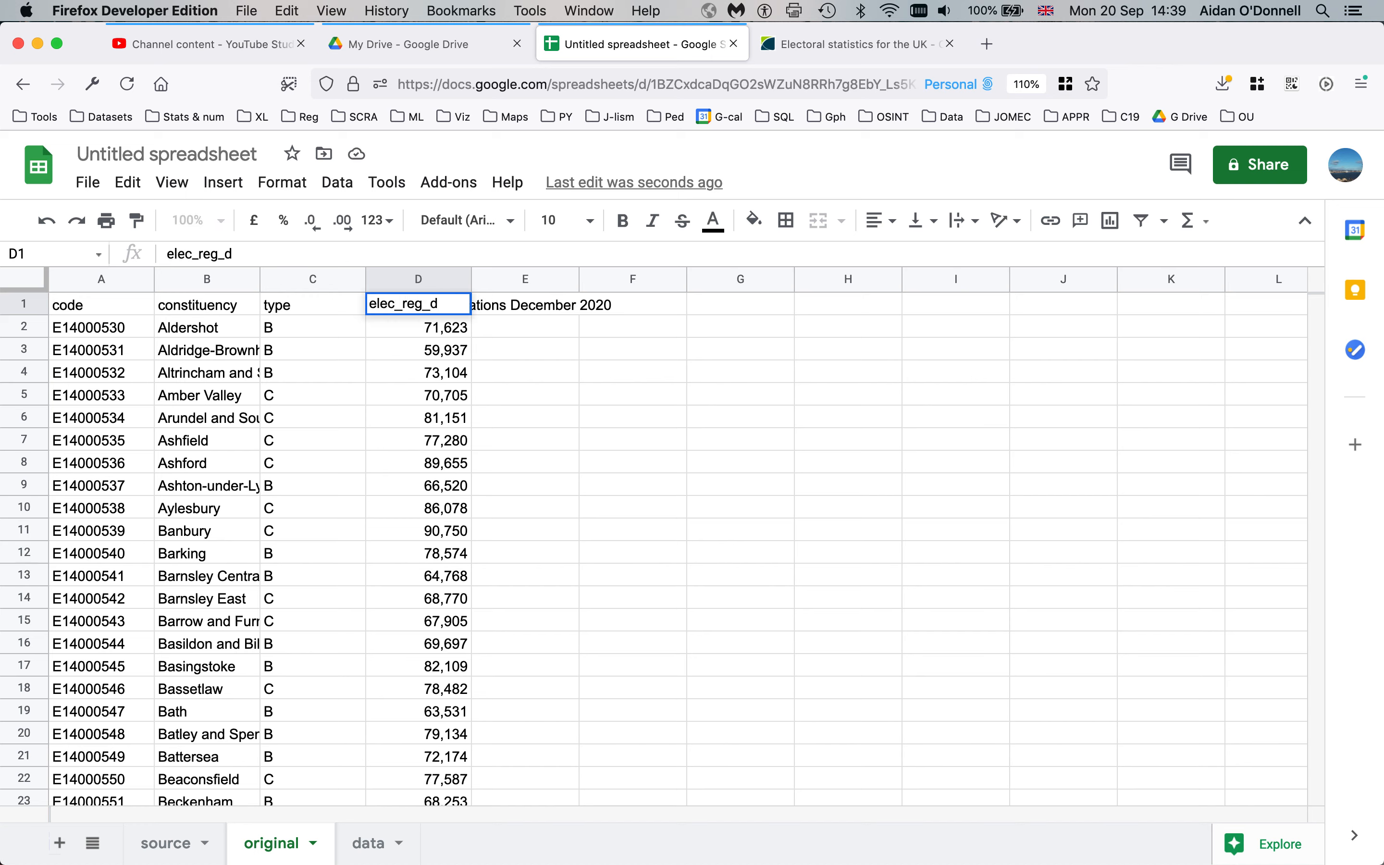
{"action": "type", "text": "ec2020"}
{"action": "key", "text": "Return"}
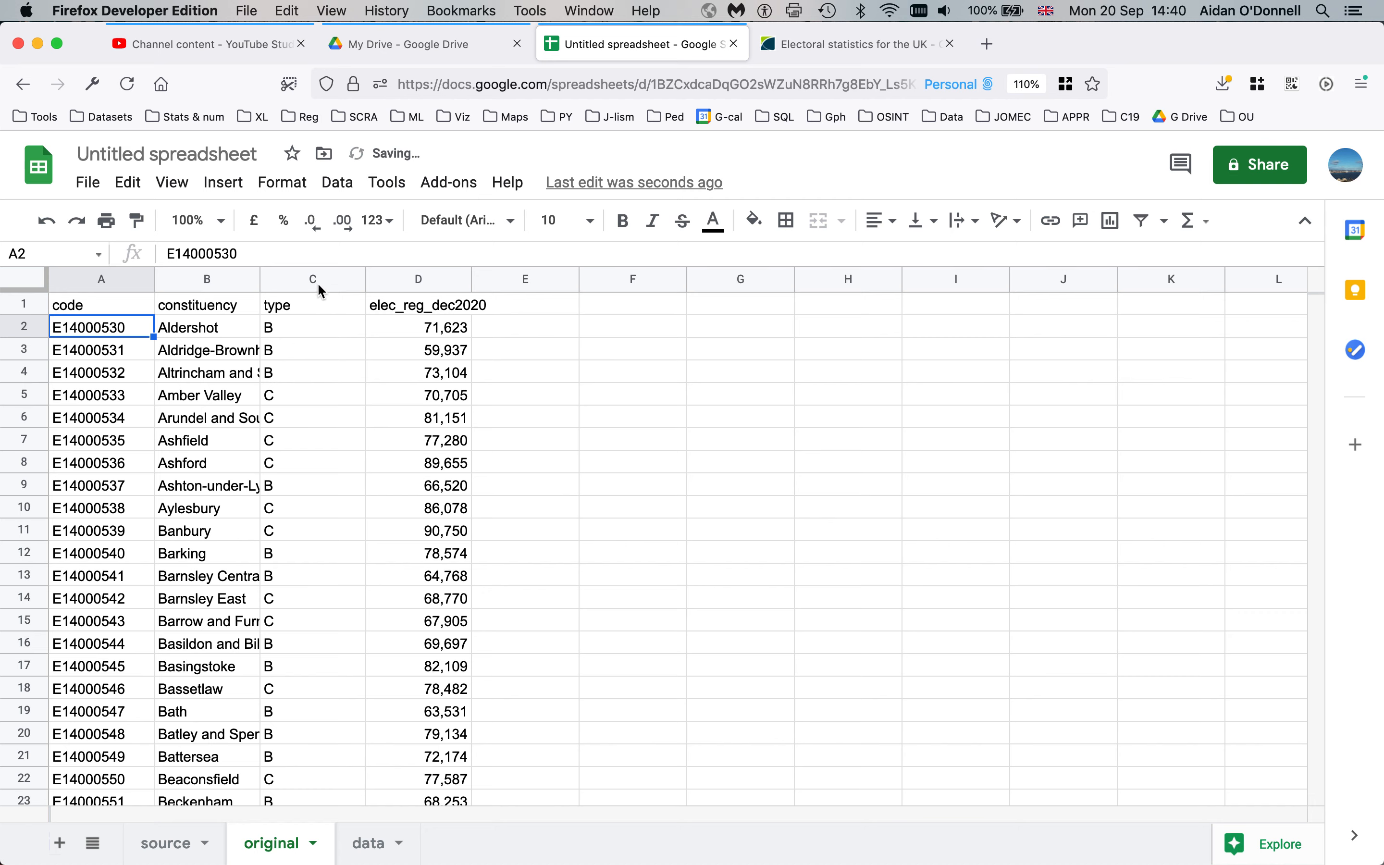
Widen column D to fit its header and column B to fit constituency names
{"action": "left_click_drag", "start_coordinate": [472, 279], "coordinate": [518, 279]}
{"action": "left_click_drag", "start_coordinate": [260, 279], "coordinate": [336, 279]}
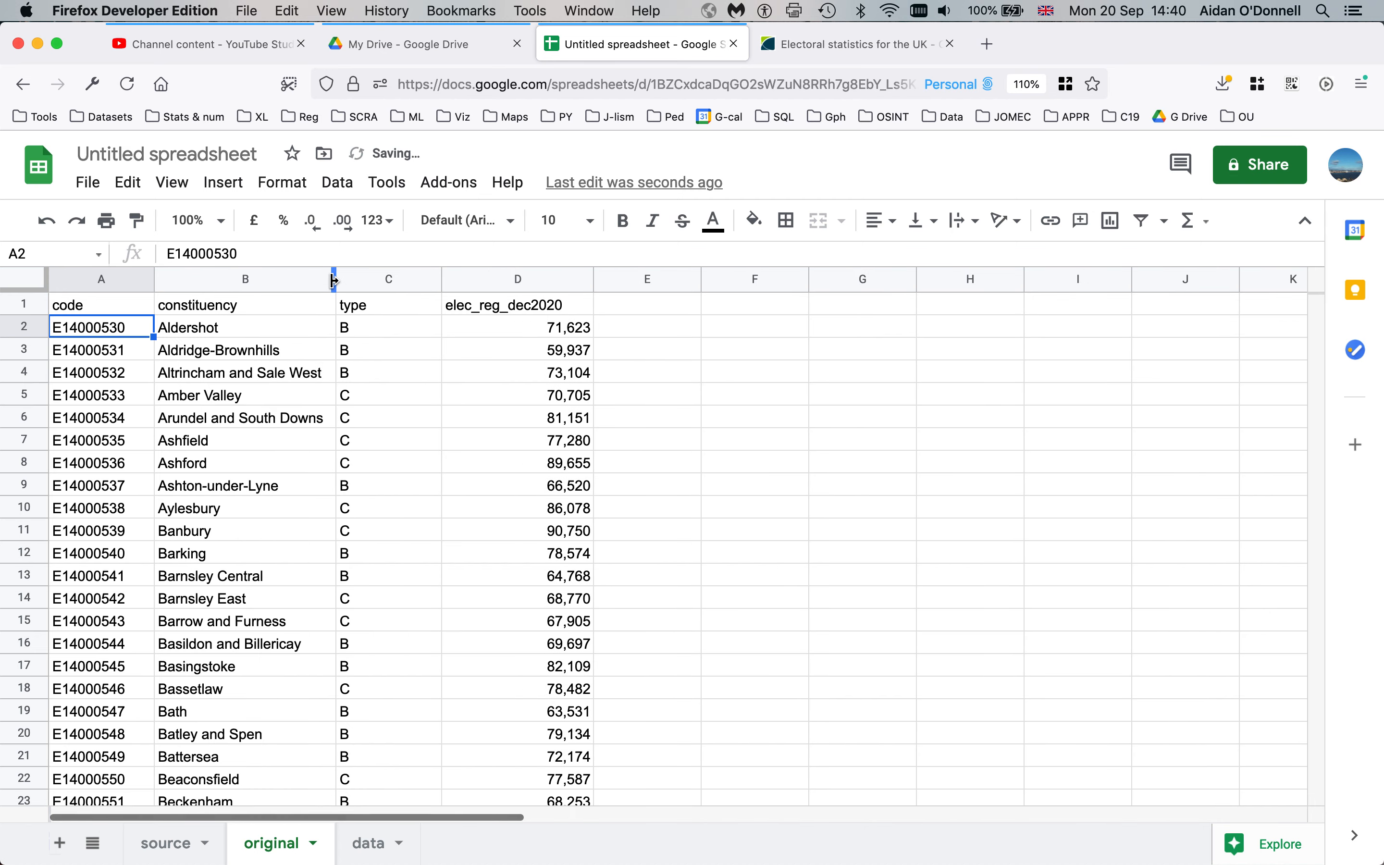
{"action": "left_click", "coordinate": [129, 399]}
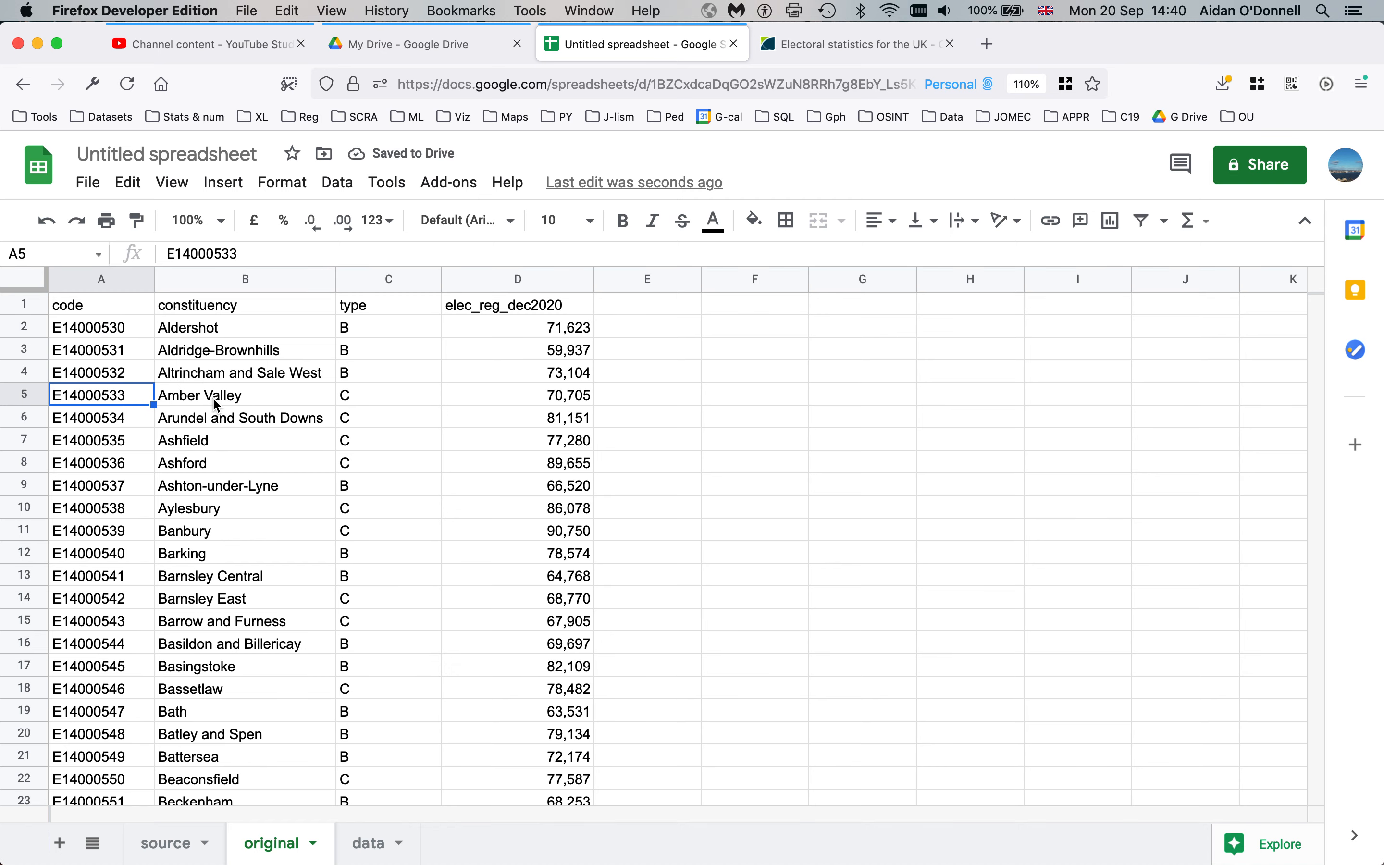
{"action": "scroll", "coordinate": [214, 397], "scroll_direction": "down", "scroll_amount": 5}
{"action": "scroll", "coordinate": [213, 397], "scroll_direction": "up", "scroll_amount": 5}
Make header row 1 taller than the data rows
{"action": "left_click", "coordinate": [122, 308]}
{"action": "left_click", "coordinate": [208, 313]}
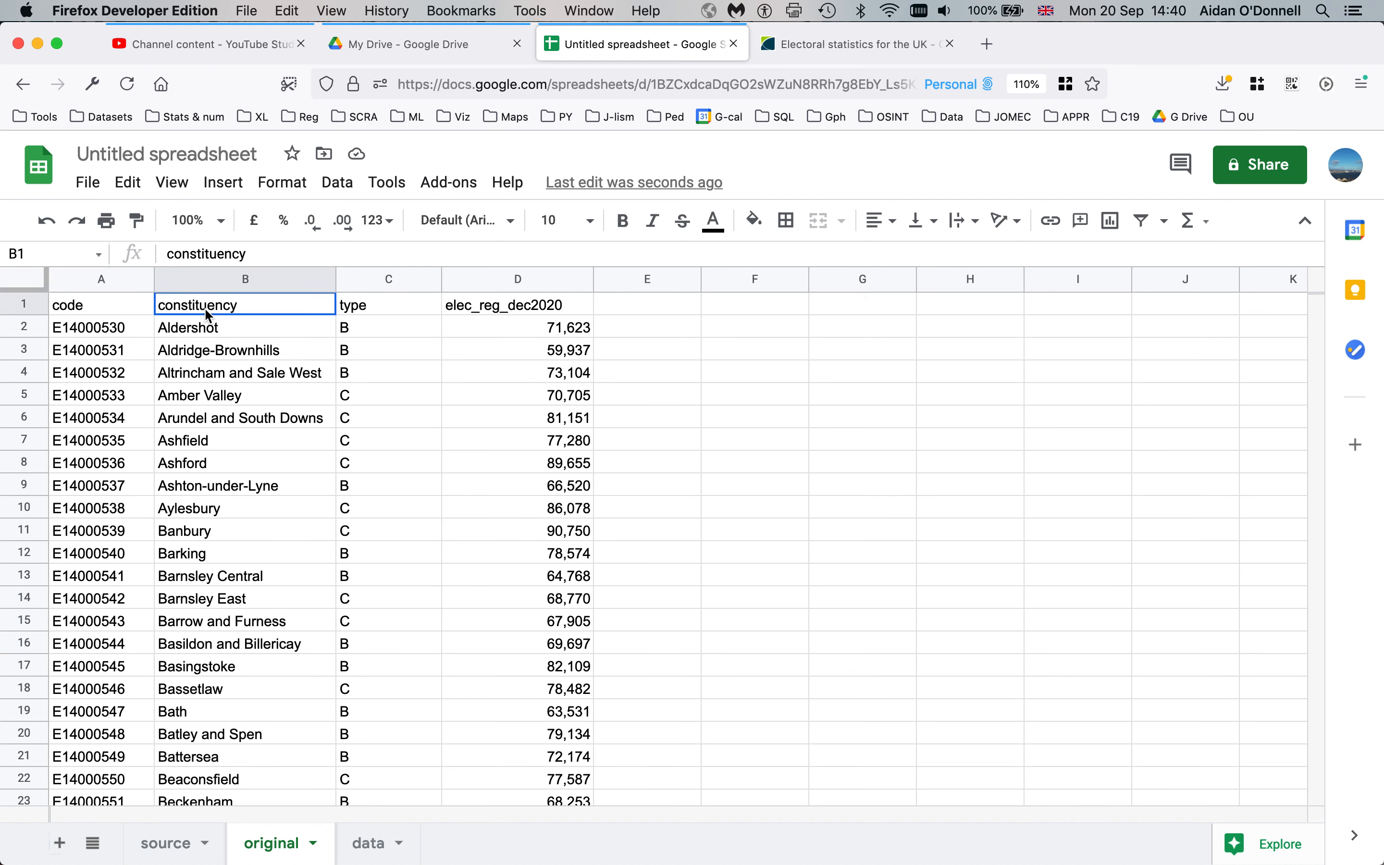
{"action": "left_click", "coordinate": [381, 303]}
{"action": "left_click", "coordinate": [515, 309]}
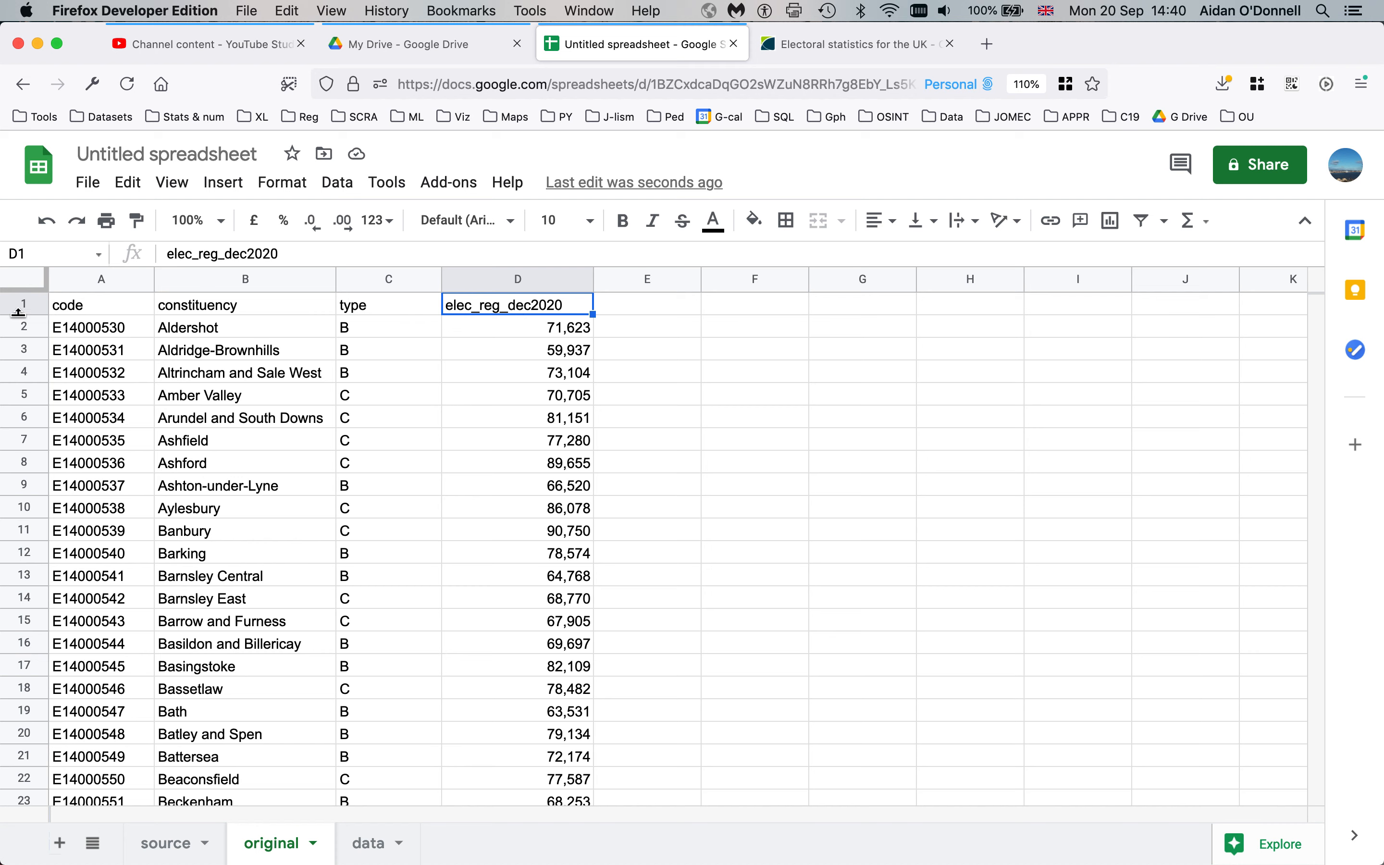
{"action": "left_click_drag", "start_coordinate": [28, 315], "coordinate": [28, 326]}
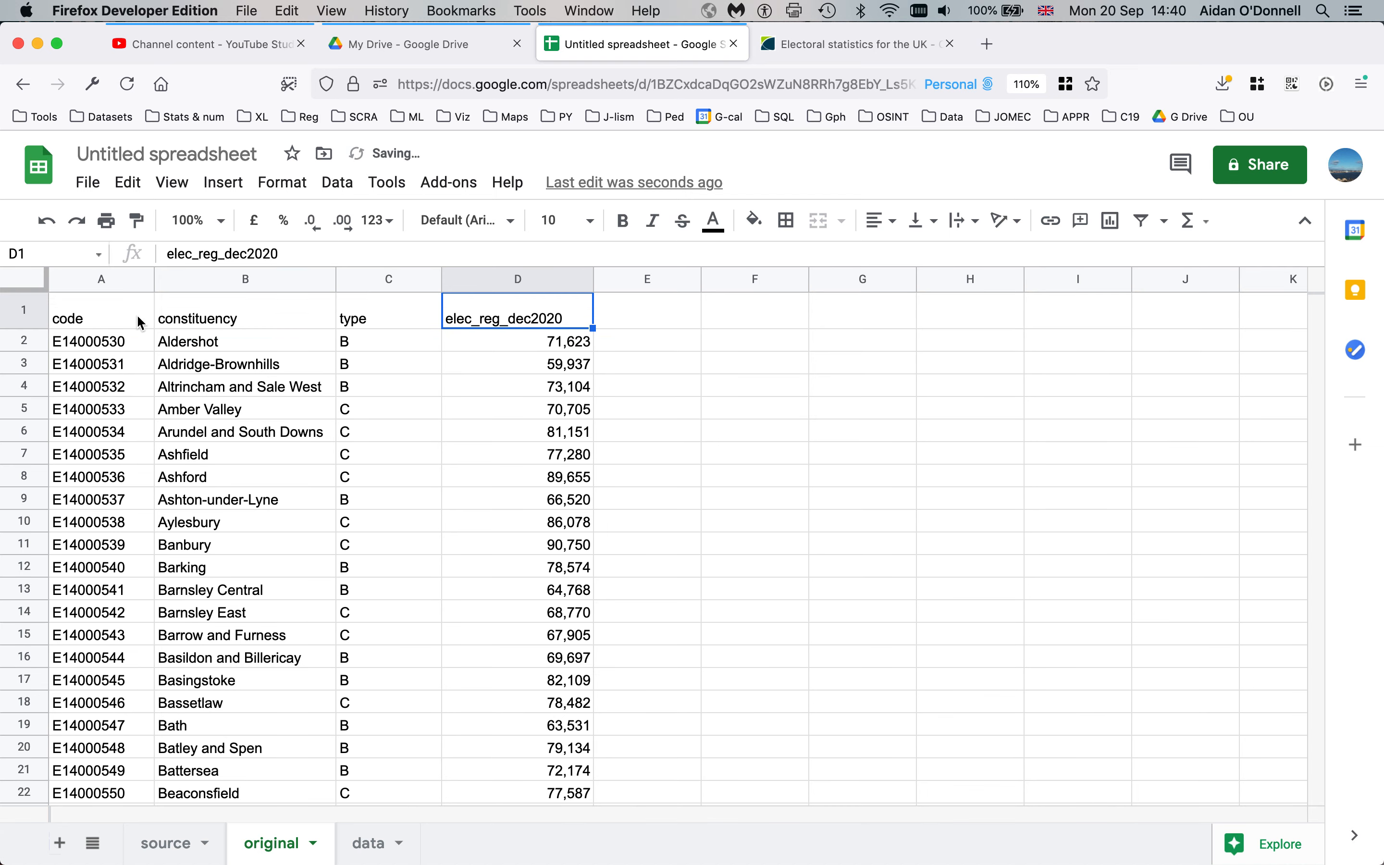
{"action": "left_click", "coordinate": [228, 373]}
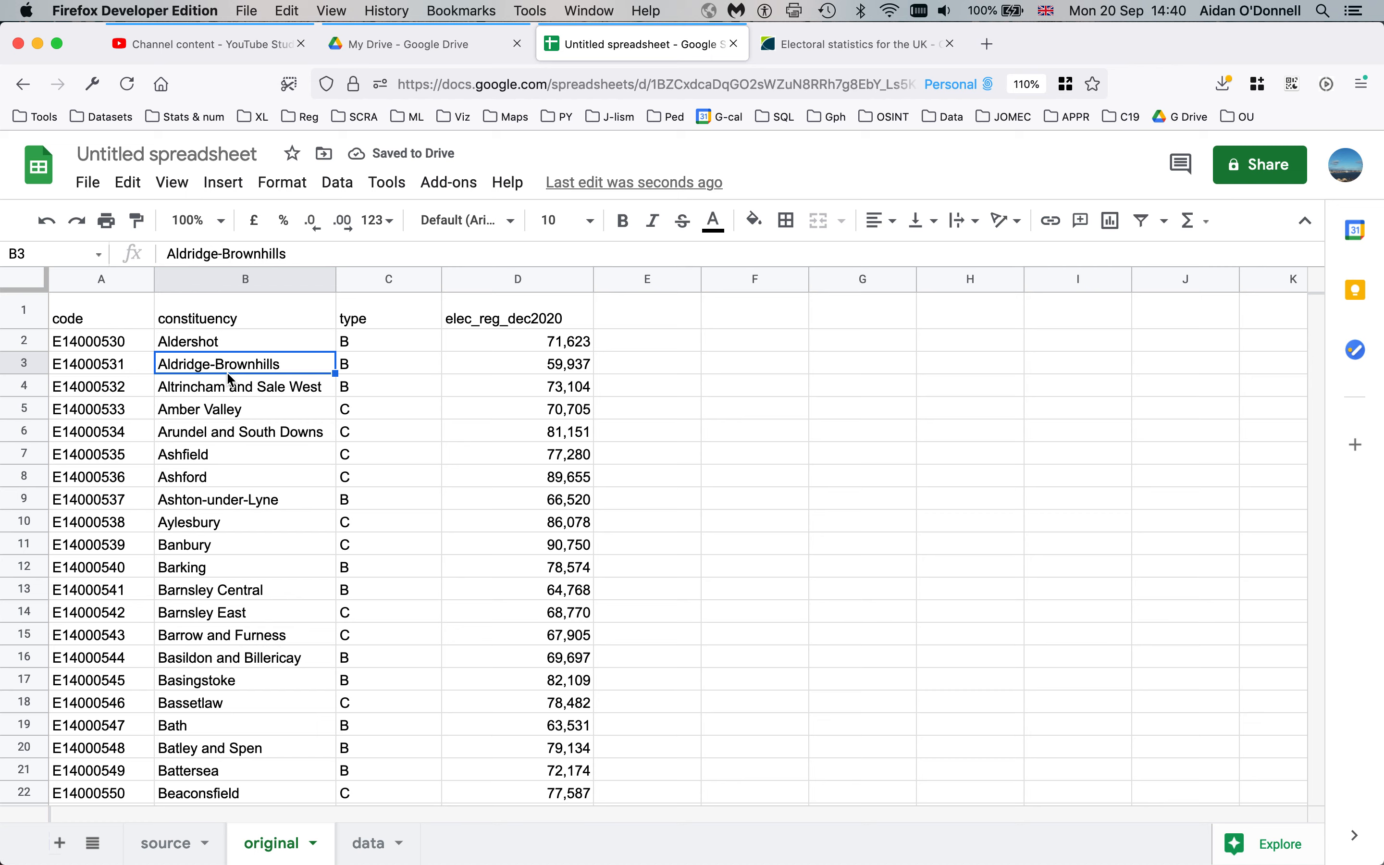
Freeze the first row of the original sheet
{"action": "left_click", "coordinate": [178, 184]}
{"action": "mouse_move", "coordinate": [231, 222]}
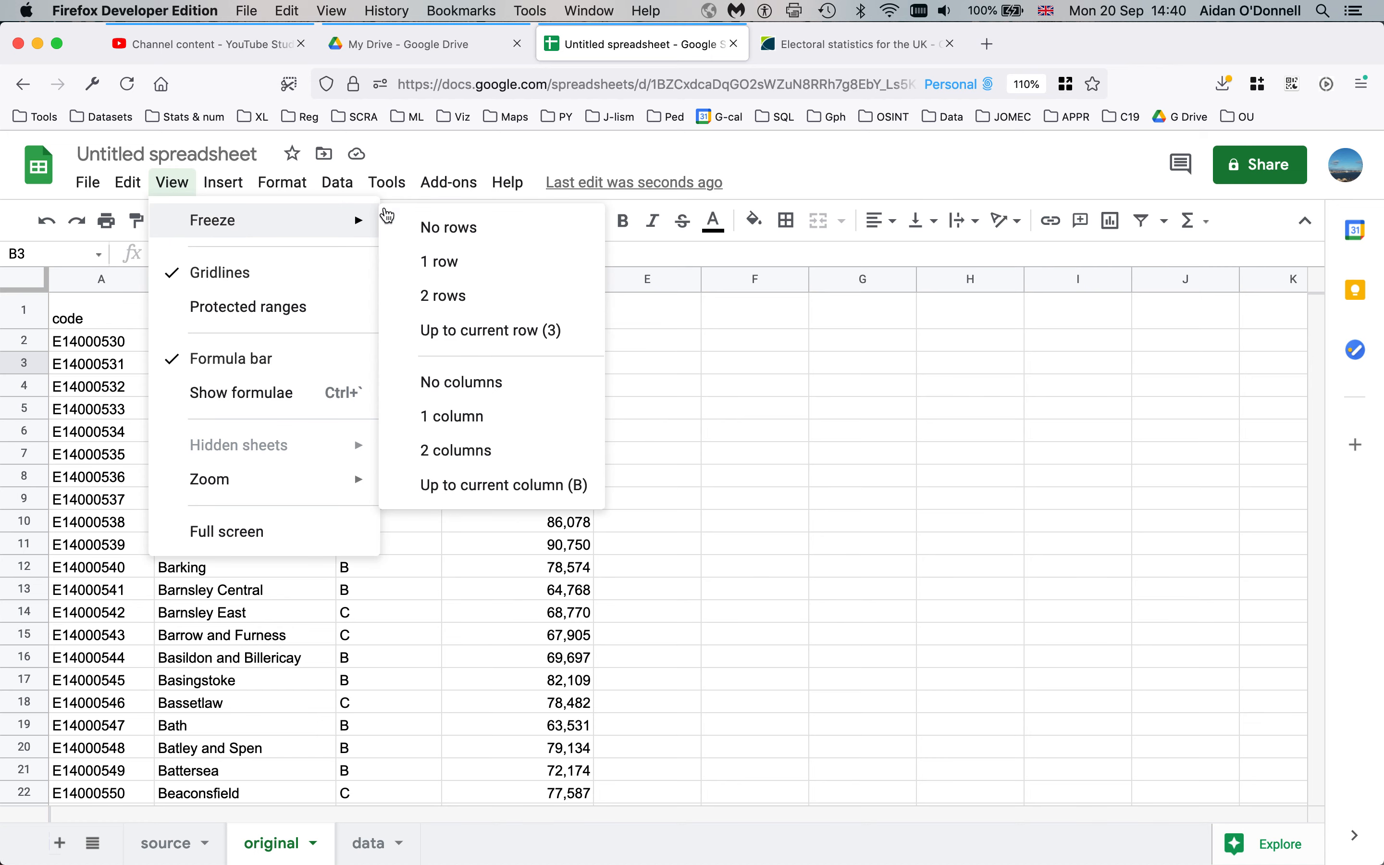
{"action": "left_click", "coordinate": [461, 264]}
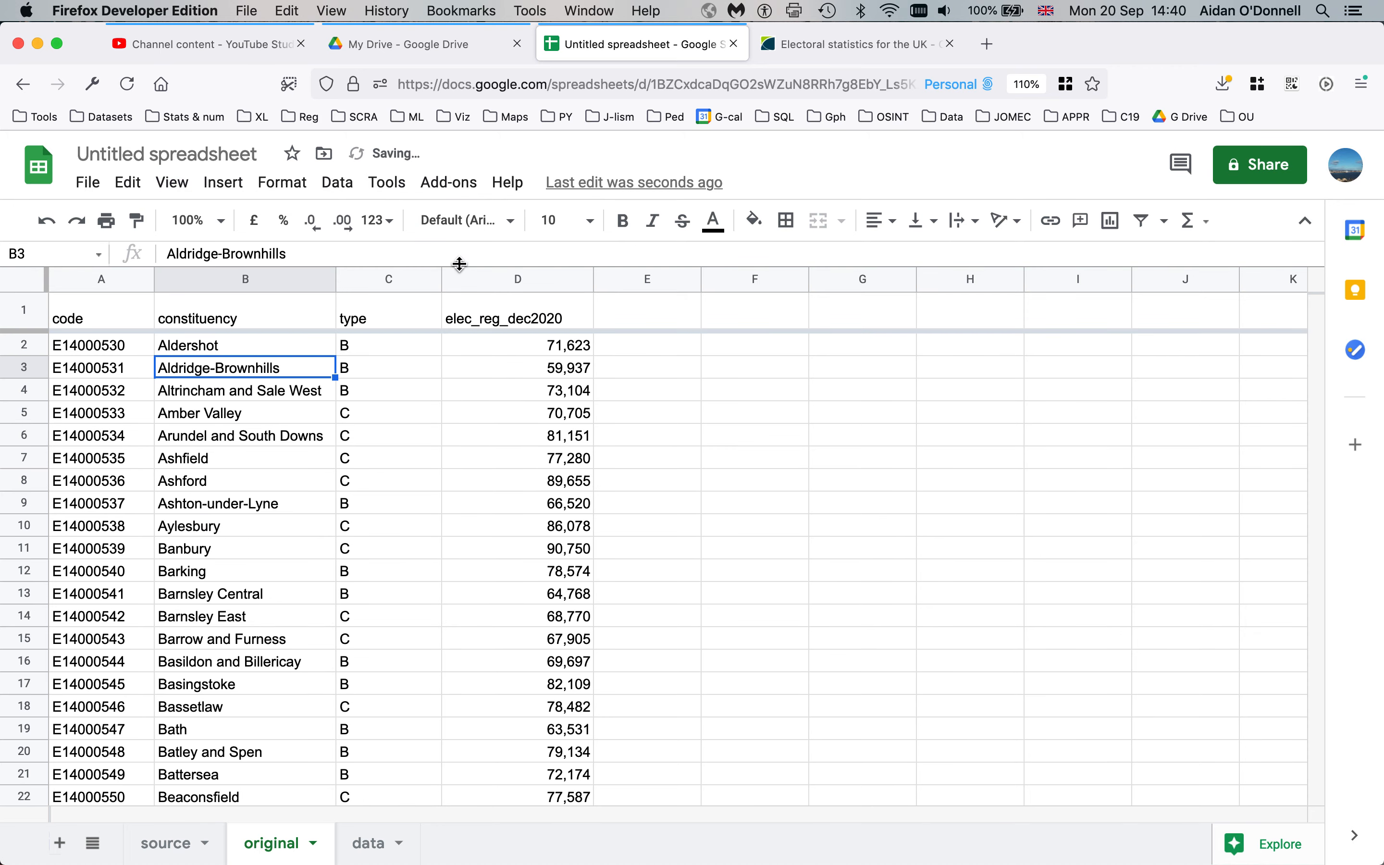
{"action": "scroll", "coordinate": [232, 432], "scroll_direction": "down", "scroll_amount": 2}
{"action": "scroll", "coordinate": [232, 432], "scroll_direction": "down", "scroll_amount": 2}
{"action": "scroll", "coordinate": [232, 433], "scroll_direction": "up", "scroll_amount": 4}
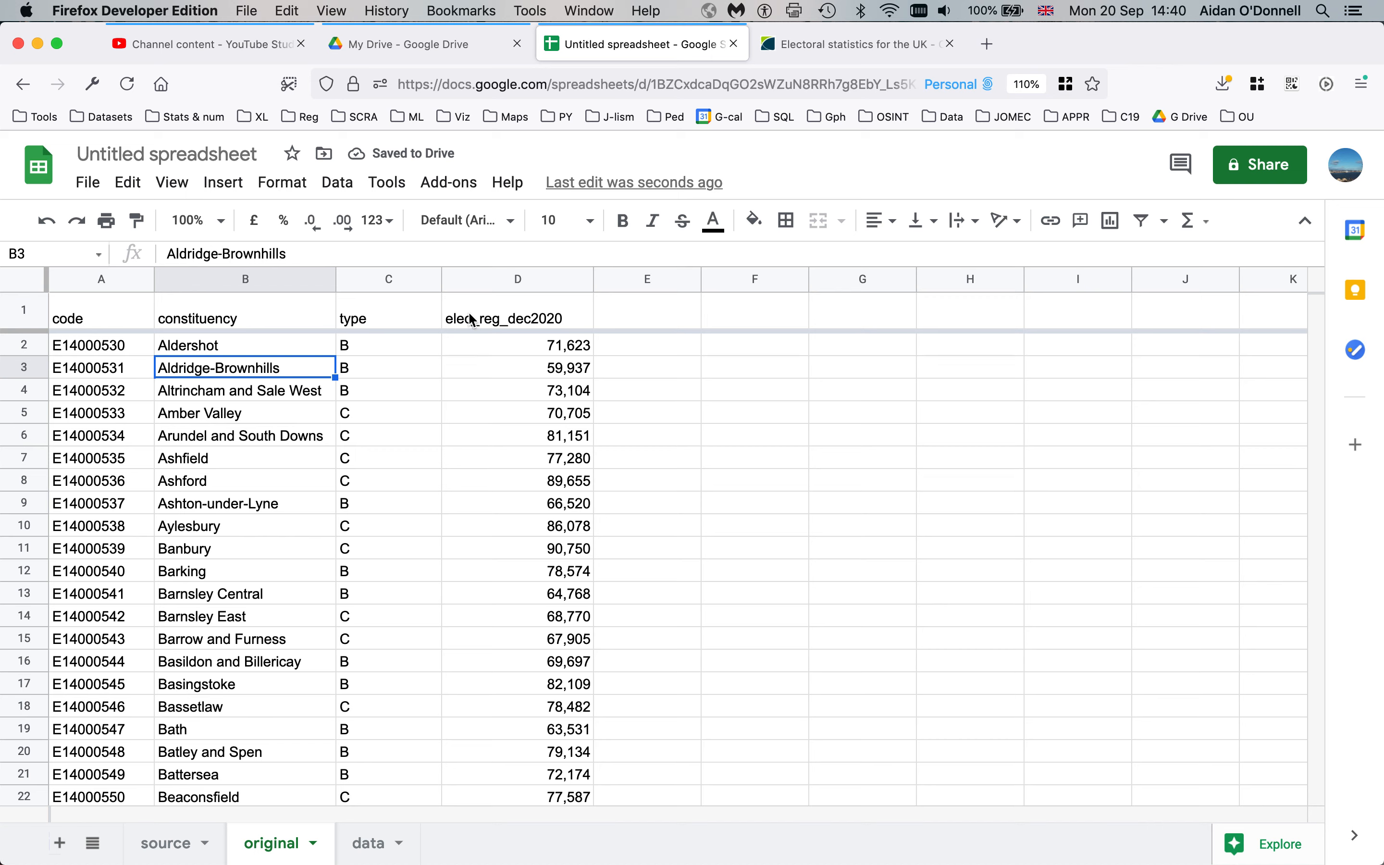
Bold the four heading cells A1:D1
{"action": "left_click_drag", "start_coordinate": [472, 320], "coordinate": [66, 327]}
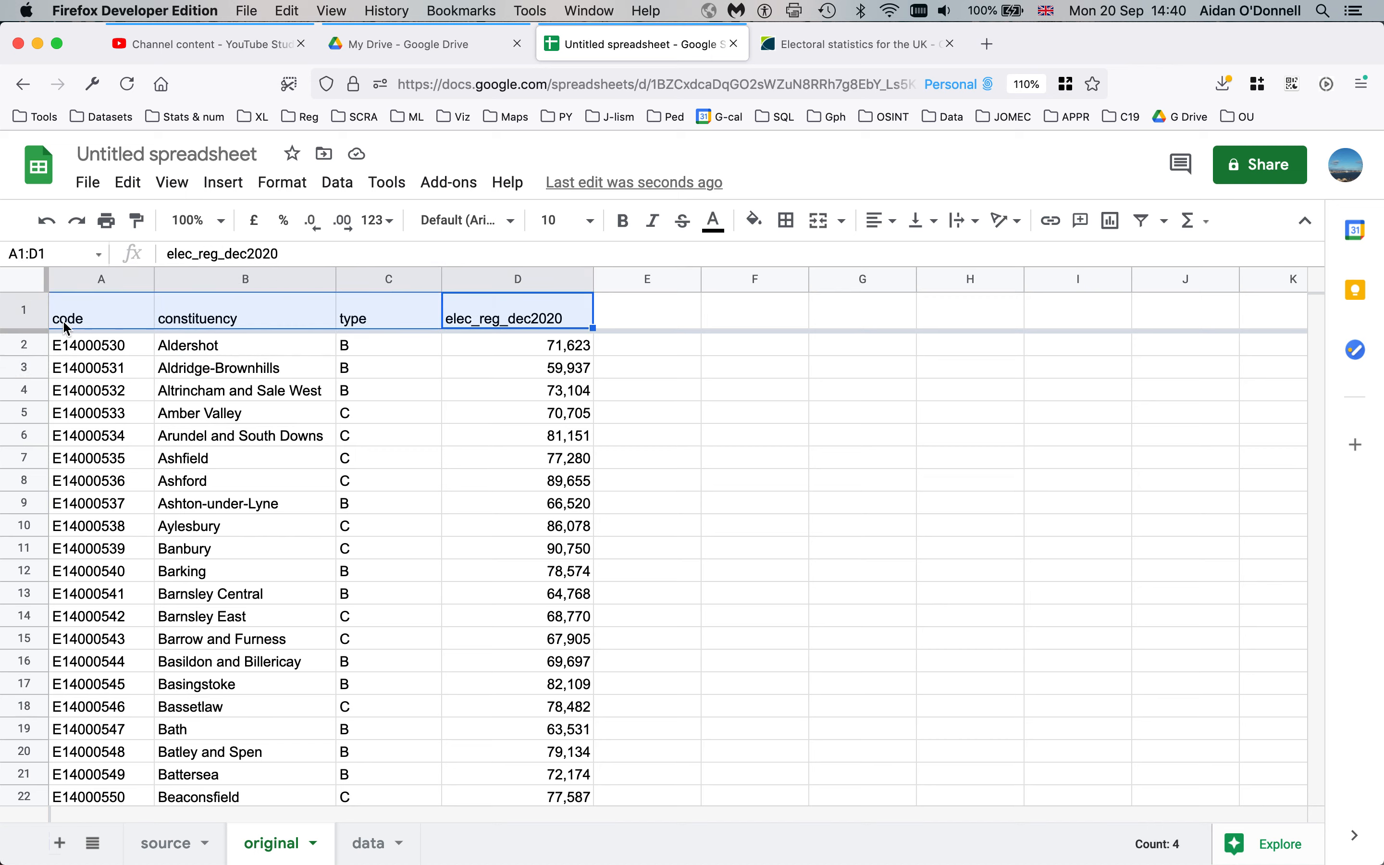
{"action": "key", "text": "ctrl+b"}
{"action": "left_click", "coordinate": [238, 414]}
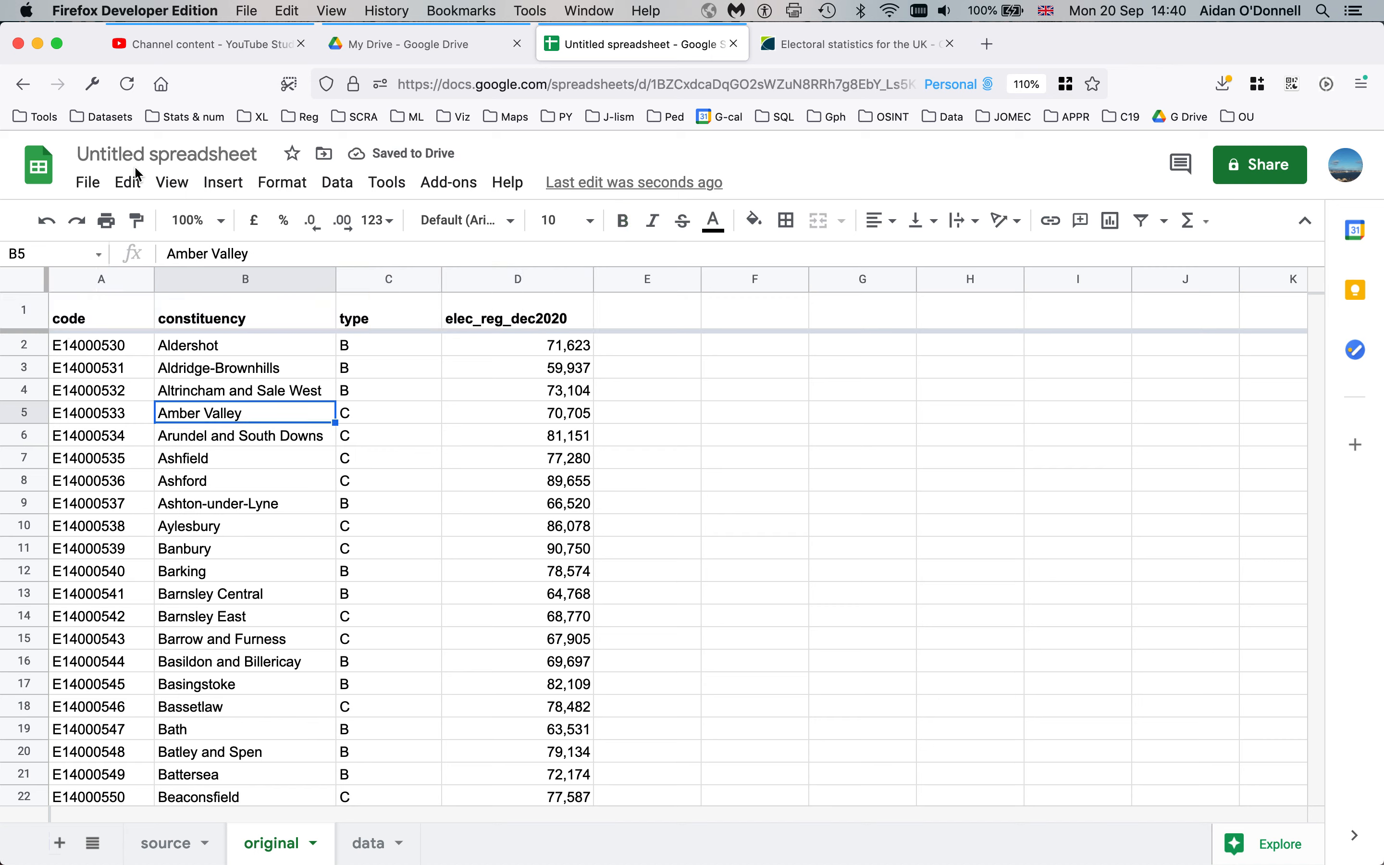
Title the spreadsheet 'electoral register dec 2020'
{"action": "left_click", "coordinate": [156, 164]}
{"action": "type", "text": "electo"}
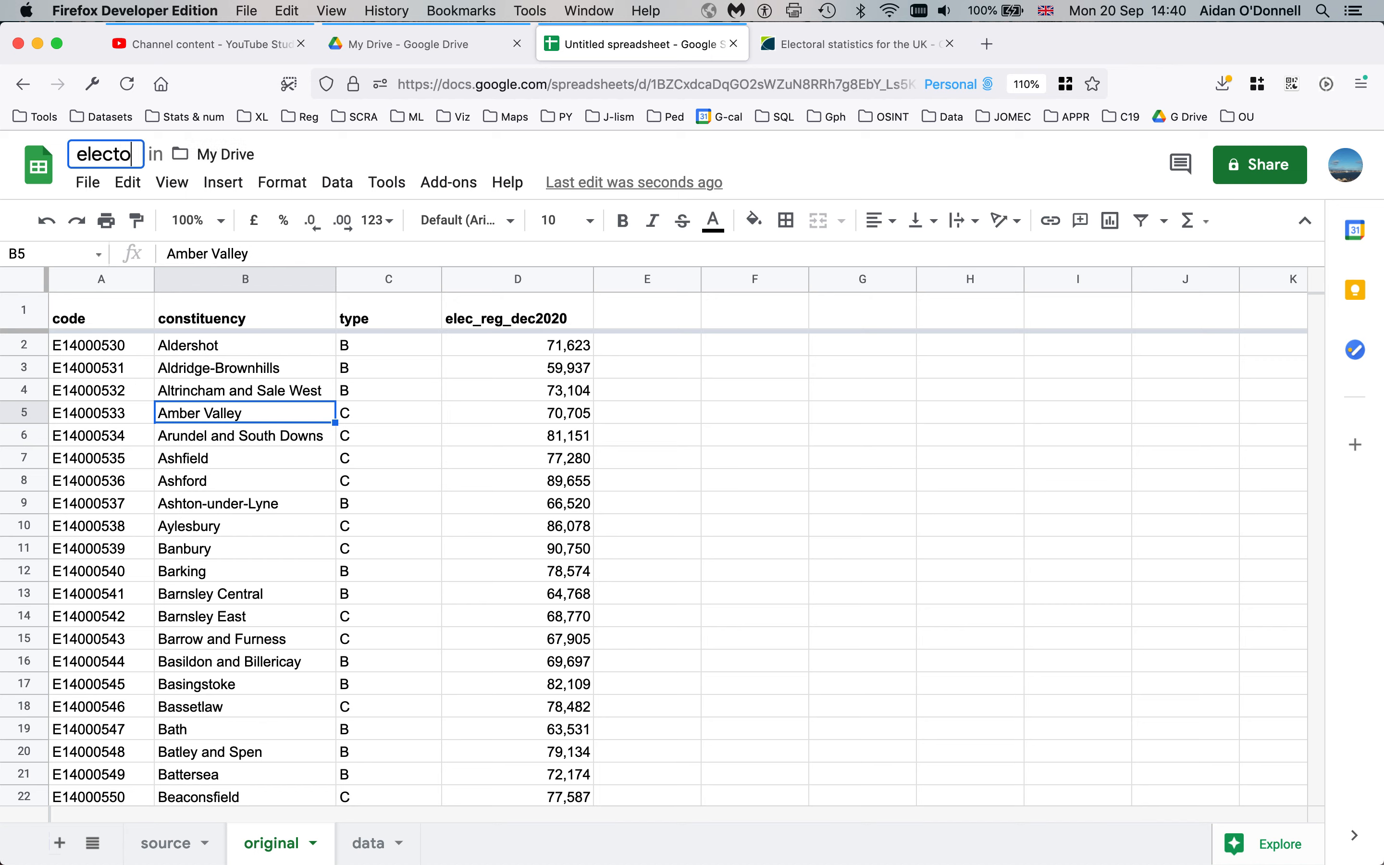
{"action": "type", "text": "ral register d"}
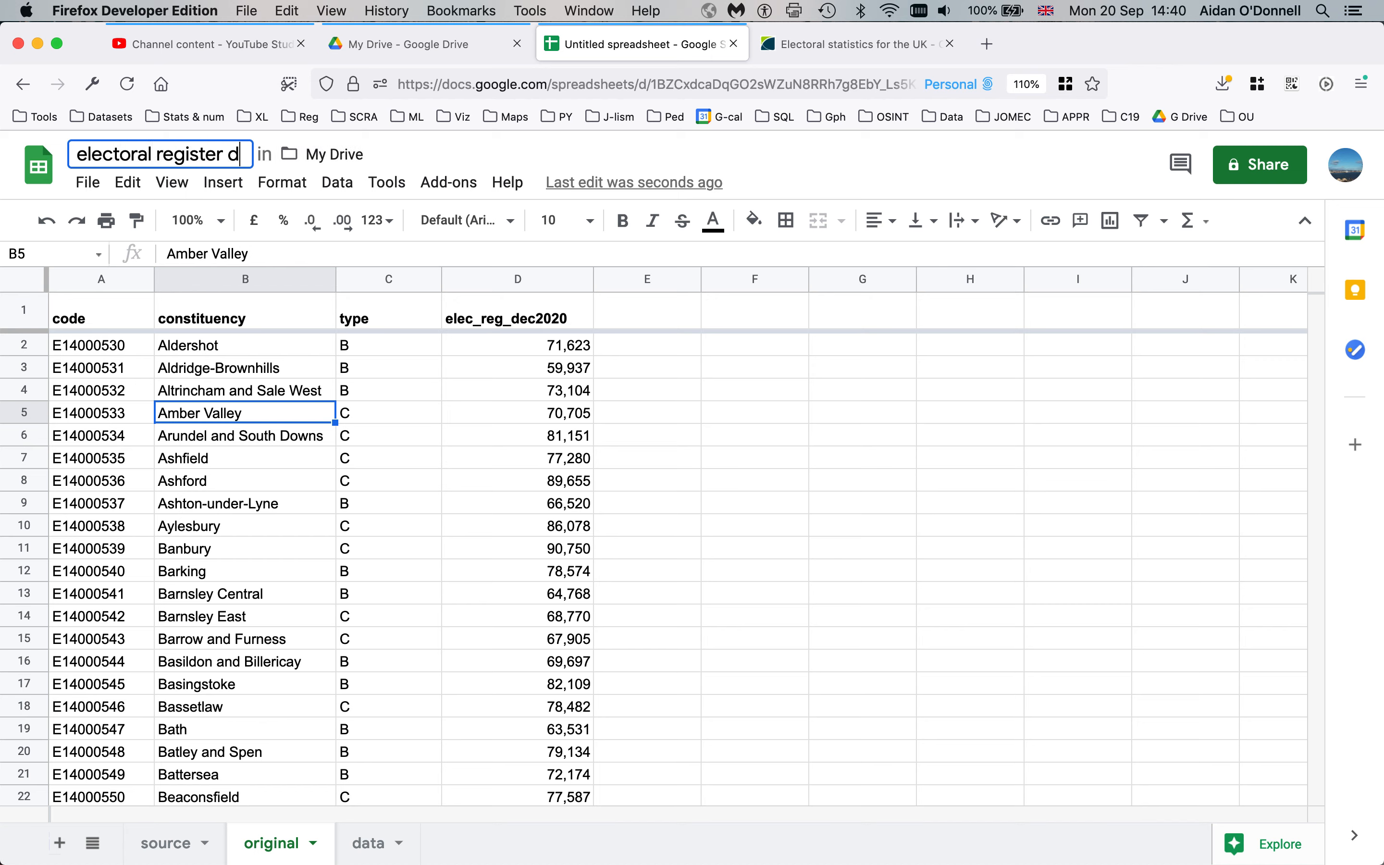
{"action": "type", "text": "ec 2020"}
{"action": "key", "text": "Return"}
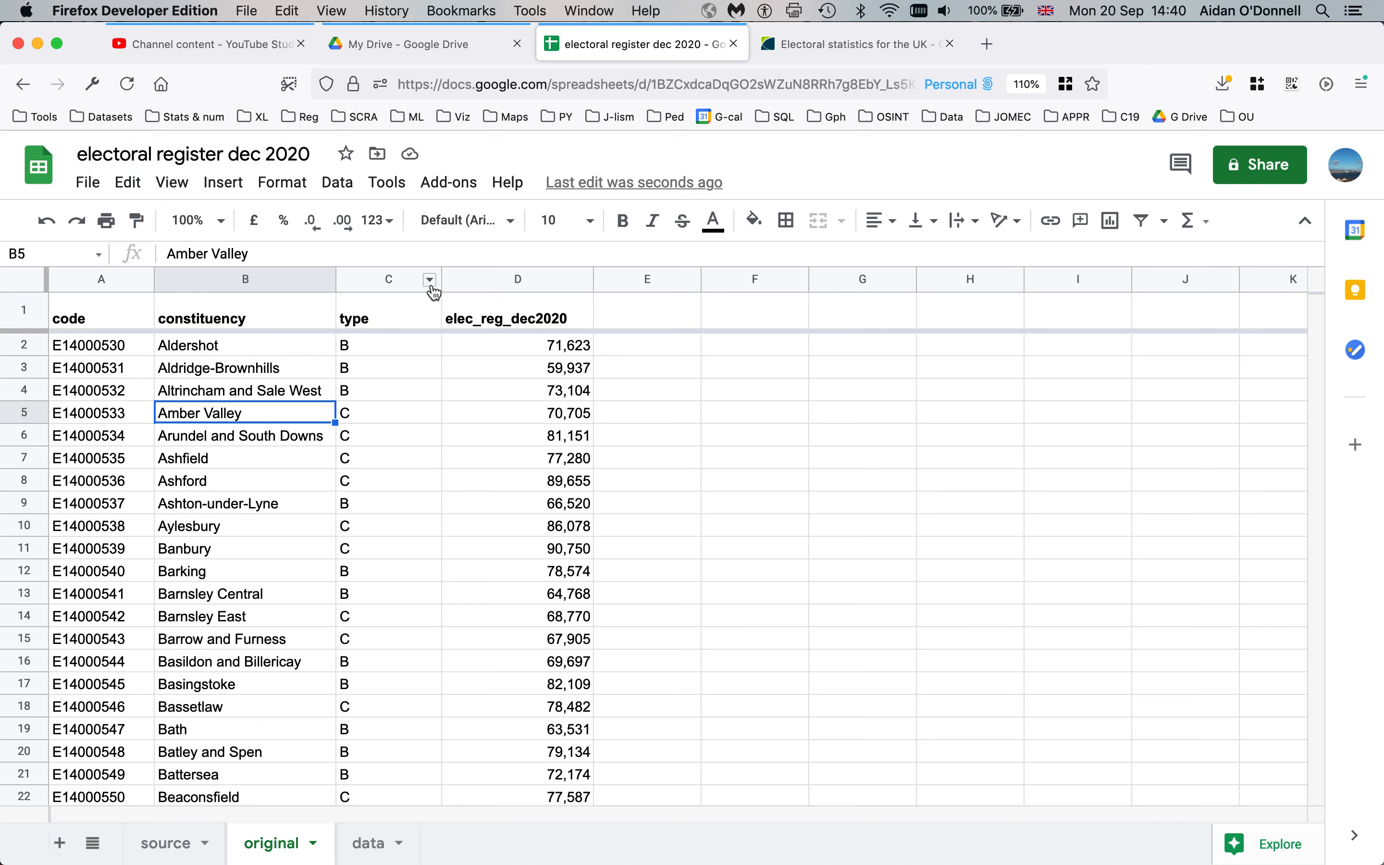
Briefly select the type column, then switch to the data sheet with its raw electoral table
{"action": "left_click", "coordinate": [408, 399]}
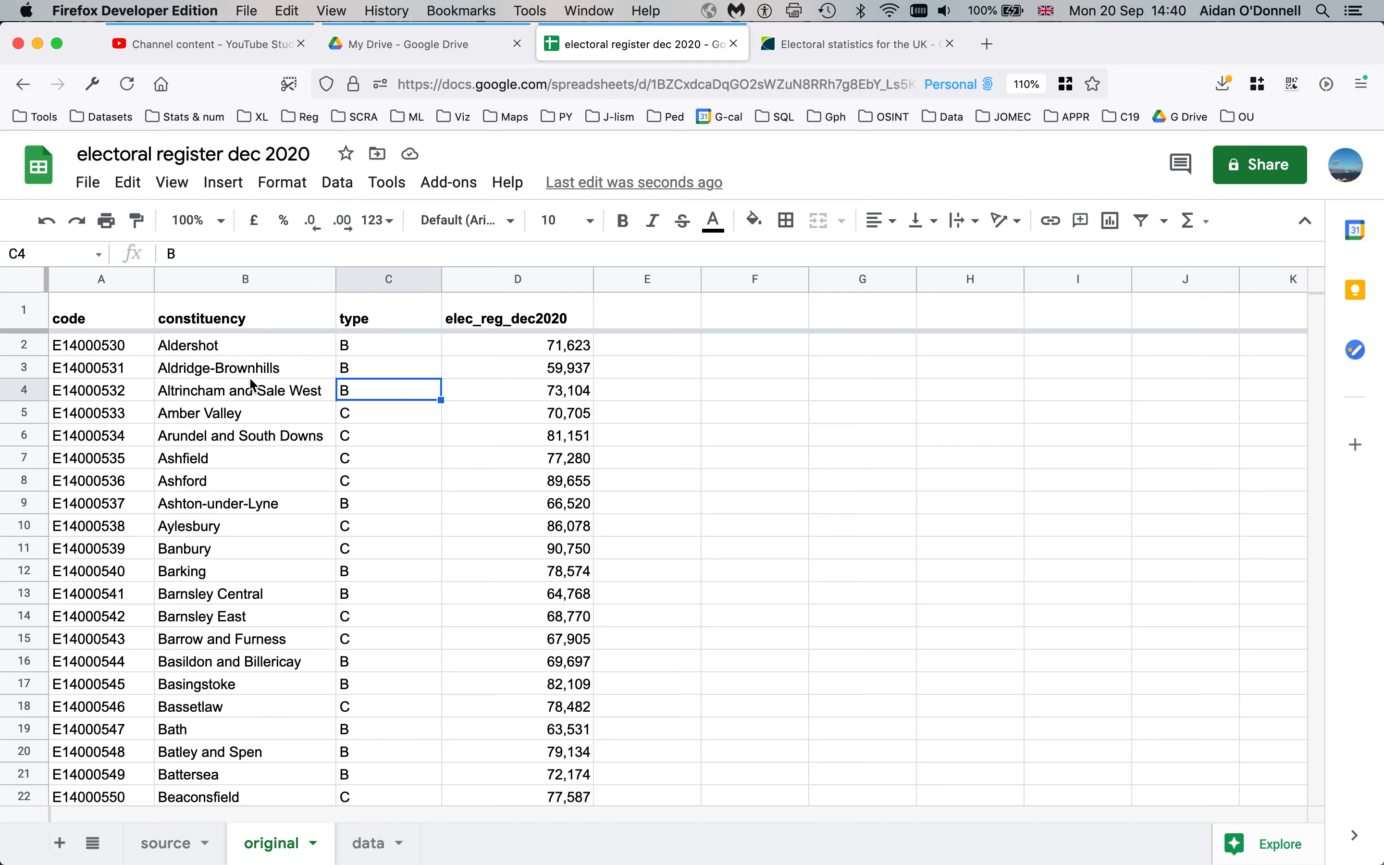
{"action": "left_click", "coordinate": [250, 376]}
{"action": "left_click", "coordinate": [369, 280]}
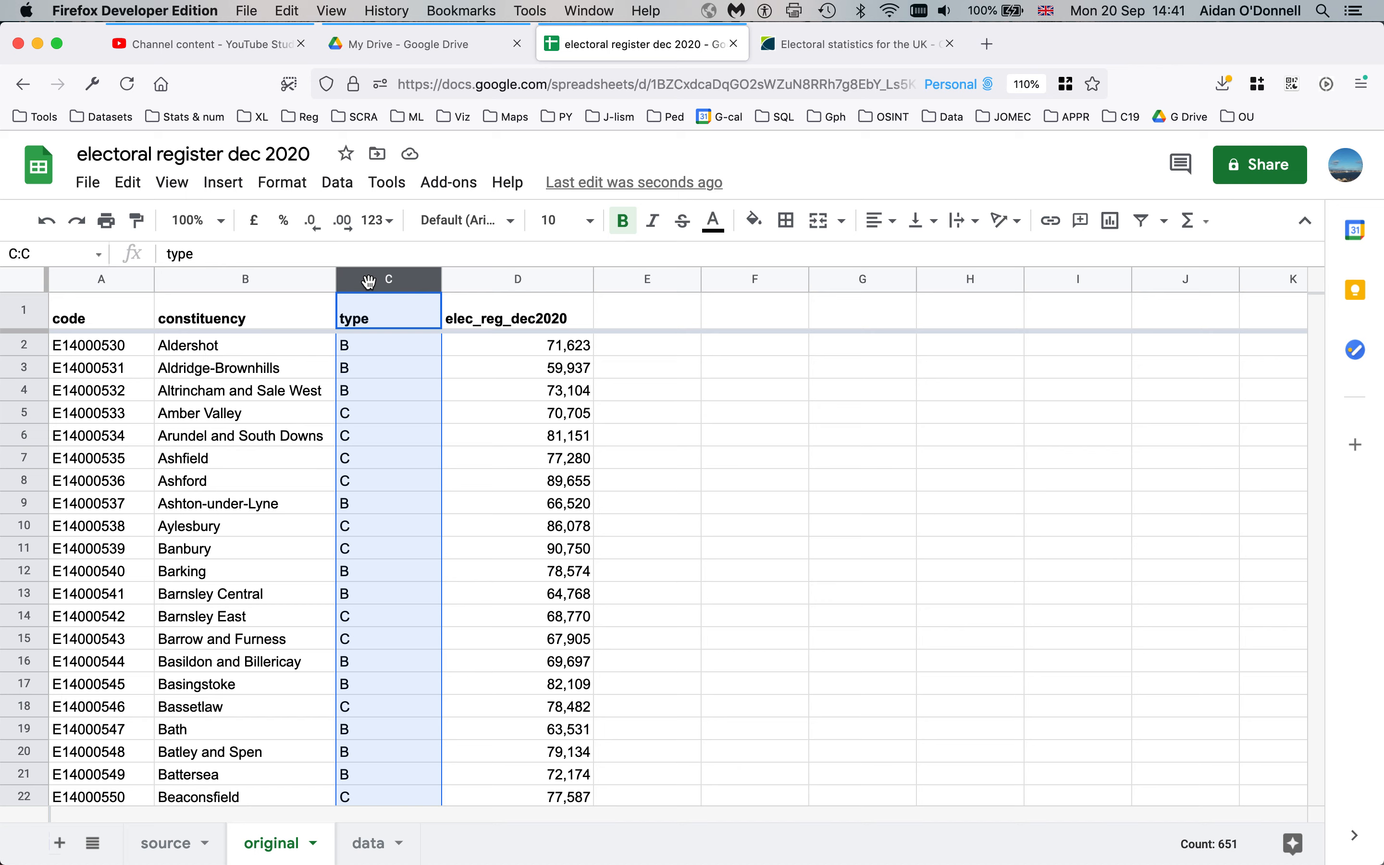
{"action": "left_click", "coordinate": [268, 413]}
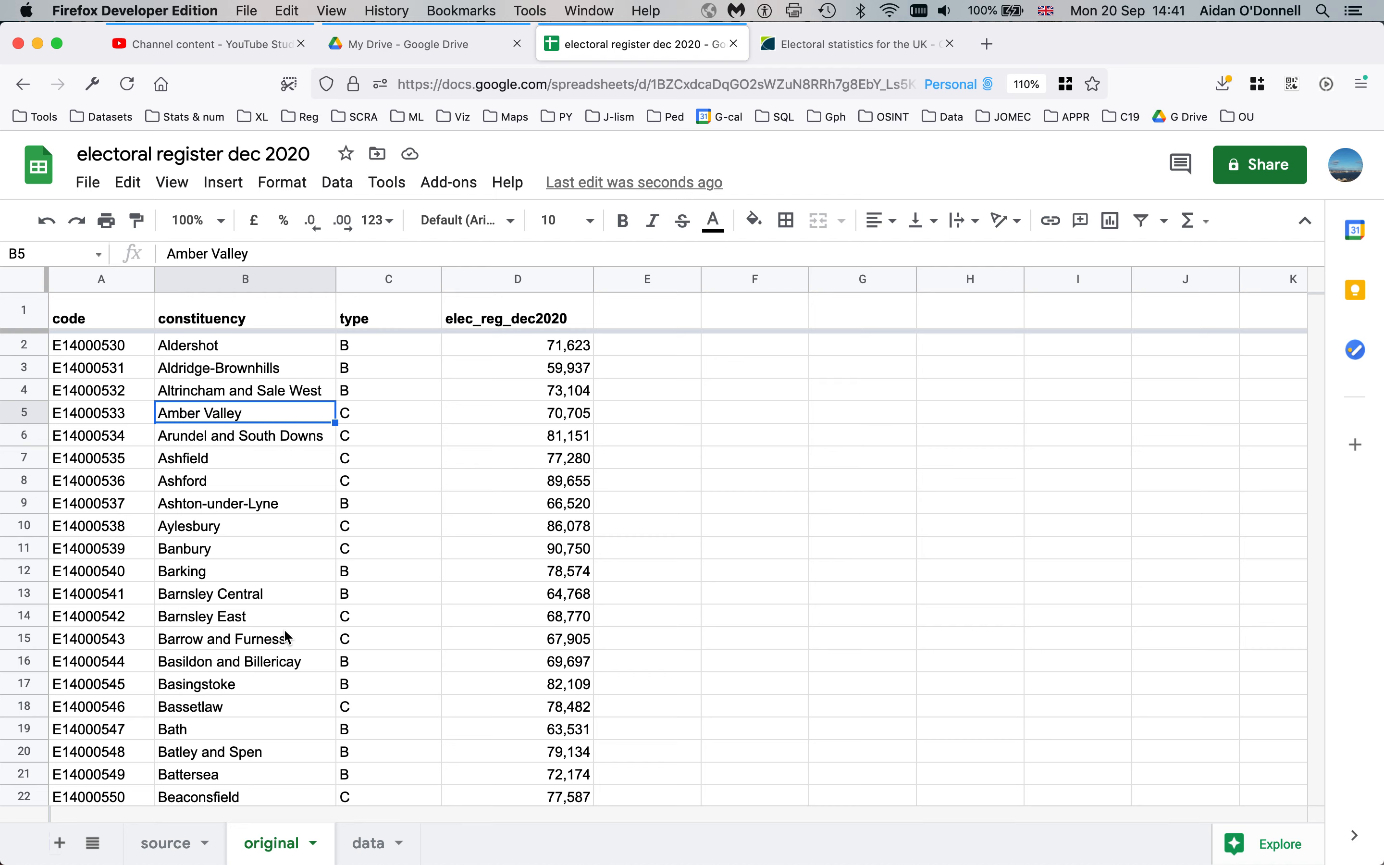
{"action": "left_click", "coordinate": [259, 594]}
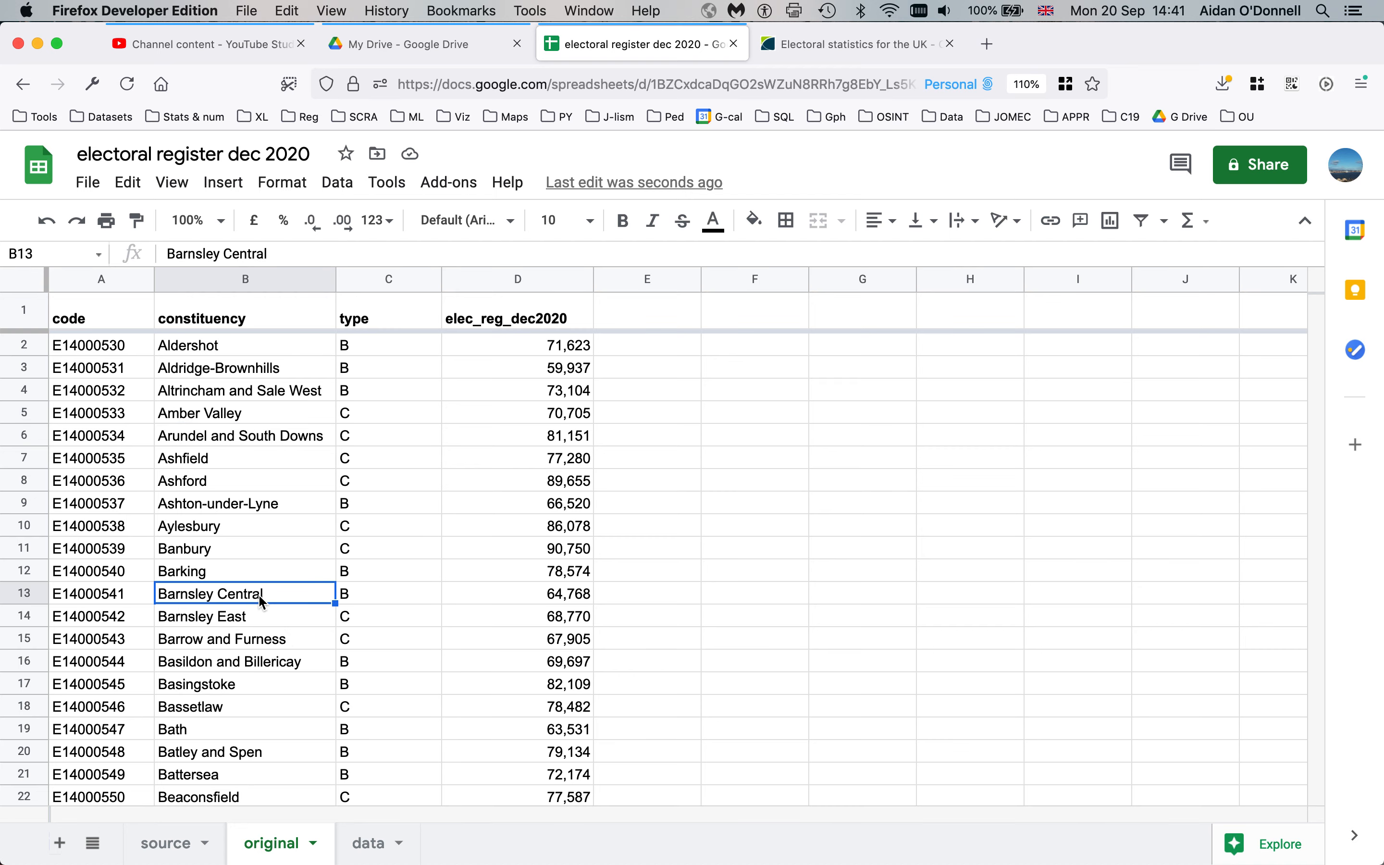
{"action": "left_click", "coordinate": [366, 845]}
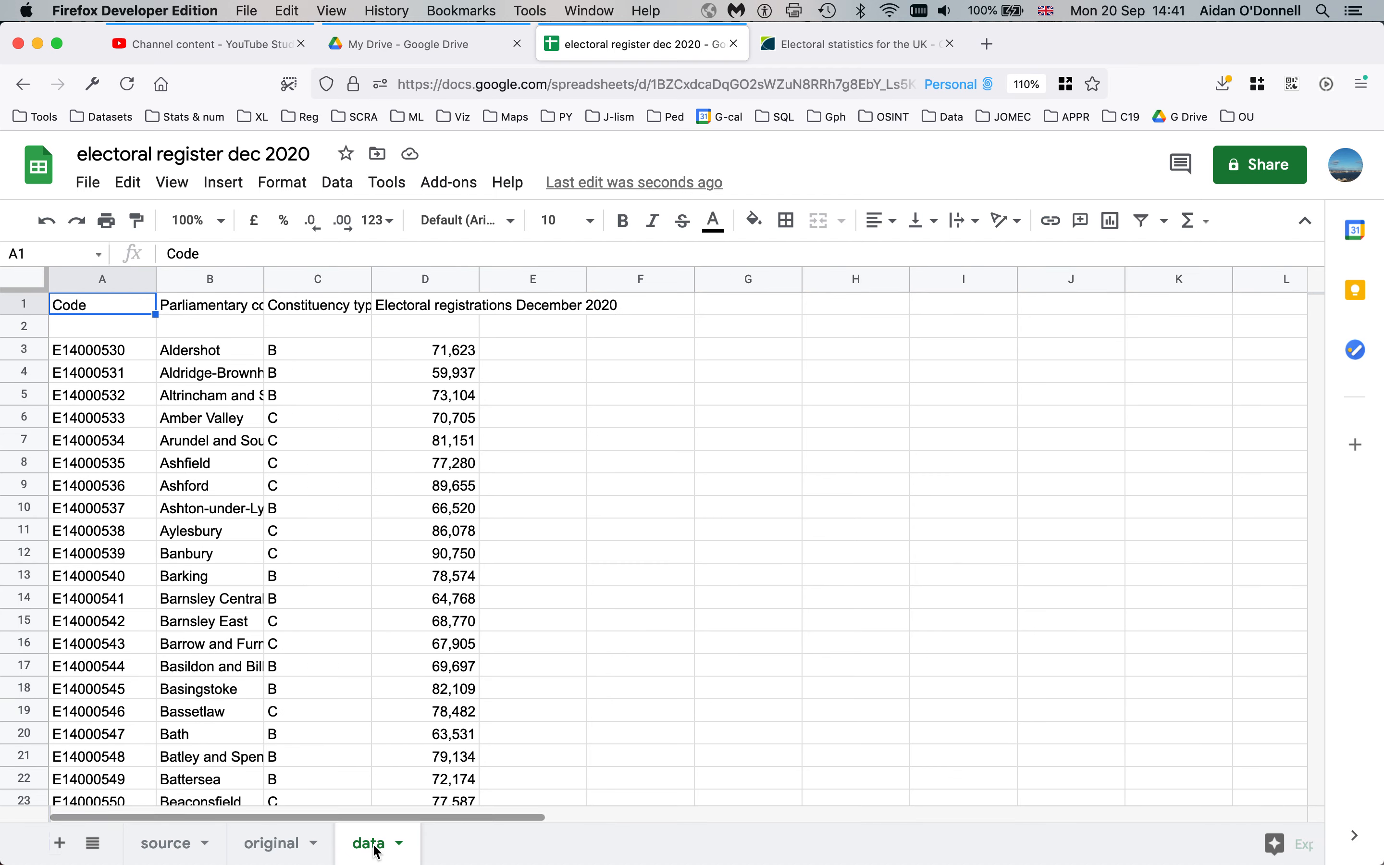
Rename the raw 'data' sheet to 'original data'
{"action": "left_click", "coordinate": [282, 850]}
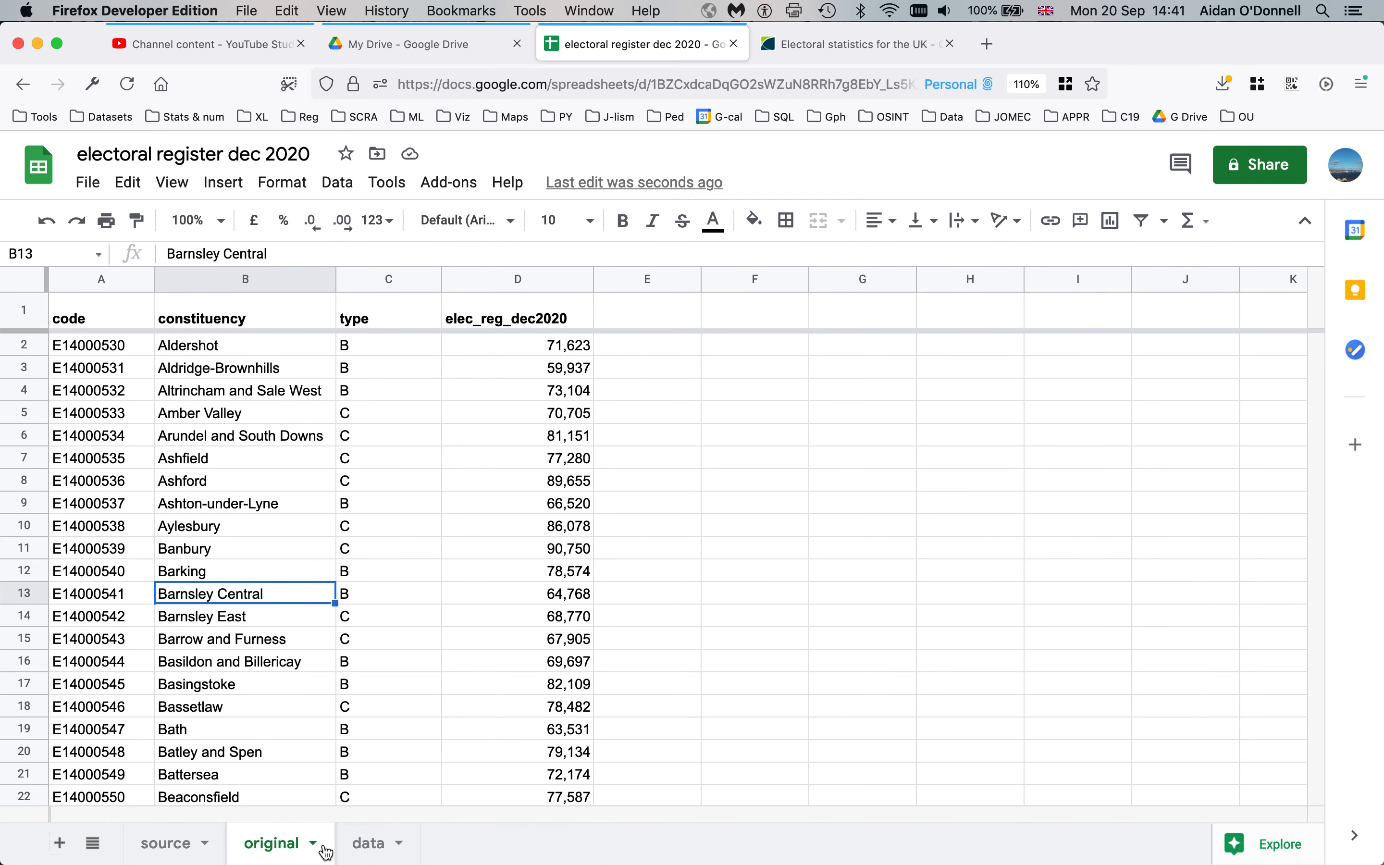
{"action": "double_click", "coordinate": [374, 844]}
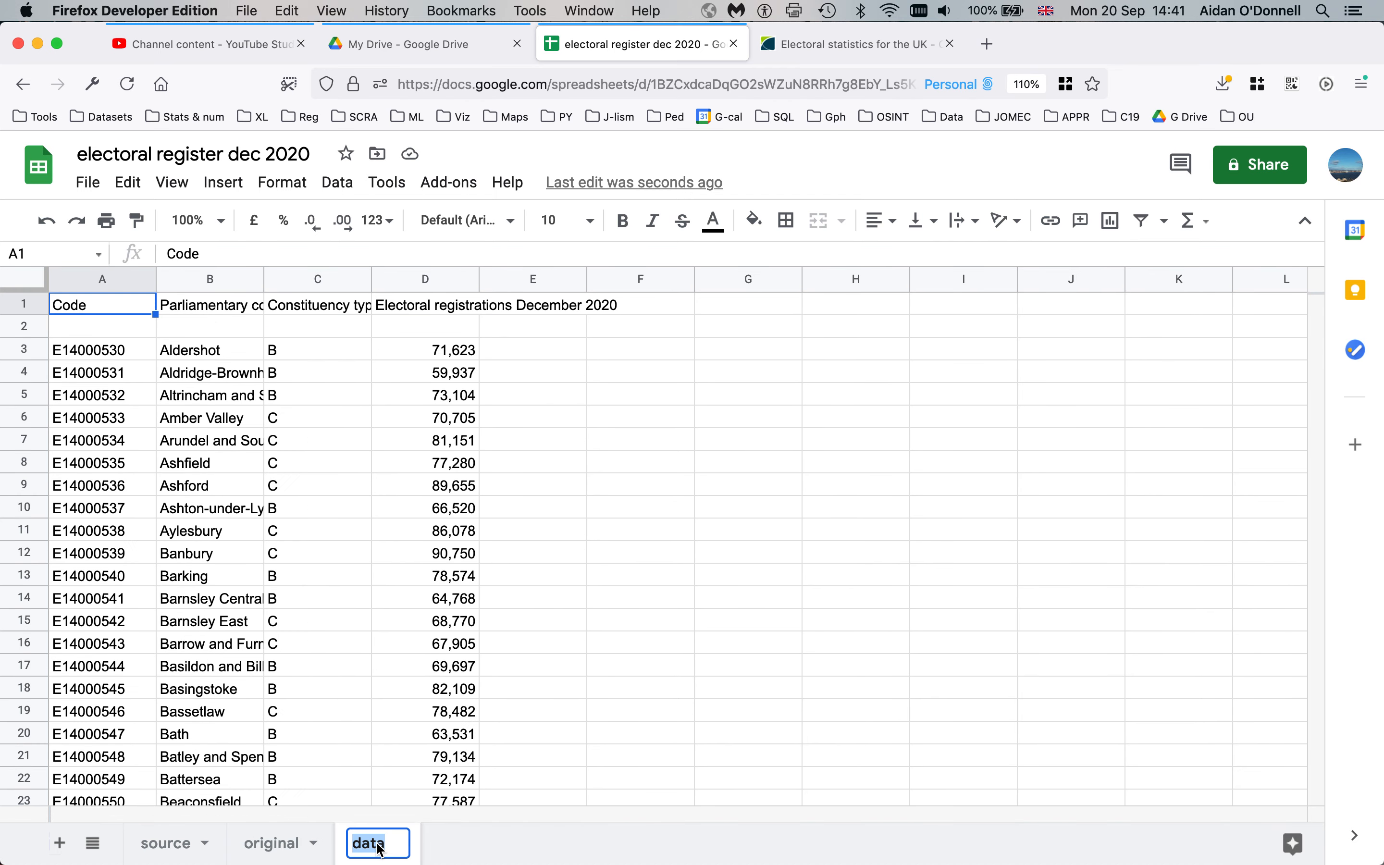
{"action": "type", "text": "original data"}
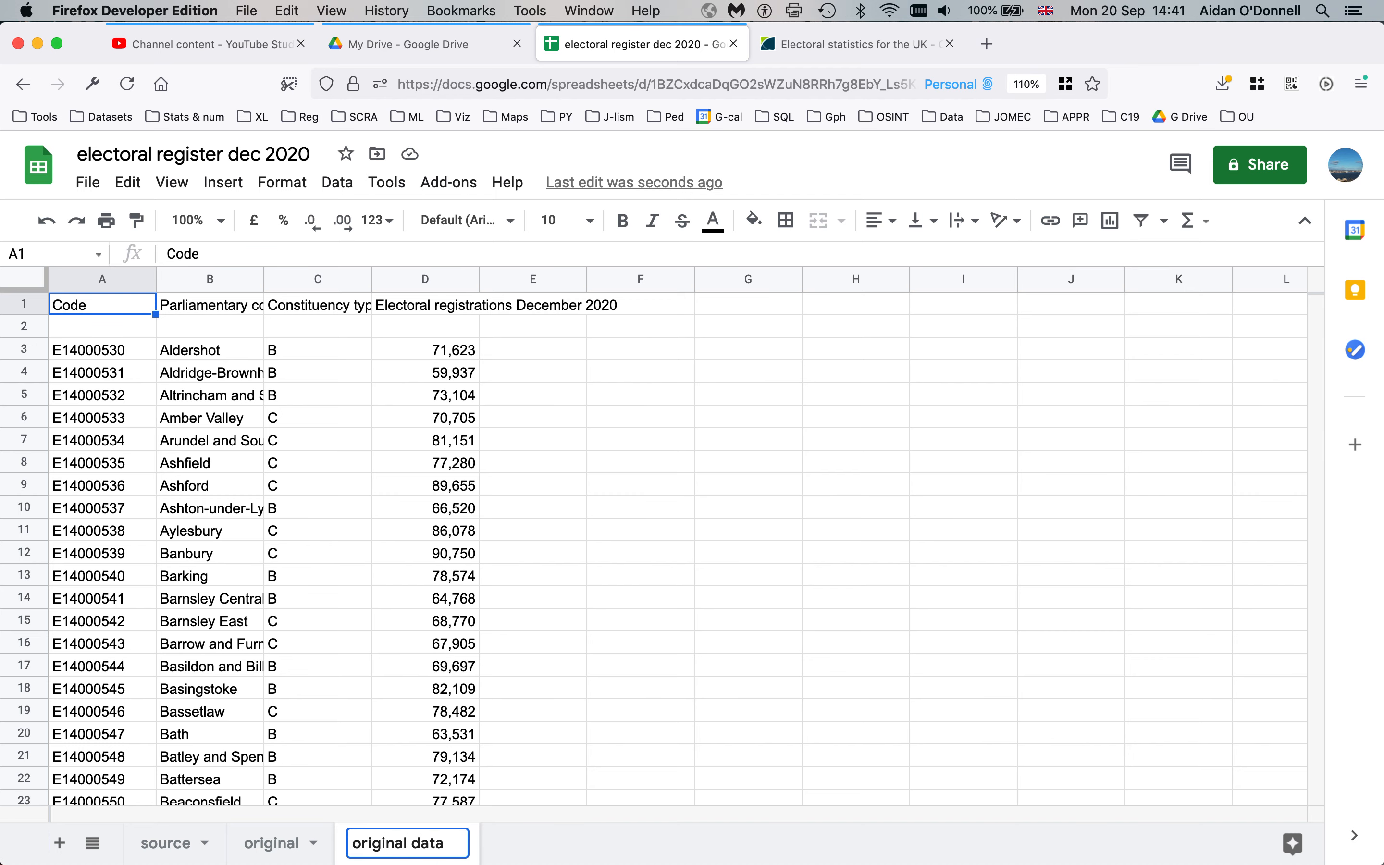
{"action": "key", "text": "Return"}
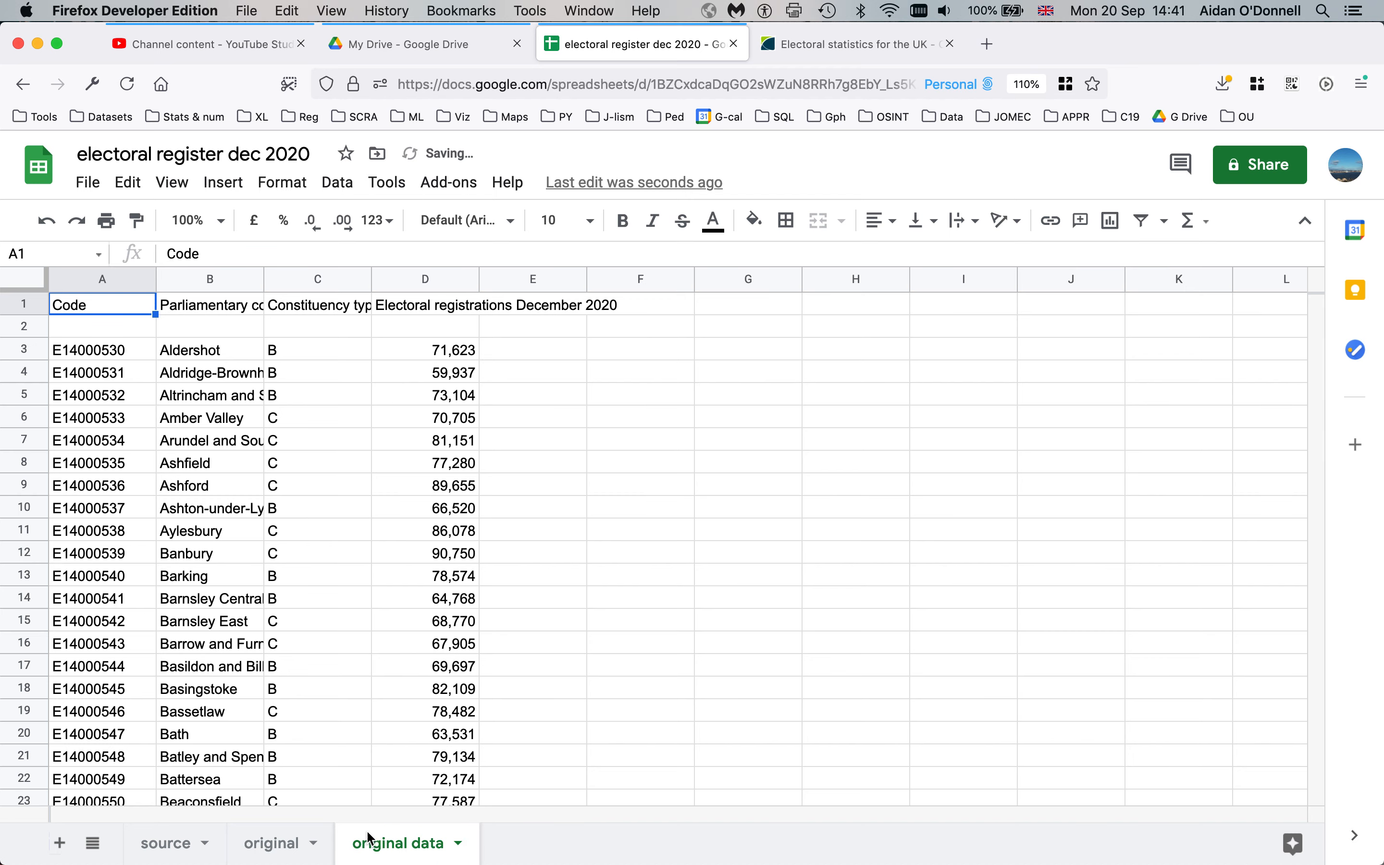
Rename the 'original' sheet to 'data' and move it after 'original data' in the tab order
{"action": "double_click", "coordinate": [280, 843]}
{"action": "type", "text": "data"}
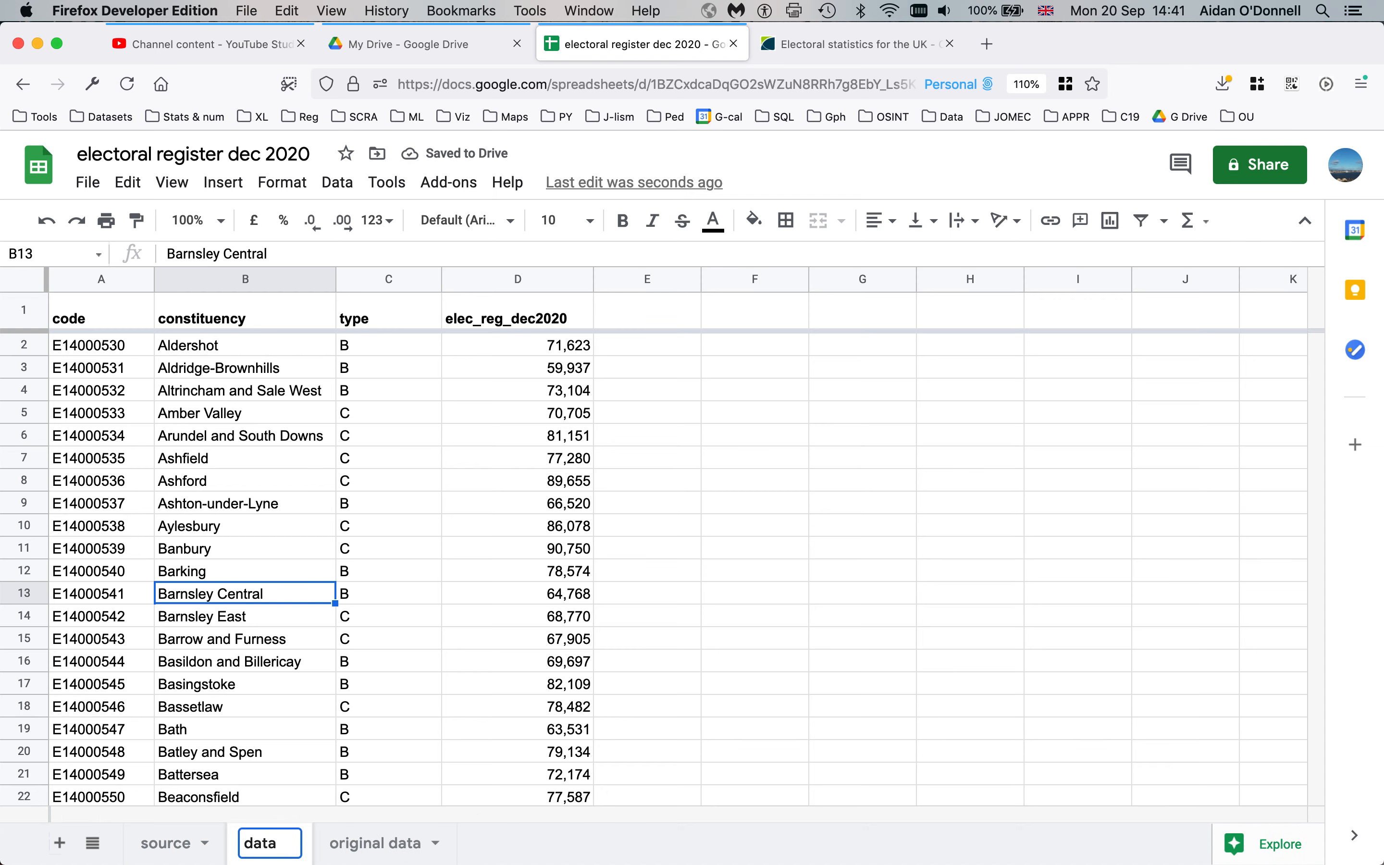
{"action": "key", "text": "Return"}
{"action": "left_click_drag", "start_coordinate": [273, 843], "coordinate": [408, 839]}
{"action": "left_click_drag", "start_coordinate": [314, 844], "coordinate": [445, 849]}
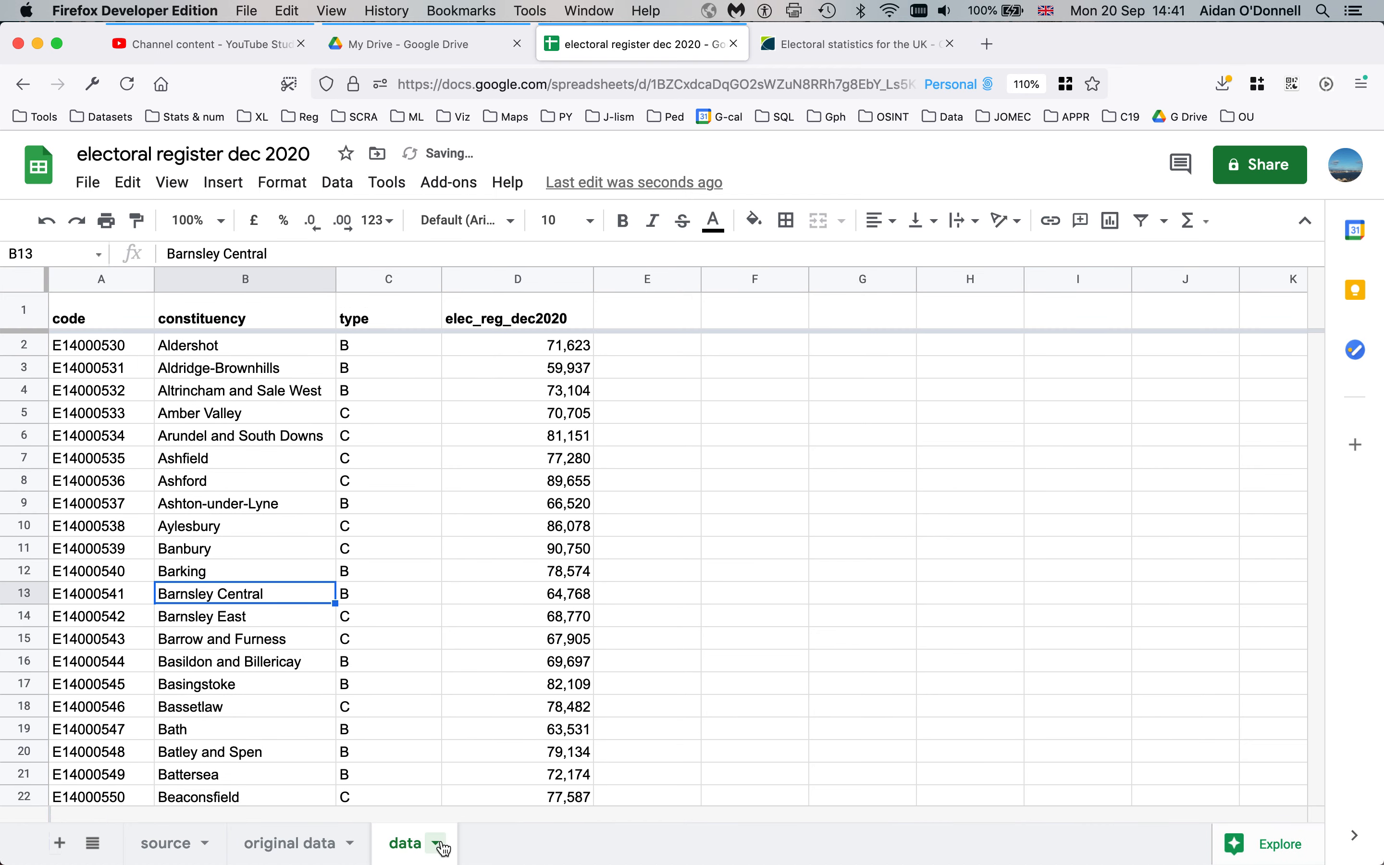
{"action": "left_click", "coordinate": [253, 482]}
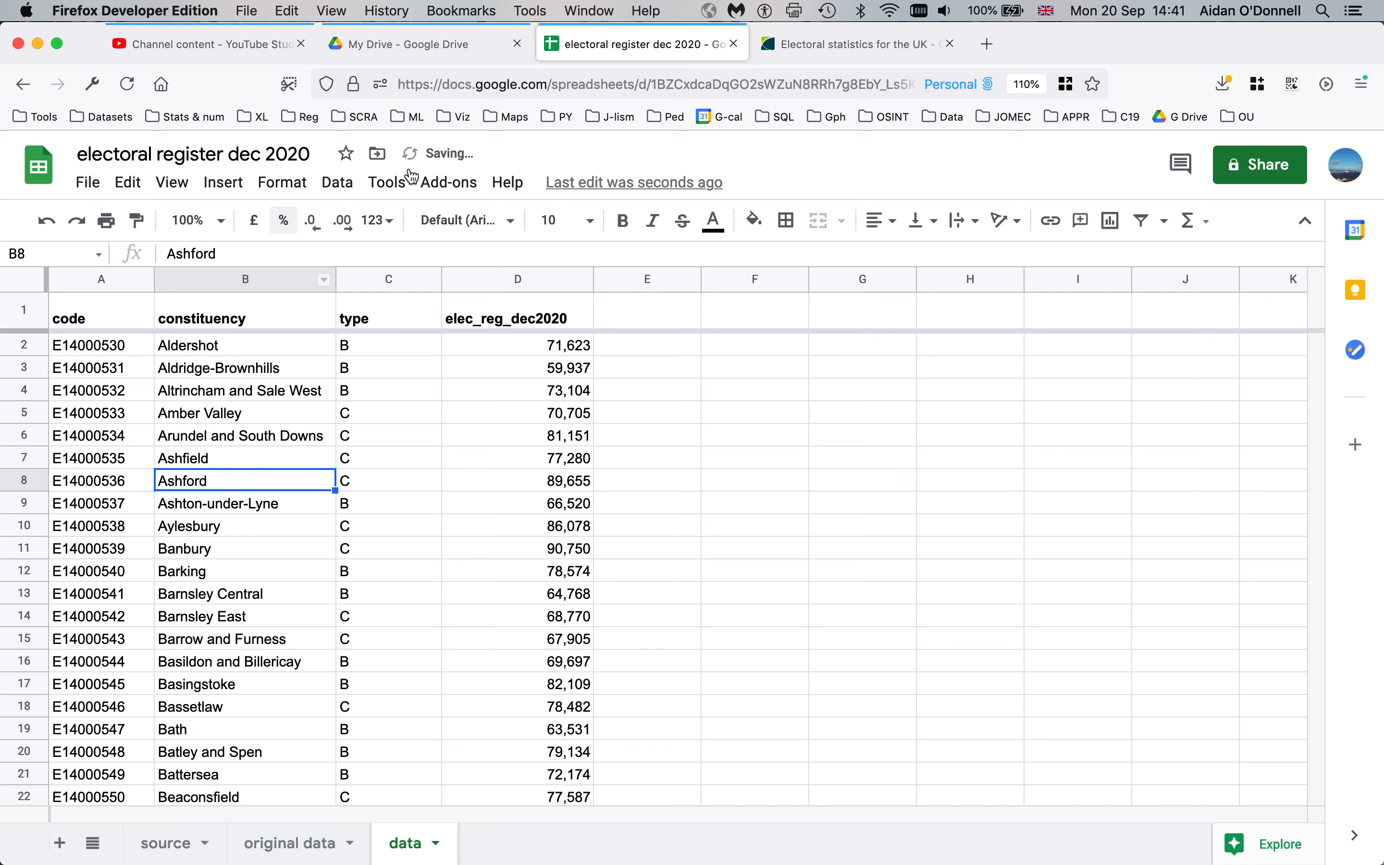
{"action": "left_click", "coordinate": [359, 280]}
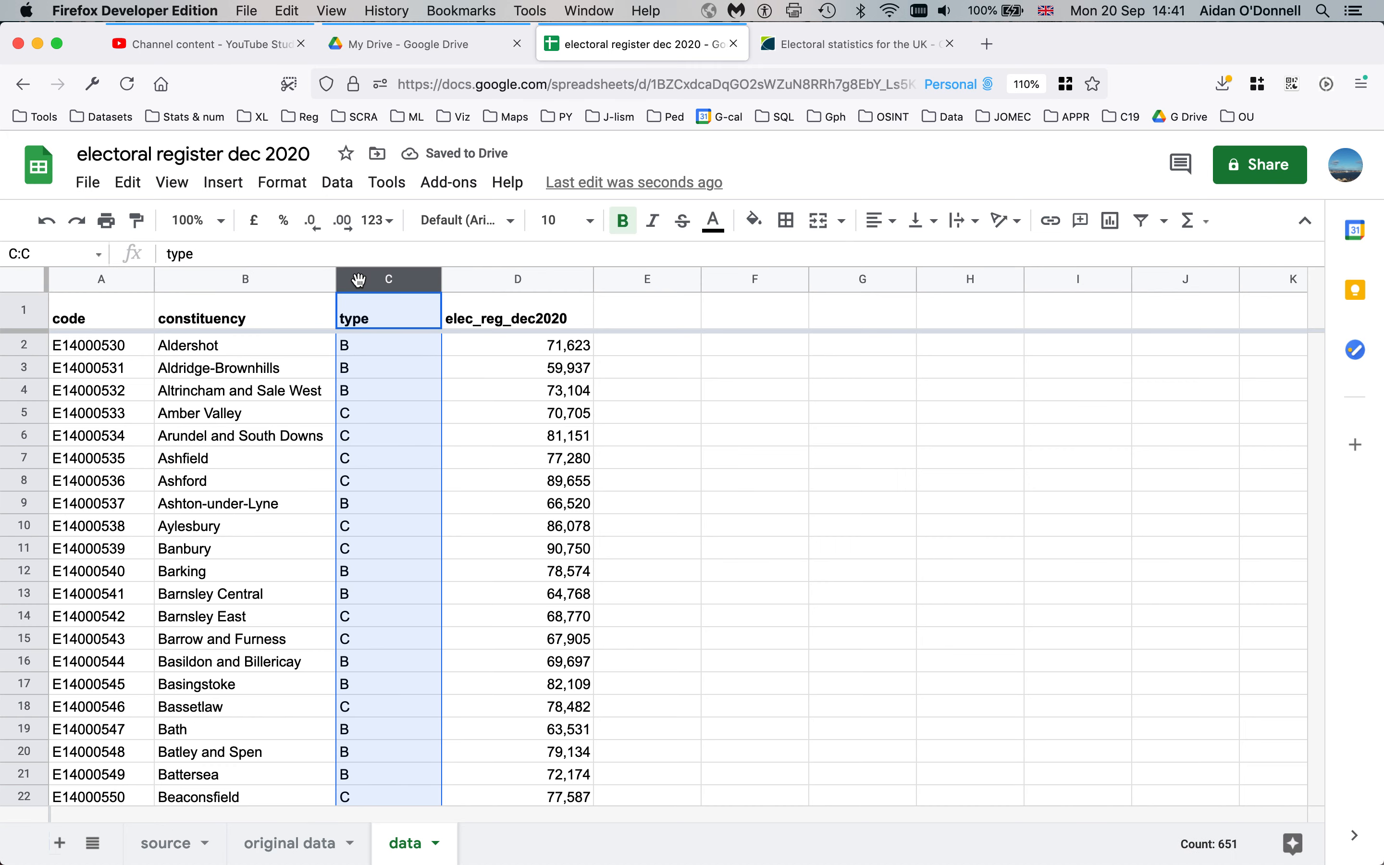
{"action": "right_click", "coordinate": [359, 280]}
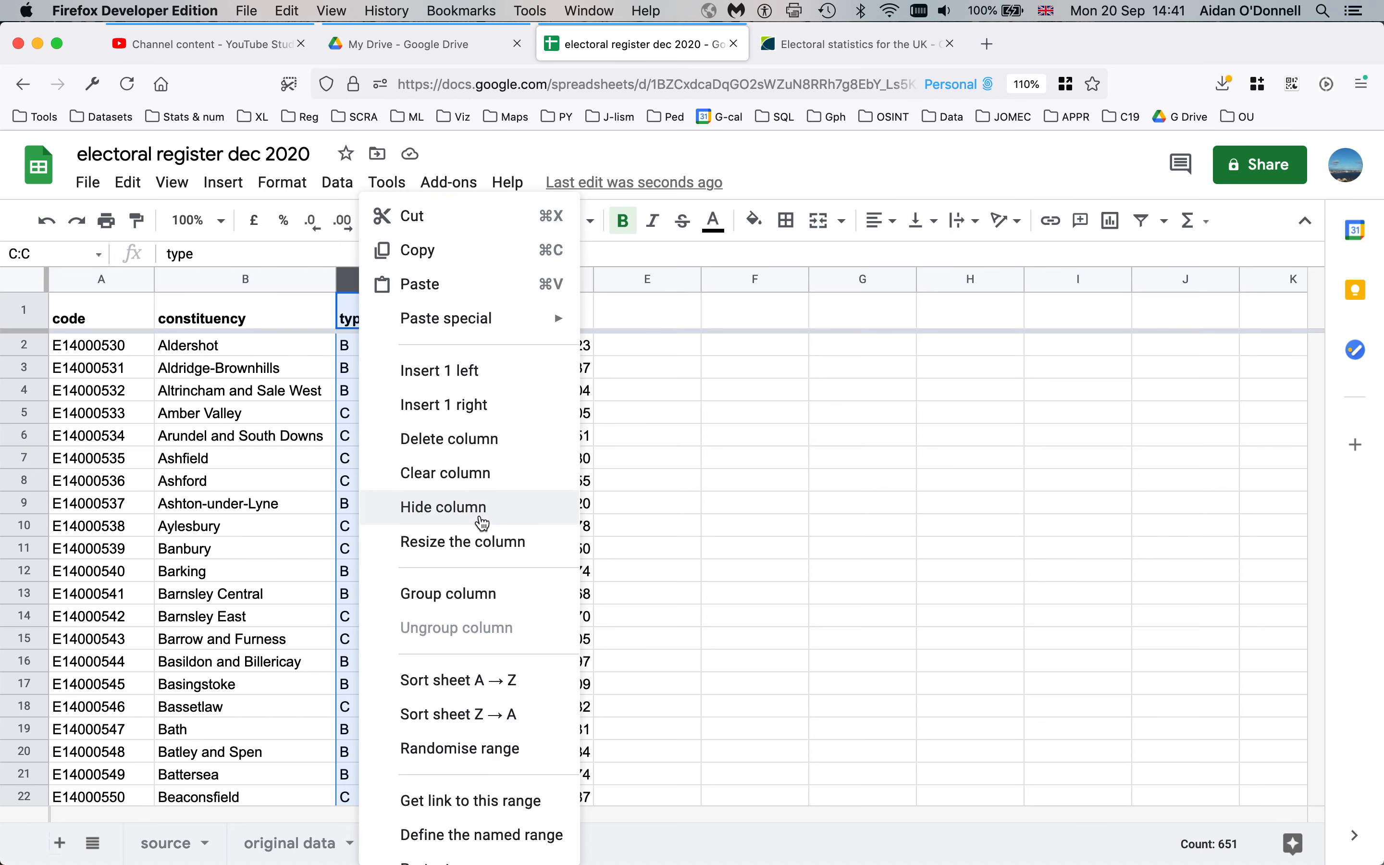
{"action": "left_click", "coordinate": [482, 523]}
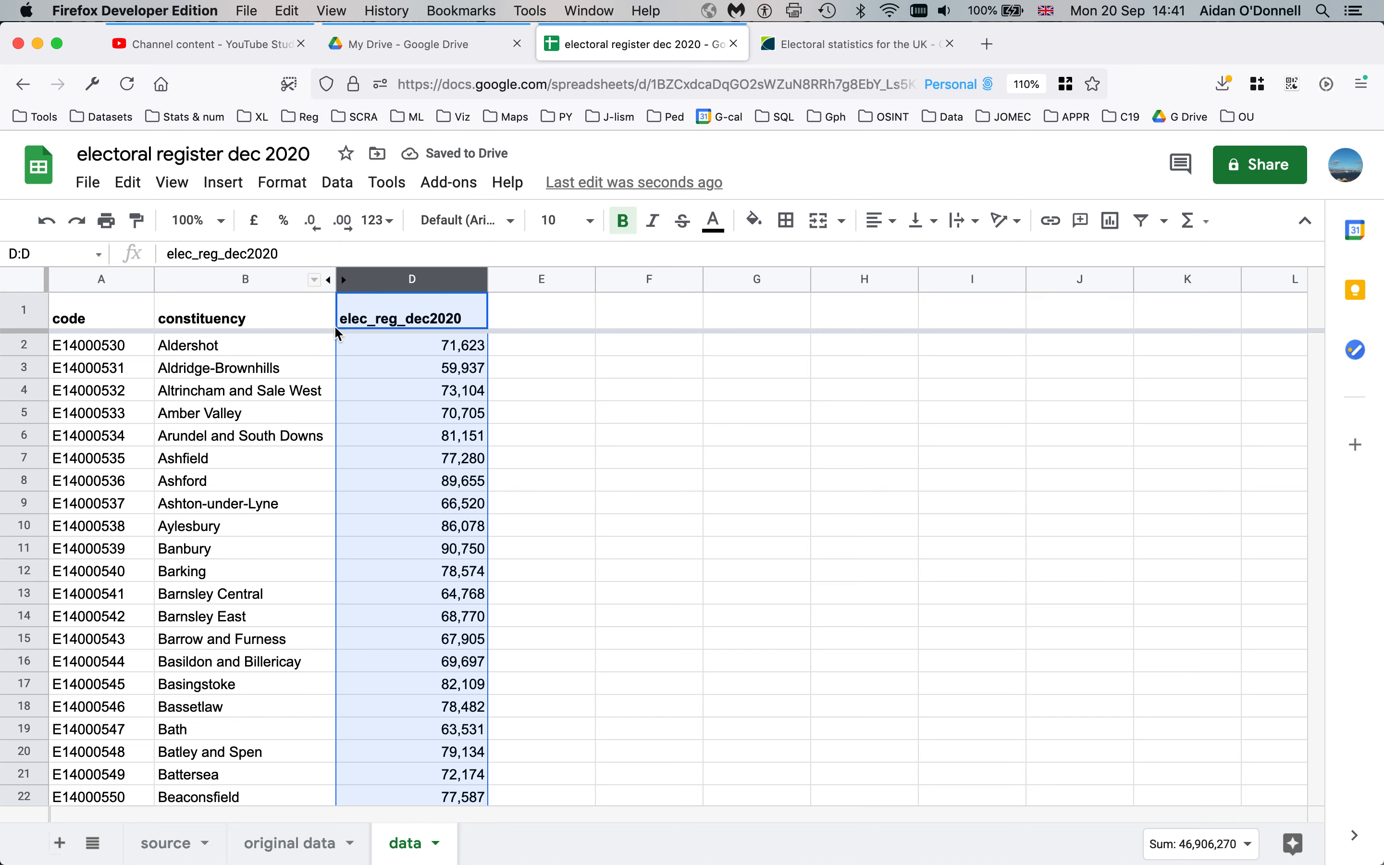
{"action": "left_click", "coordinate": [250, 280]}
{"action": "left_click", "coordinate": [412, 277], "text": "shift"}
{"action": "right_click", "coordinate": [413, 279]}
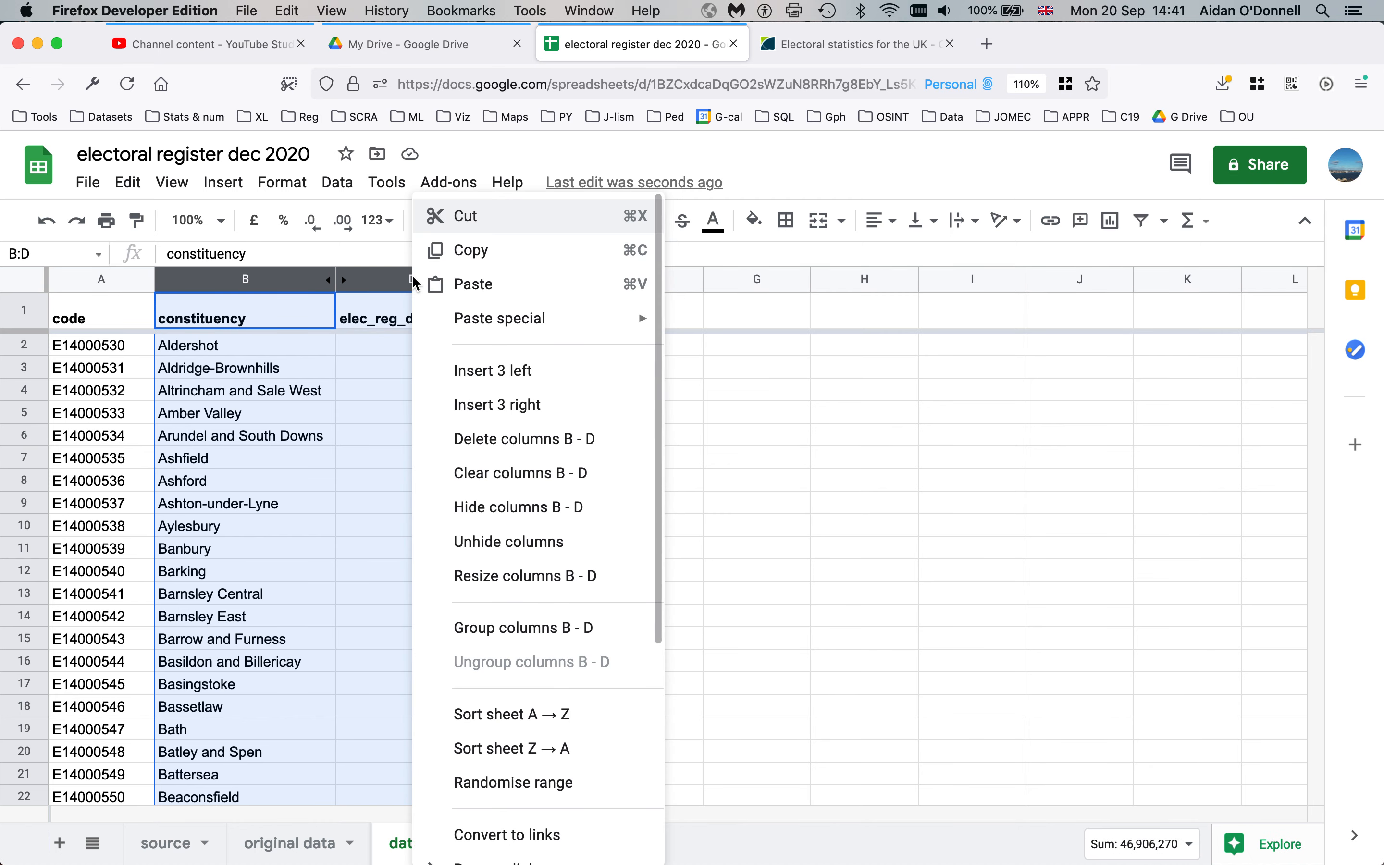
{"action": "left_click", "coordinate": [509, 544]}
{"action": "left_click", "coordinate": [390, 445]}
{"action": "left_click", "coordinate": [370, 276]}
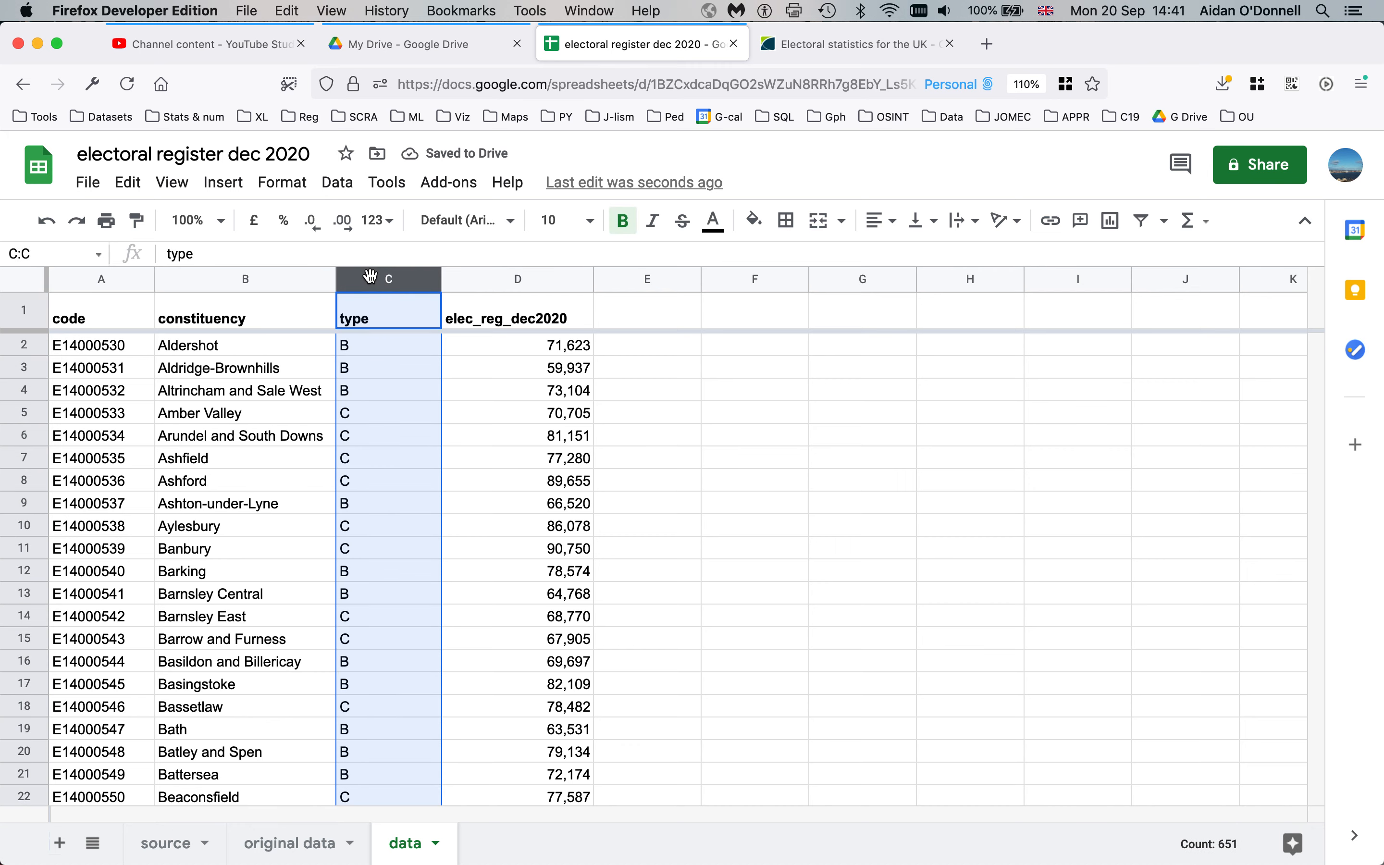
{"action": "left_click", "coordinate": [370, 276]}
{"action": "right_click", "coordinate": [370, 277]}
{"action": "left_click", "coordinate": [452, 445]}
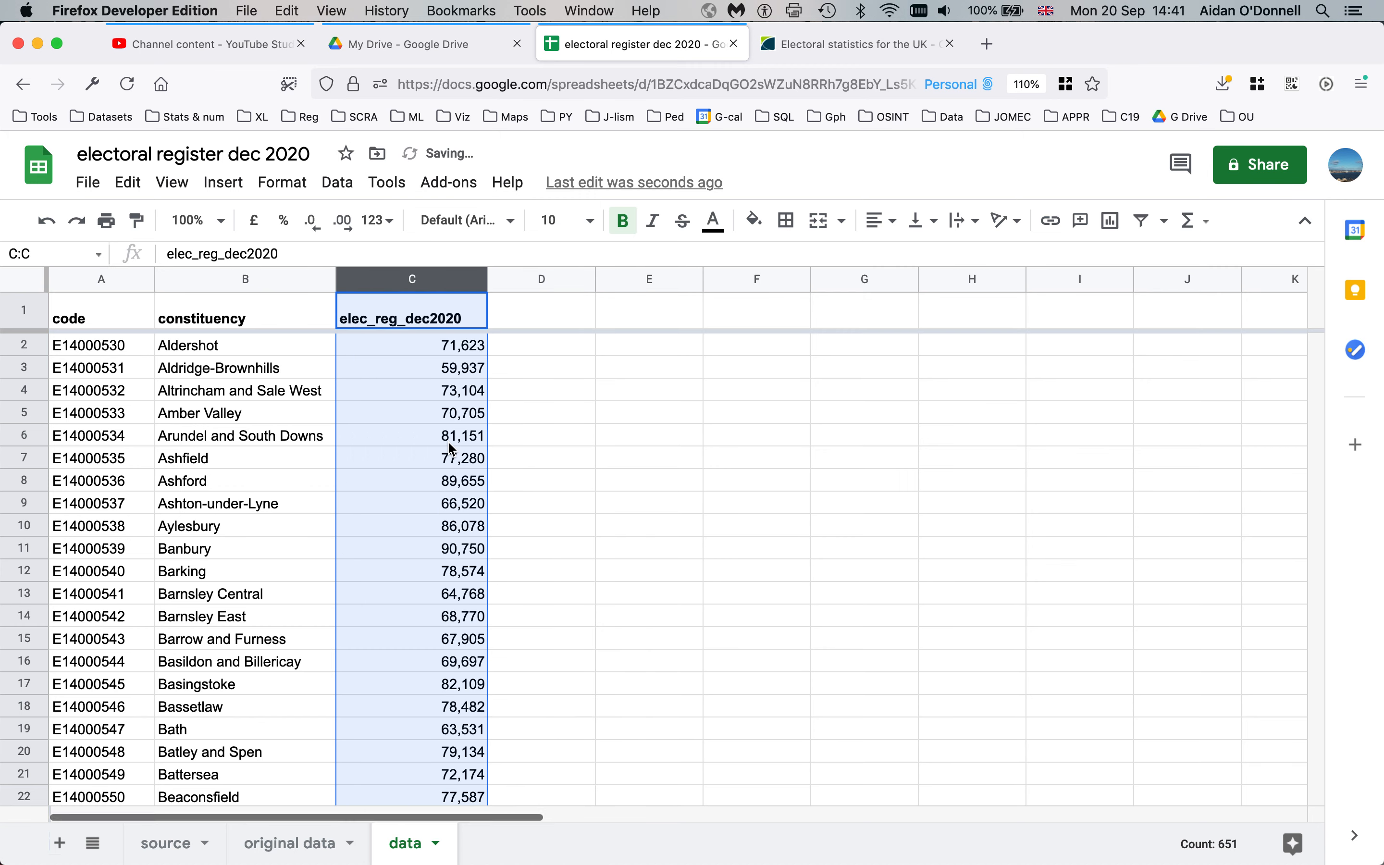
{"action": "left_click", "coordinate": [403, 444]}
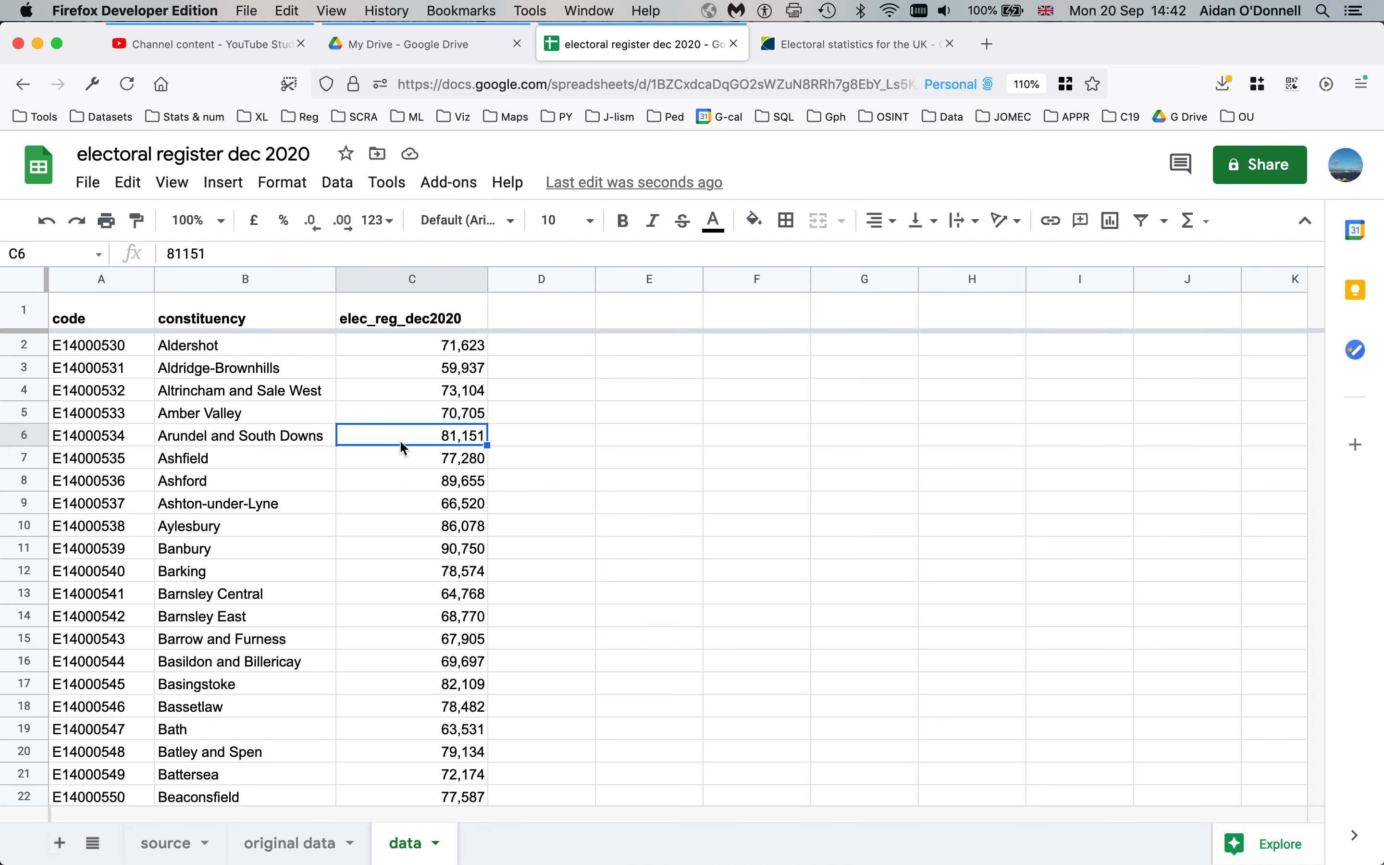
{"action": "key", "text": "super+z"}
{"action": "left_click", "coordinate": [403, 448]}
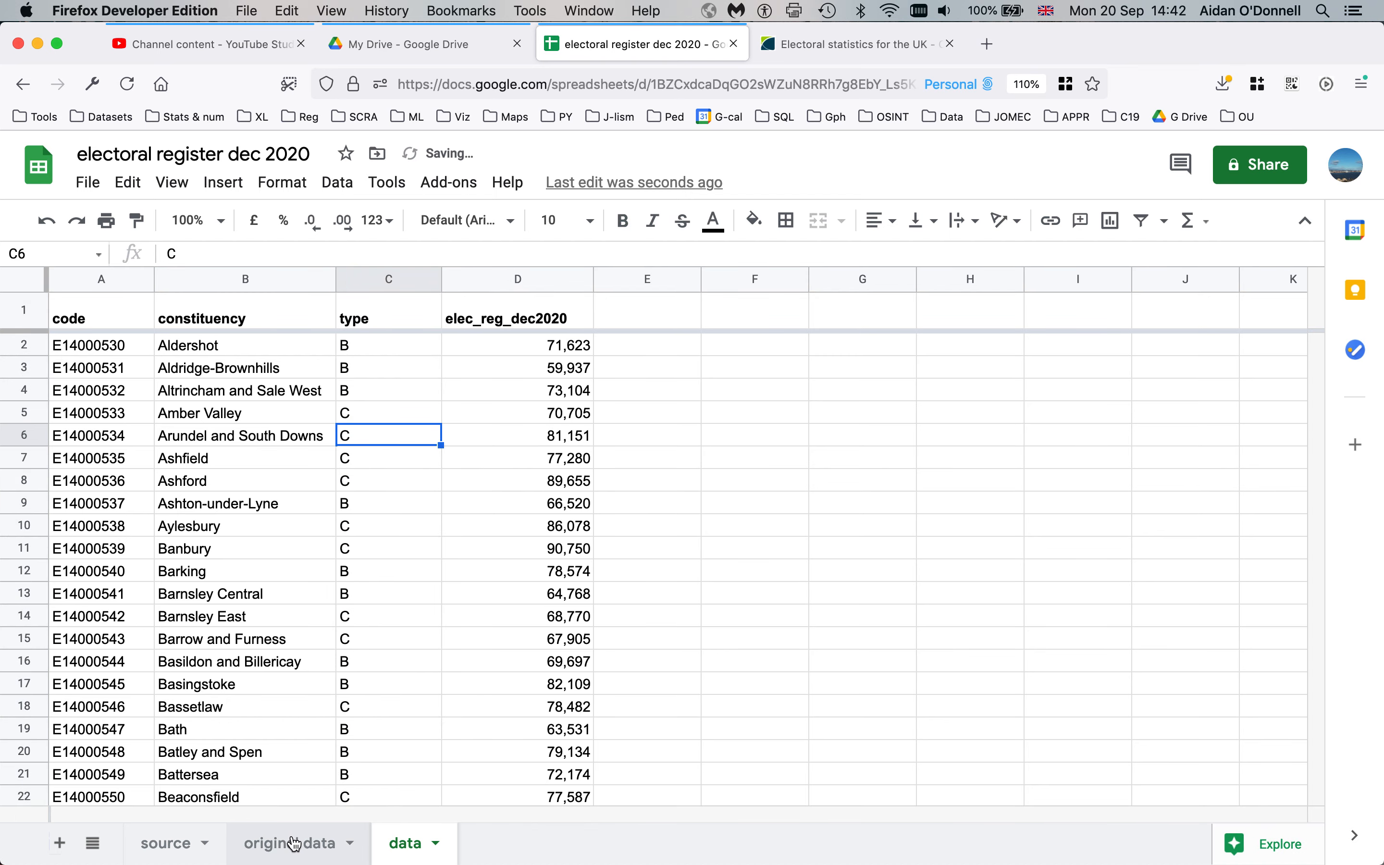
{"action": "left_click", "coordinate": [294, 843]}
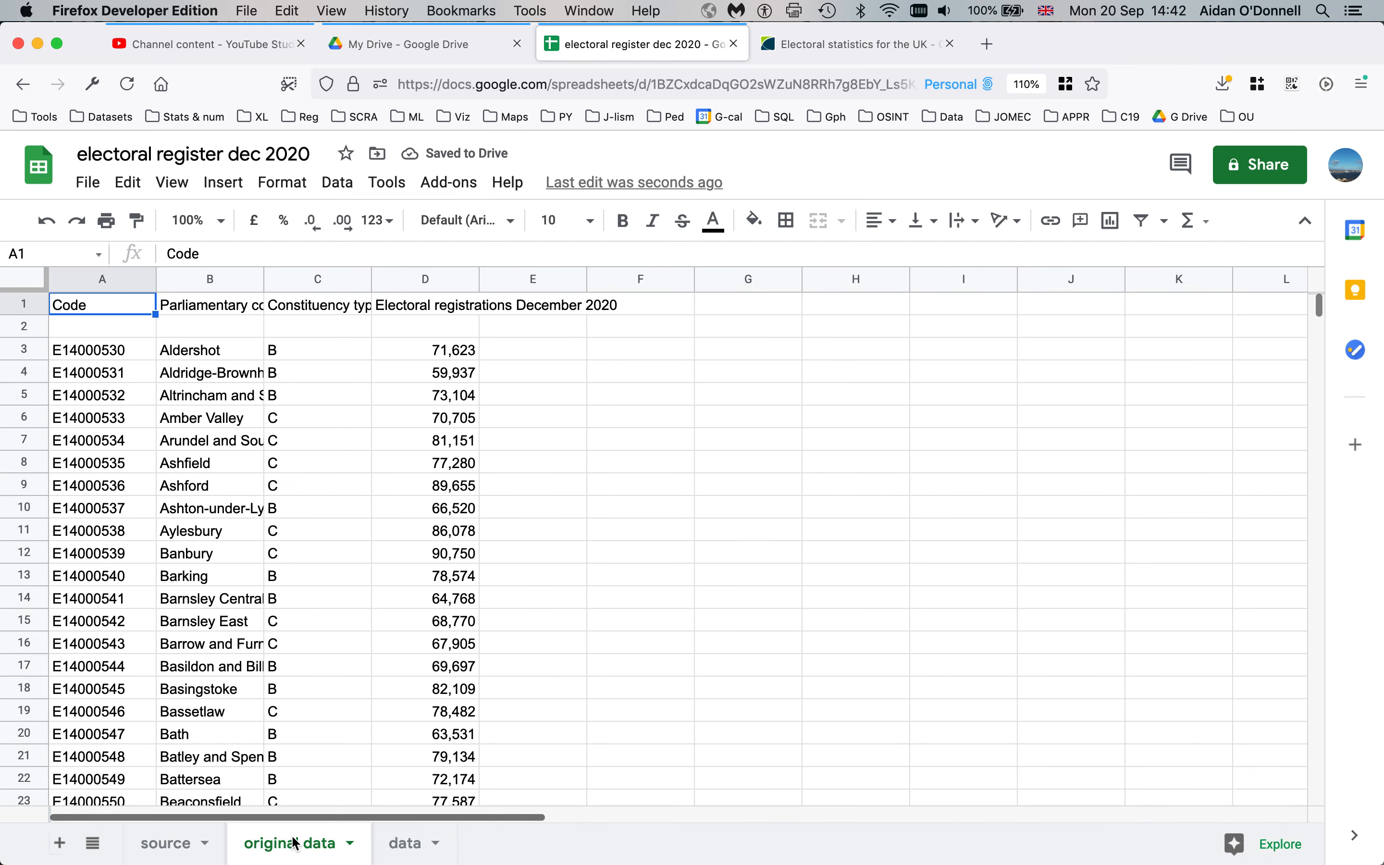
{"action": "left_click", "coordinate": [413, 844]}
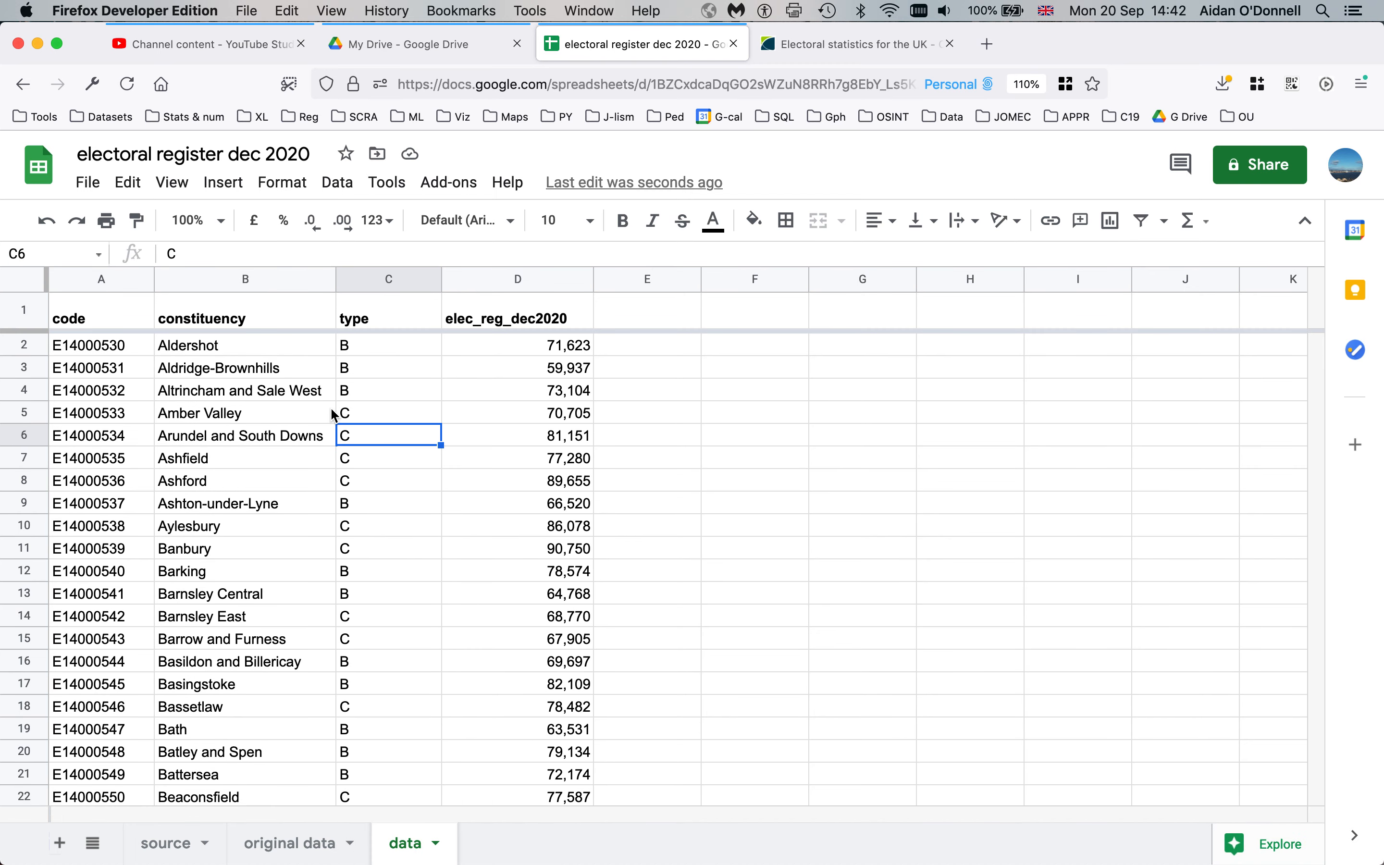
{"action": "left_click", "coordinate": [408, 355]}
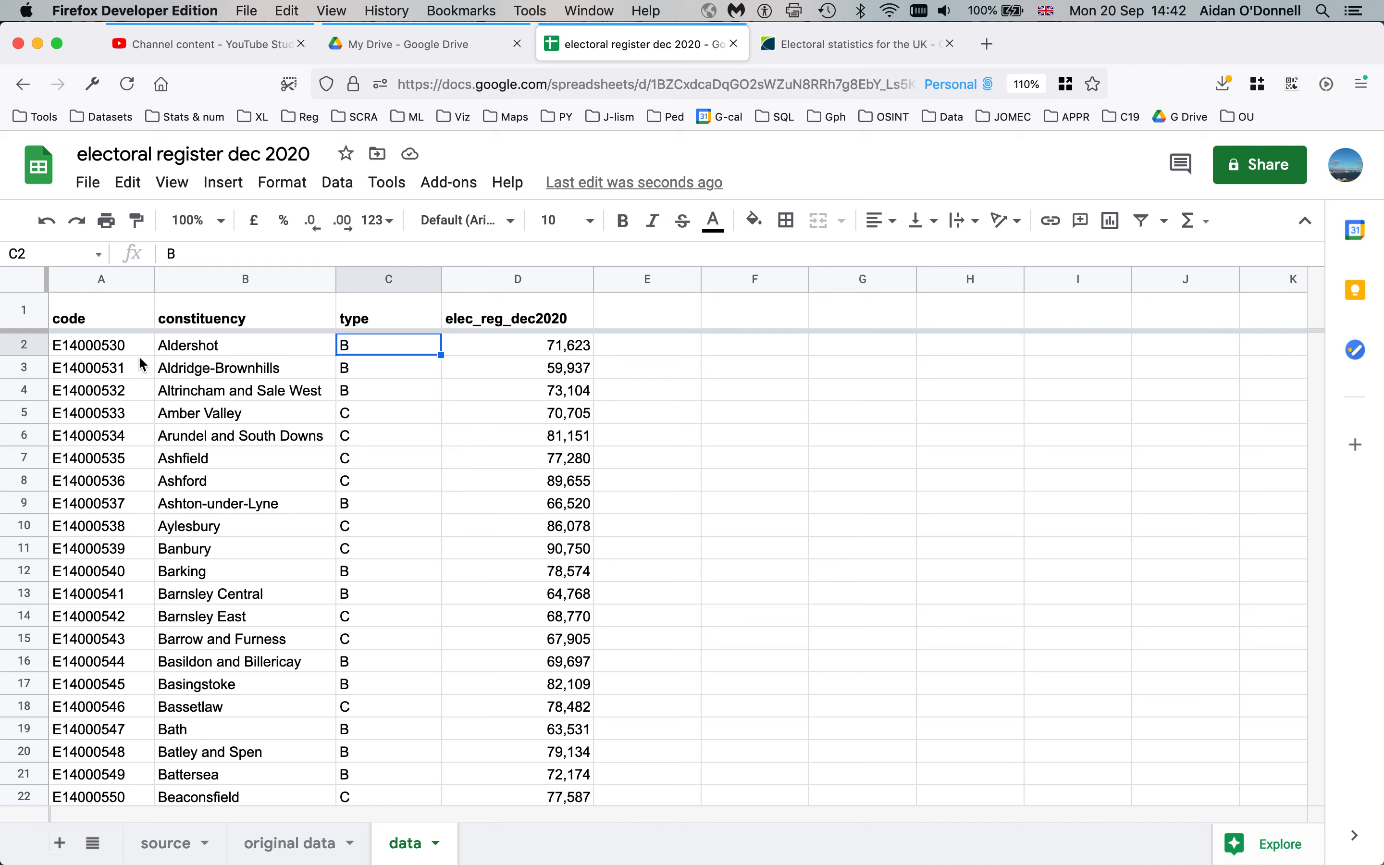
Jump between the top and bottom edges of the code column, ending on the first code in A2
{"action": "left_click", "coordinate": [115, 351]}
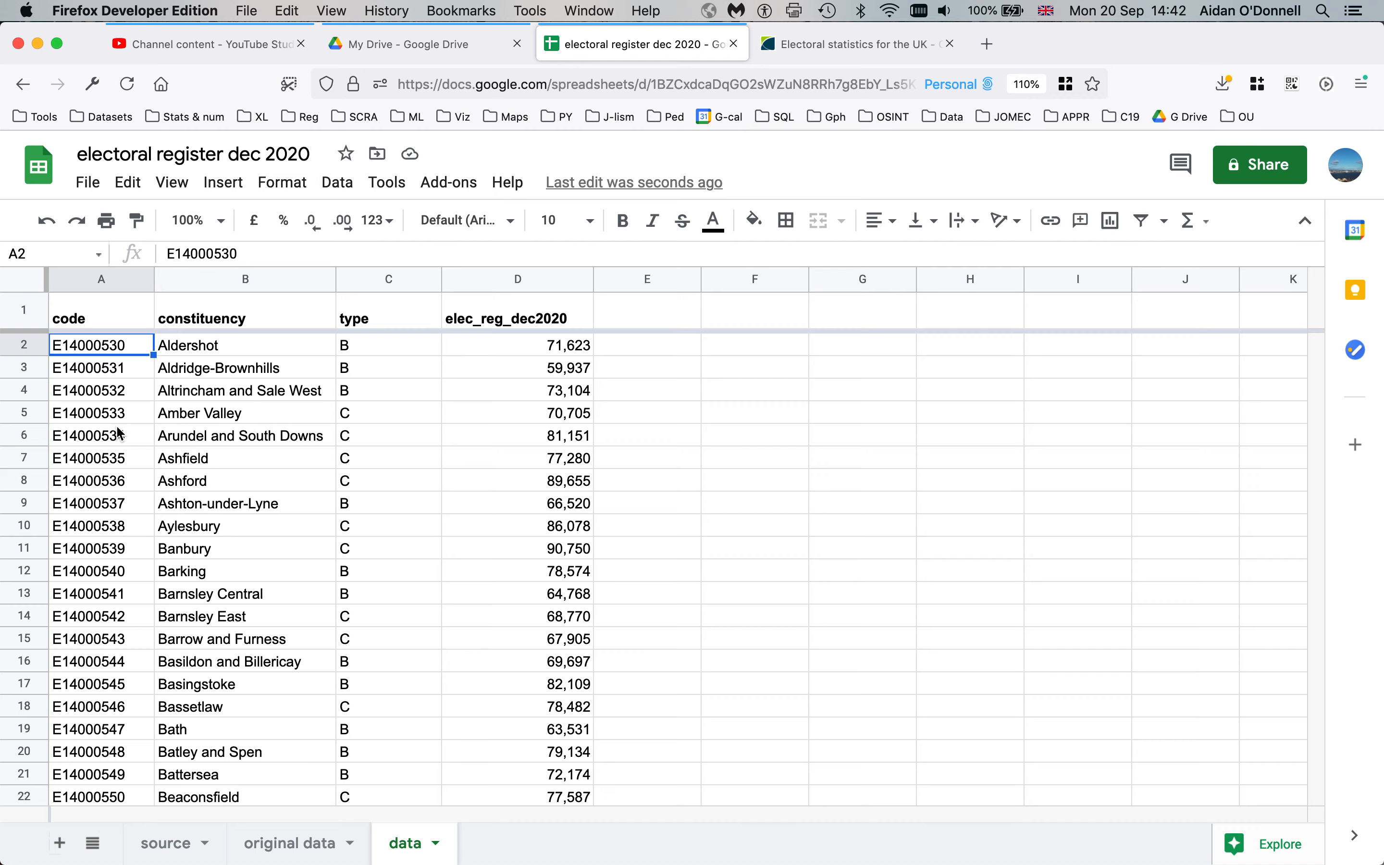
{"action": "scroll", "coordinate": [120, 433], "scroll_direction": "down", "scroll_amount": 18}
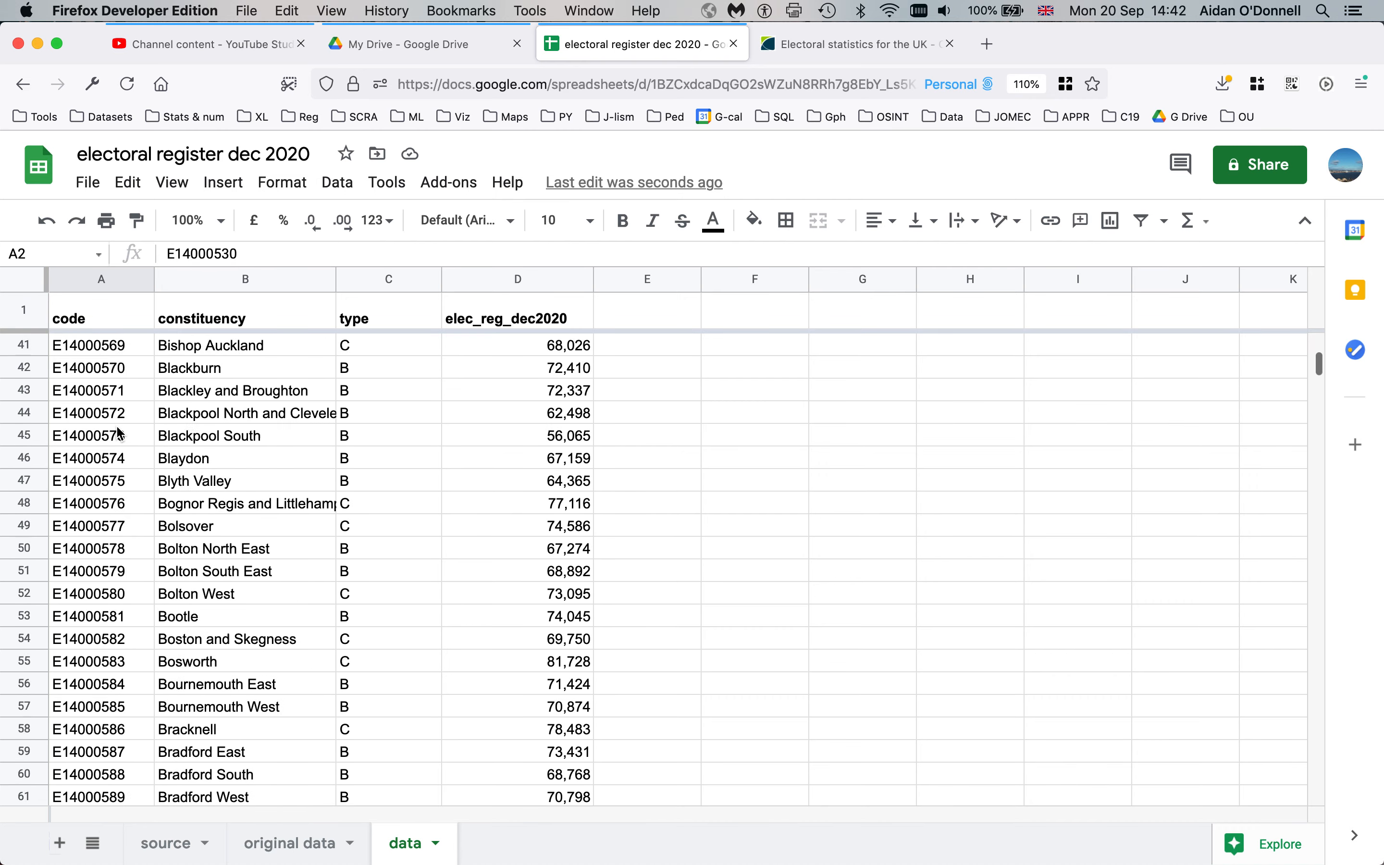
{"action": "scroll", "coordinate": [120, 433], "scroll_direction": "down", "scroll_amount": 18}
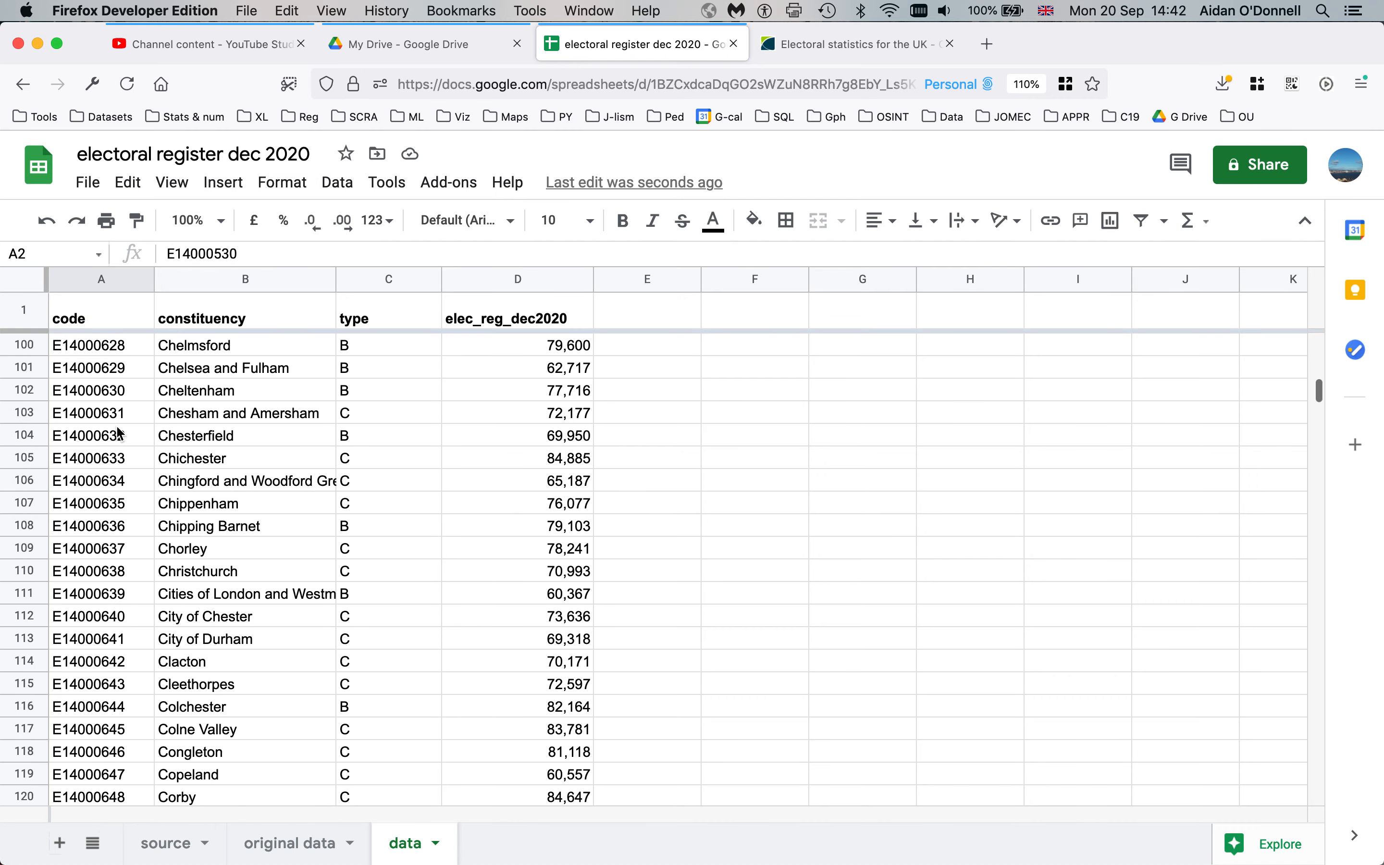
{"action": "left_click", "coordinate": [120, 433]}
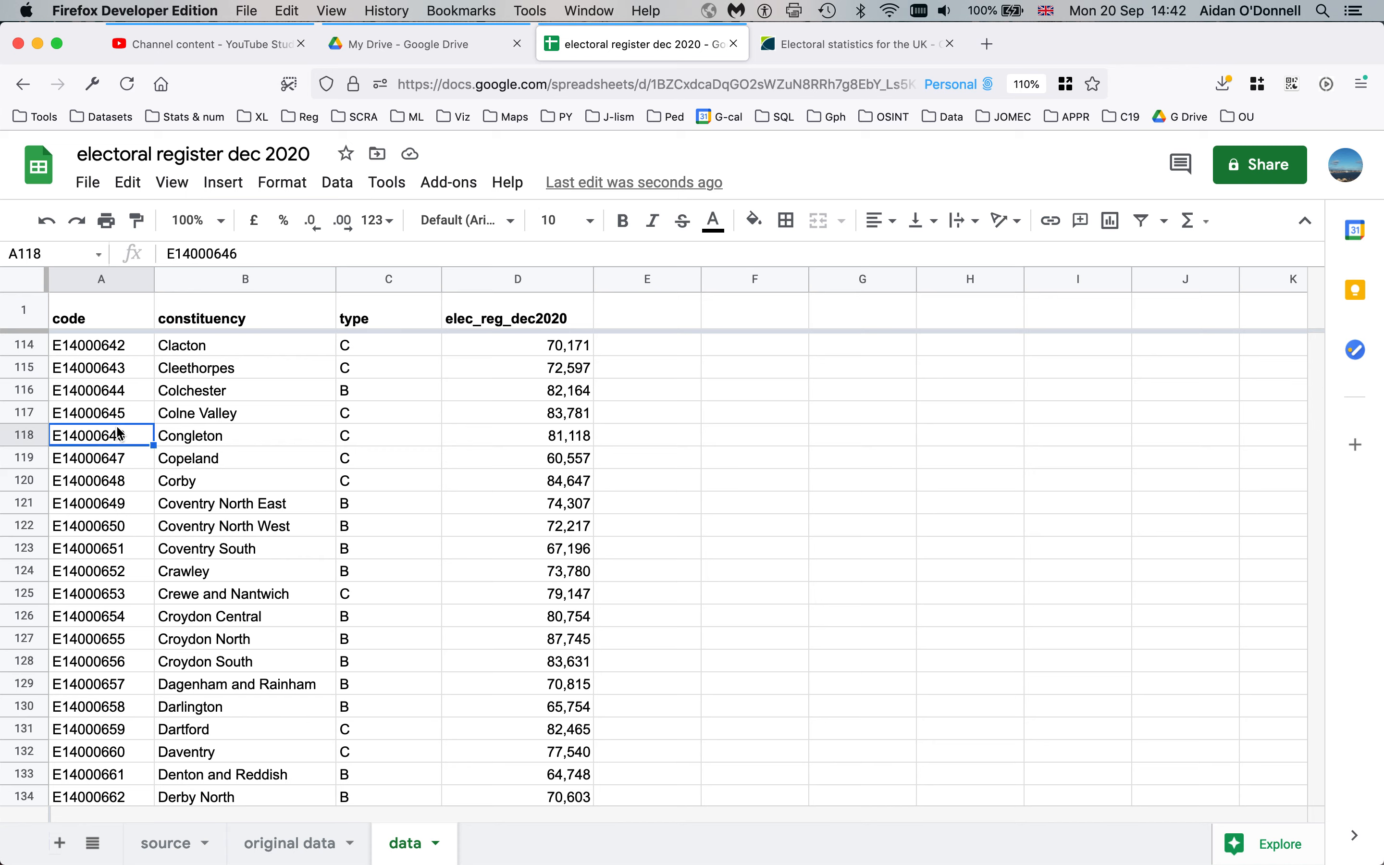
{"action": "key", "text": "super+Up"}
{"action": "key", "text": "Down"}
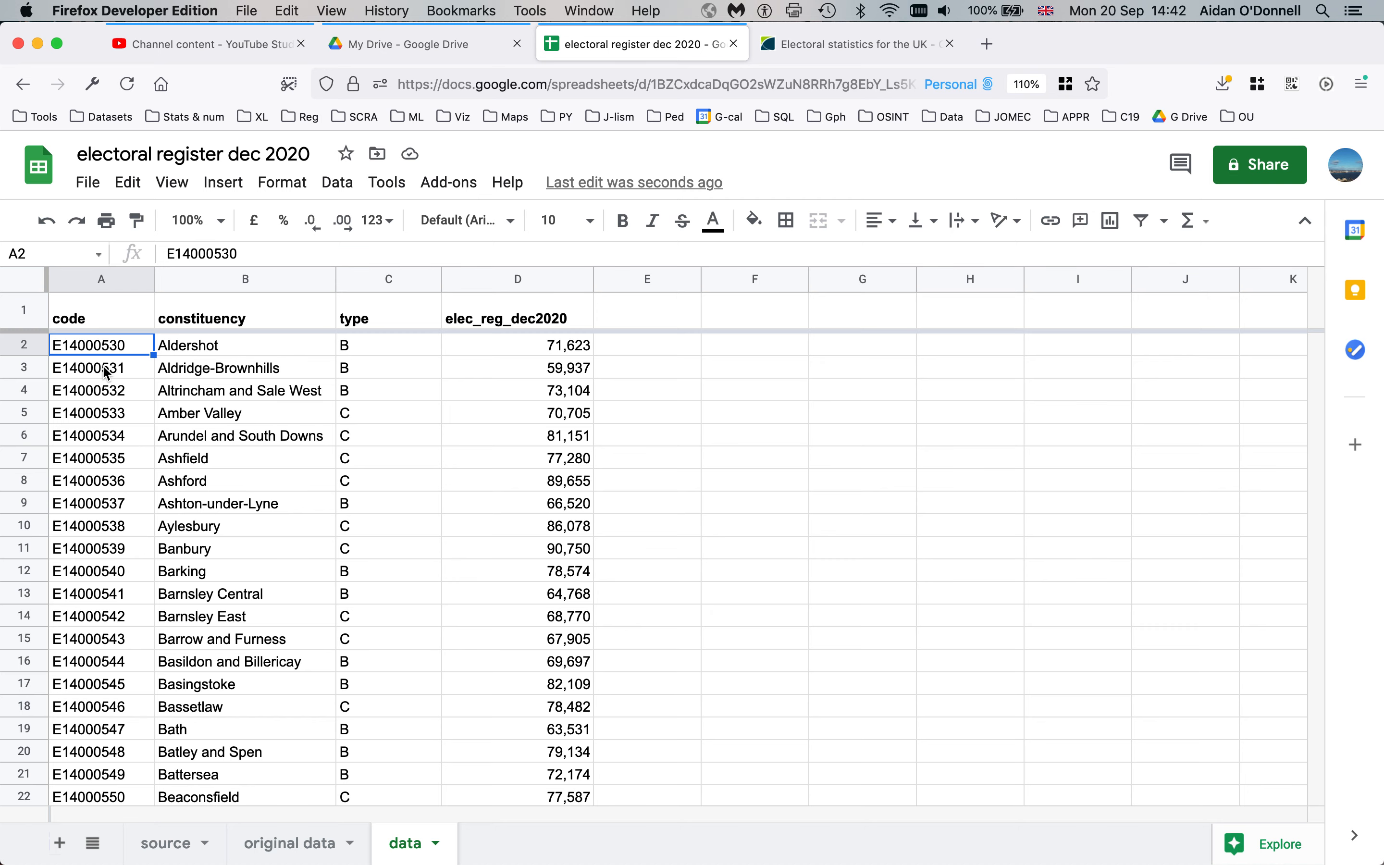
{"action": "key", "text": "super+Down"}
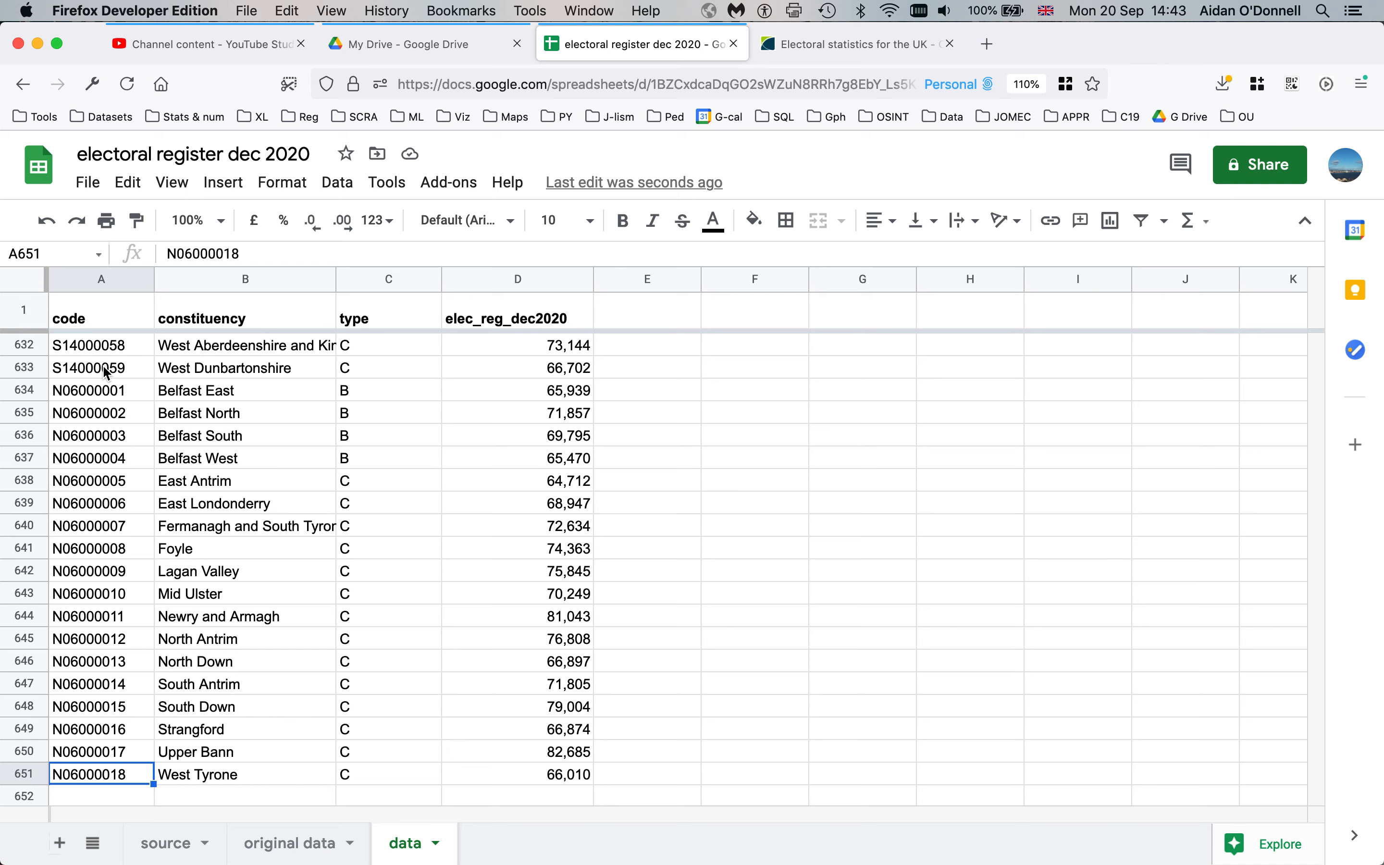
{"action": "key", "text": "super+Up"}
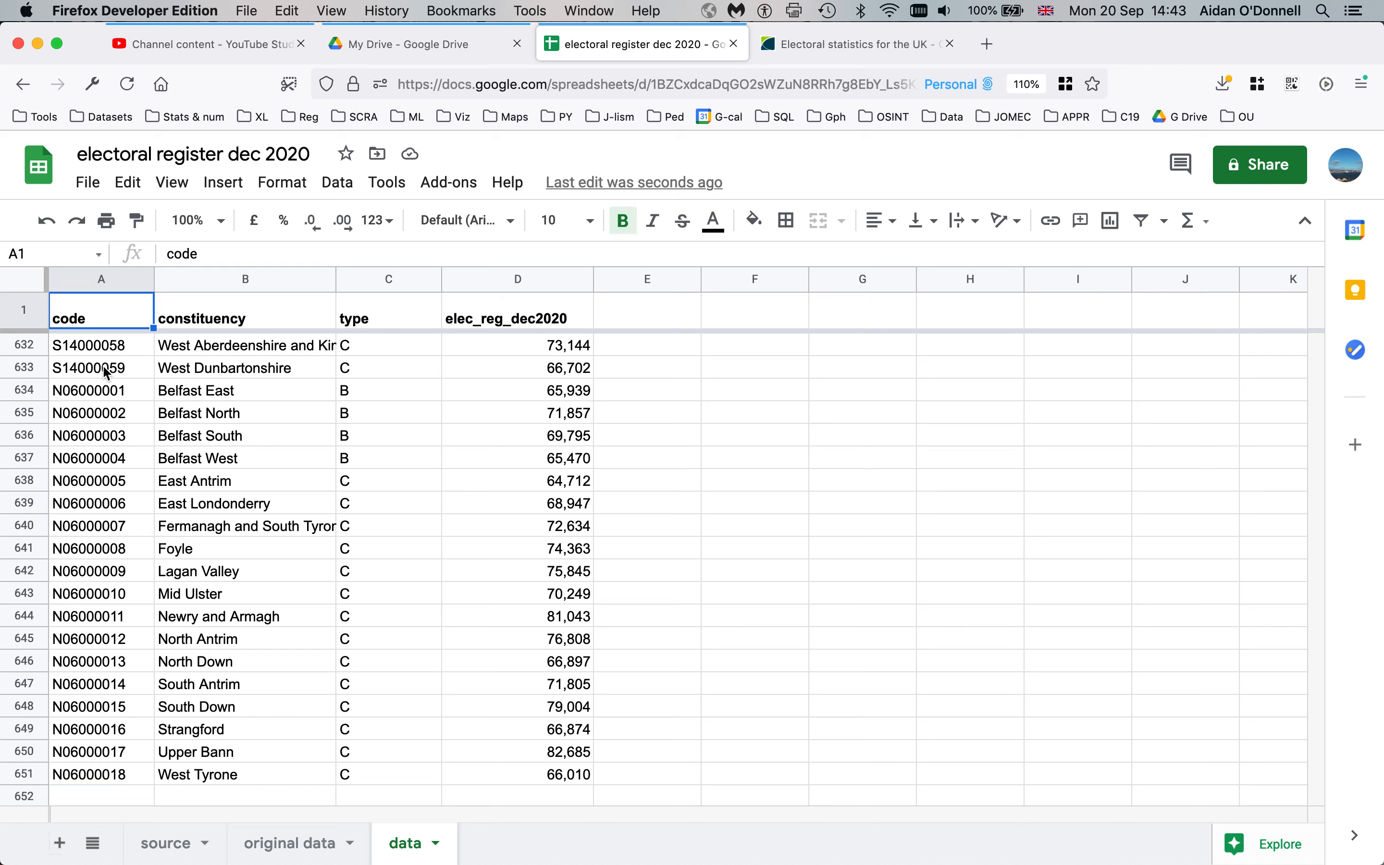
{"action": "key", "text": "Down"}
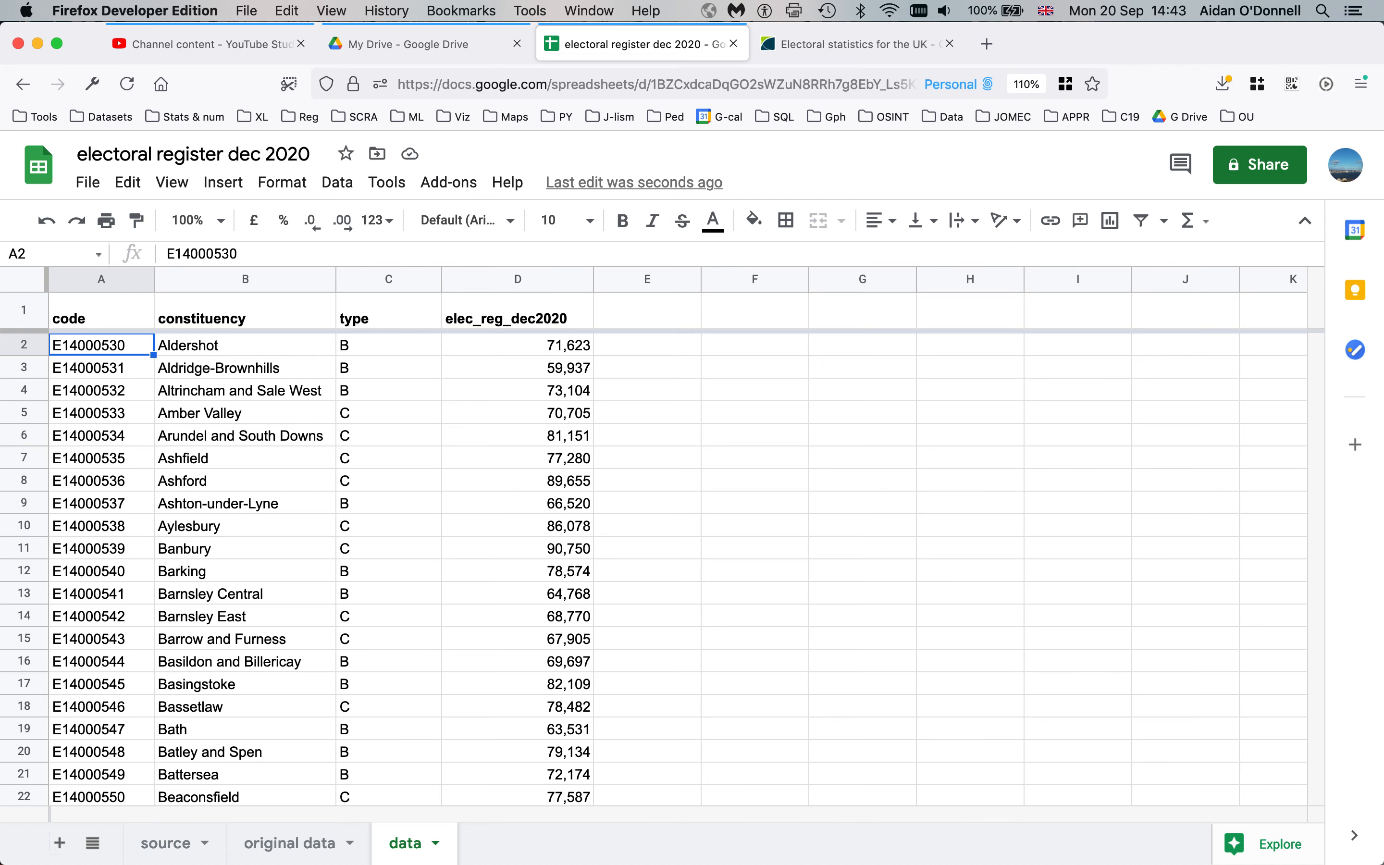
Check the data's right and bottom edges, then select codes A2:A651 to count 650 constituencies
{"action": "key", "text": "super+Down"}
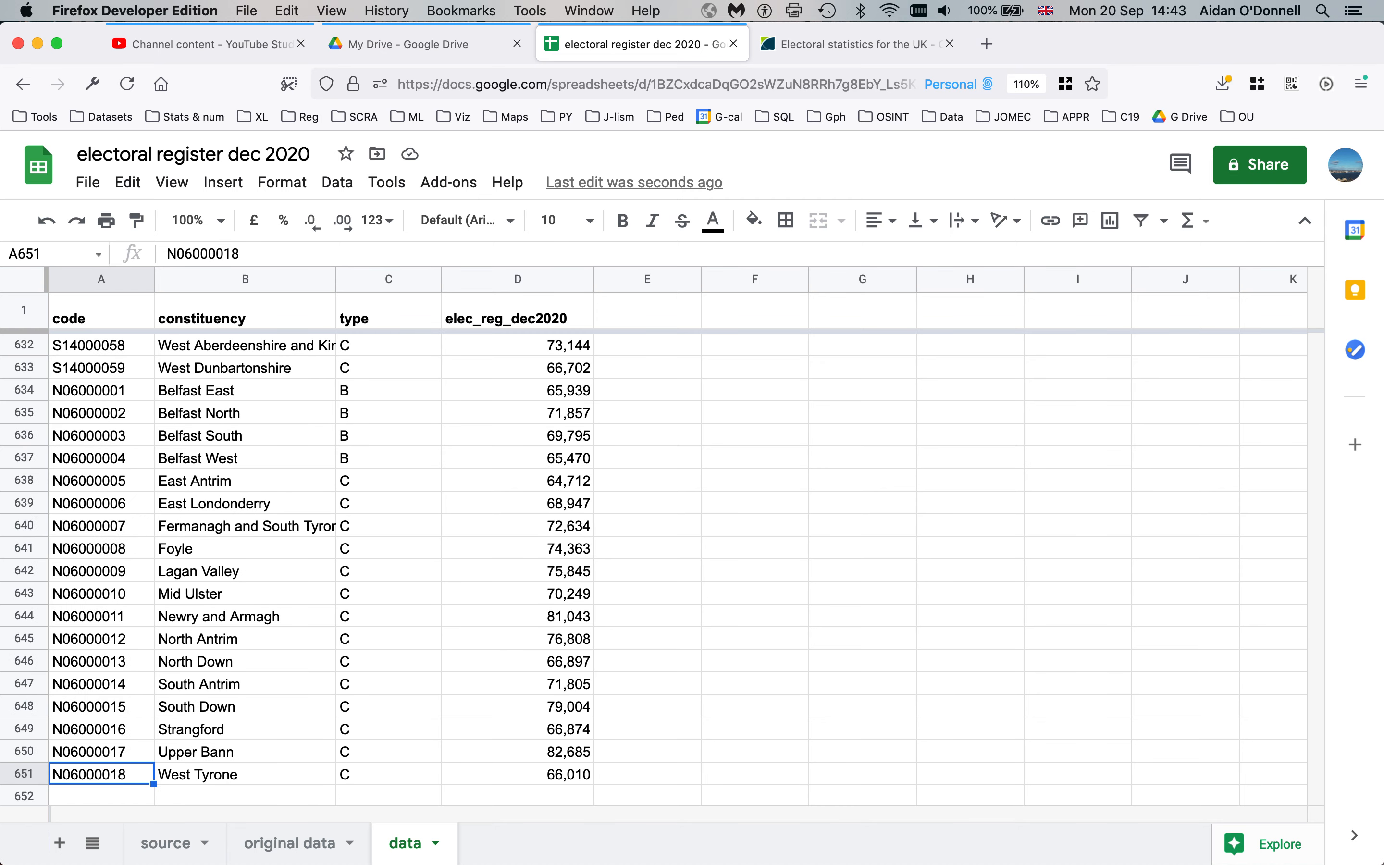
{"action": "key", "text": "super+Right"}
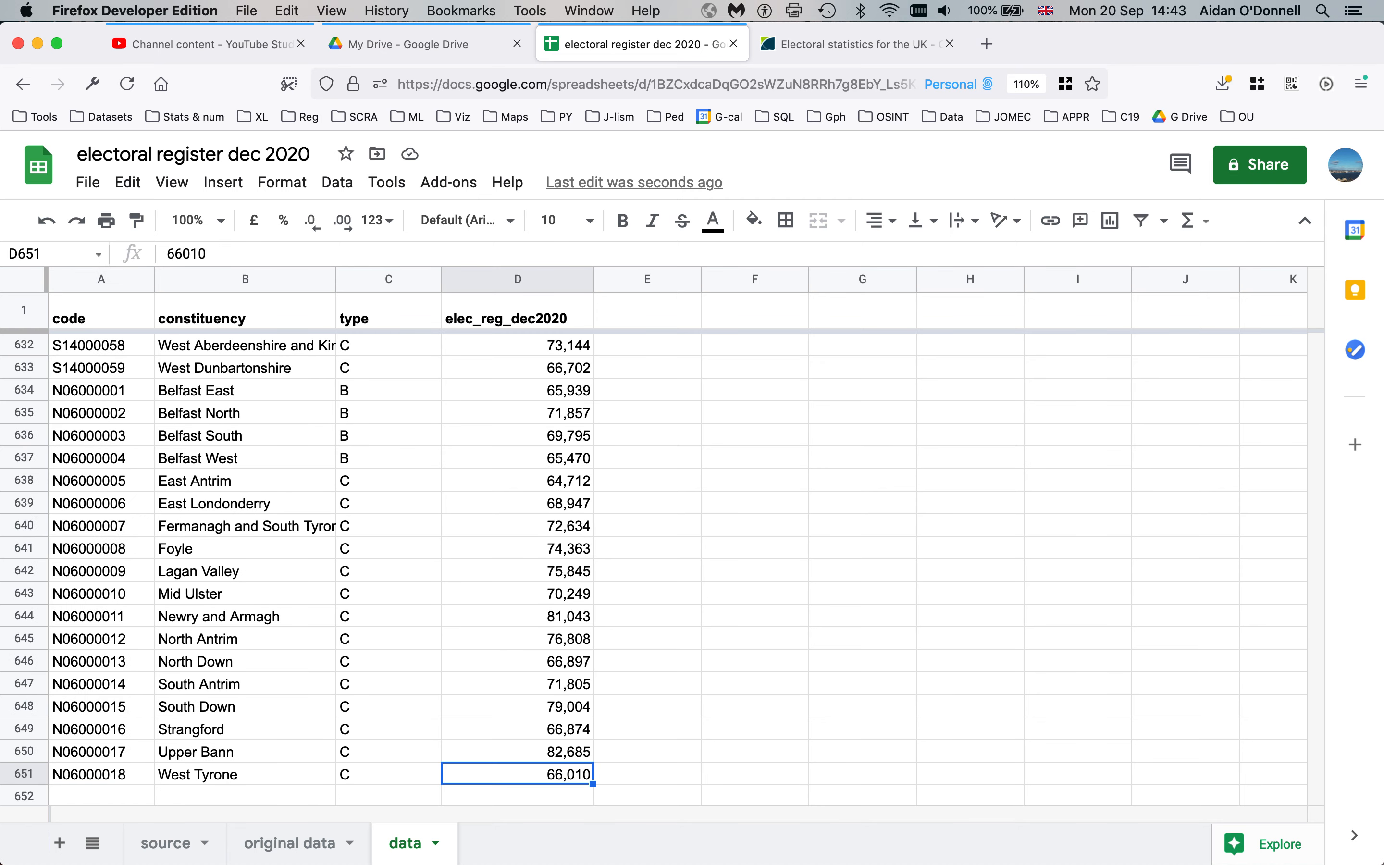
{"action": "key", "text": "super+Up"}
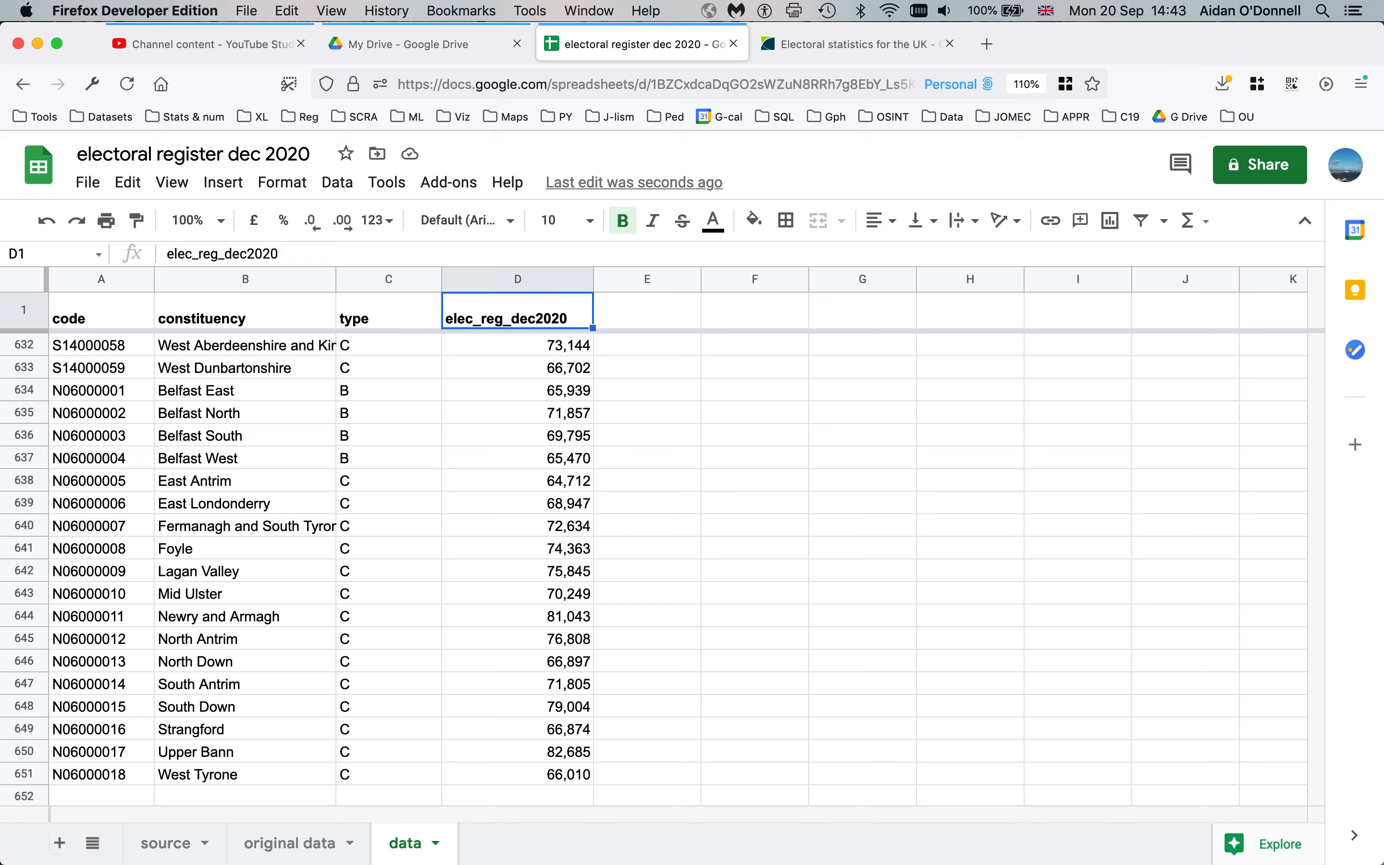
{"action": "key", "text": "super+Left"}
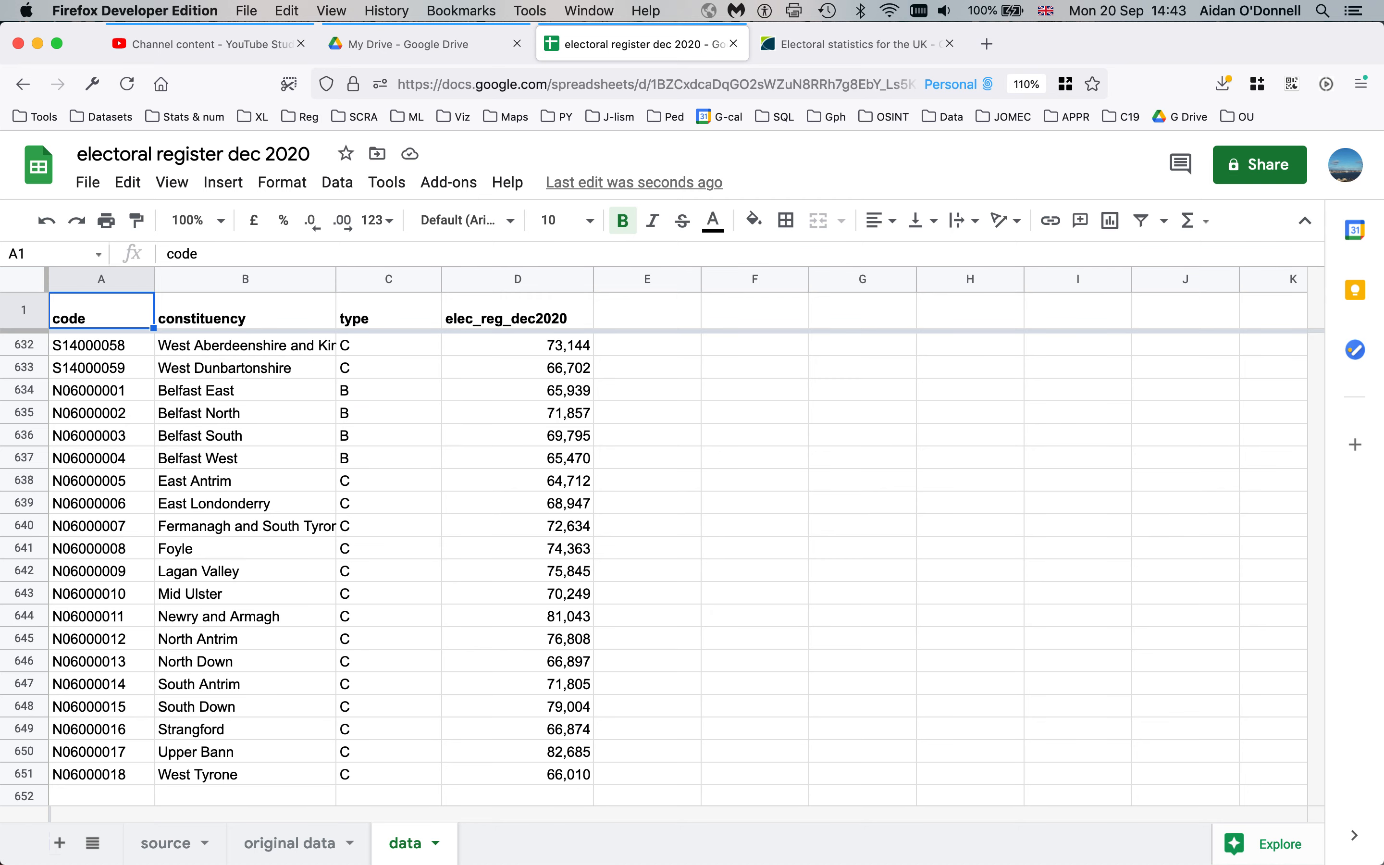
{"action": "key", "text": "Down"}
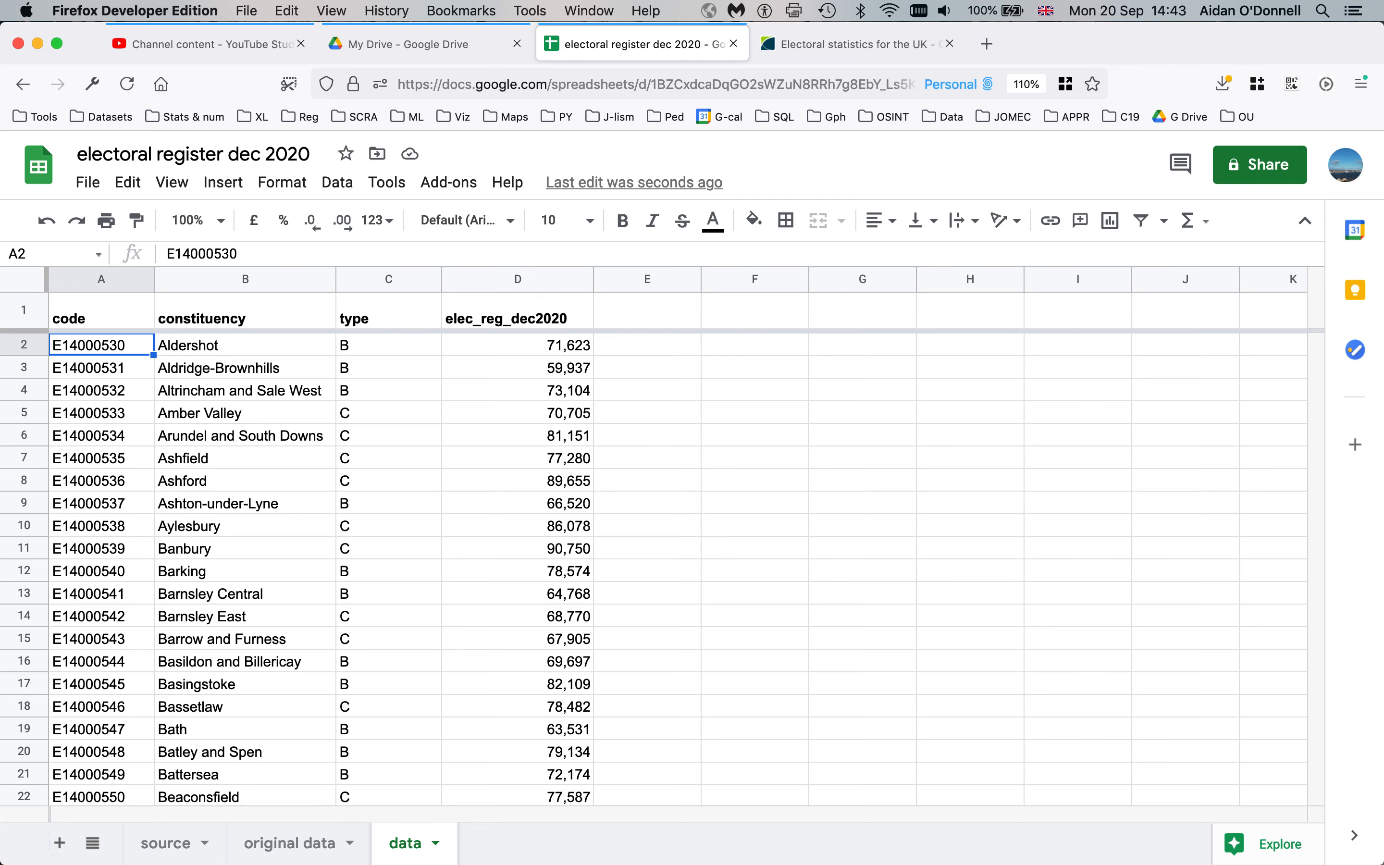
{"action": "key", "text": "super+shift+Down"}
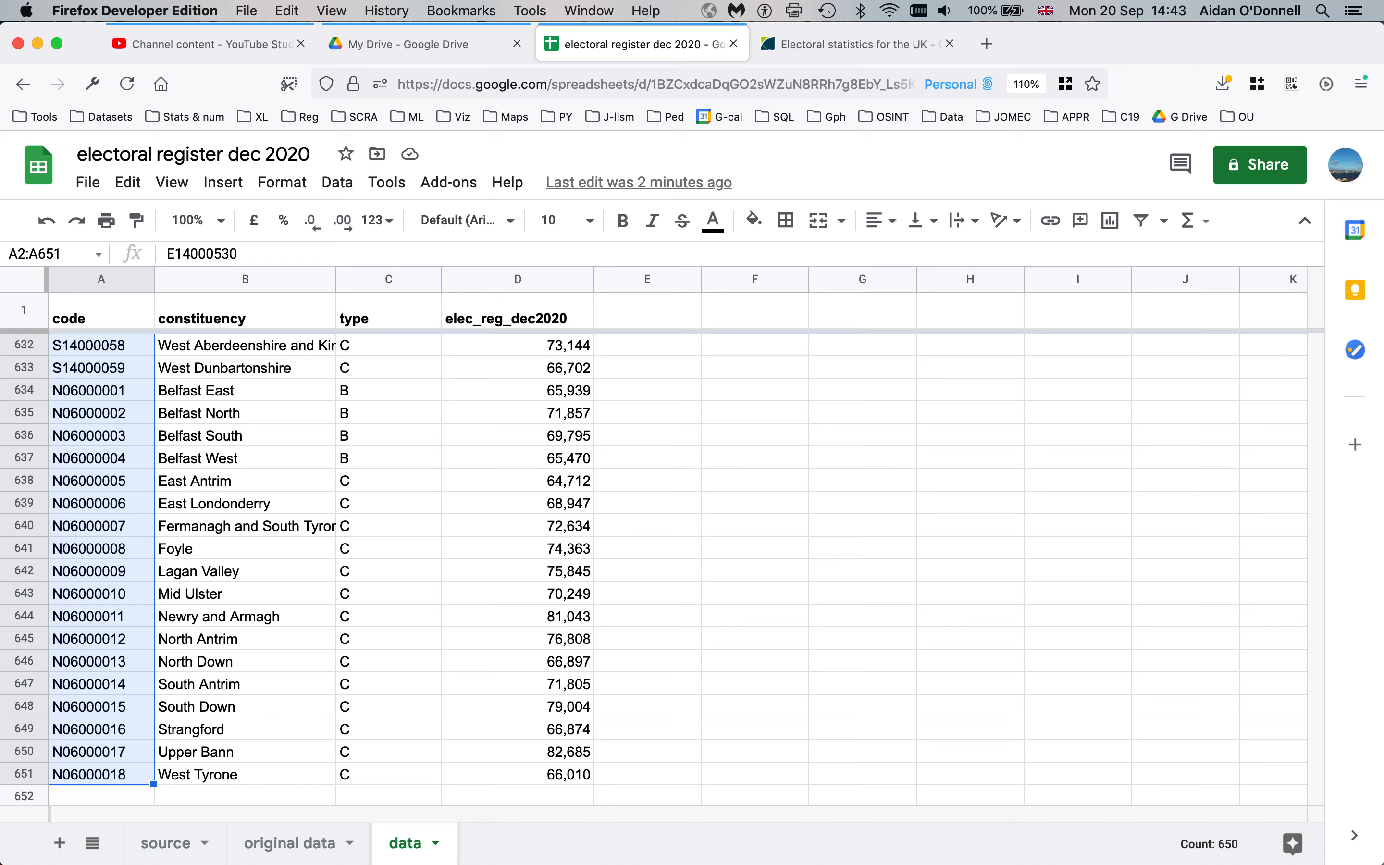
Extend the selection to A2:D651 to read the 46,906,270 sum, then reselect A2:A651
{"action": "key", "text": "super+shift+Right"}
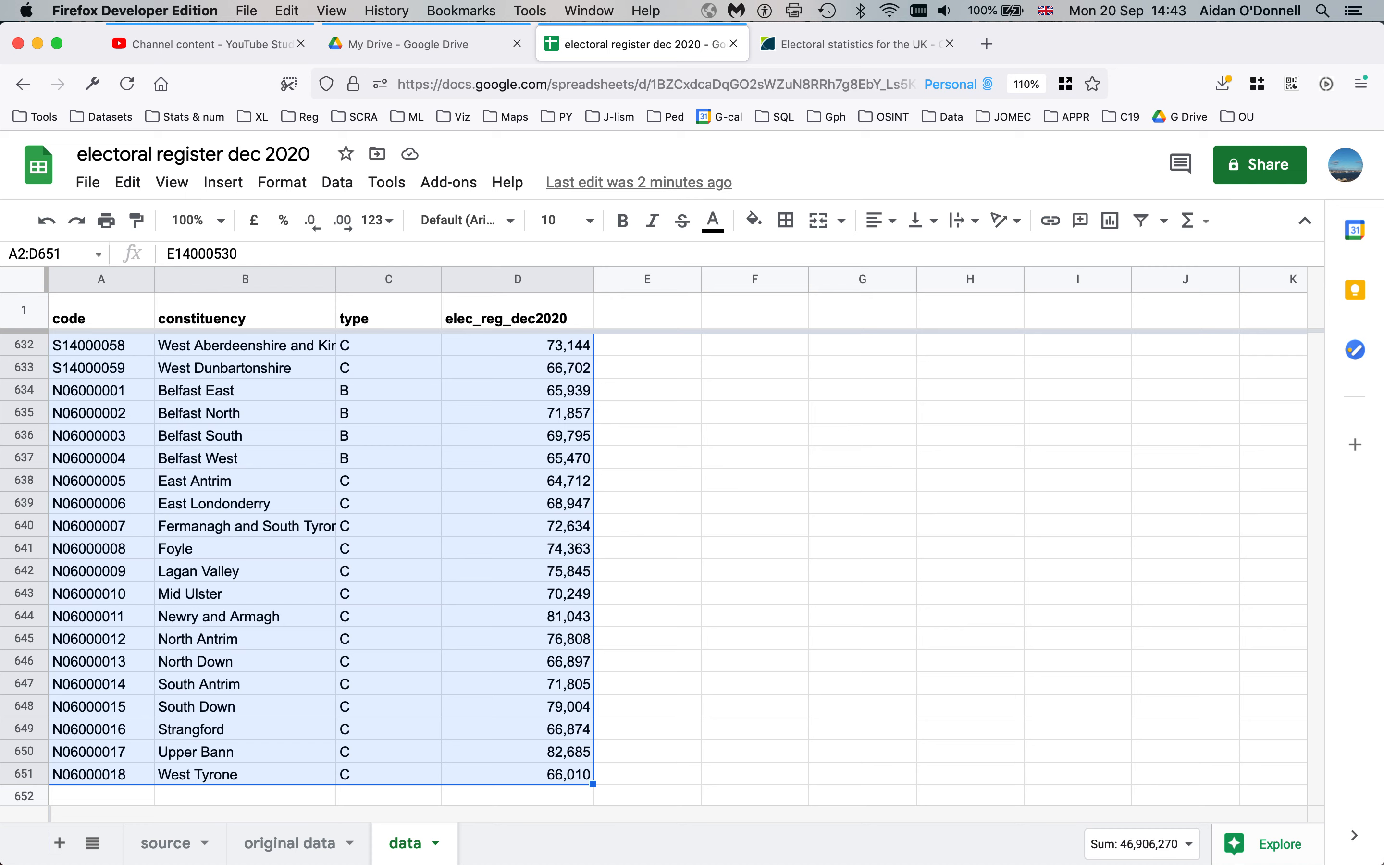
{"action": "left_click", "coordinate": [112, 776]}
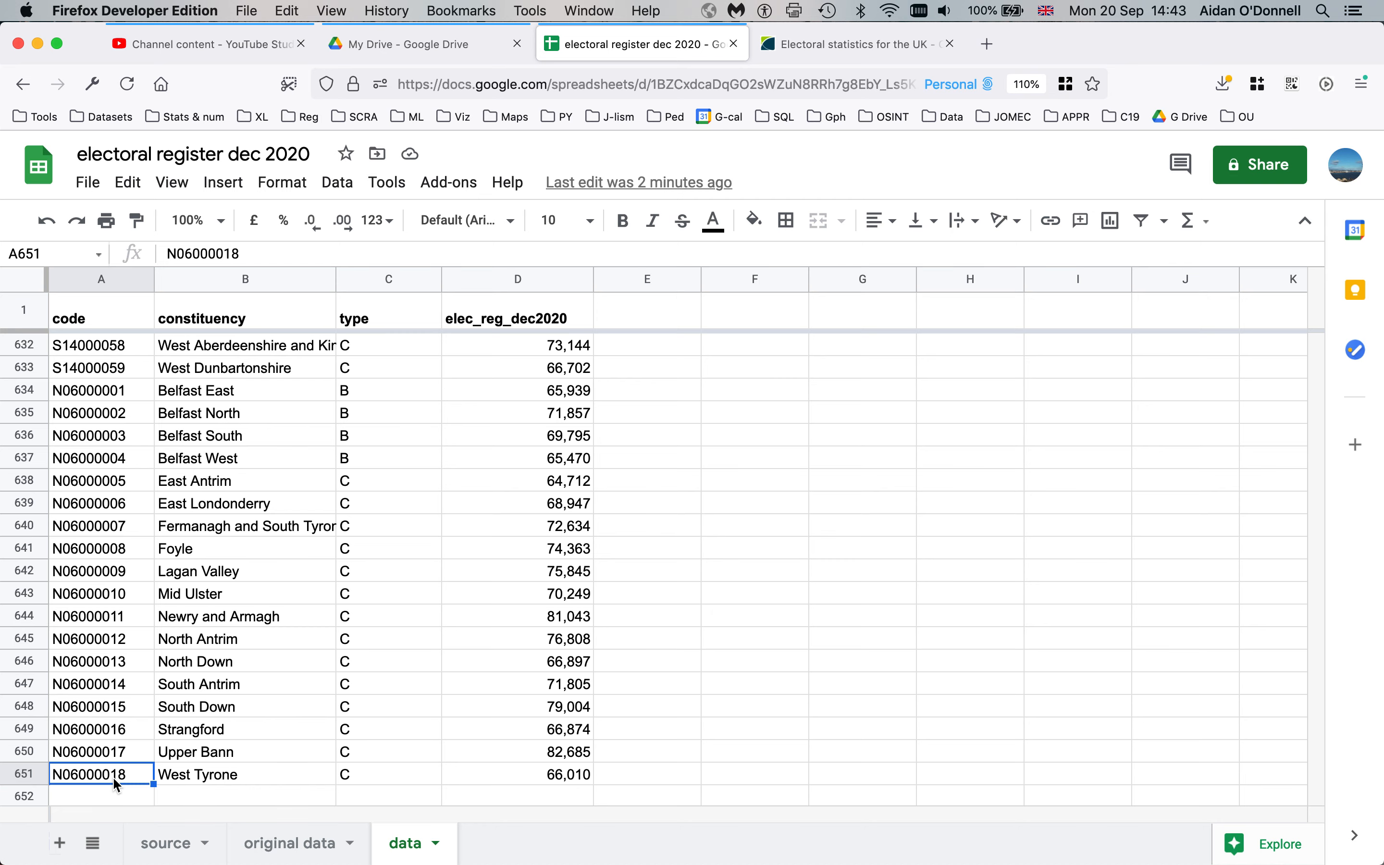
{"action": "key", "text": "super+Up"}
{"action": "key", "text": "Down"}
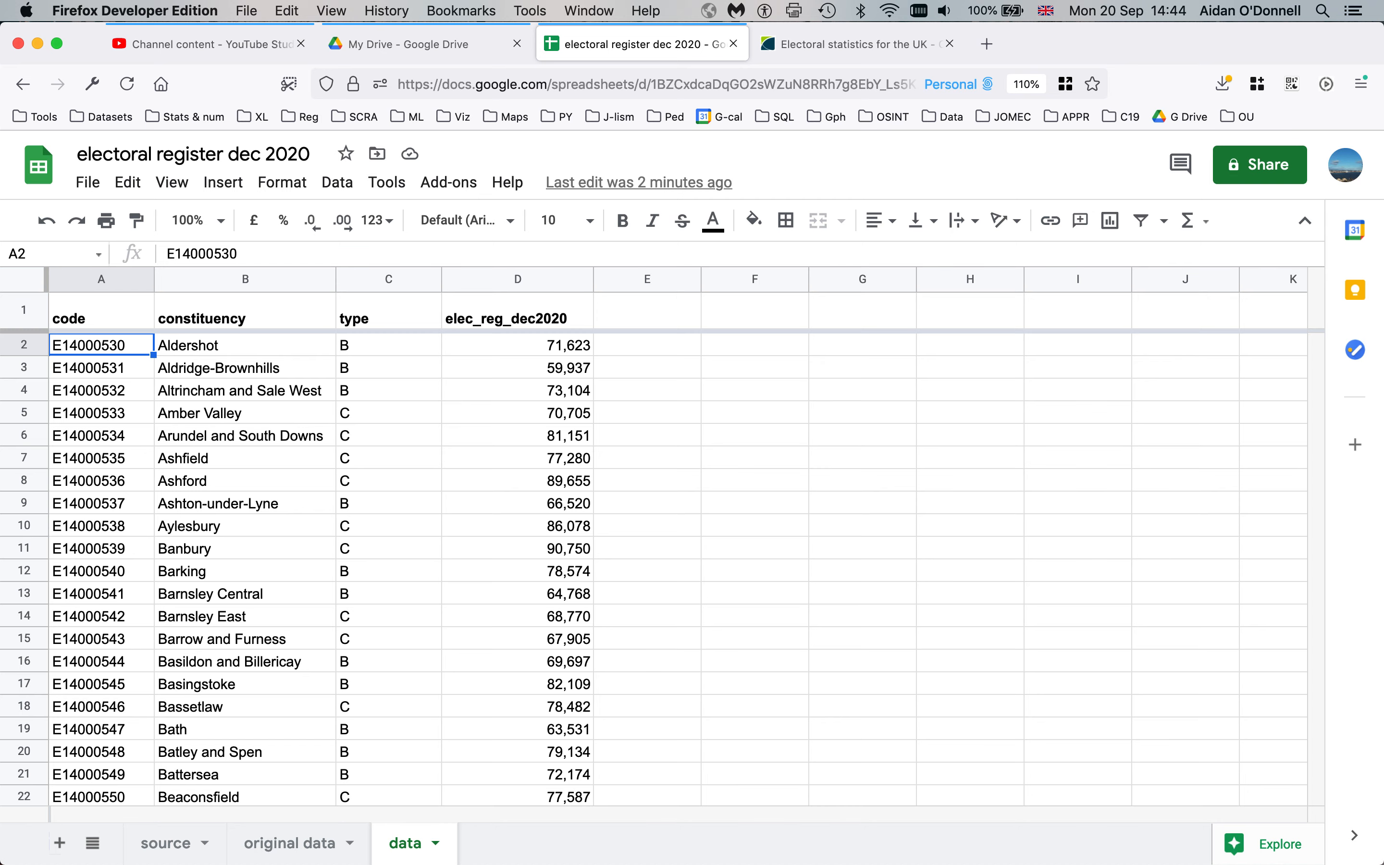
{"action": "key", "text": "super+shift+Down"}
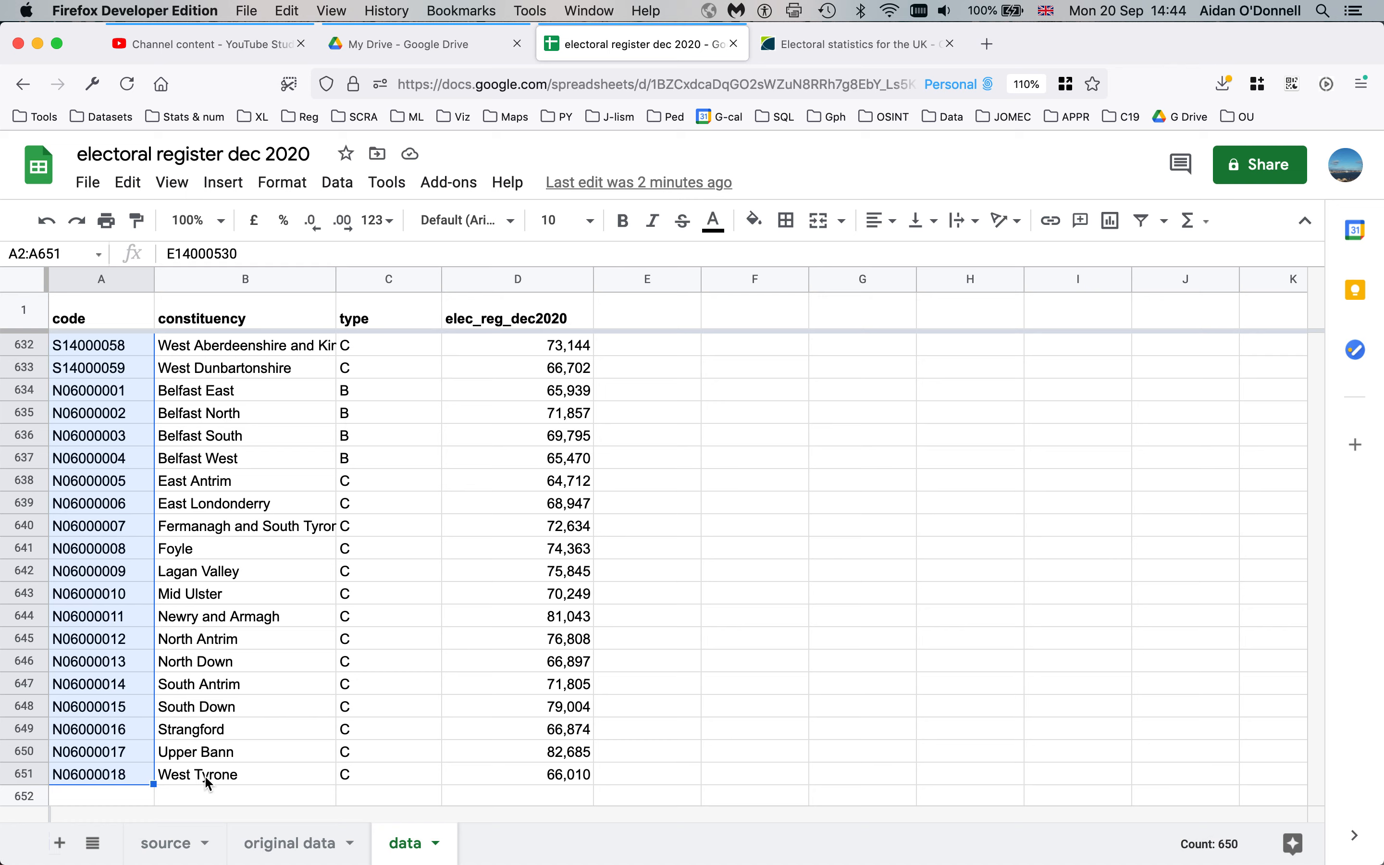
Move to D2, the first elec_reg_dec2020 figure
{"action": "left_click", "coordinate": [102, 738]}
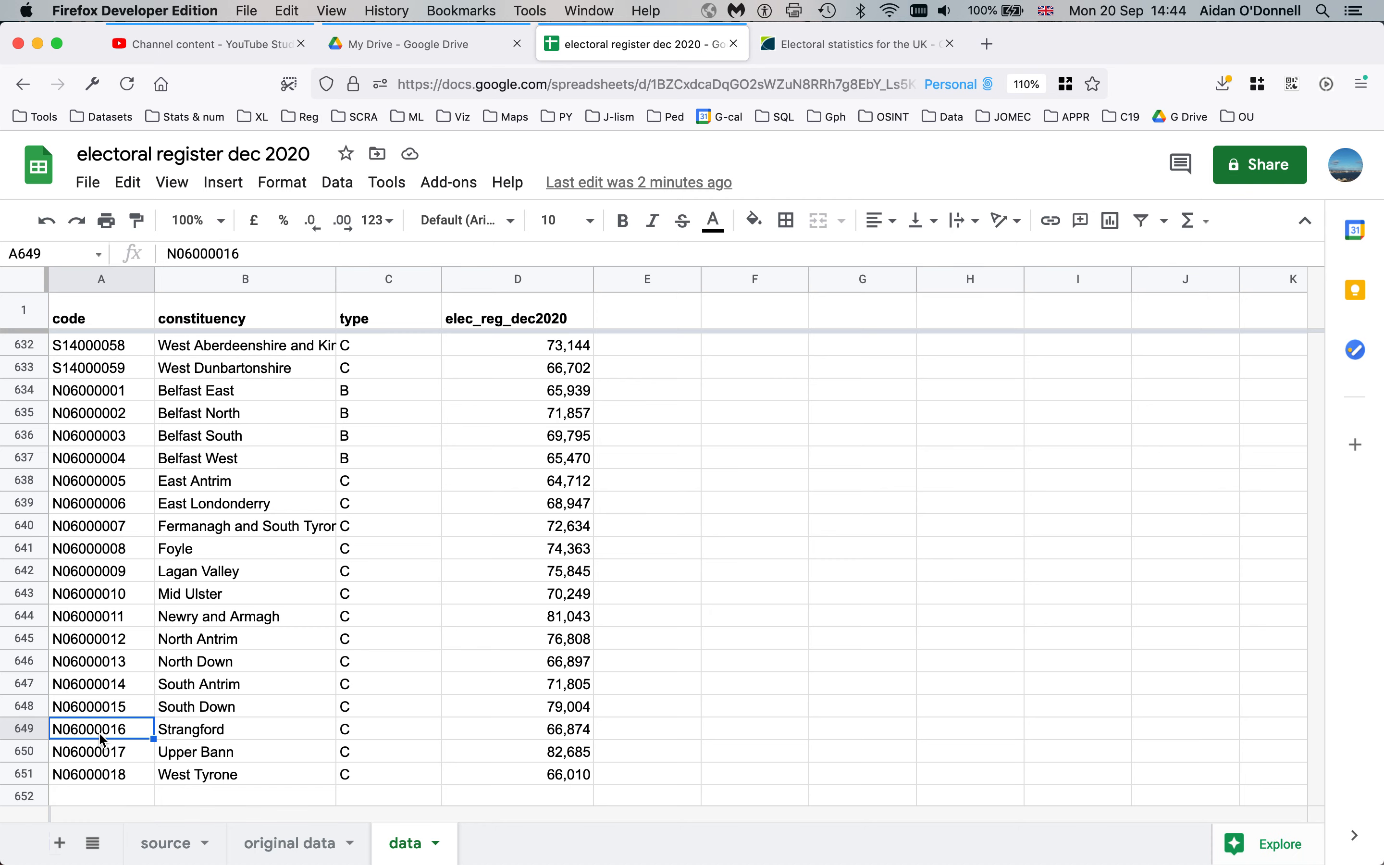
{"action": "key", "text": "super+Up"}
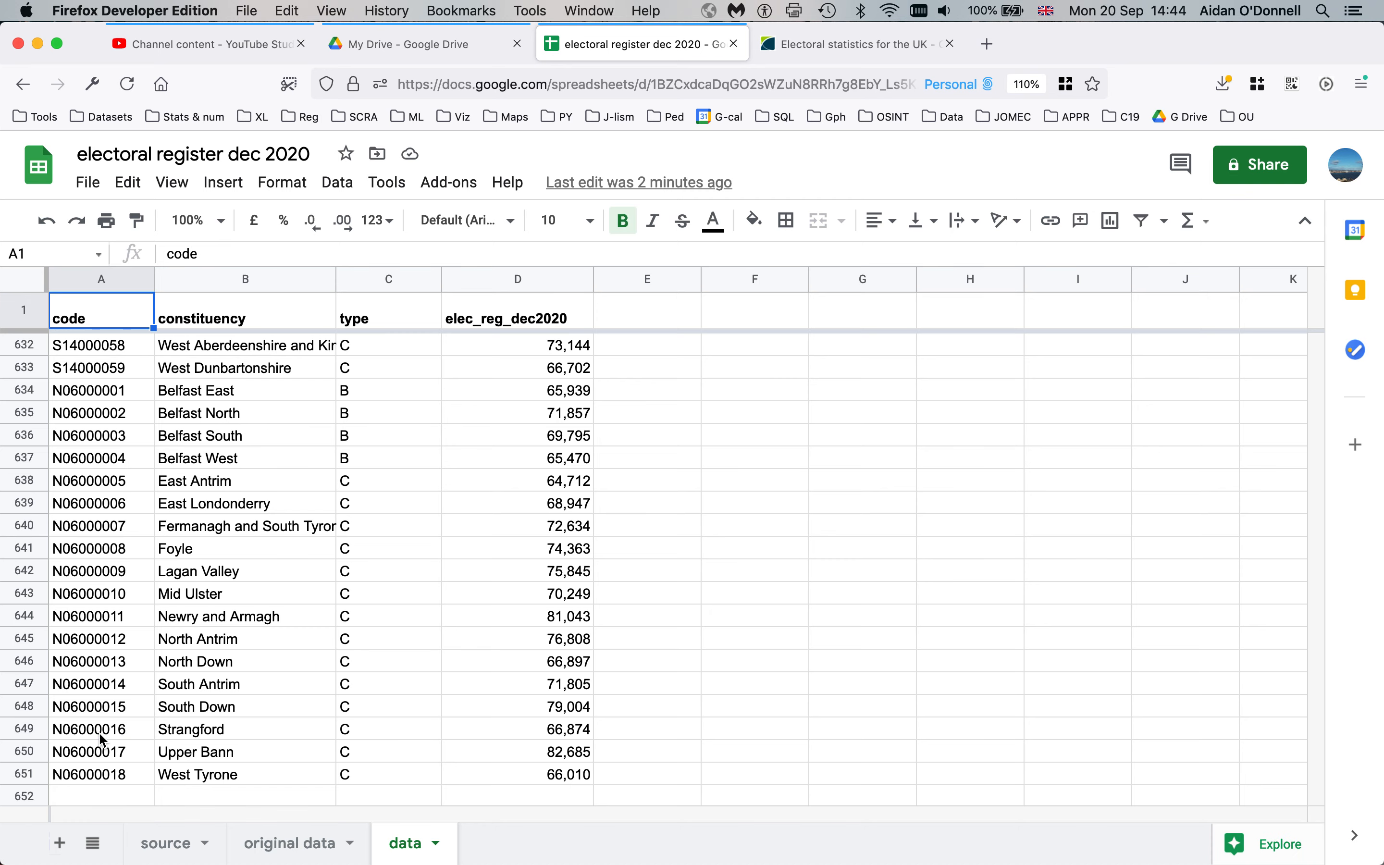
{"action": "key", "text": "super+Right"}
{"action": "key", "text": "Down"}
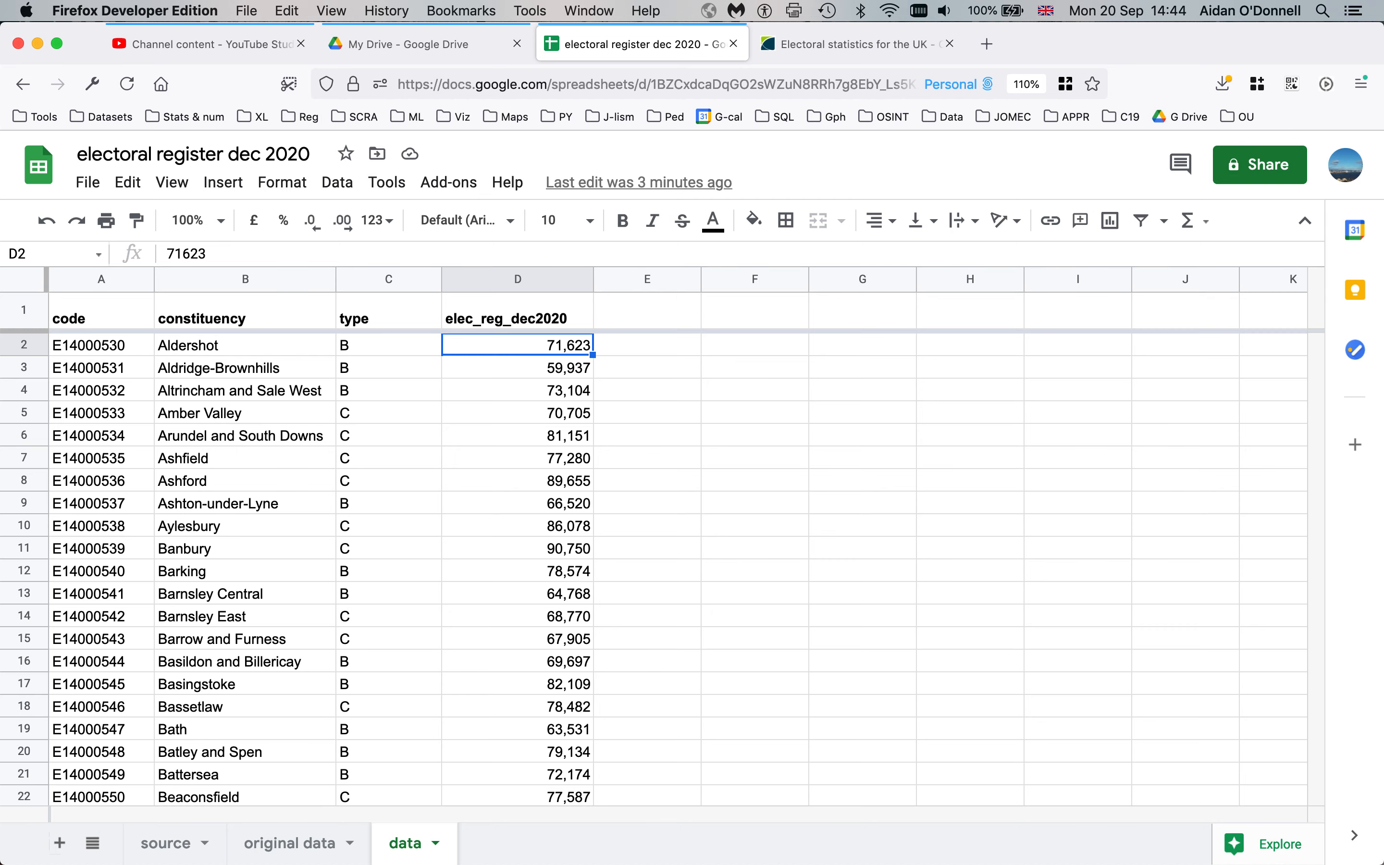
Select D2:D651 and view its average 72,163, minimum 21,151 and maximum 109,891
{"action": "key", "text": "super+shift+Down"}
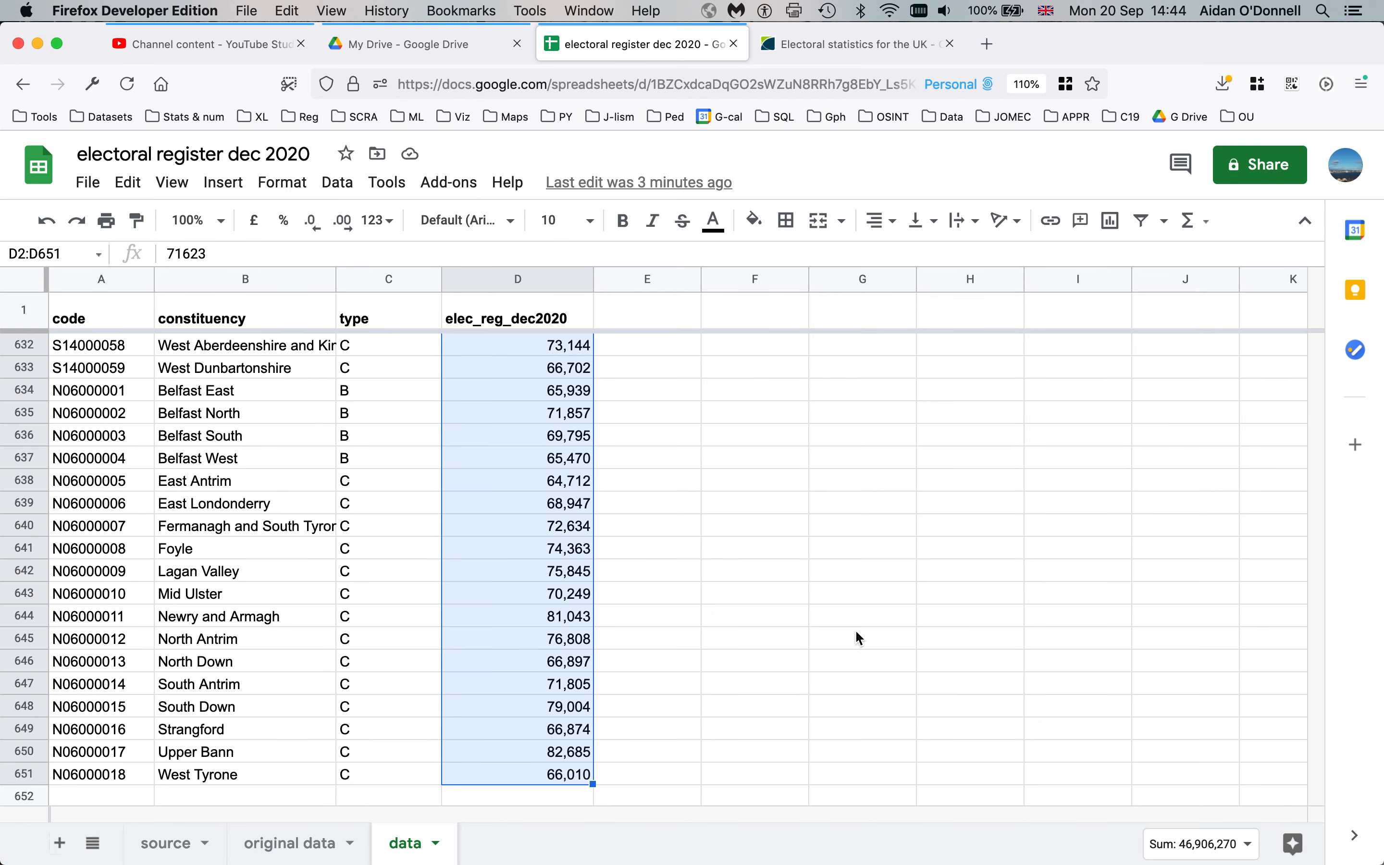
{"action": "left_click", "coordinate": [1250, 846]}
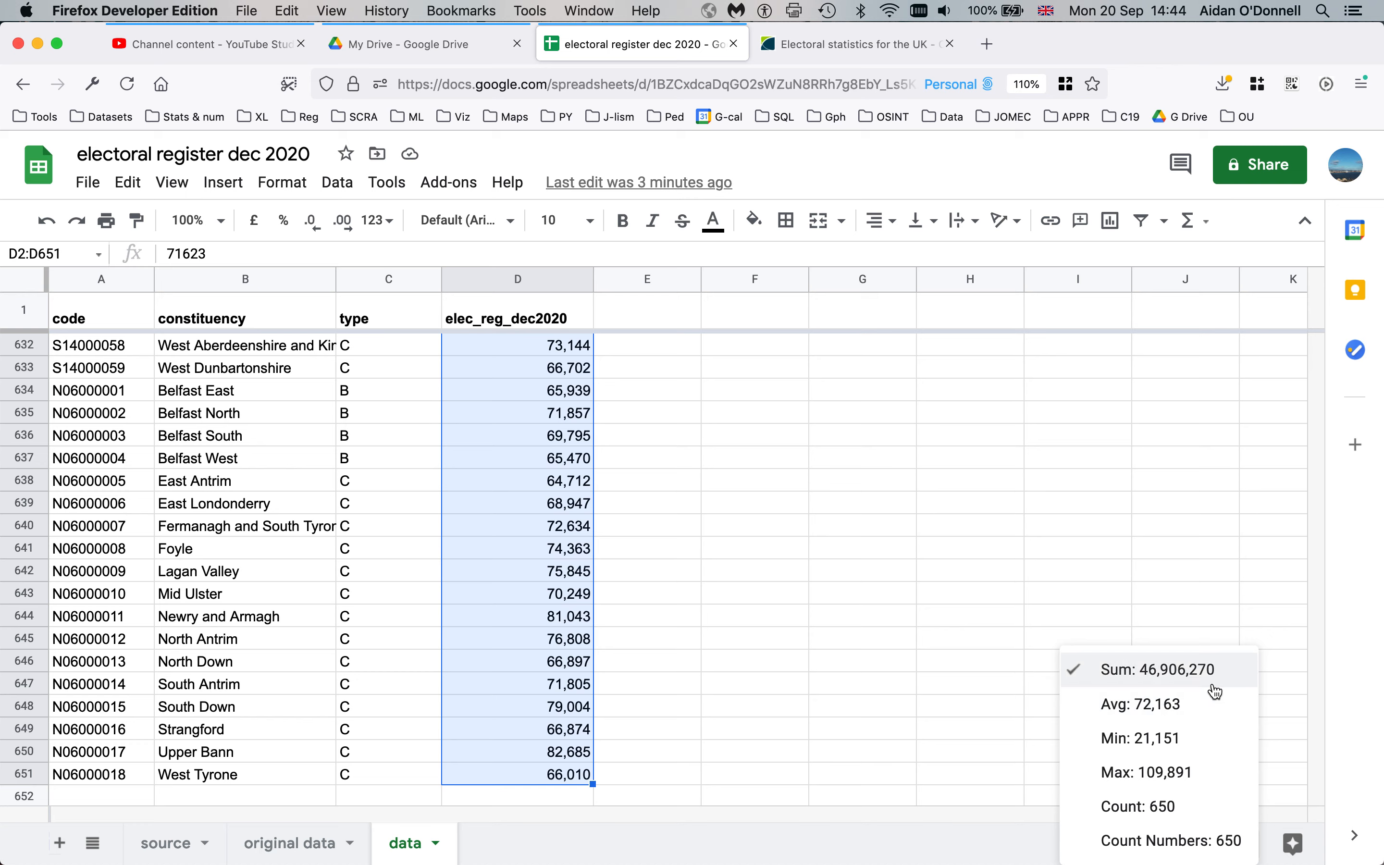
{"action": "left_click", "coordinate": [522, 687]}
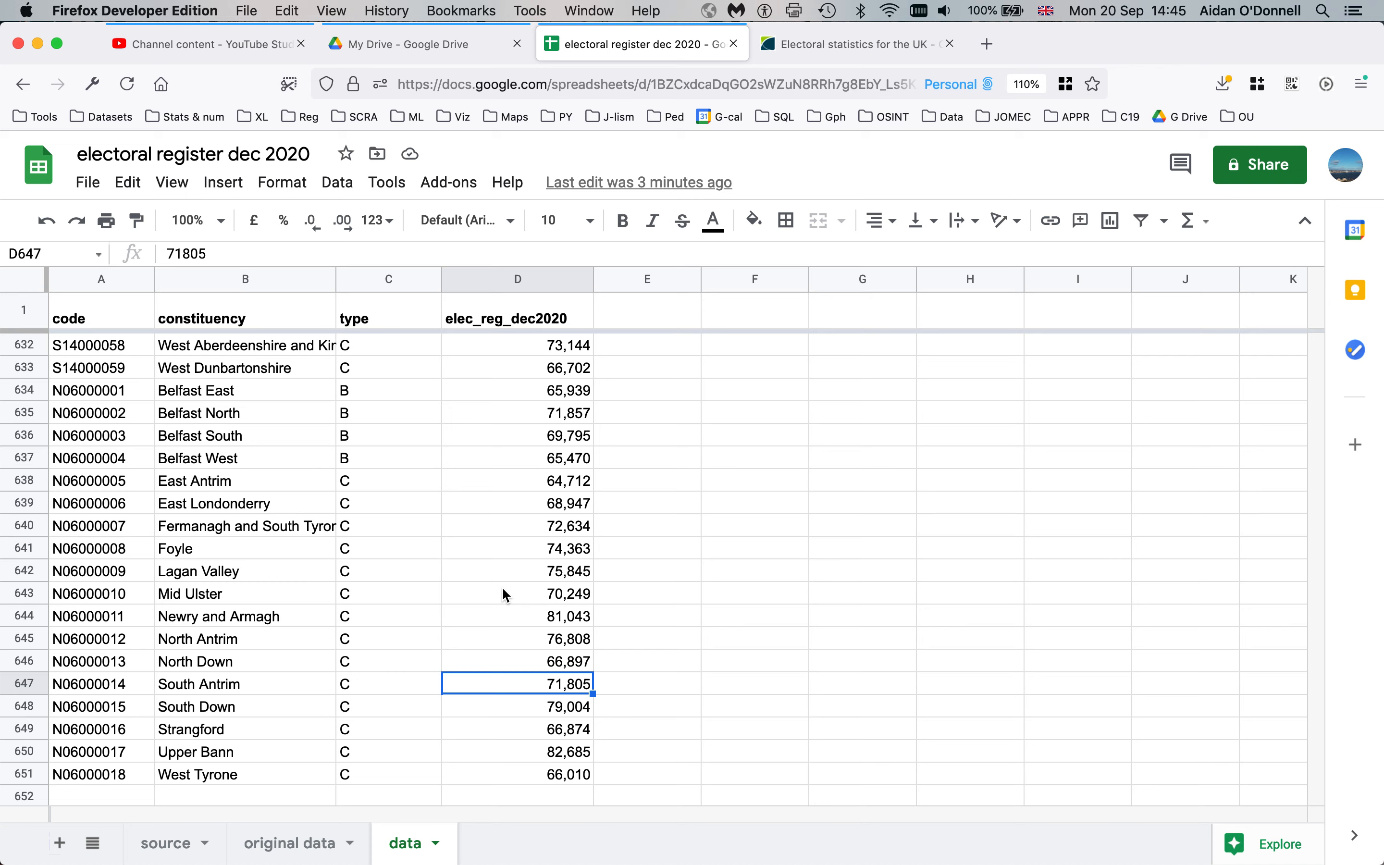
Return to D2 and select the entire elec_reg_dec2020 column
{"action": "left_click", "coordinate": [509, 353]}
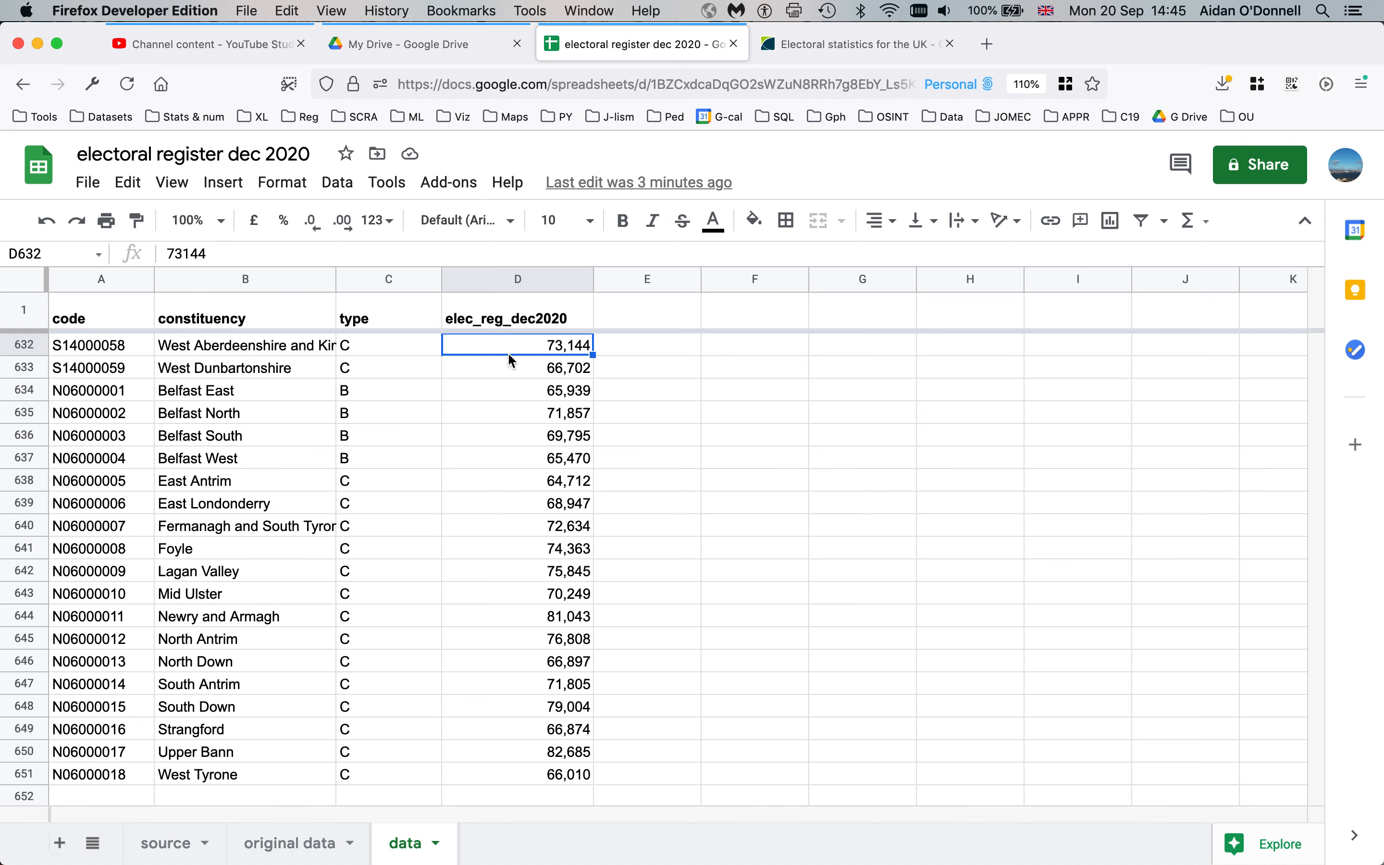
{"action": "key", "text": "super+Up"}
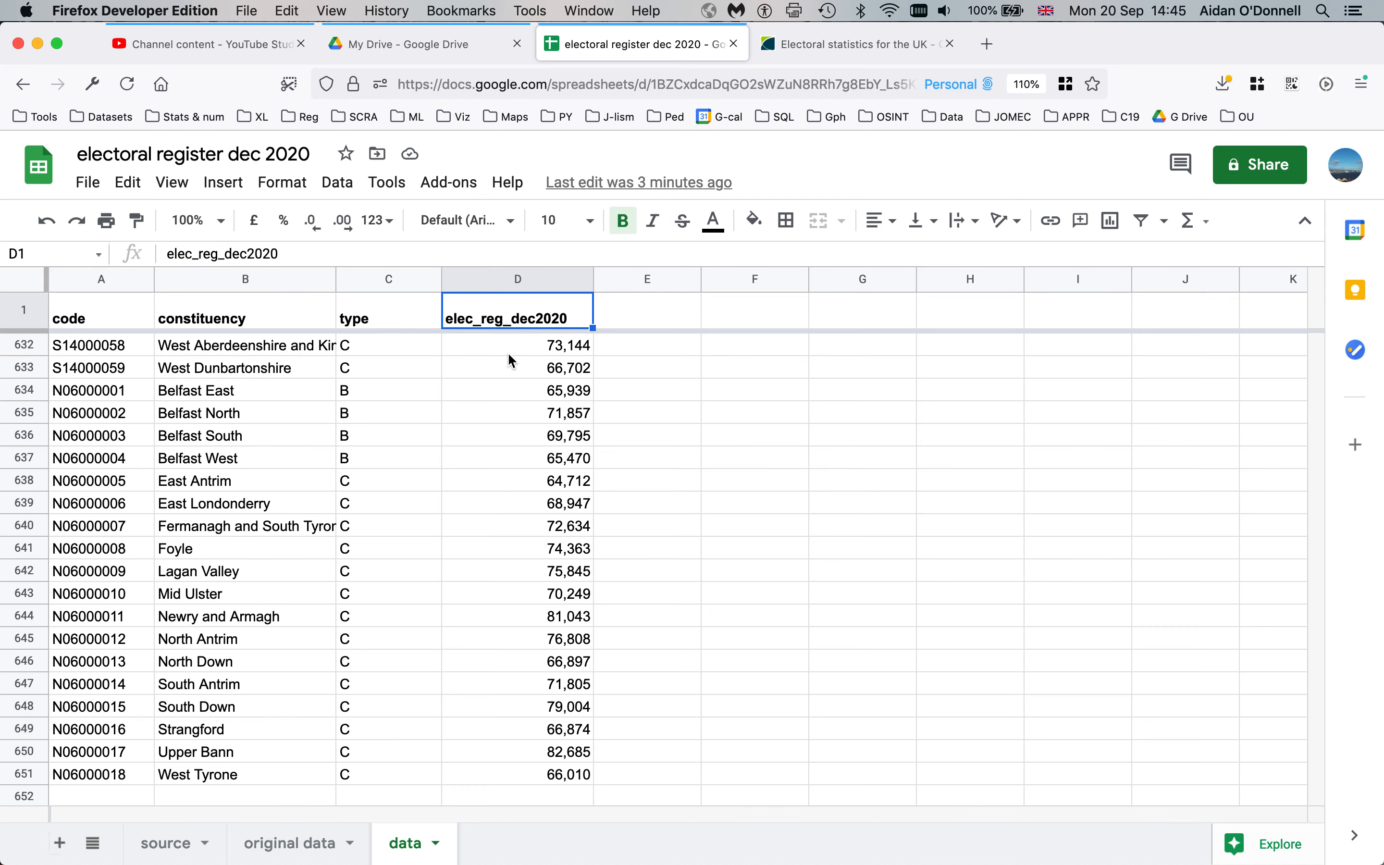
{"action": "key", "text": "Down"}
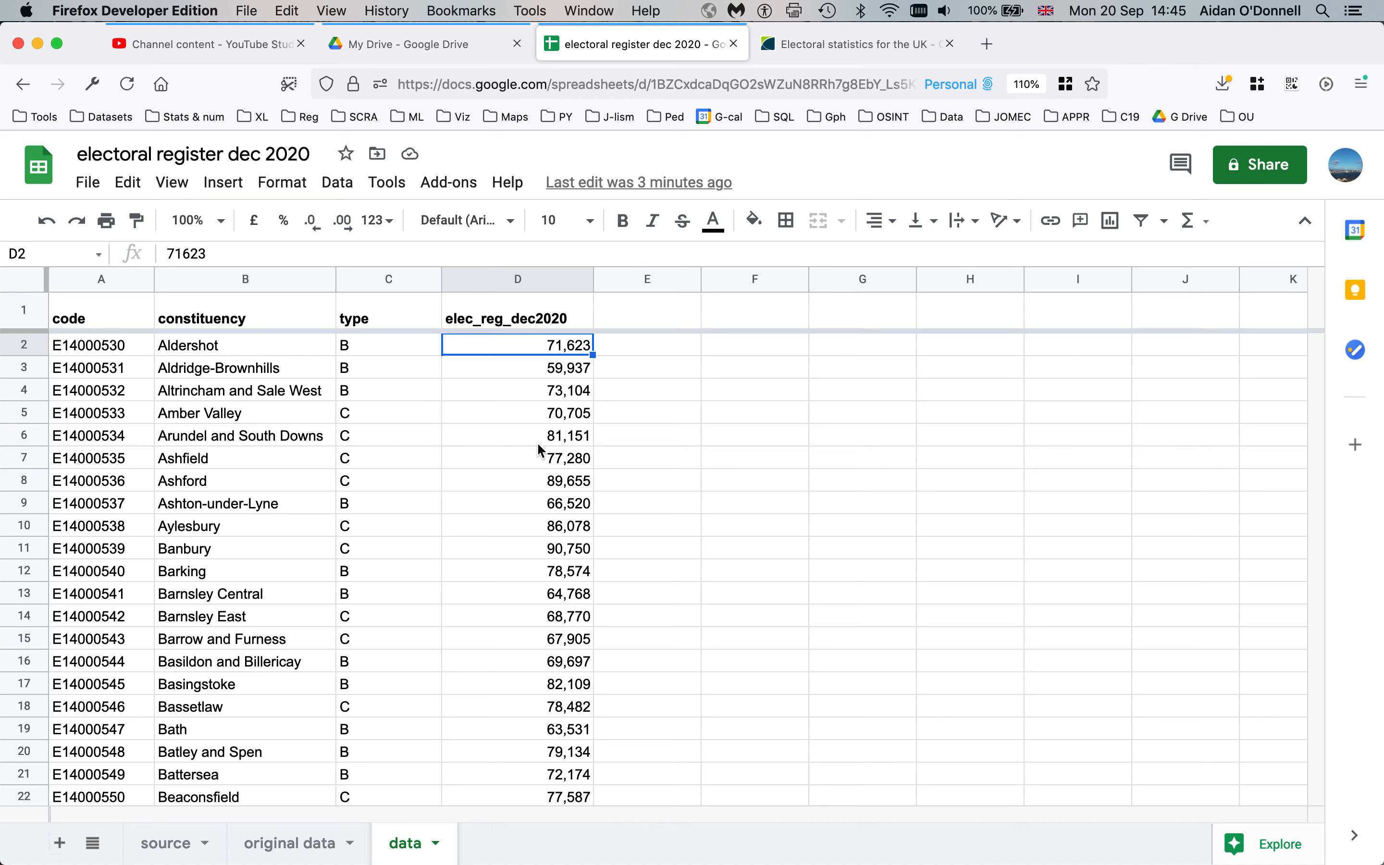
{"action": "left_click", "coordinate": [506, 281]}
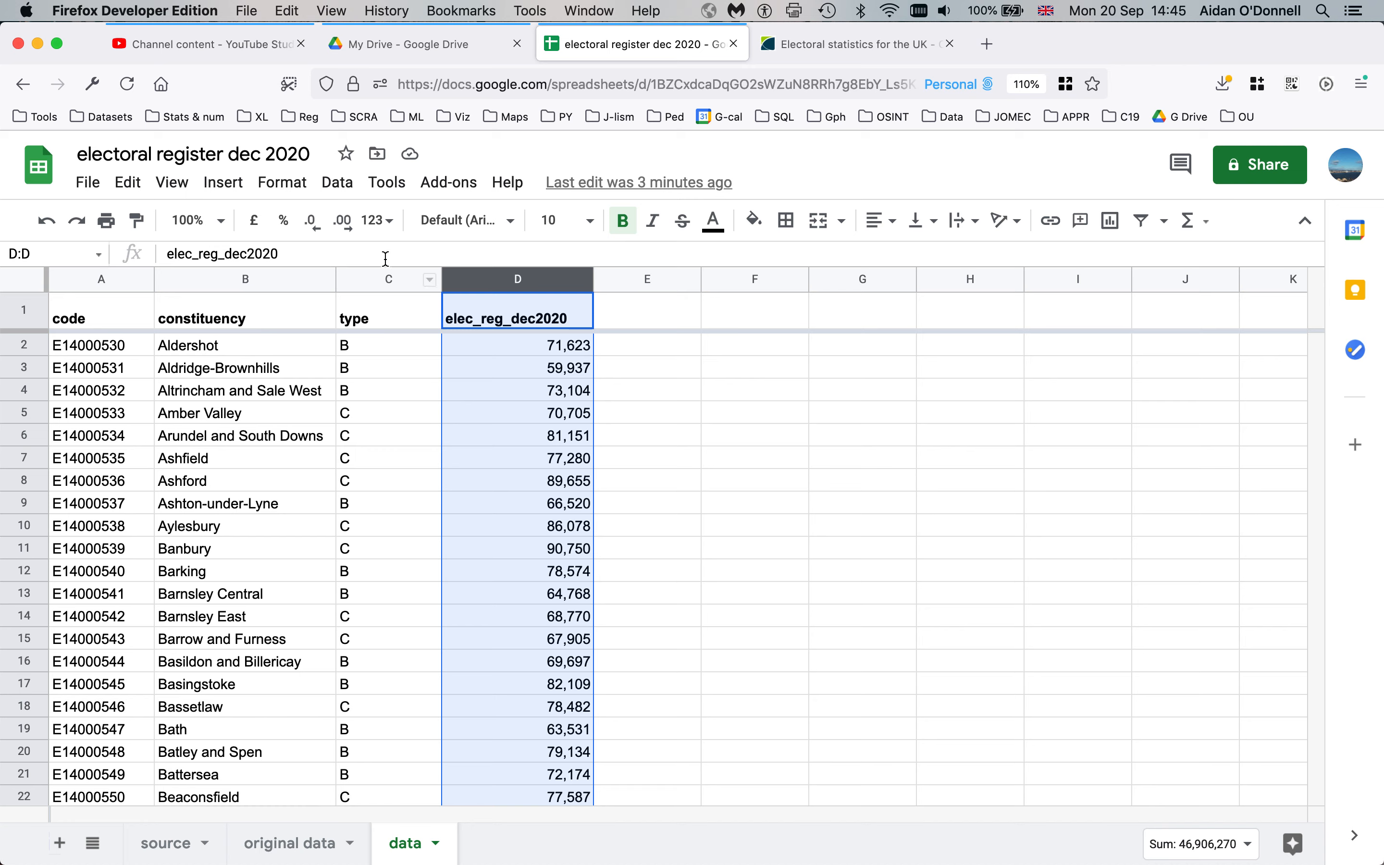
Add five decimal places to the elec_reg_dec2020 figures
{"action": "left_click", "coordinate": [343, 220]}
{"action": "left_click", "coordinate": [343, 220]}
{"action": "left_click", "coordinate": [343, 220]}
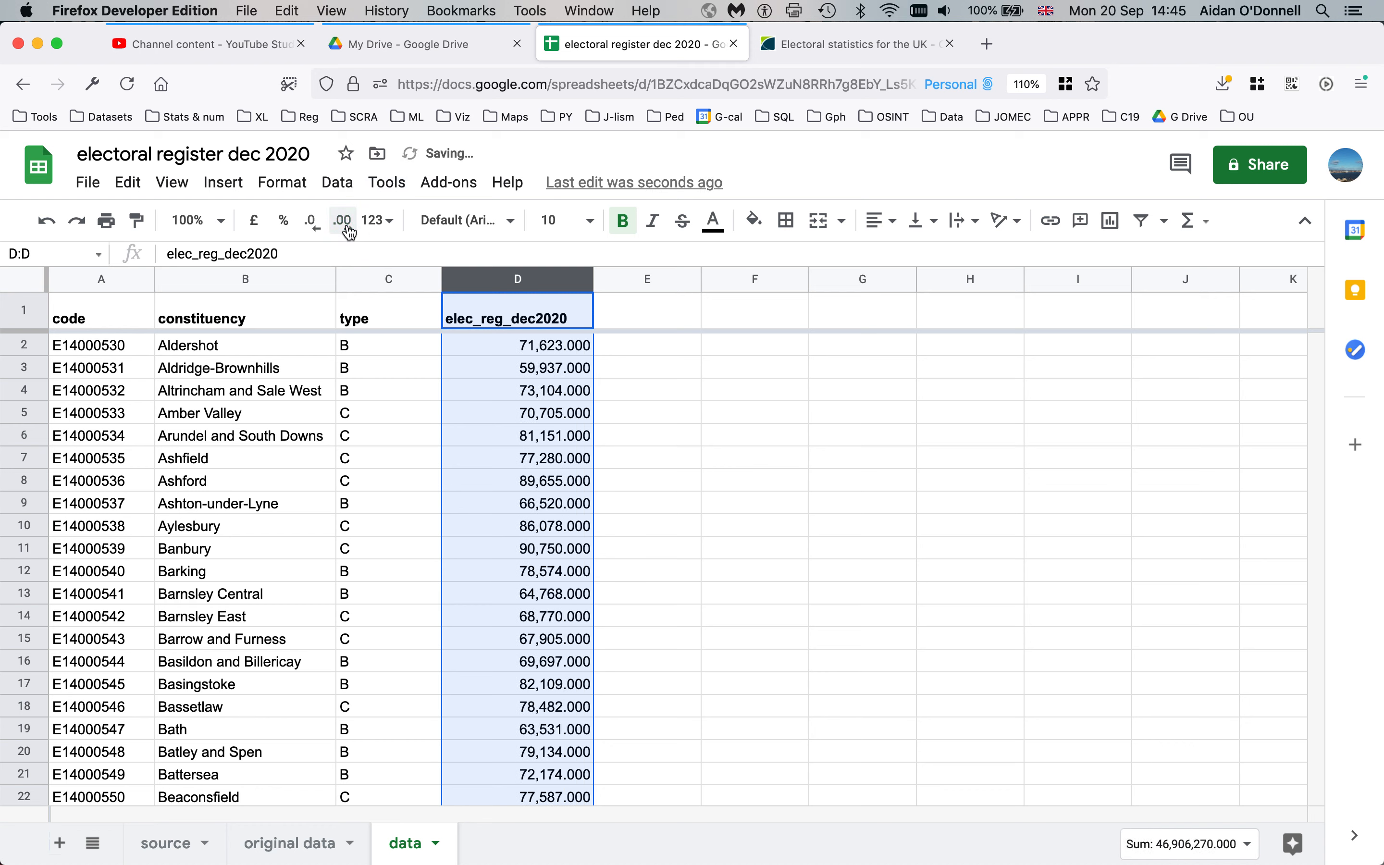
{"action": "left_click", "coordinate": [348, 228]}
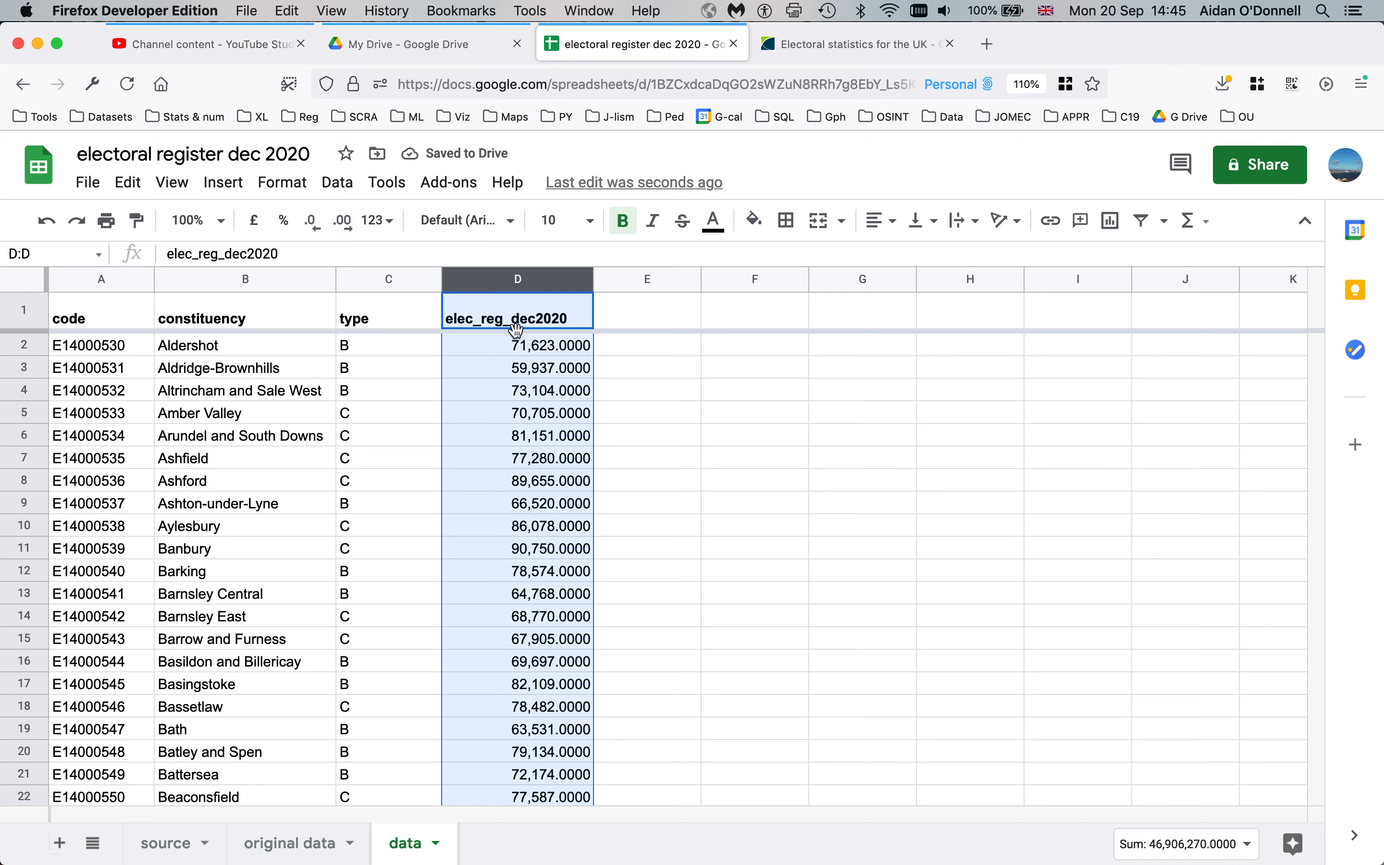
{"action": "left_click", "coordinate": [346, 226]}
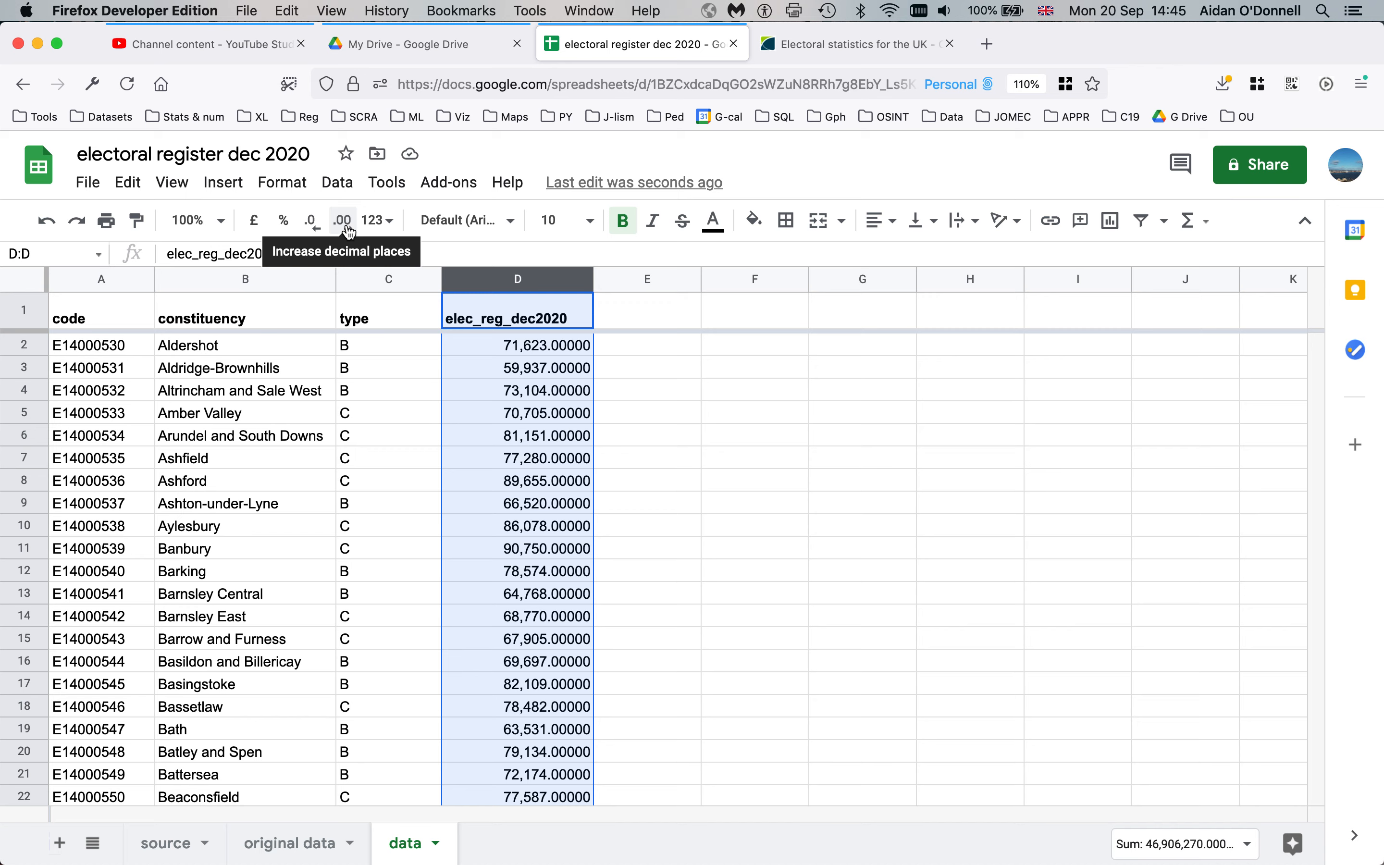
Remove the decimal places so the figures show as whole numbers again
{"action": "left_click", "coordinate": [314, 225]}
{"action": "left_click", "coordinate": [314, 225]}
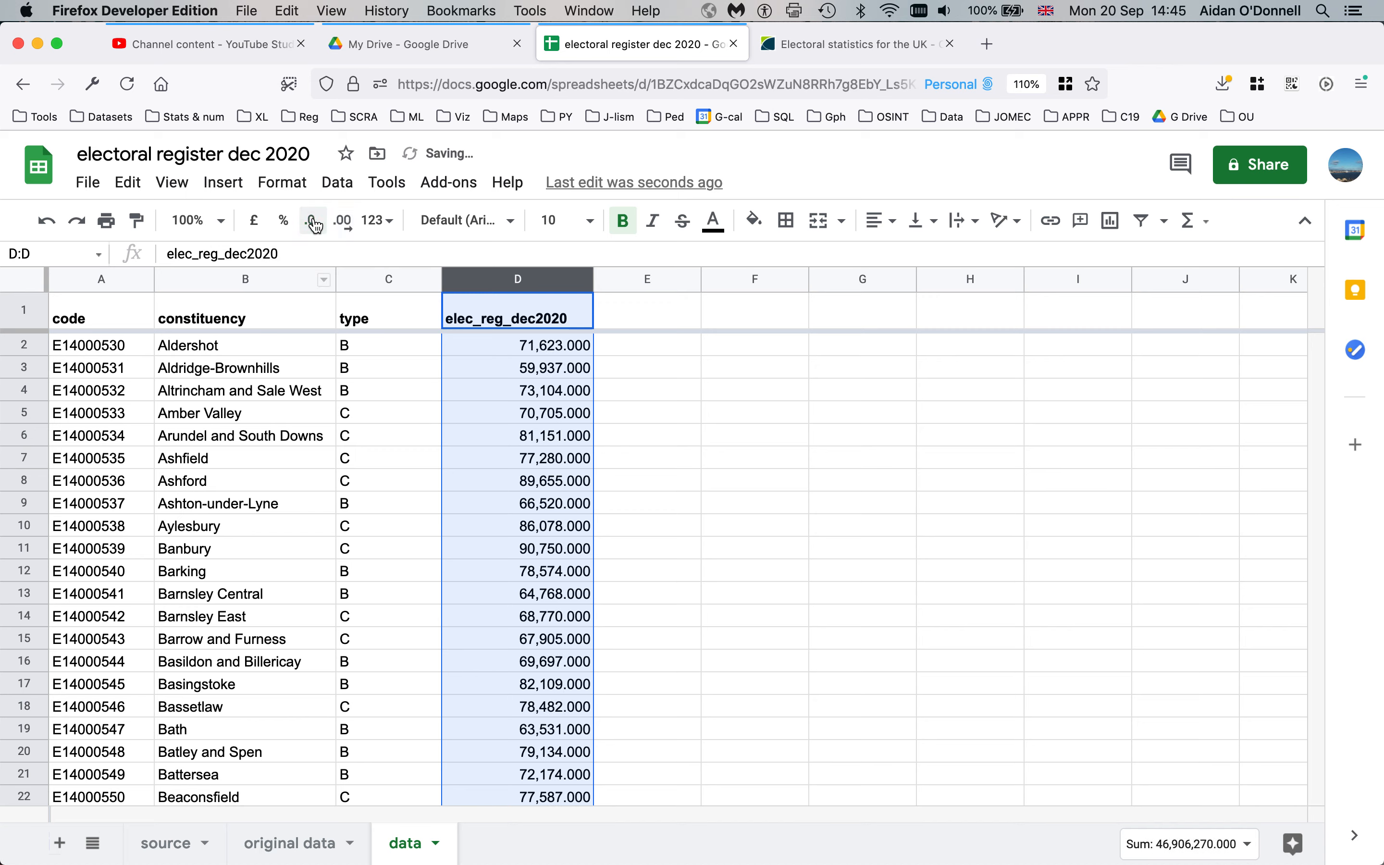
{"action": "left_click", "coordinate": [314, 225]}
{"action": "left_click", "coordinate": [314, 225]}
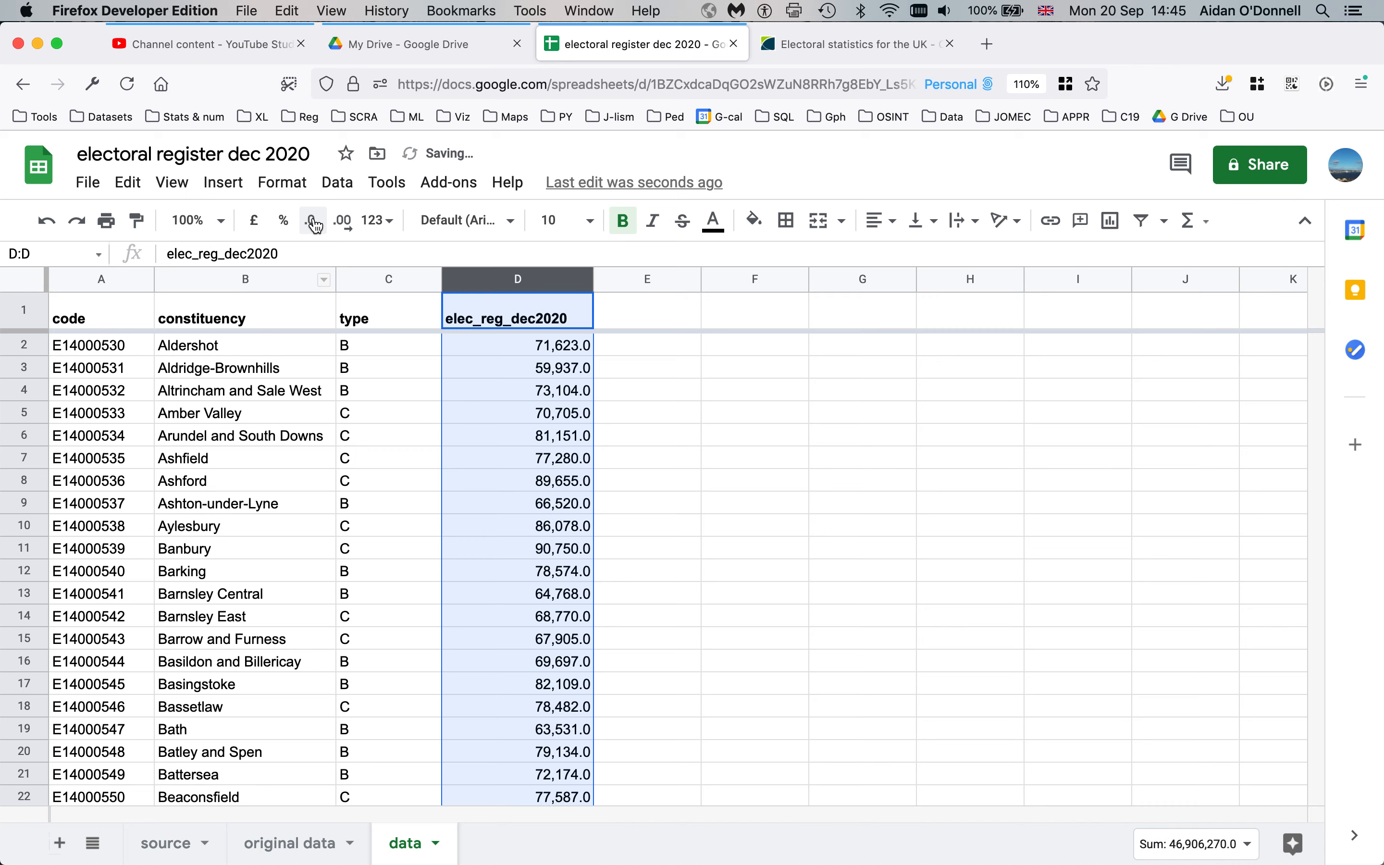
{"action": "left_click", "coordinate": [314, 225]}
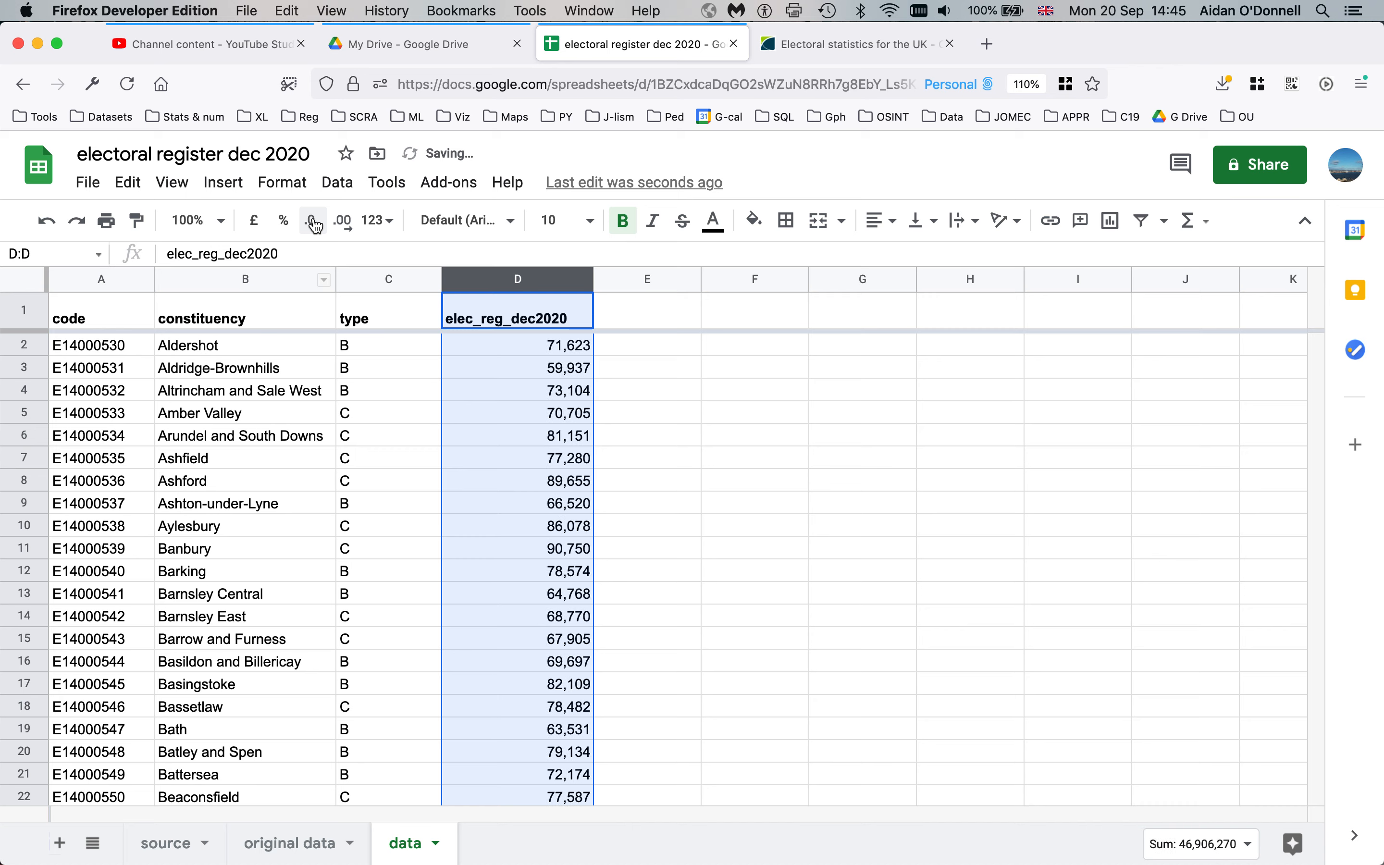
{"action": "left_click", "coordinate": [502, 375]}
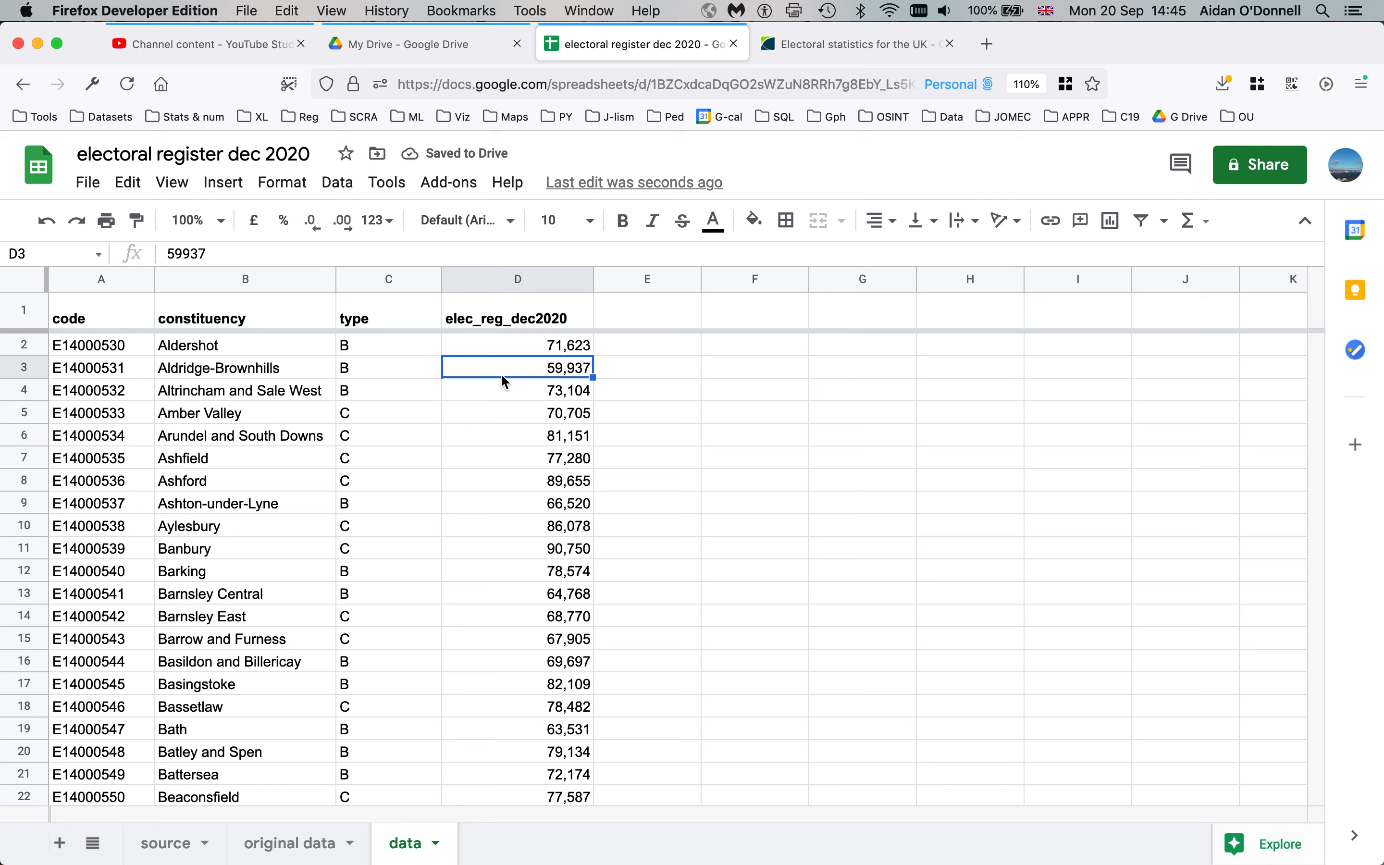
{"action": "left_click", "coordinate": [273, 433]}
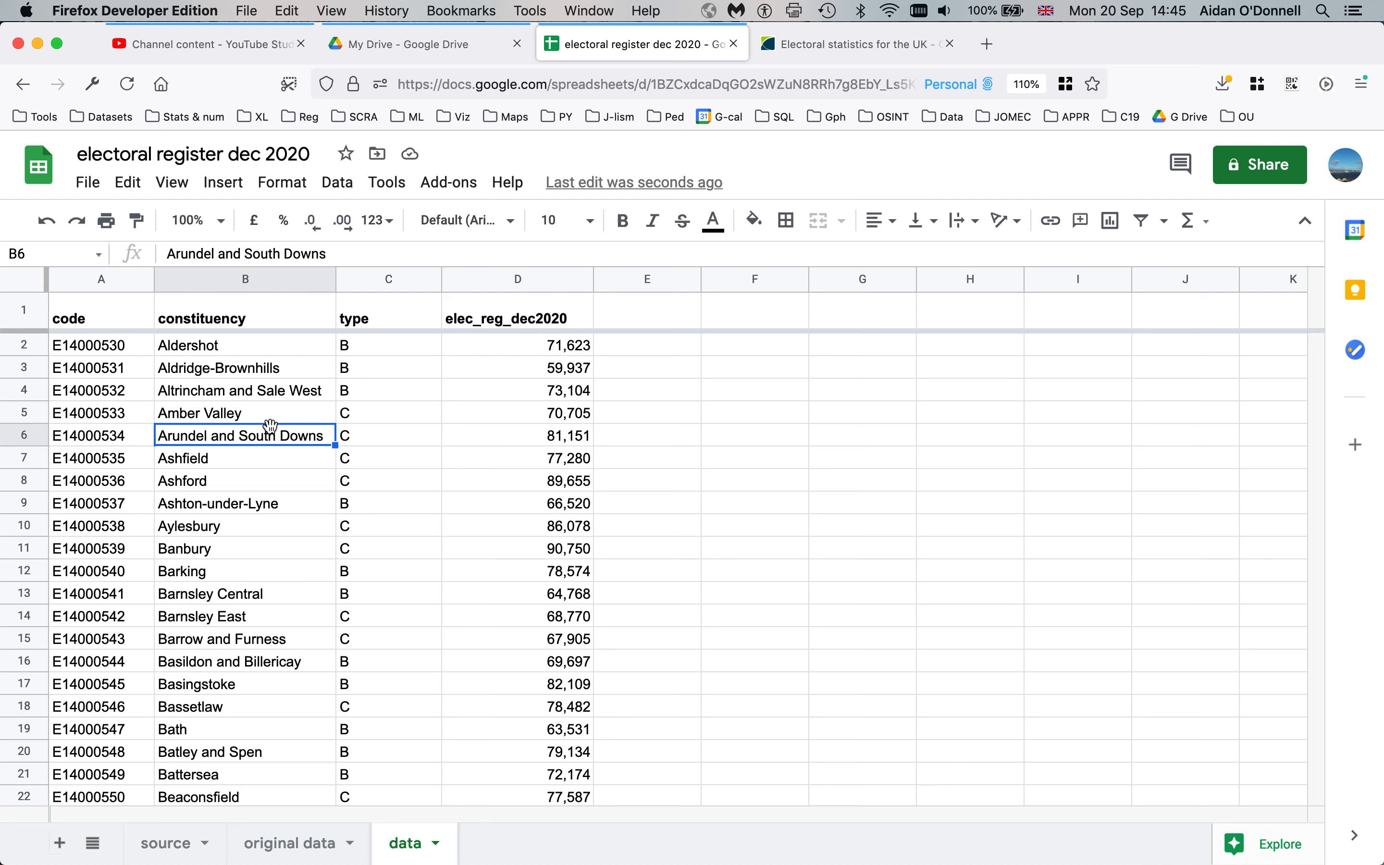
{"action": "left_click_drag", "start_coordinate": [255, 486], "coordinate": [246, 726]}
{"action": "left_click", "coordinate": [212, 487]}
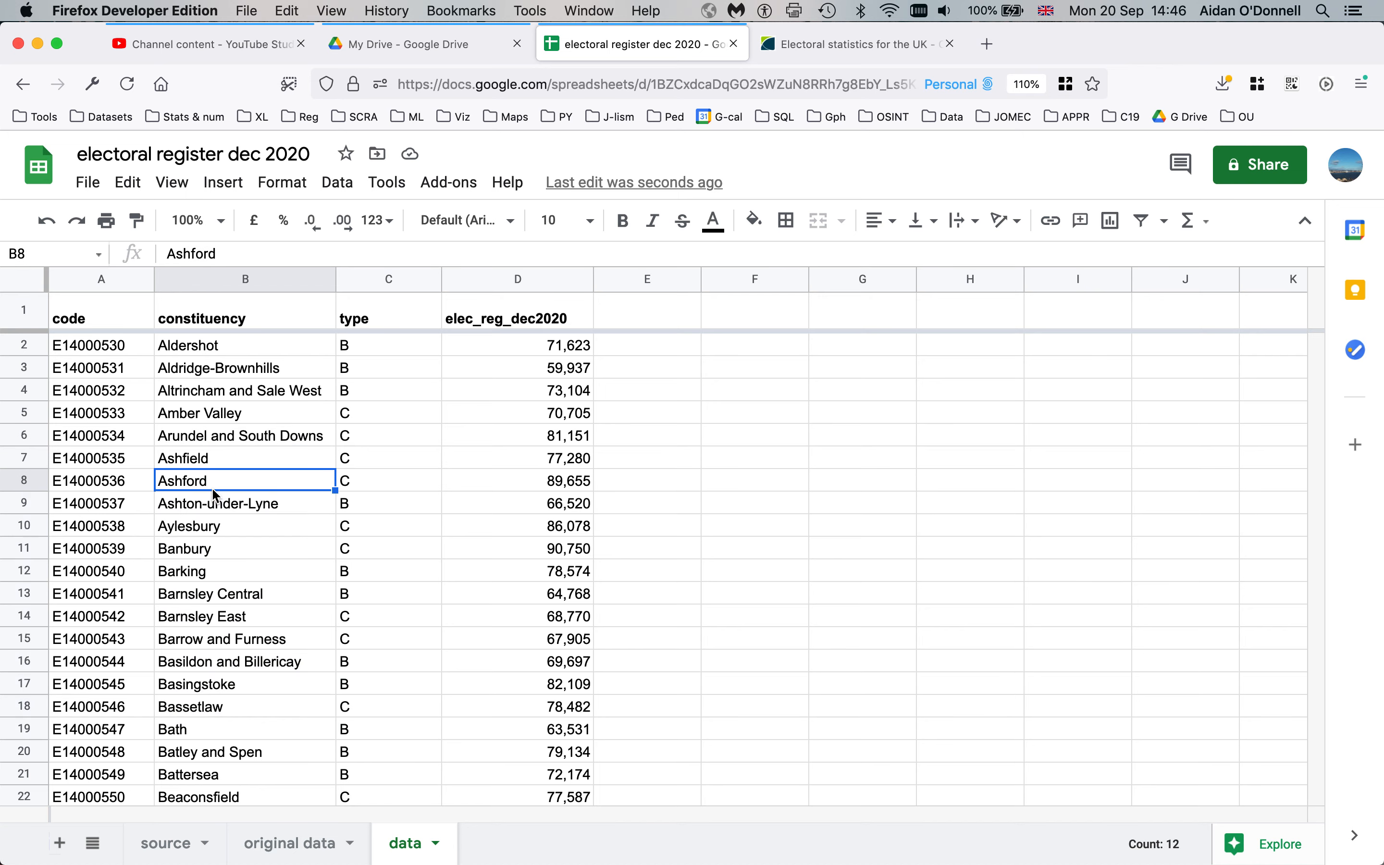
{"action": "left_click_drag", "start_coordinate": [221, 523], "coordinate": [212, 355]}
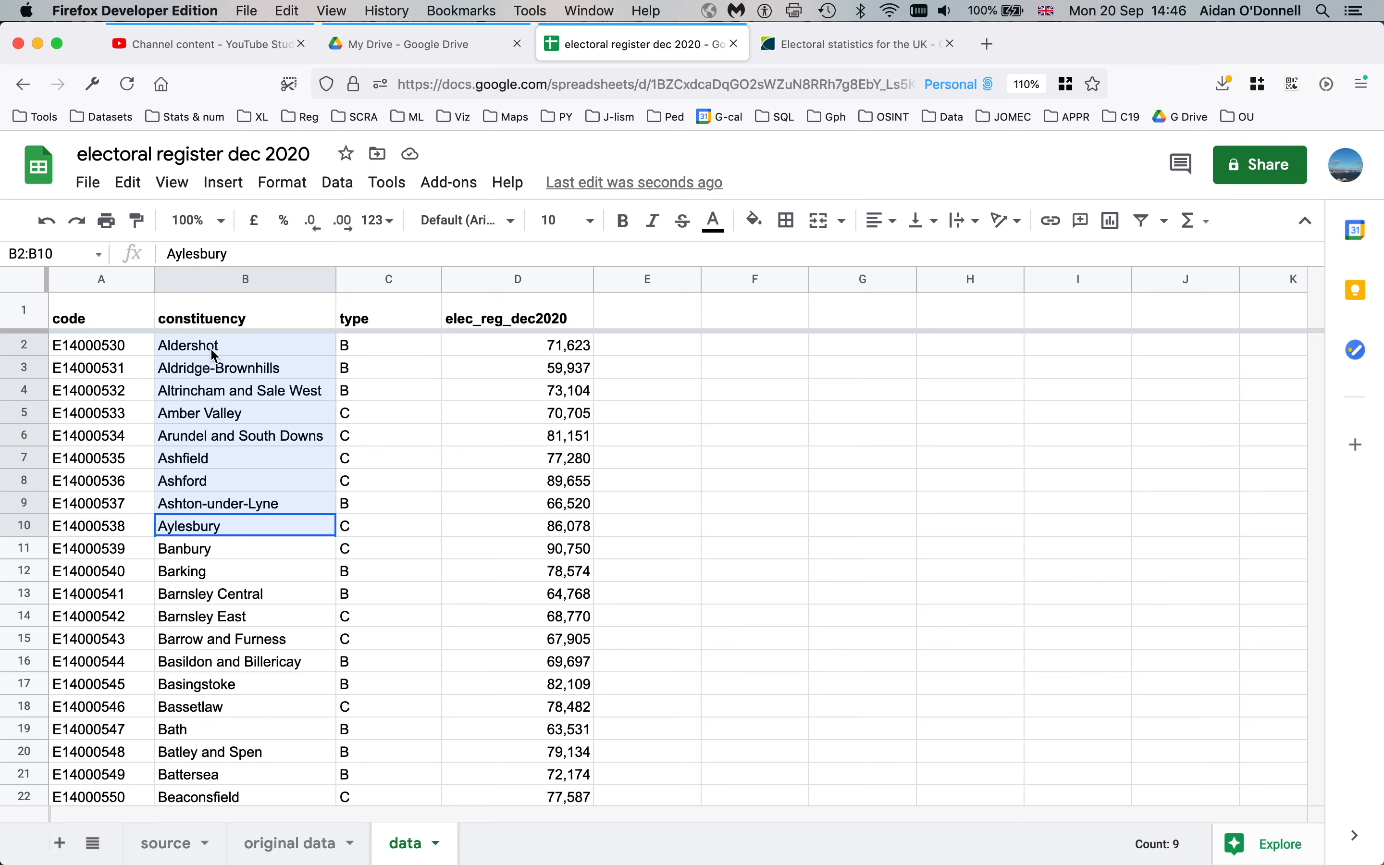
{"action": "left_click_drag", "start_coordinate": [213, 355], "coordinate": [213, 355]}
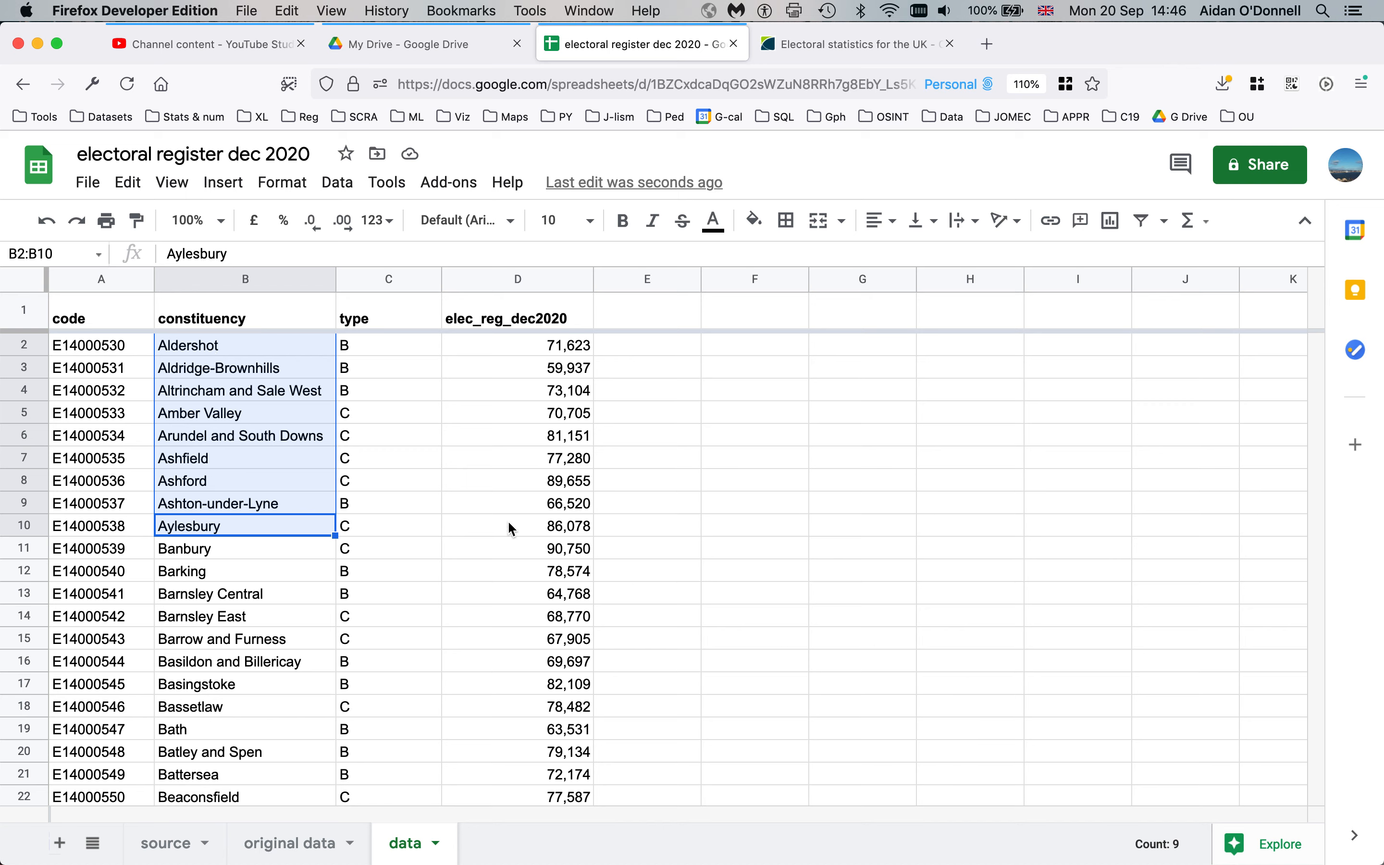
{"action": "left_click_drag", "start_coordinate": [511, 524], "coordinate": [507, 345]}
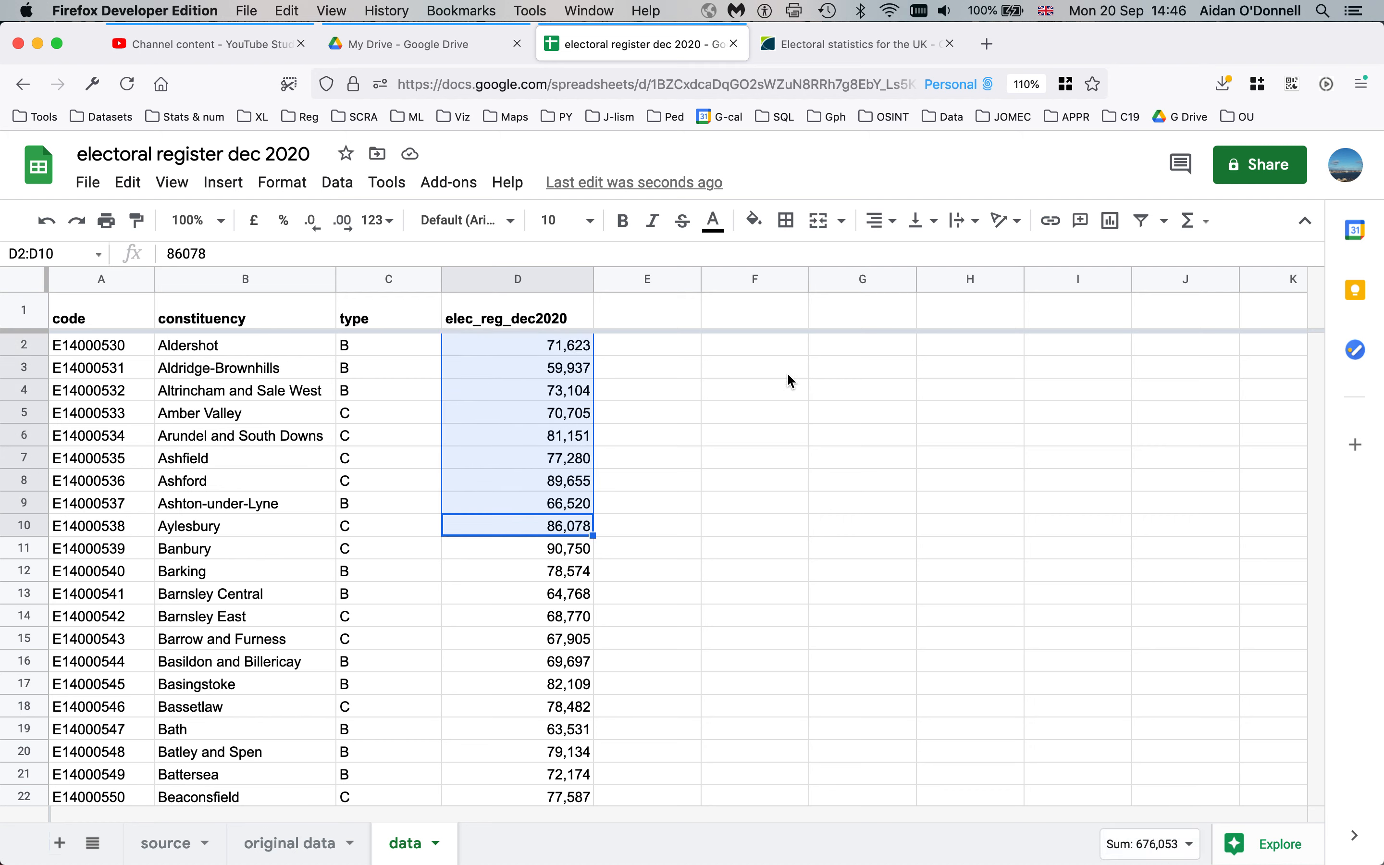
{"action": "left_click", "coordinate": [376, 417]}
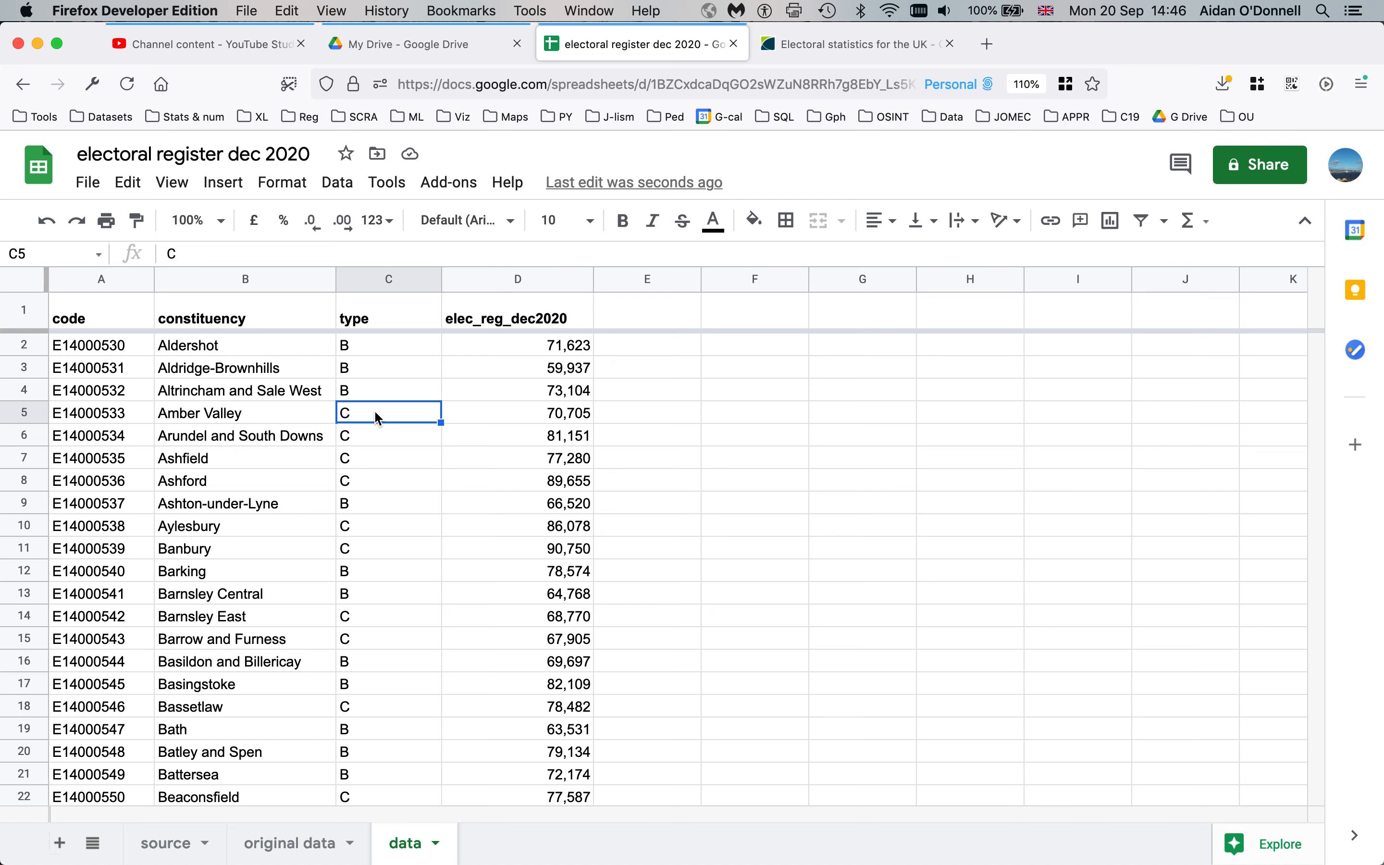
Search for 'Cardiff' and step through matches in rows 543–546 to Cardiff West
{"action": "key", "text": "cmd+f"}
{"action": "type", "text": "Cardiff"}
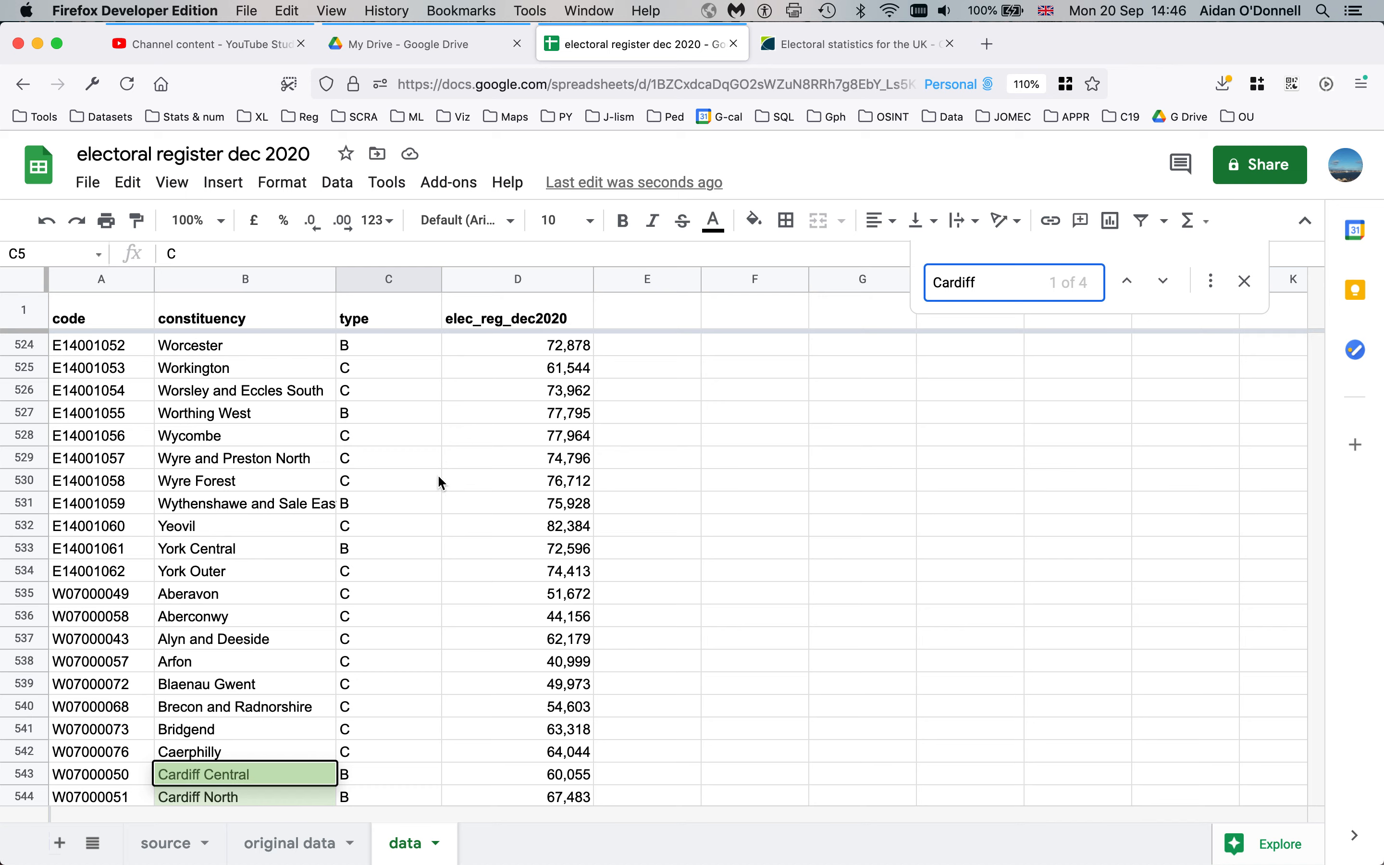
{"action": "scroll", "coordinate": [437, 474], "scroll_direction": "down", "scroll_amount": 1}
{"action": "scroll", "coordinate": [437, 482], "scroll_direction": "down", "scroll_amount": 2}
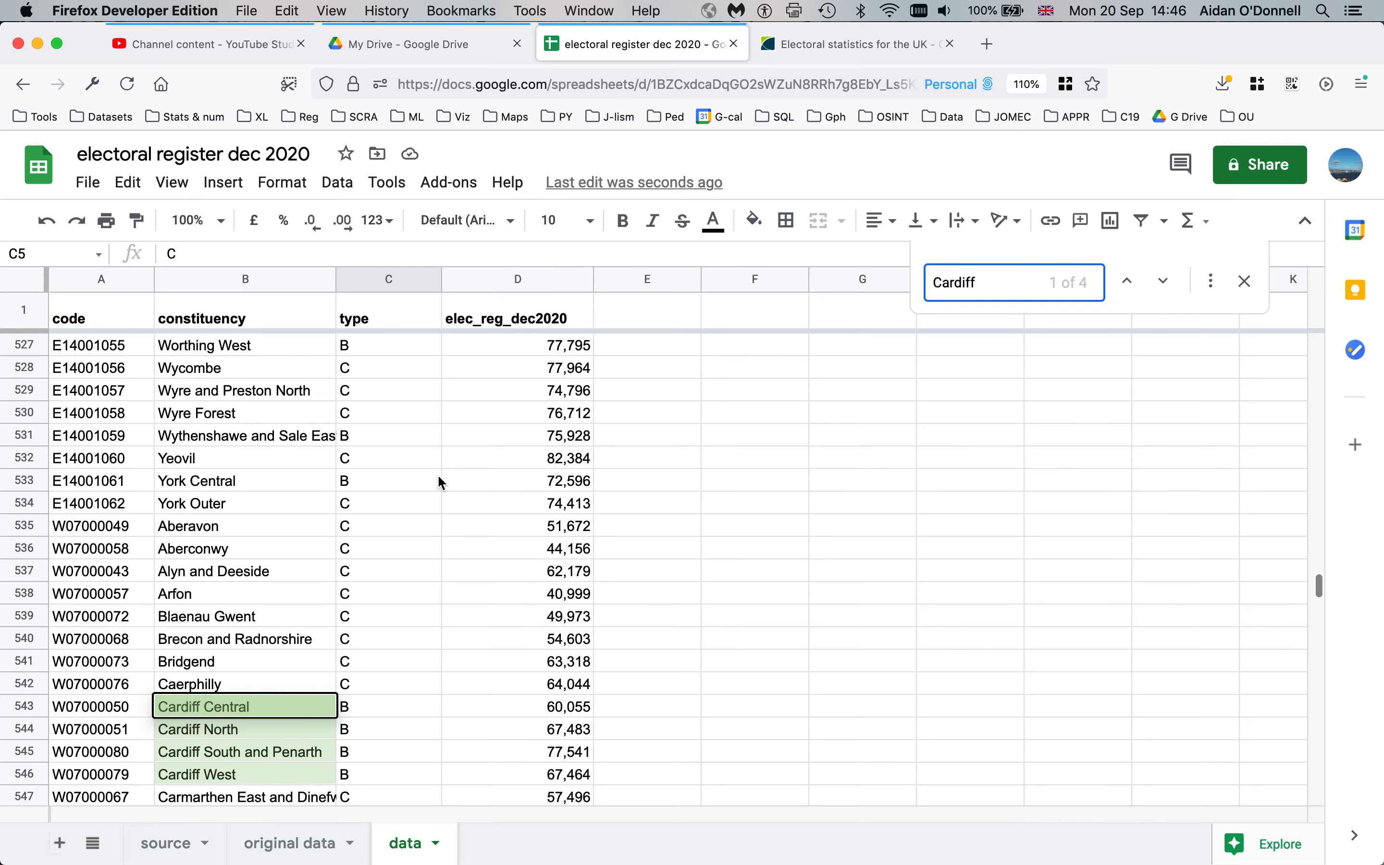
{"action": "left_click", "coordinate": [1165, 282]}
{"action": "left_click", "coordinate": [1169, 289]}
{"action": "left_click", "coordinate": [1169, 289]}
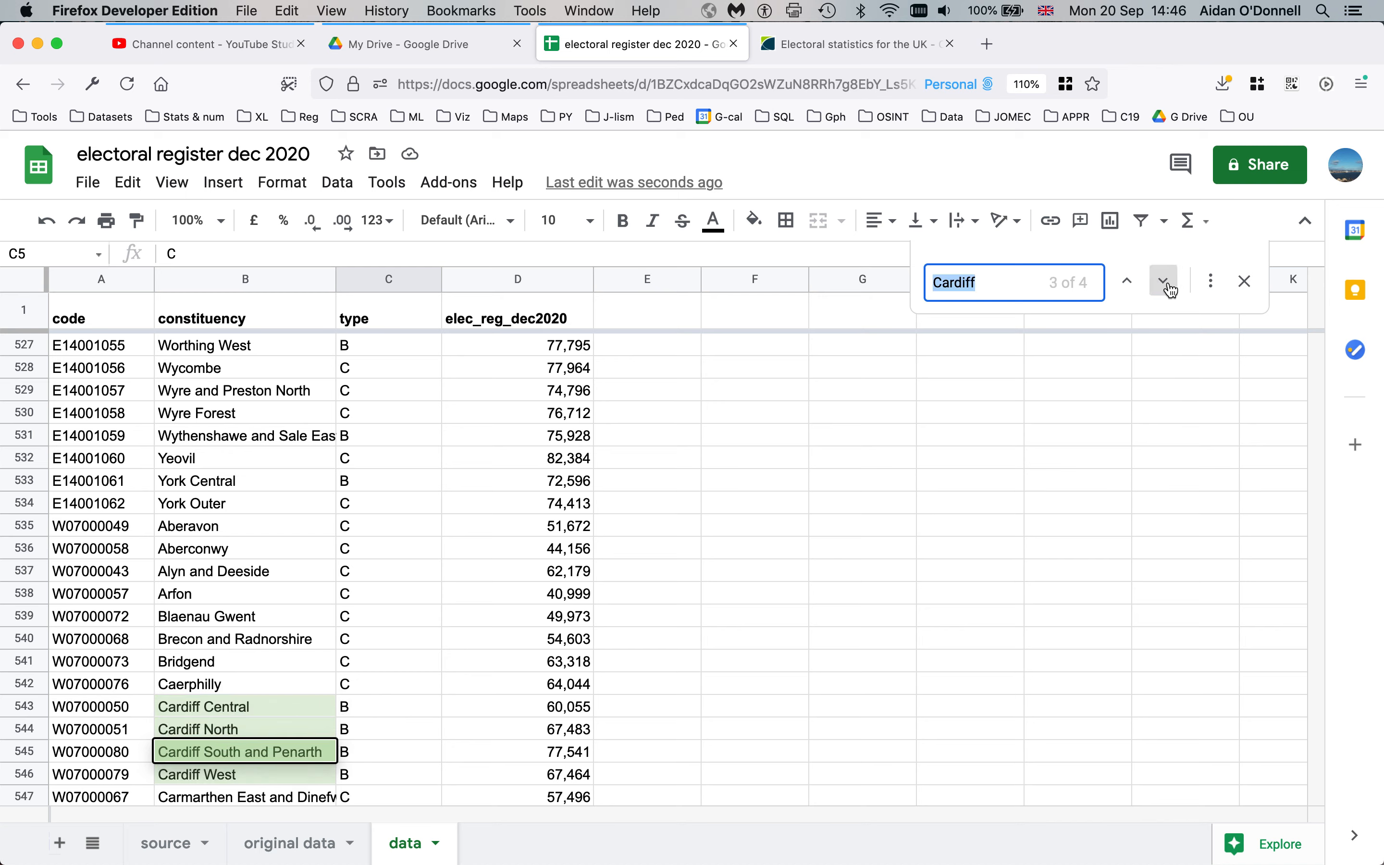
{"action": "left_click", "coordinate": [1212, 284]}
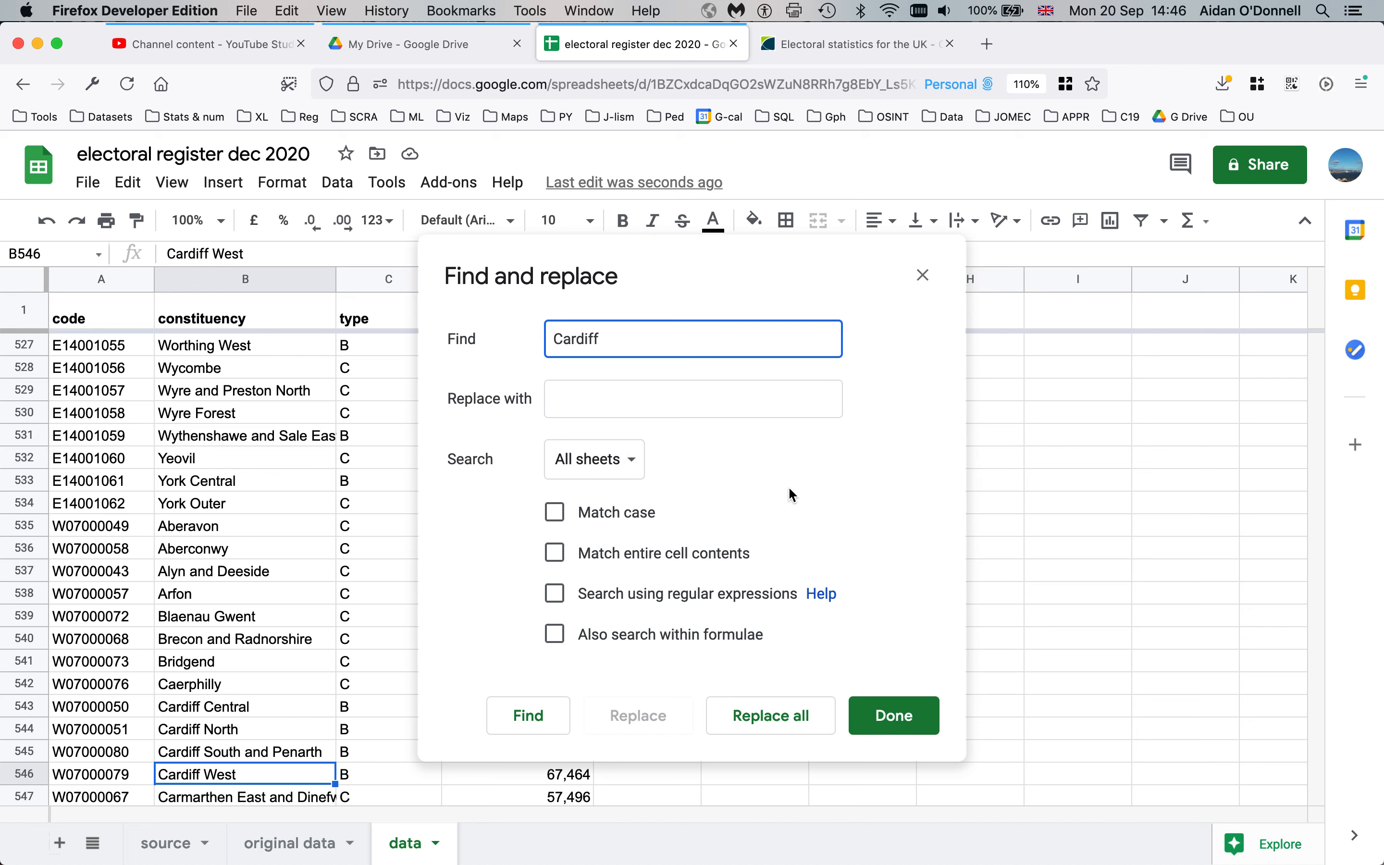
{"action": "left_click", "coordinate": [926, 276]}
{"action": "left_click", "coordinate": [208, 641]}
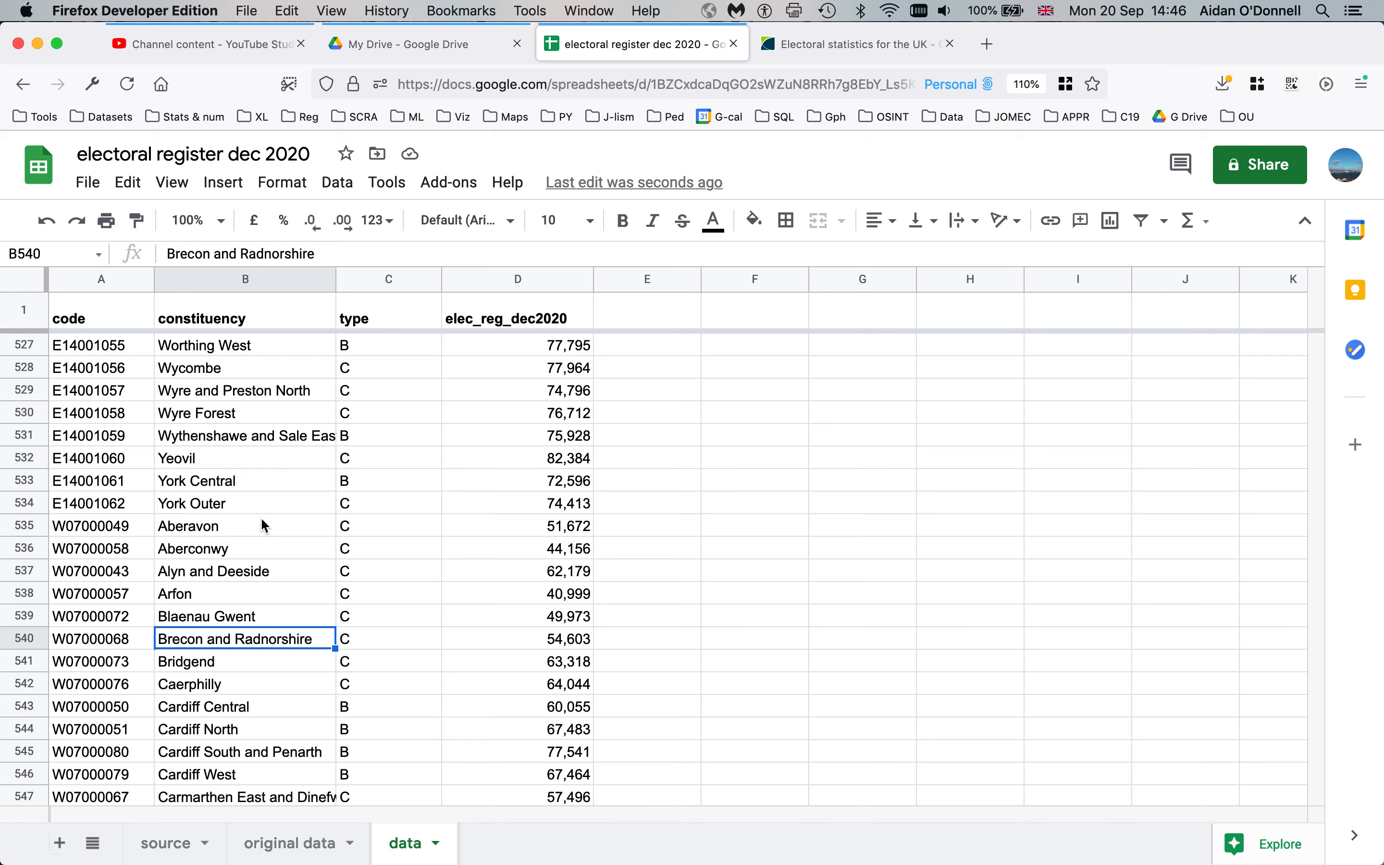
Jump from Aldershot at the top to the last data row, West Tyrone in row 651
{"action": "left_click", "coordinate": [523, 404]}
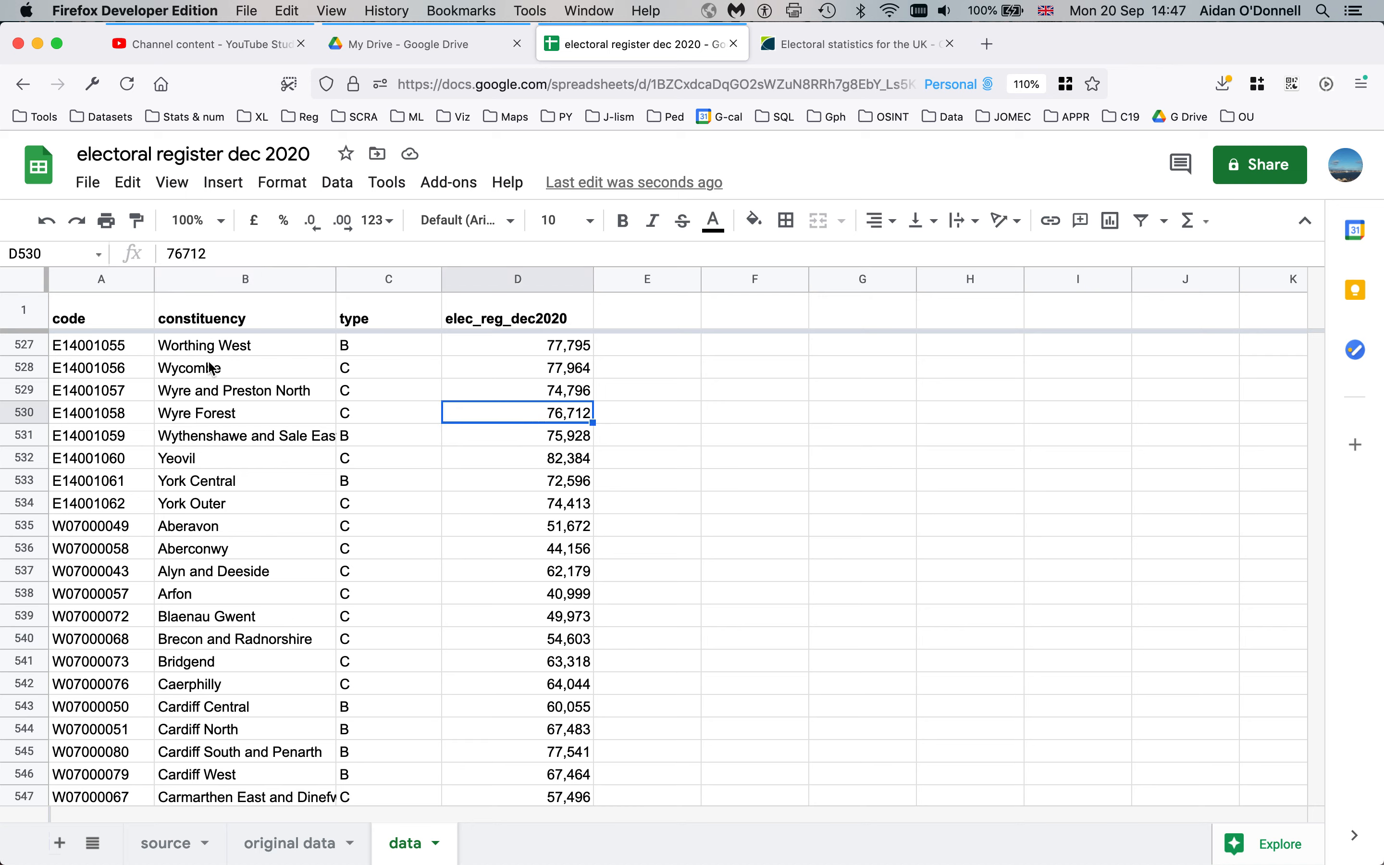
{"action": "left_click", "coordinate": [271, 373]}
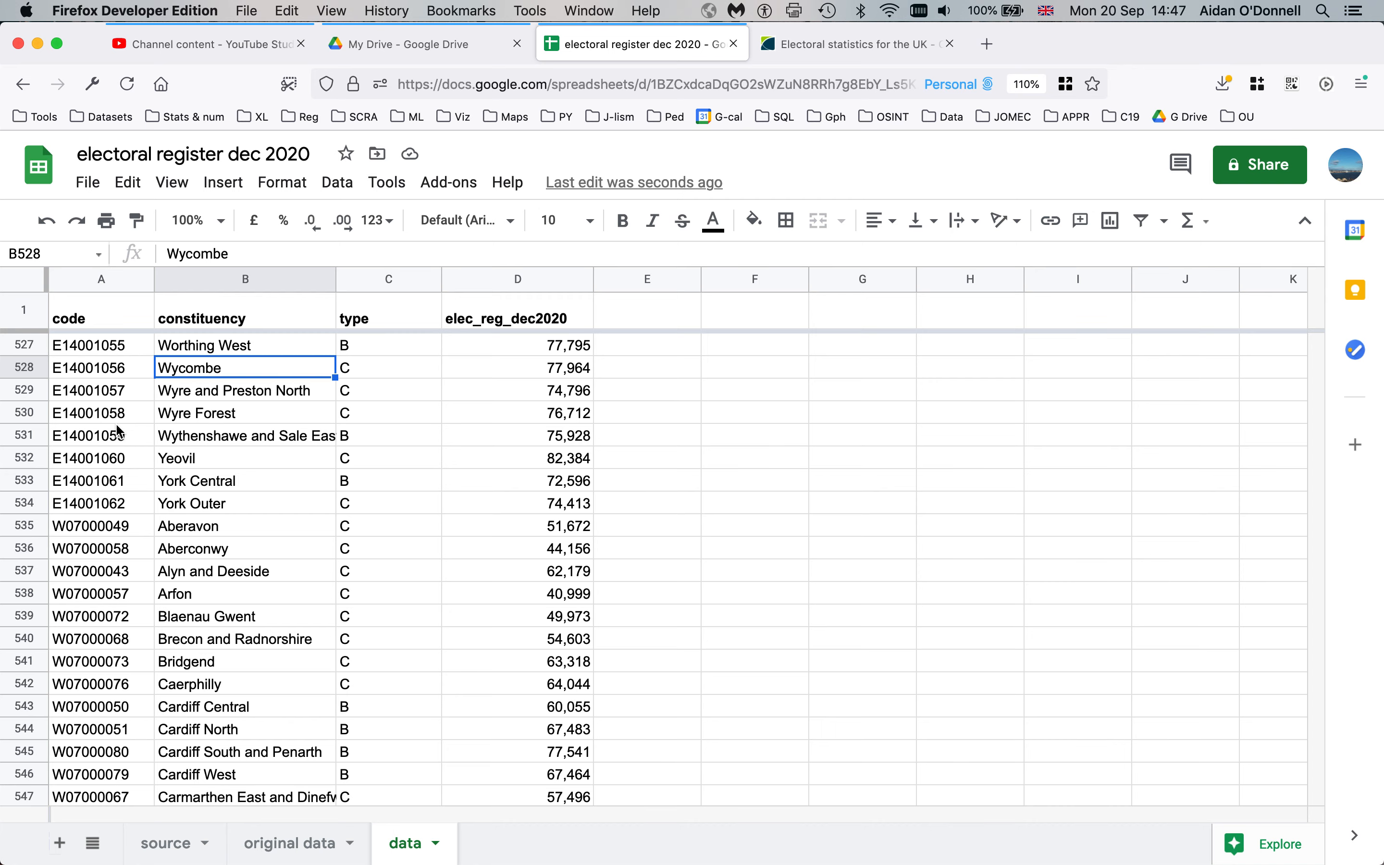
{"action": "key", "text": "super+Up"}
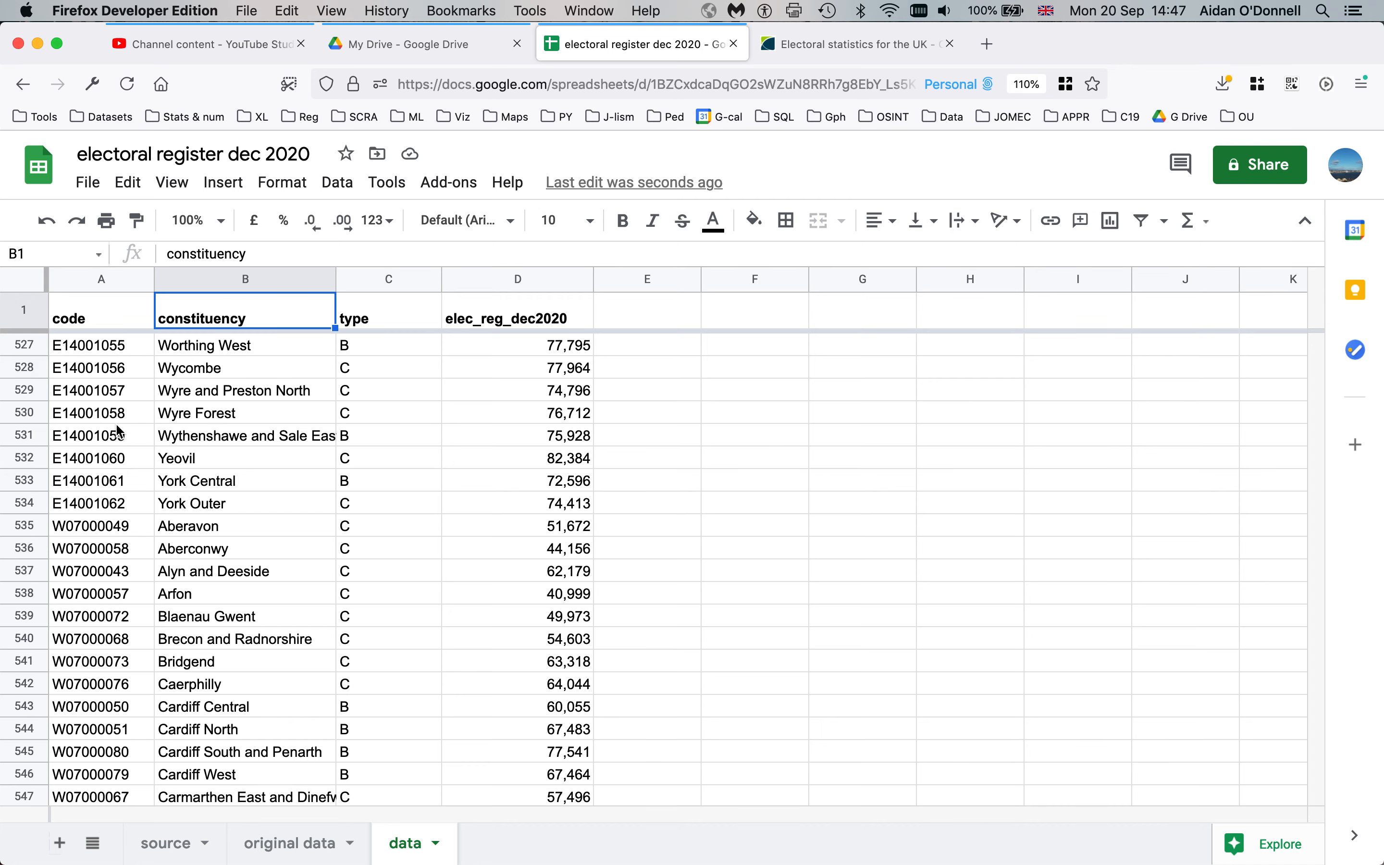
{"action": "key", "text": "Down"}
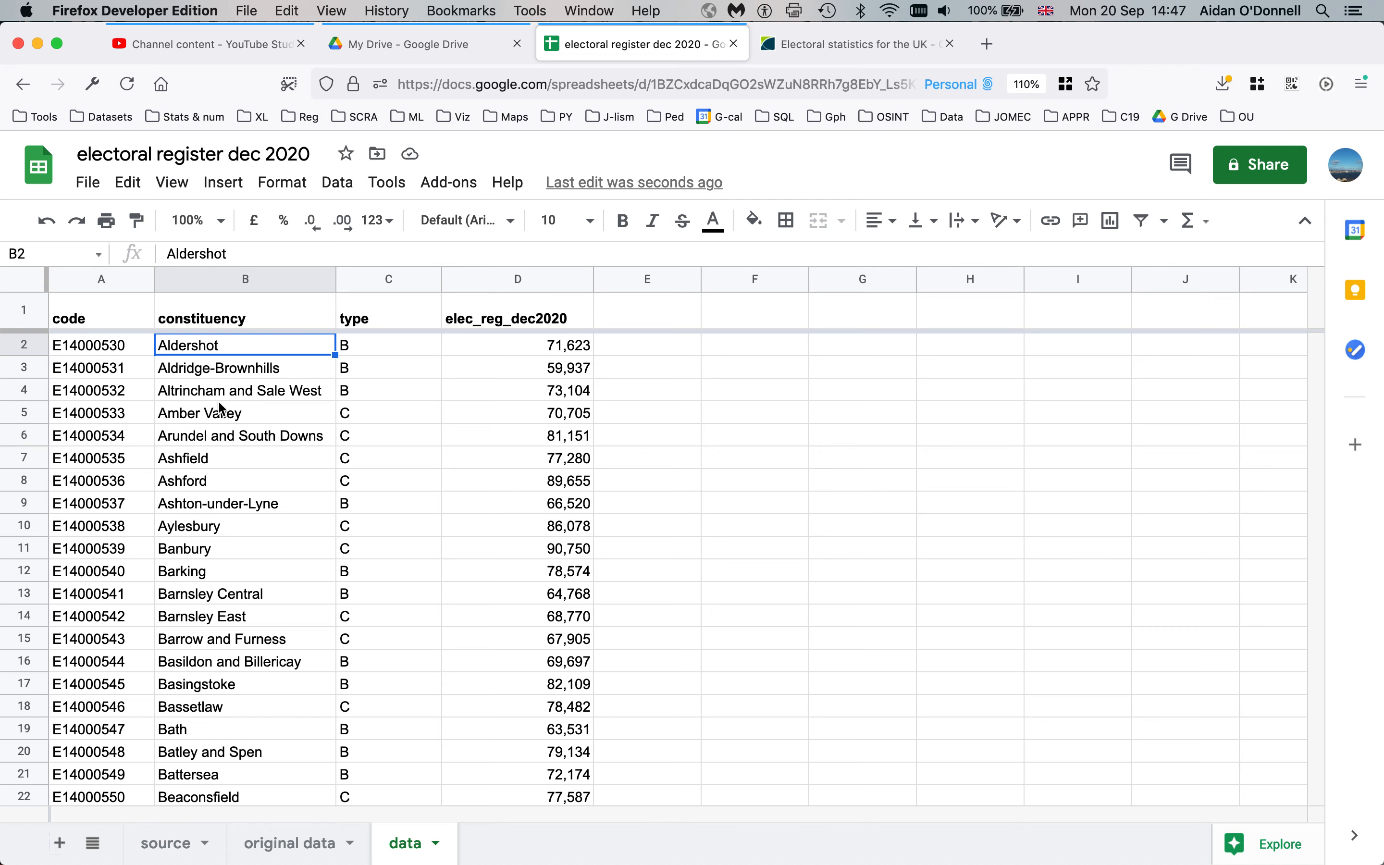
{"action": "scroll", "coordinate": [218, 401], "scroll_direction": "down", "scroll_amount": 4}
{"action": "scroll", "coordinate": [217, 401], "scroll_direction": "up", "scroll_amount": 4}
{"action": "key", "text": "super+Down"}
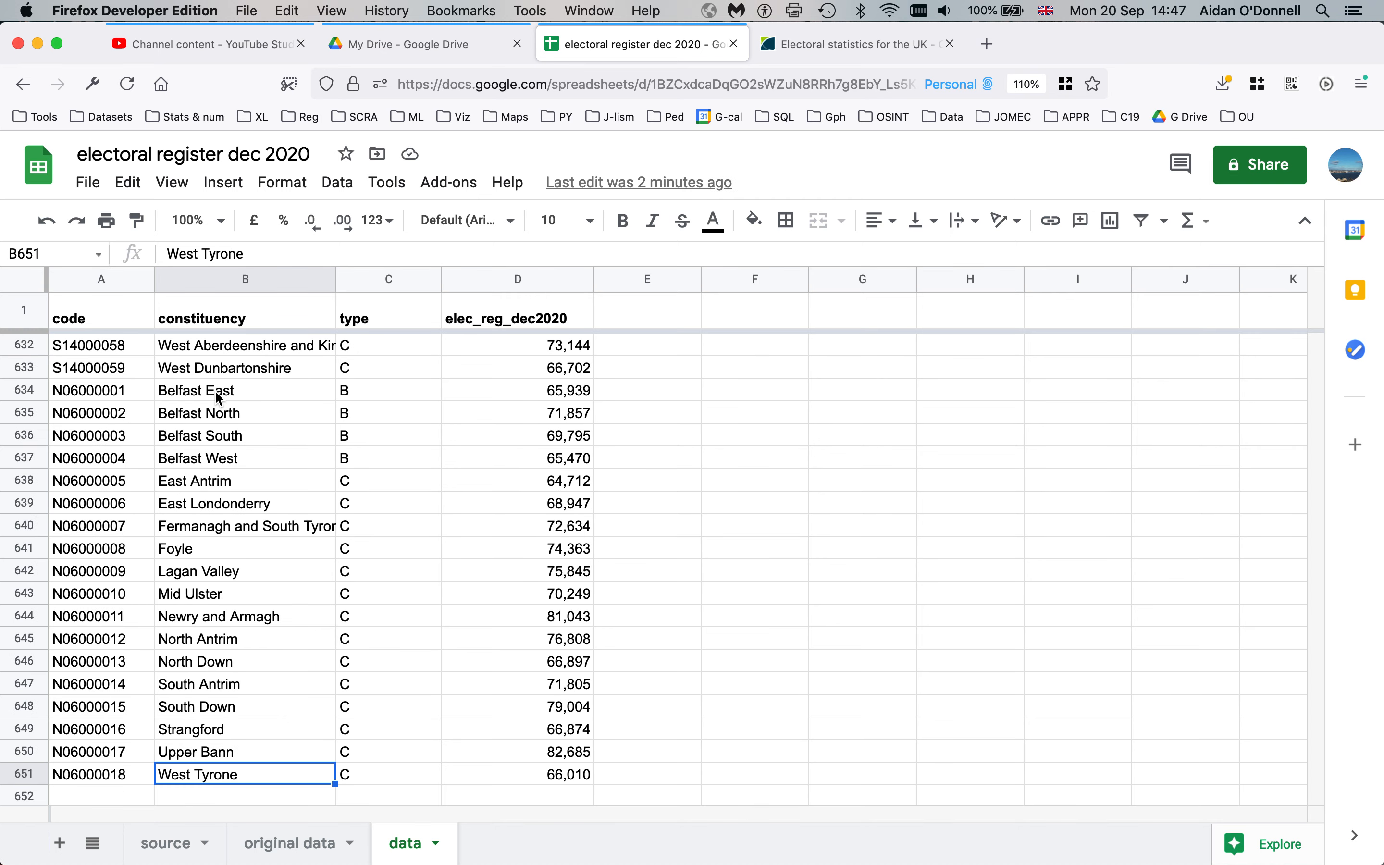
Inspect the West Dunbartonshire row and type cells in rows 632–633 before Northern Ireland begins
{"action": "scroll", "coordinate": [216, 393], "scroll_direction": "up", "scroll_amount": 2}
{"action": "left_click", "coordinate": [231, 508]}
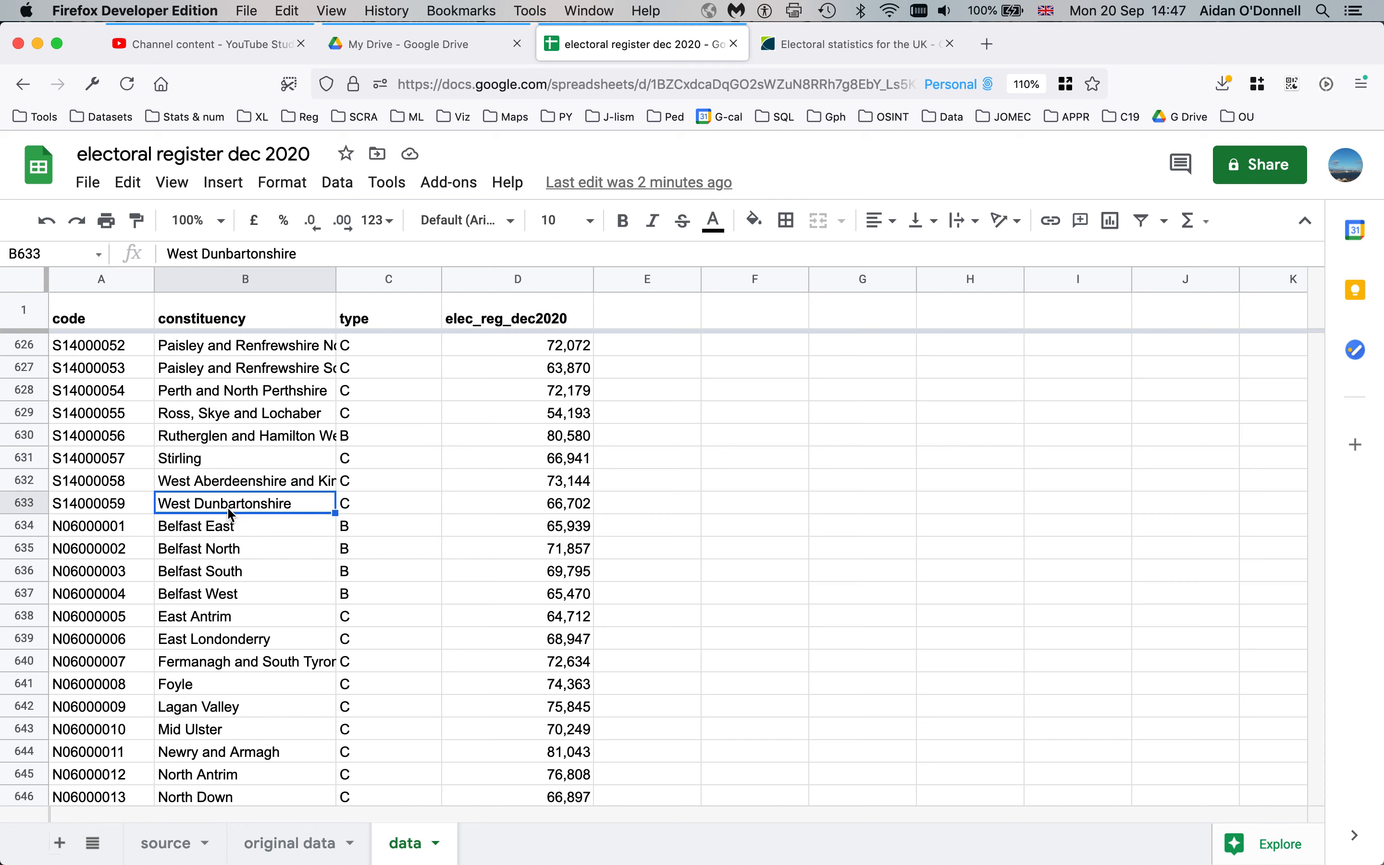
{"action": "left_click", "coordinate": [107, 507]}
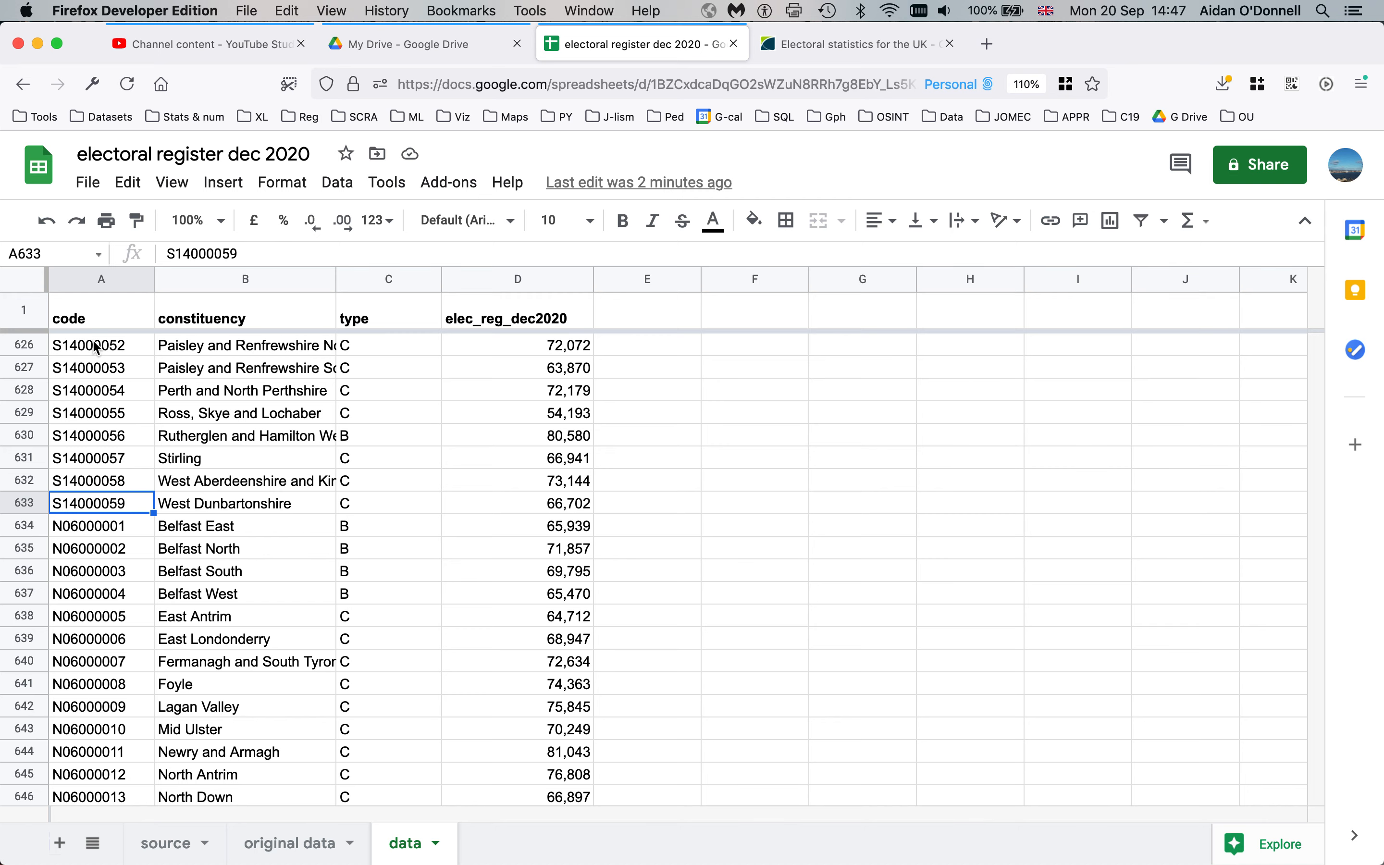
{"action": "scroll", "coordinate": [208, 525], "scroll_direction": "down", "scroll_amount": 3}
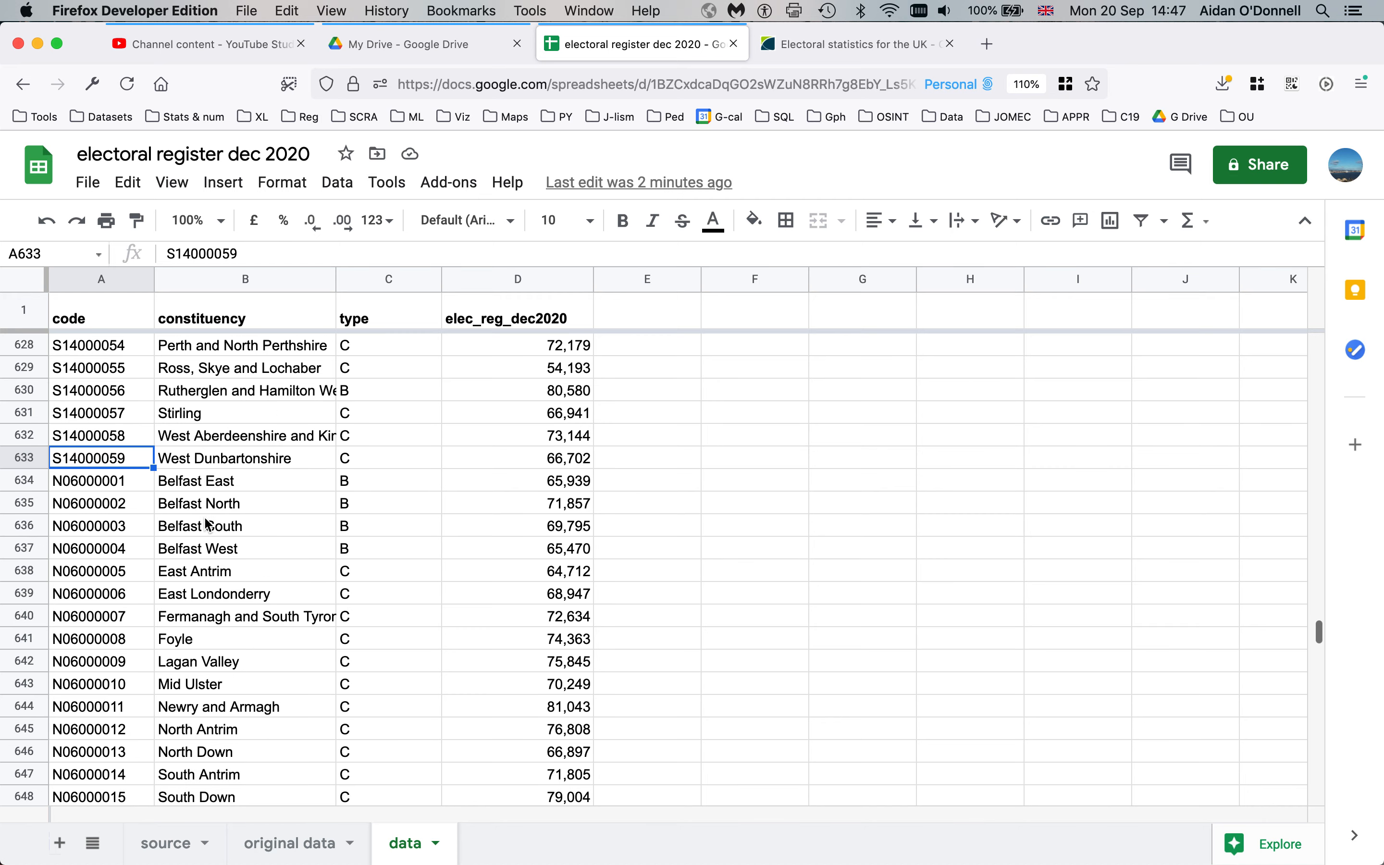
{"action": "left_click", "coordinate": [232, 375]}
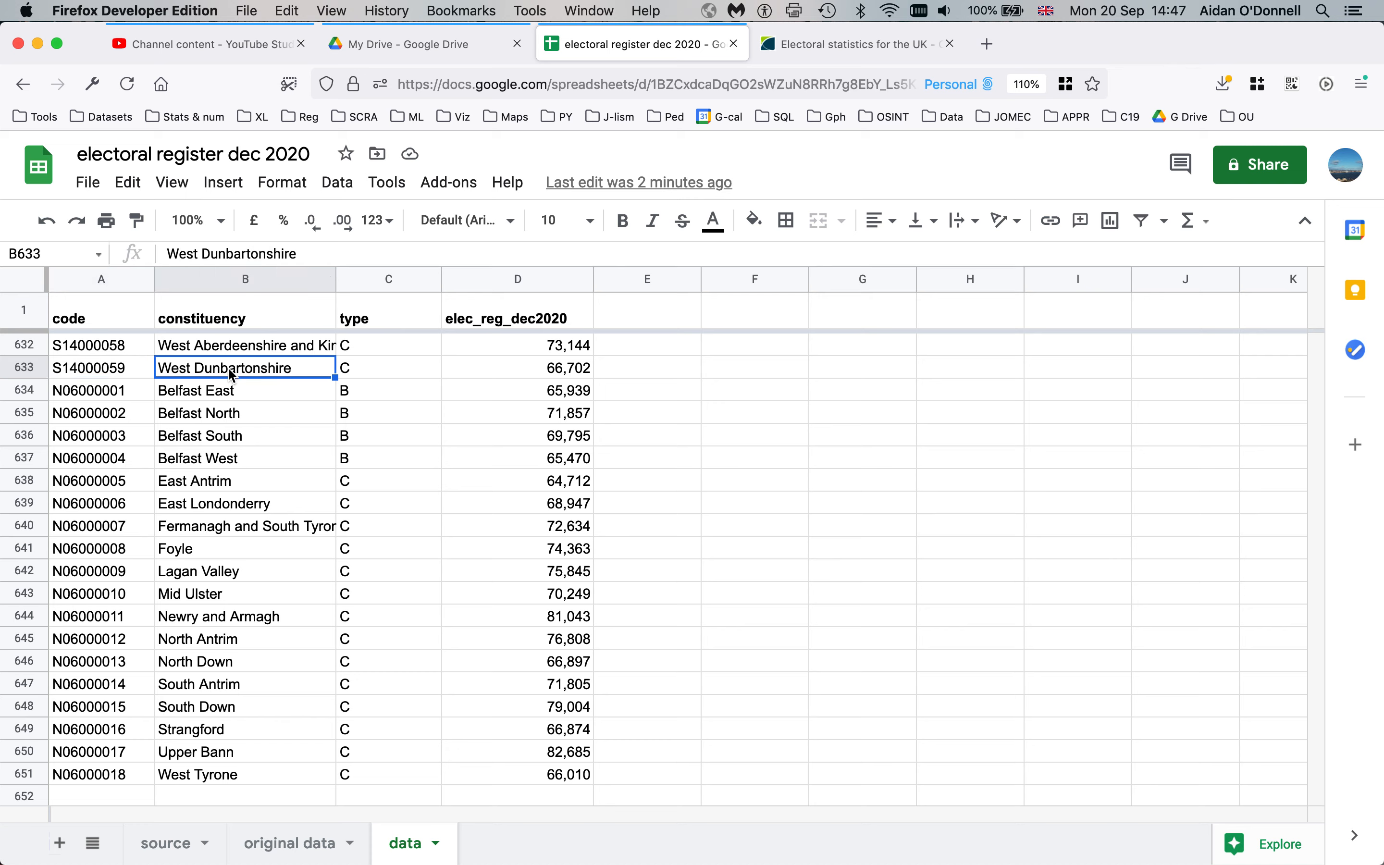
{"action": "left_click", "coordinate": [392, 369]}
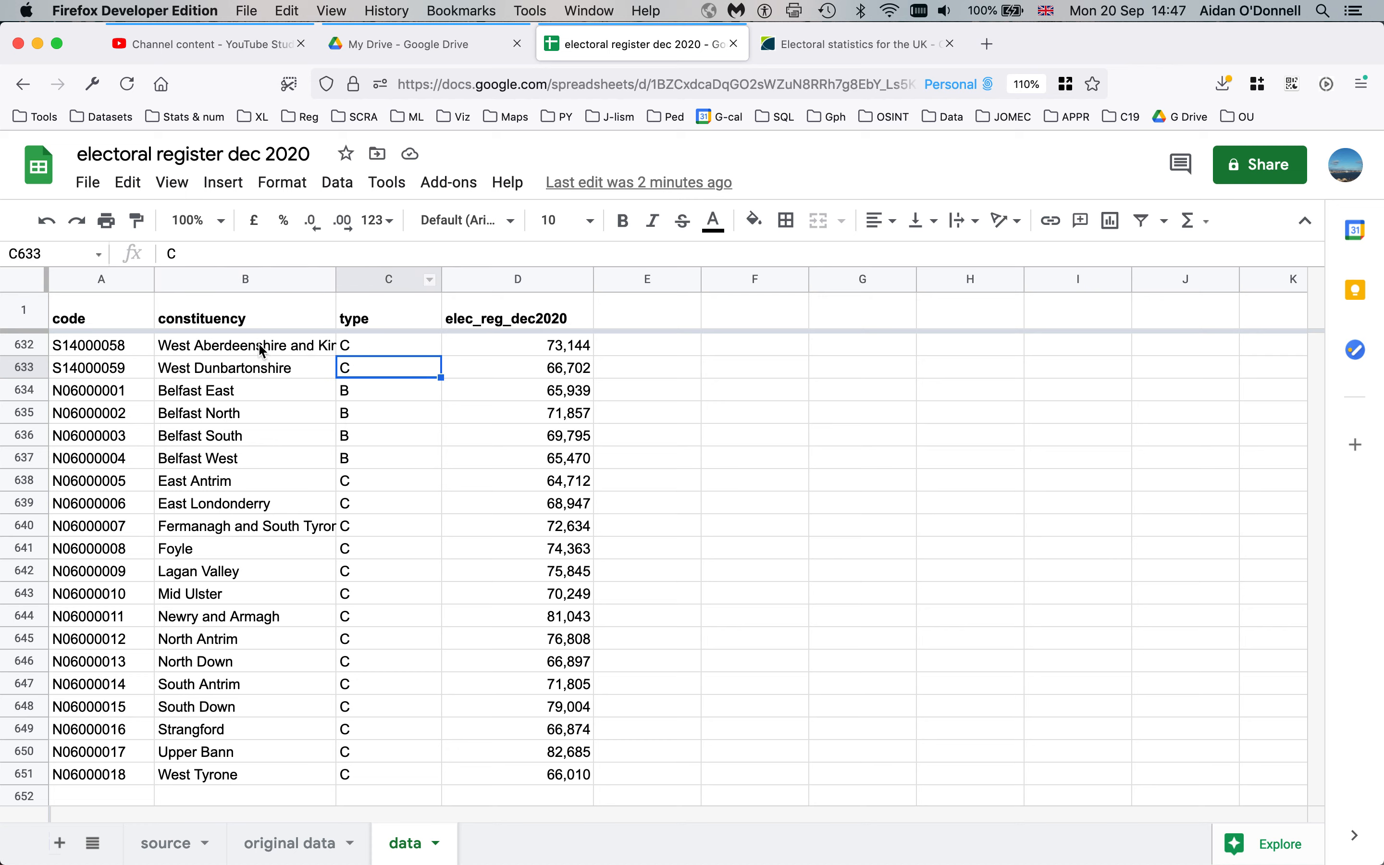
{"action": "left_click", "coordinate": [403, 351]}
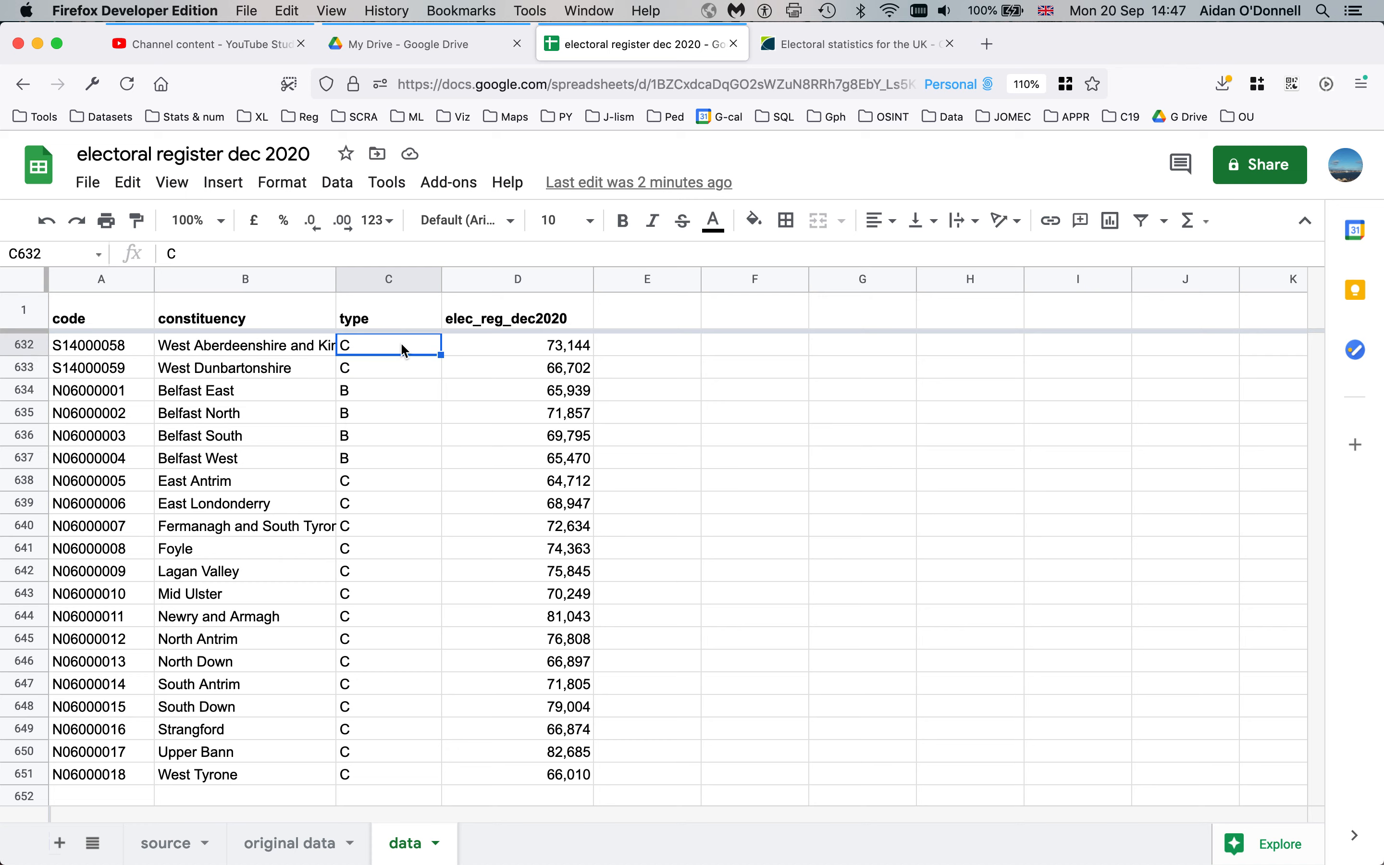
Sort the sheet by type A→Z and check the top and bottom rows
{"action": "left_click", "coordinate": [430, 280]}
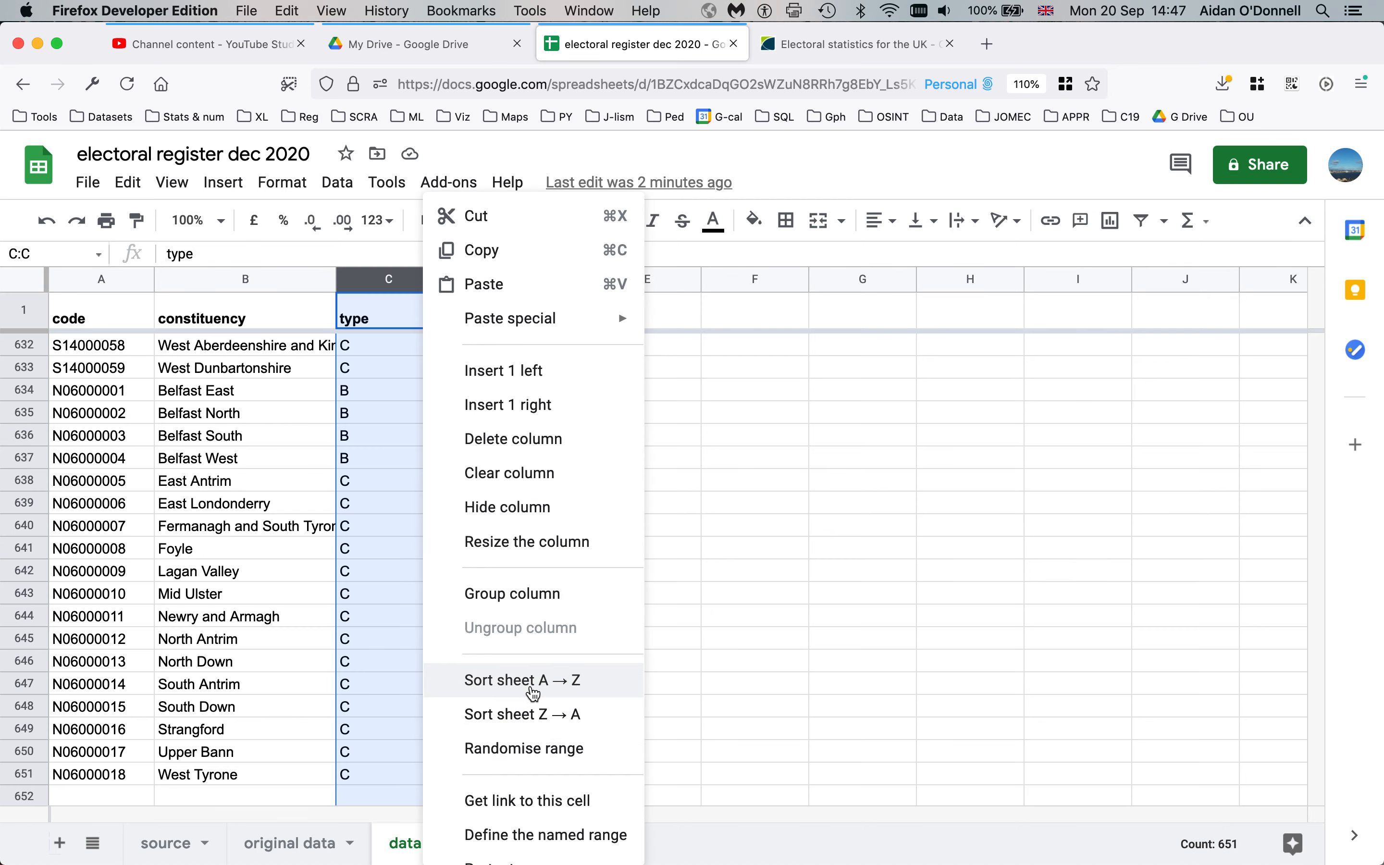
{"action": "left_click", "coordinate": [532, 681]}
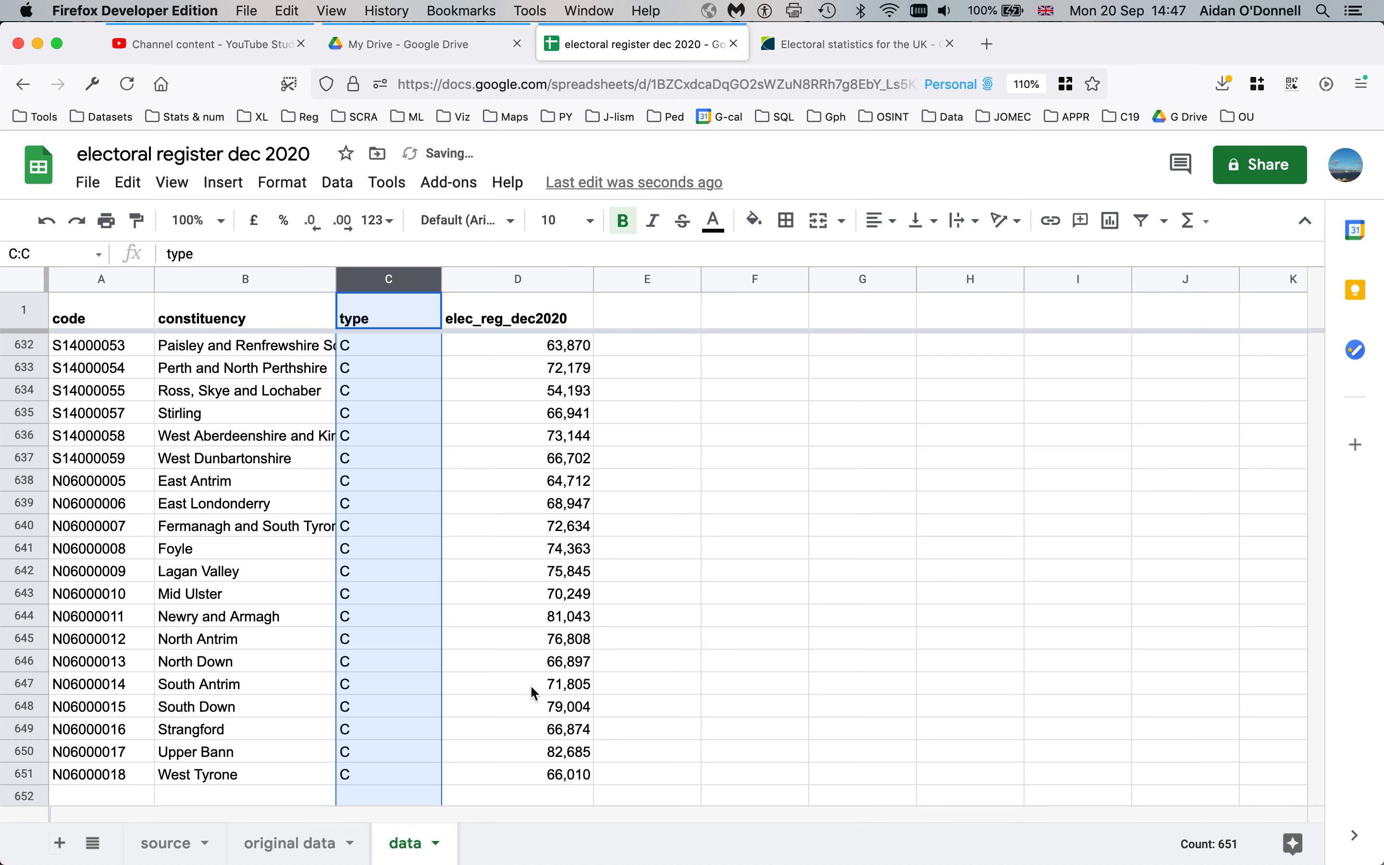
{"action": "key", "text": "super+Up"}
{"action": "key", "text": "Down"}
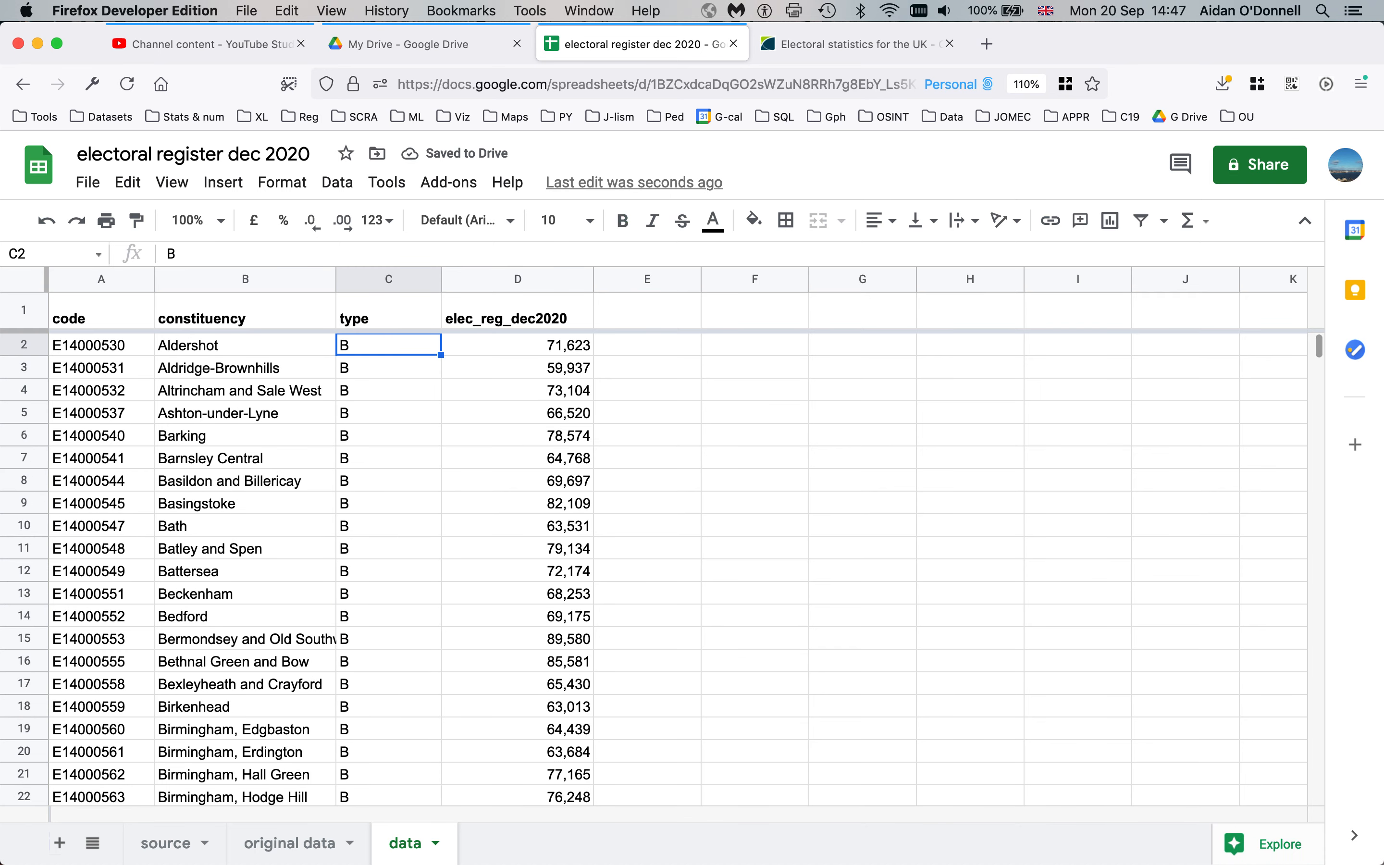
{"action": "scroll", "coordinate": [367, 475], "scroll_direction": "down", "scroll_amount": 5}
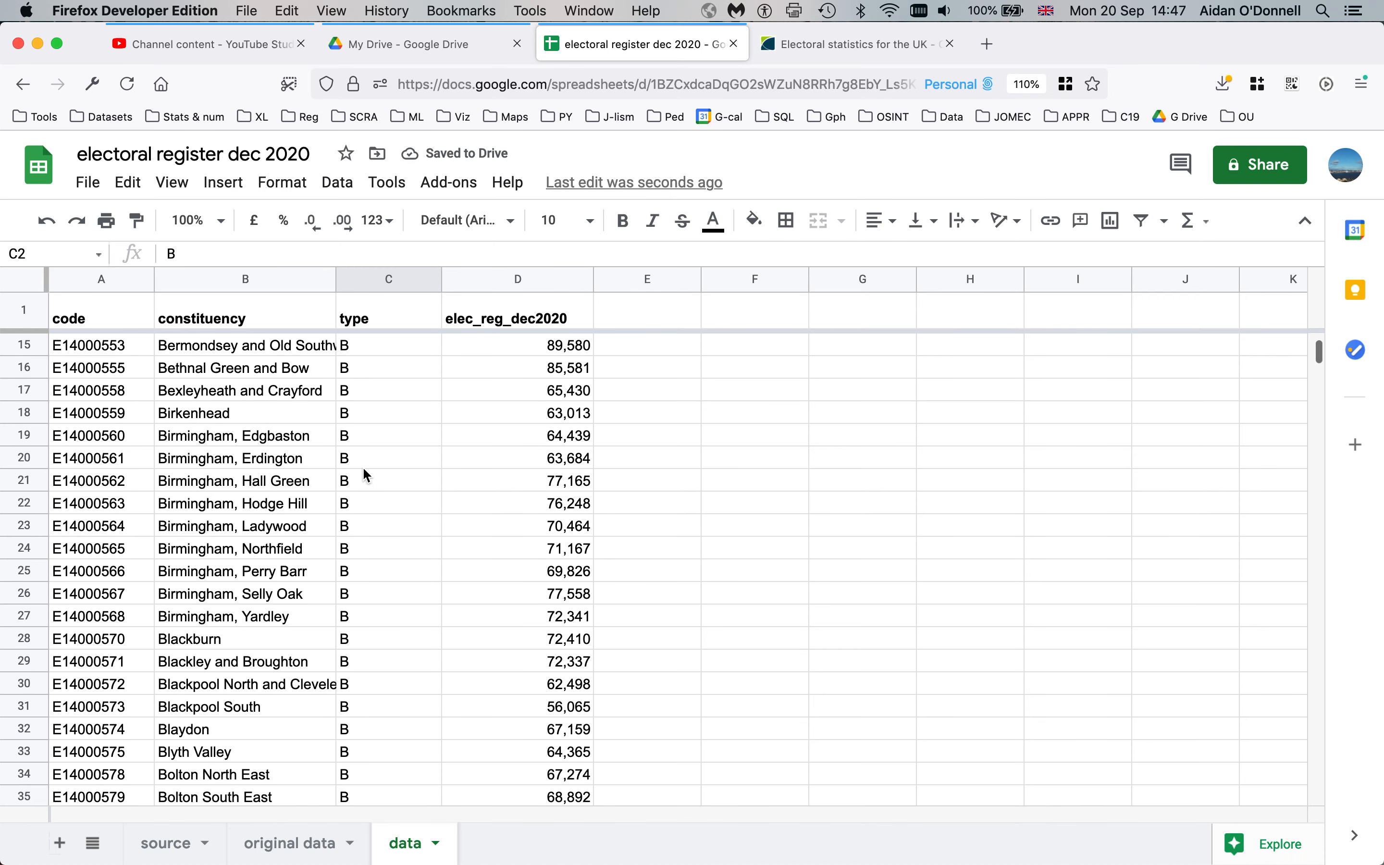
{"action": "key", "text": "super+Down"}
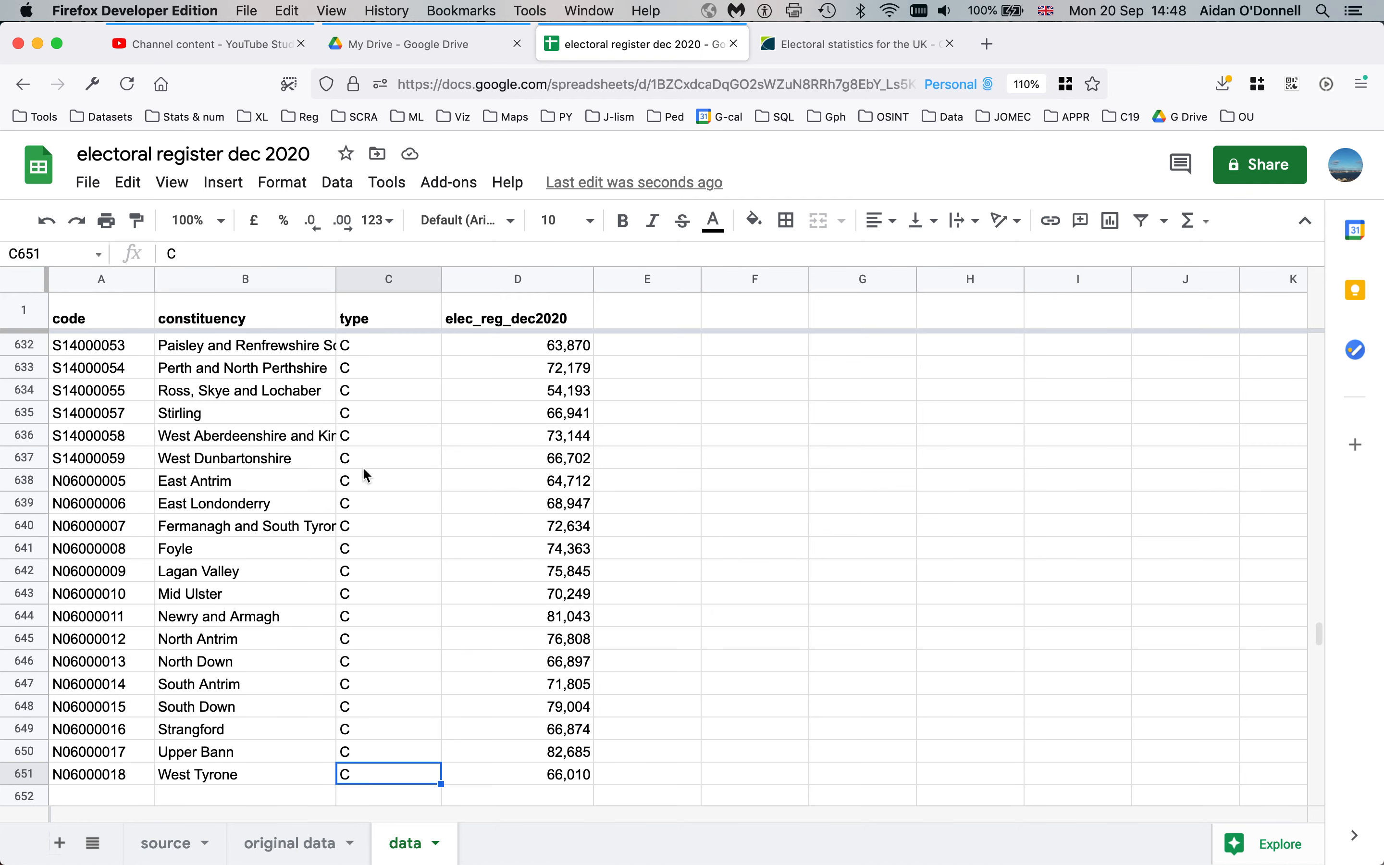
{"action": "key", "text": "super+Up"}
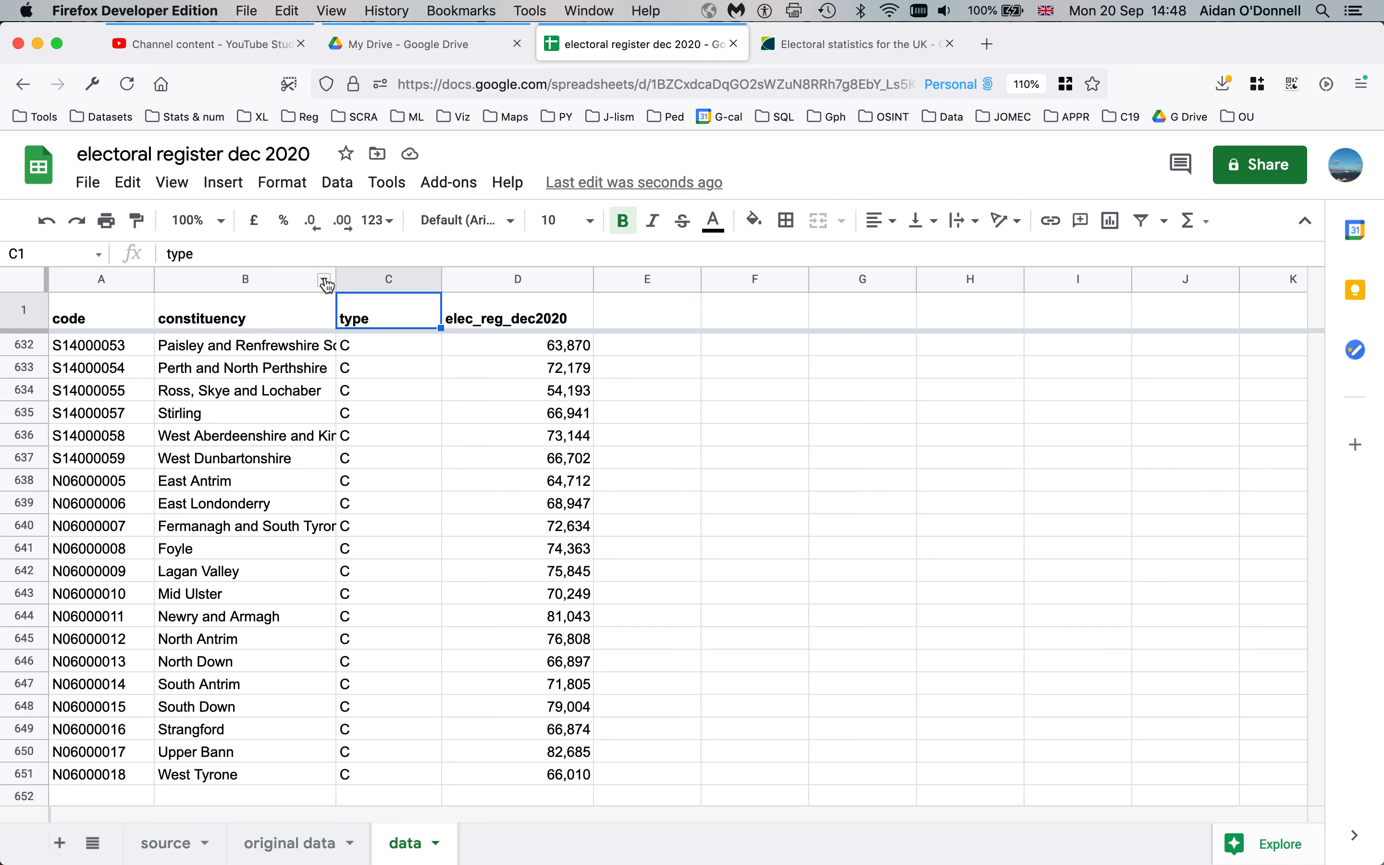
Sort the sheet by constituency Z→A, starting with York Outer, and check the ends
{"action": "left_click", "coordinate": [324, 281]}
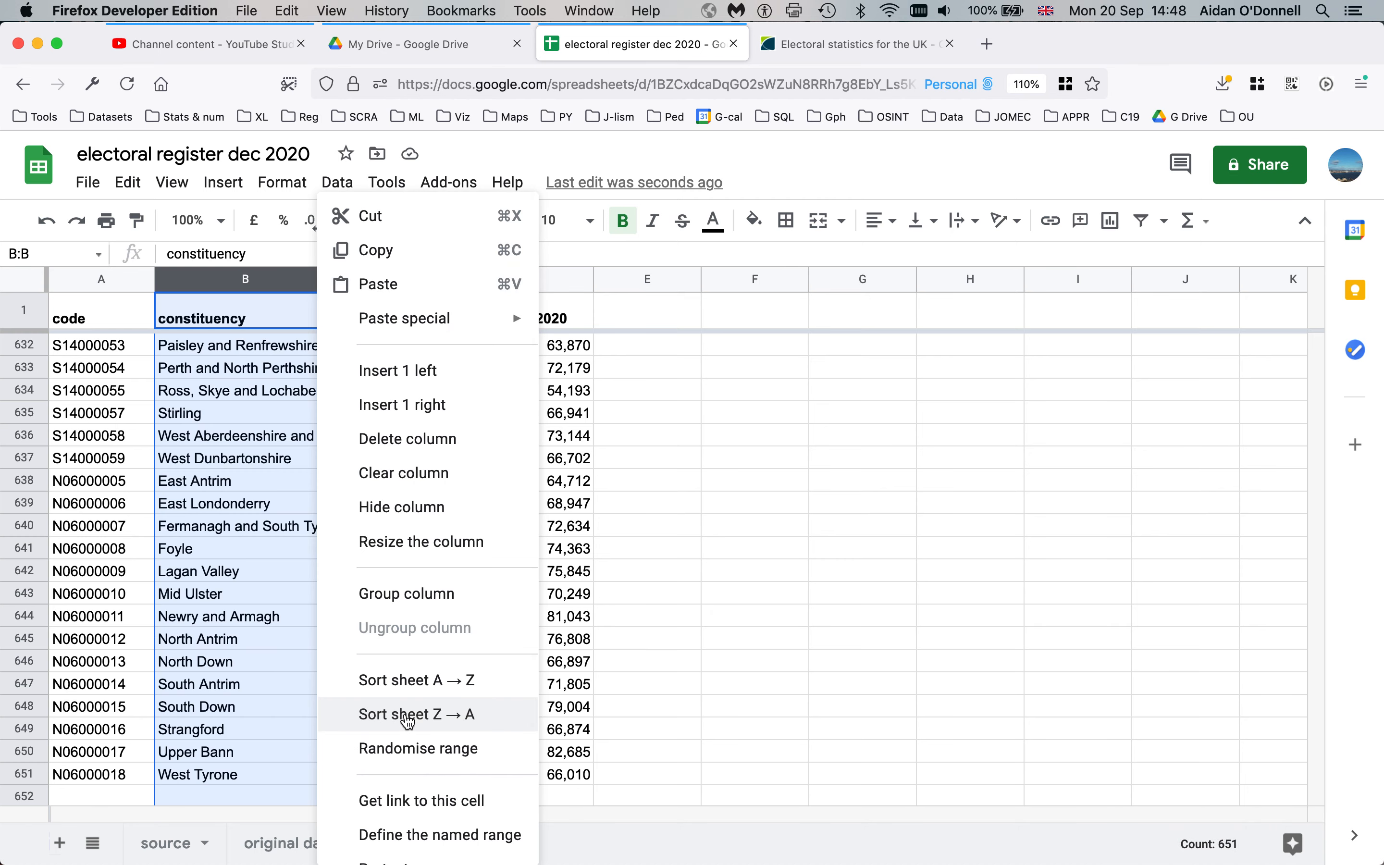
{"action": "left_click", "coordinate": [408, 716]}
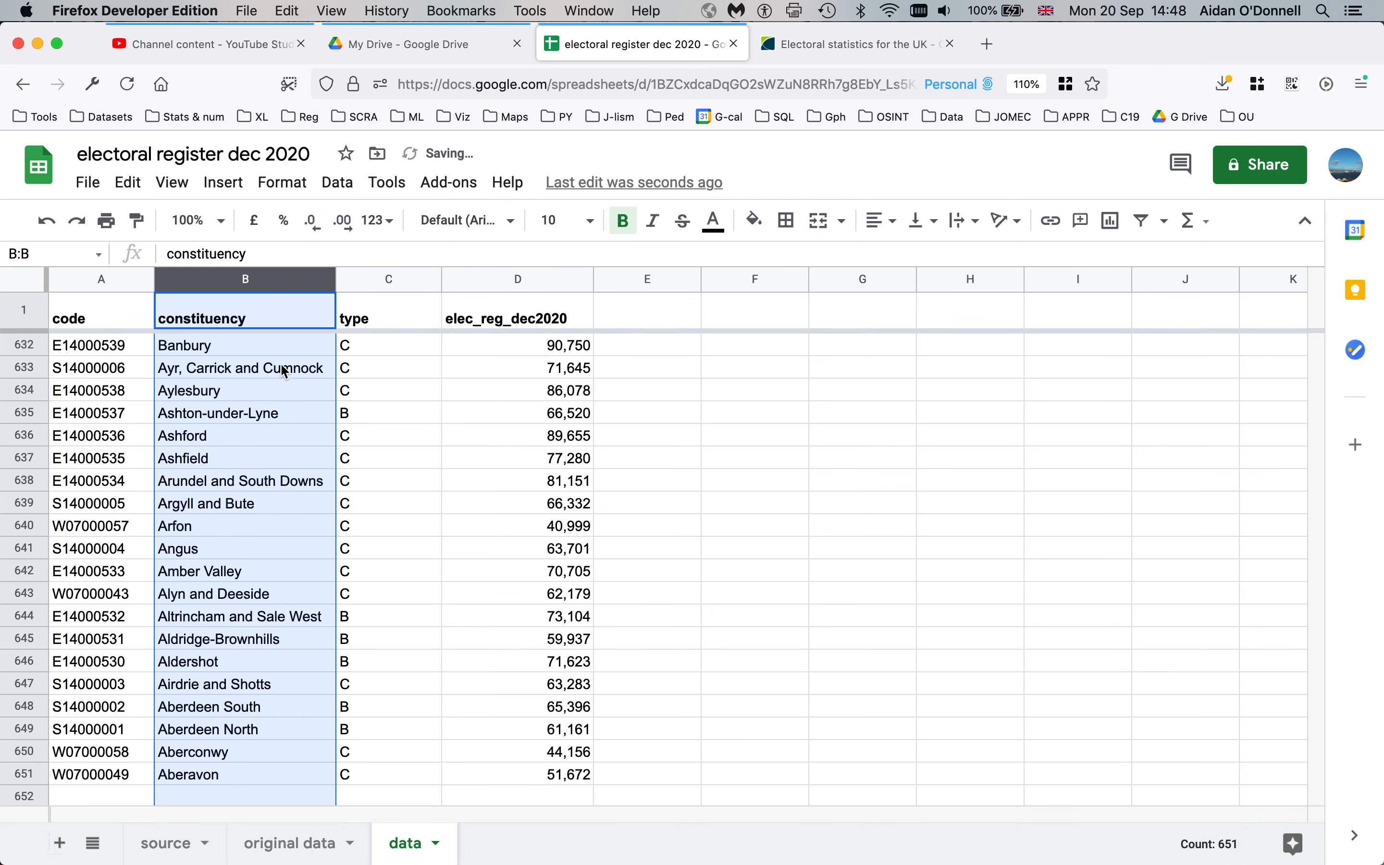
{"action": "left_click", "coordinate": [265, 381]}
{"action": "key", "text": "super+Up"}
{"action": "key", "text": "Down"}
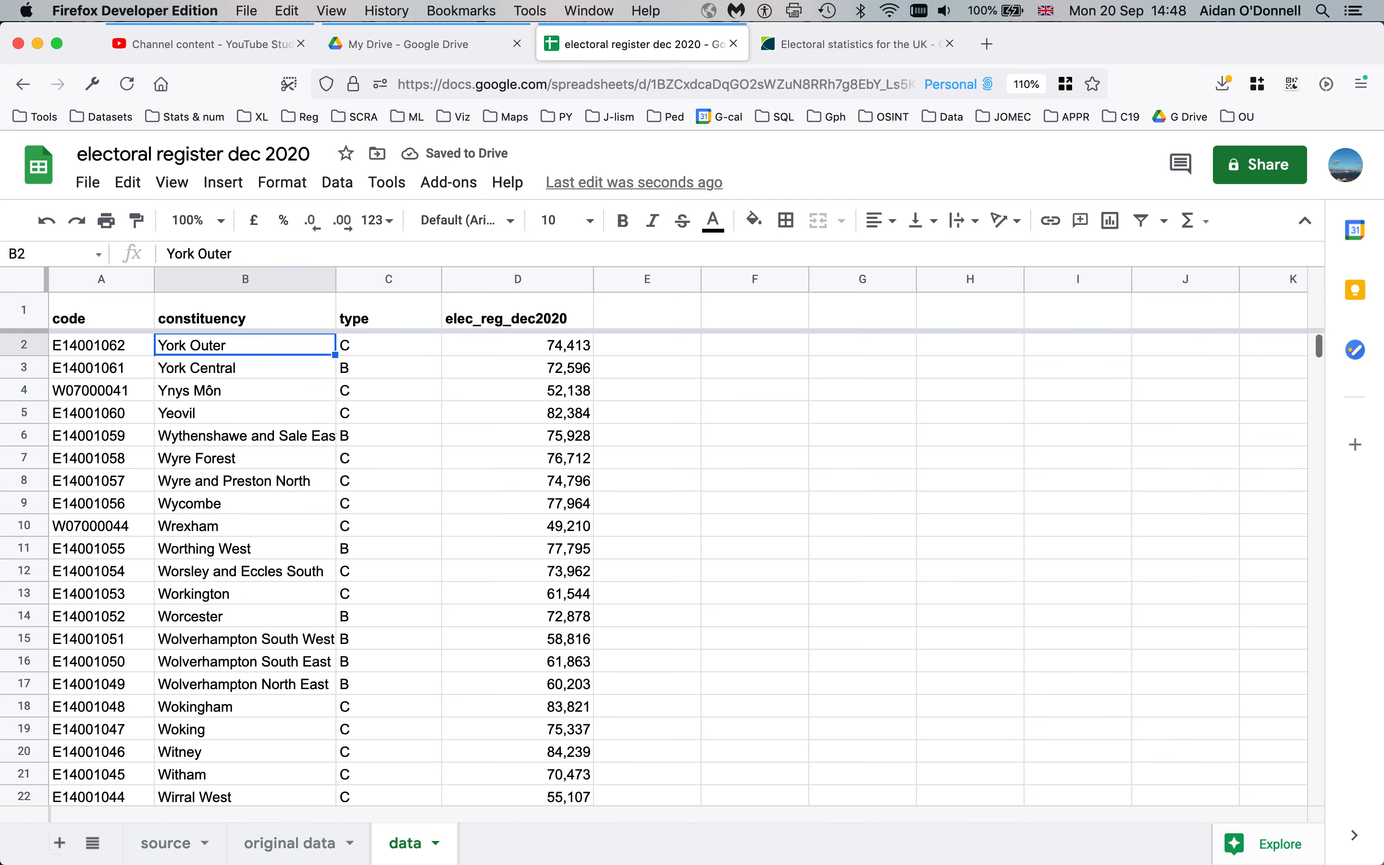
{"action": "key", "text": "Down"}
{"action": "key", "text": "Down"}
{"action": "key", "text": "Down"}
{"action": "key", "text": "Down"}
{"action": "key", "text": "Down"}
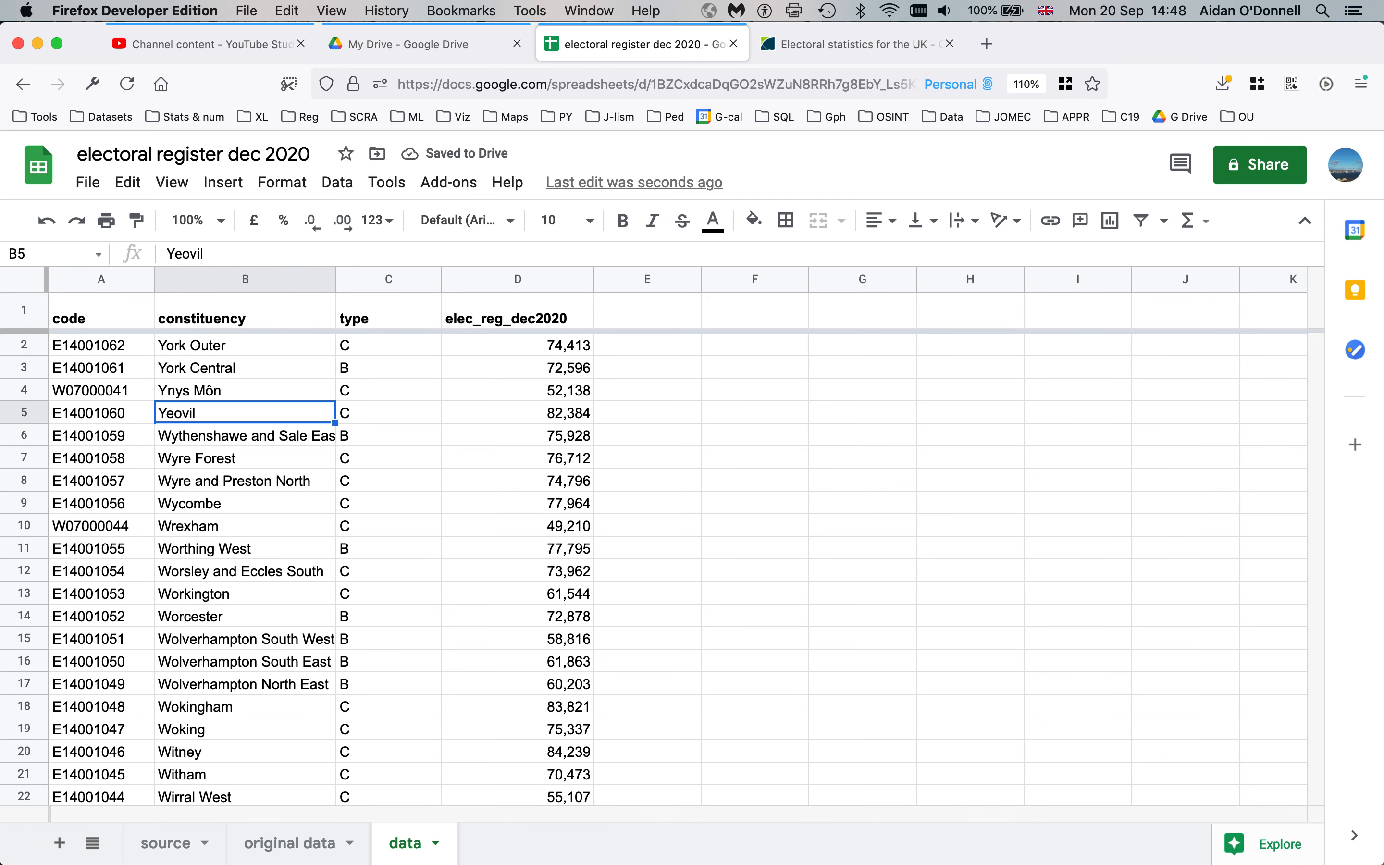
{"action": "key", "text": "super+Down"}
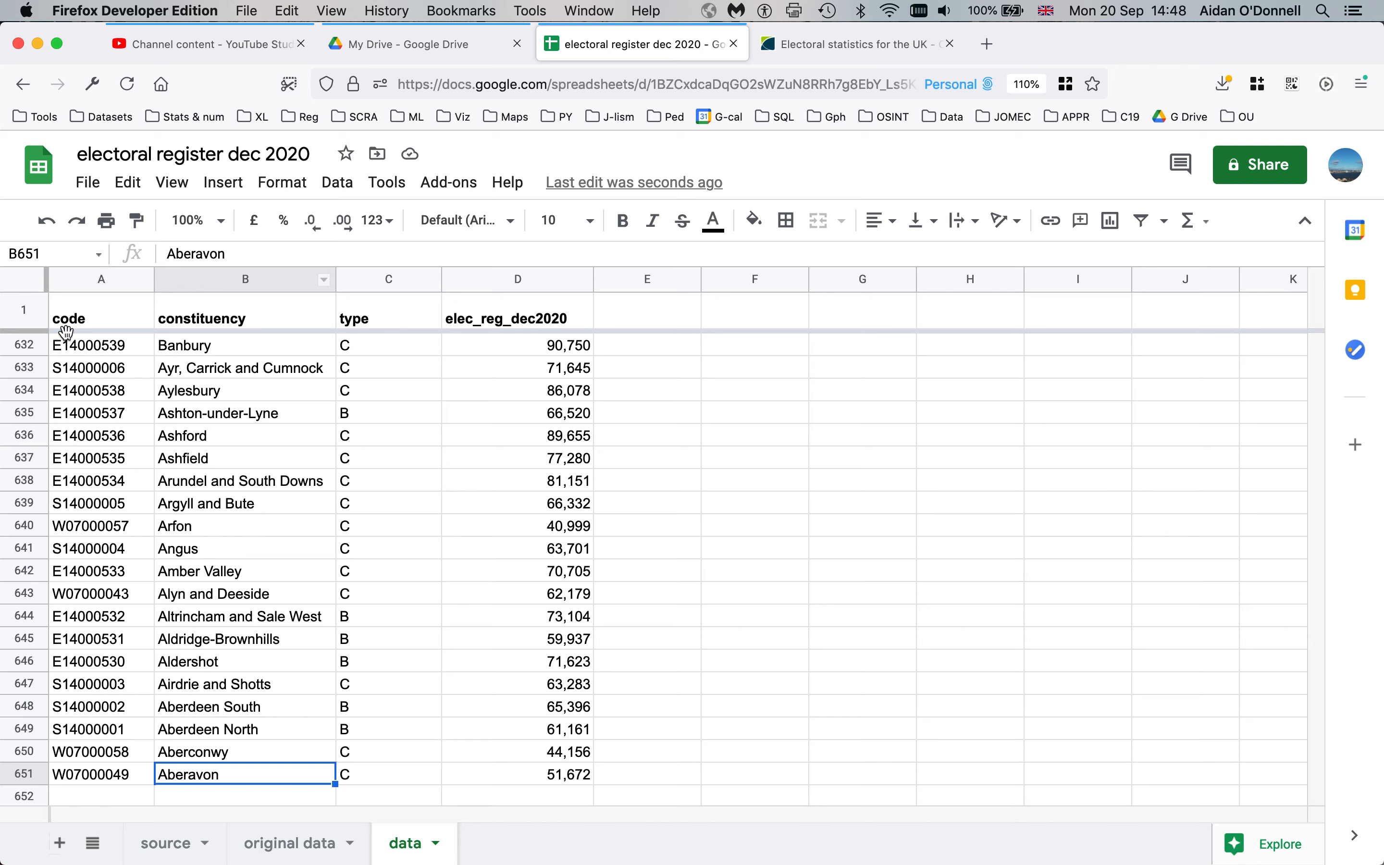
Sort the sheet by code A→Z and confirm it runs E14000530 to W07000080
{"action": "left_click", "coordinate": [103, 412]}
{"action": "left_click", "coordinate": [142, 280]}
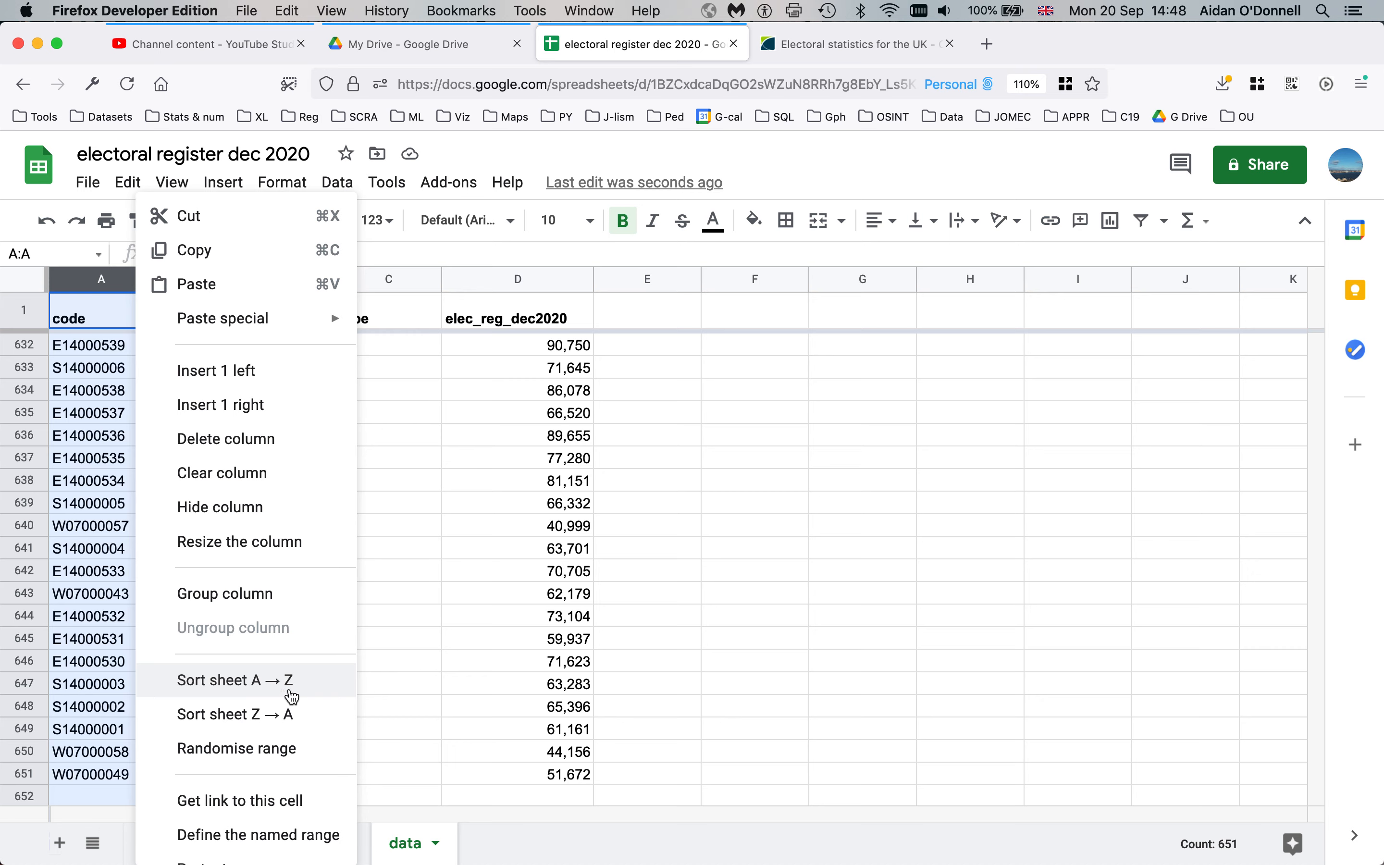
{"action": "left_click", "coordinate": [302, 693]}
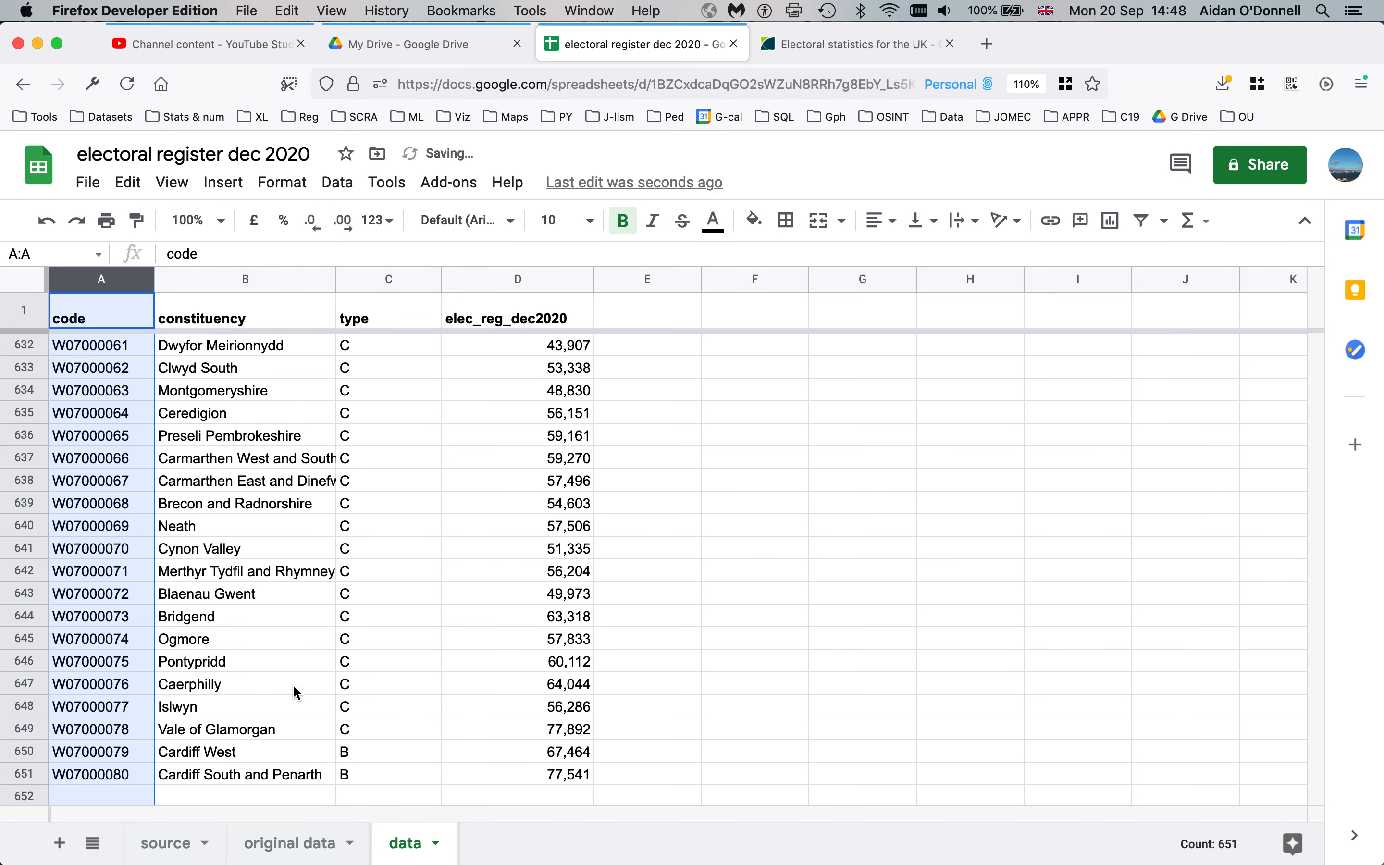
{"action": "left_click", "coordinate": [111, 473]}
{"action": "key", "text": "super+Up"}
{"action": "key", "text": "Down"}
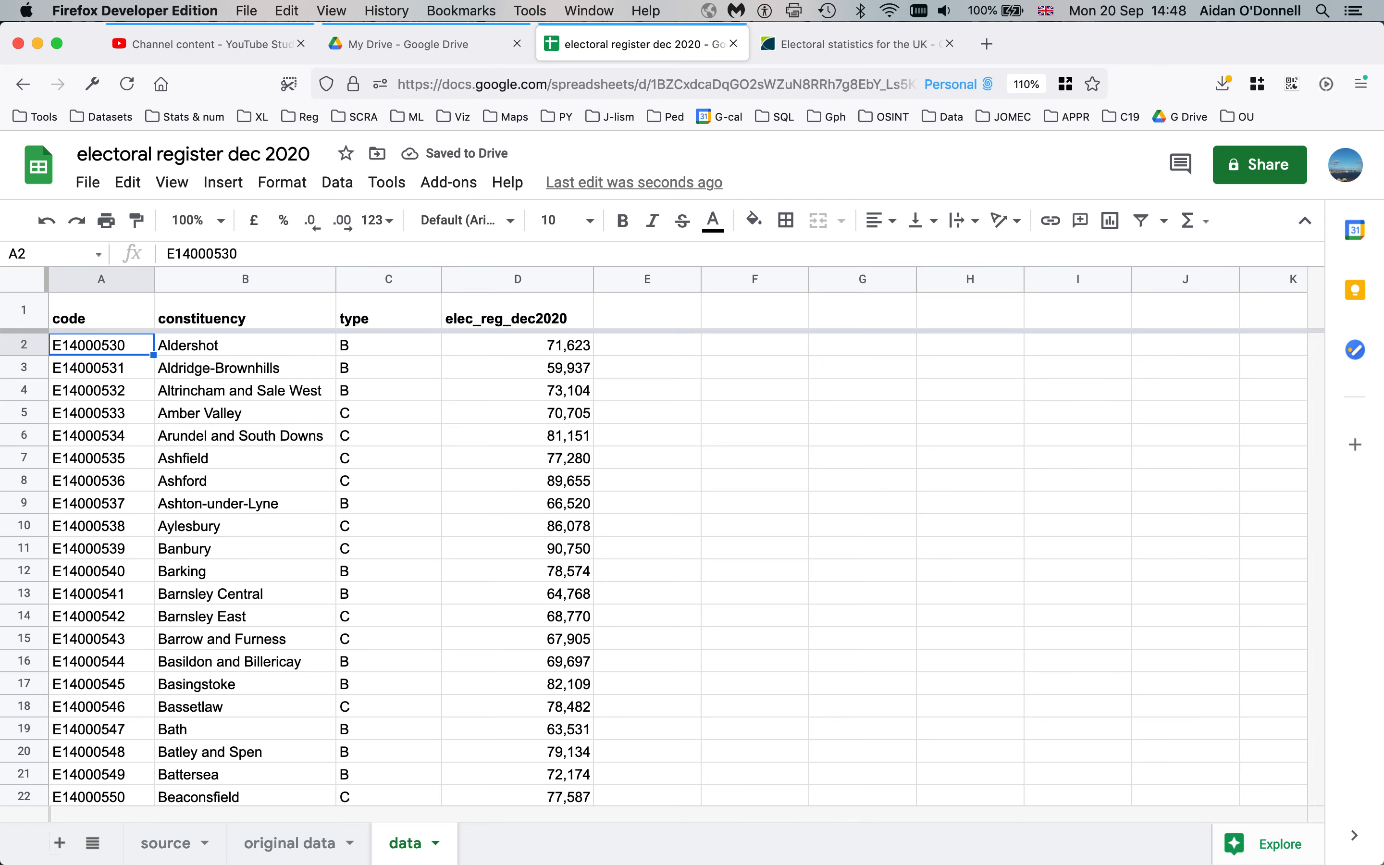
{"action": "key", "text": "super+Down"}
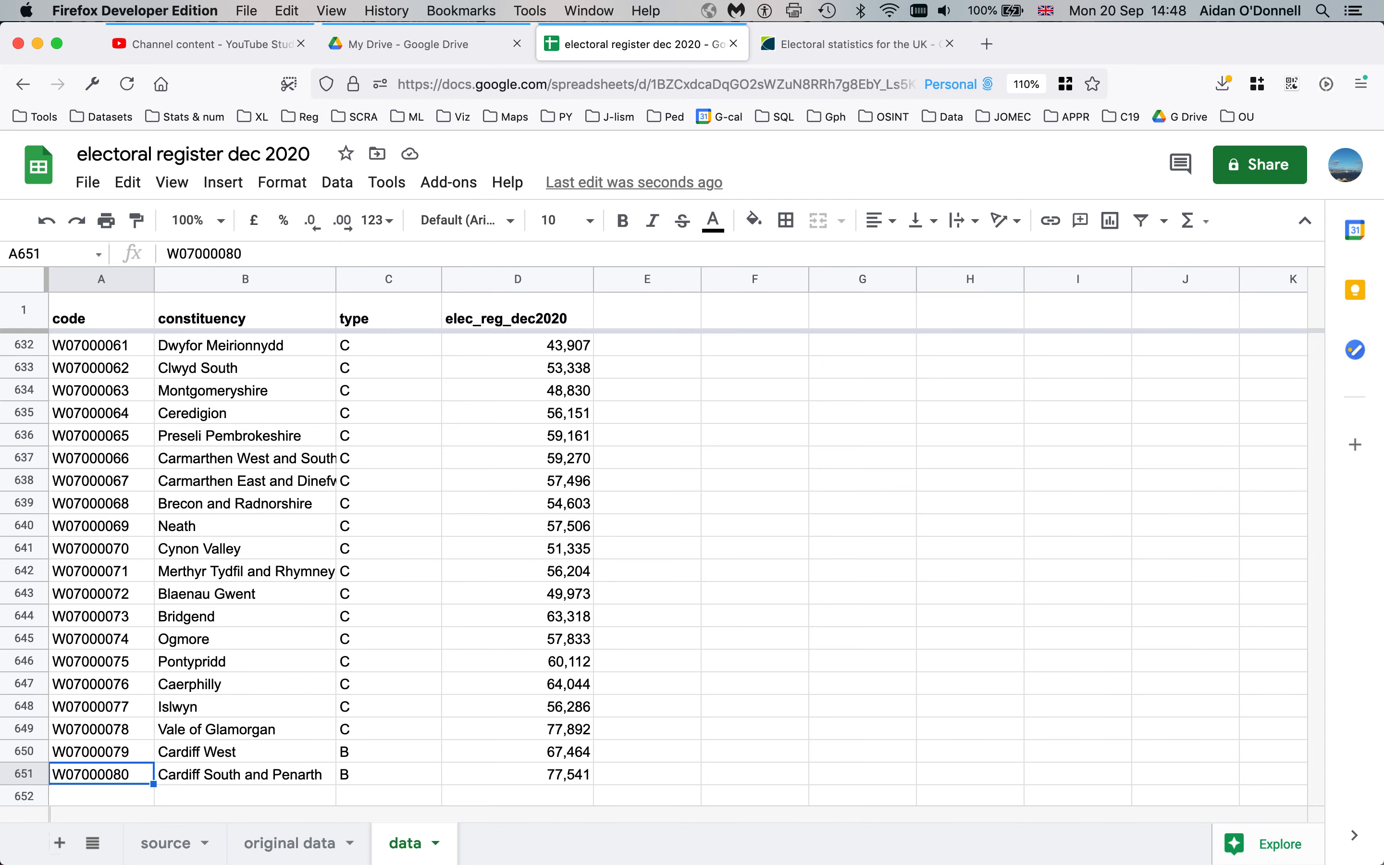
Sort the sheet by elec_reg_dec2020 smallest first and check both ends
{"action": "left_click", "coordinate": [584, 367]}
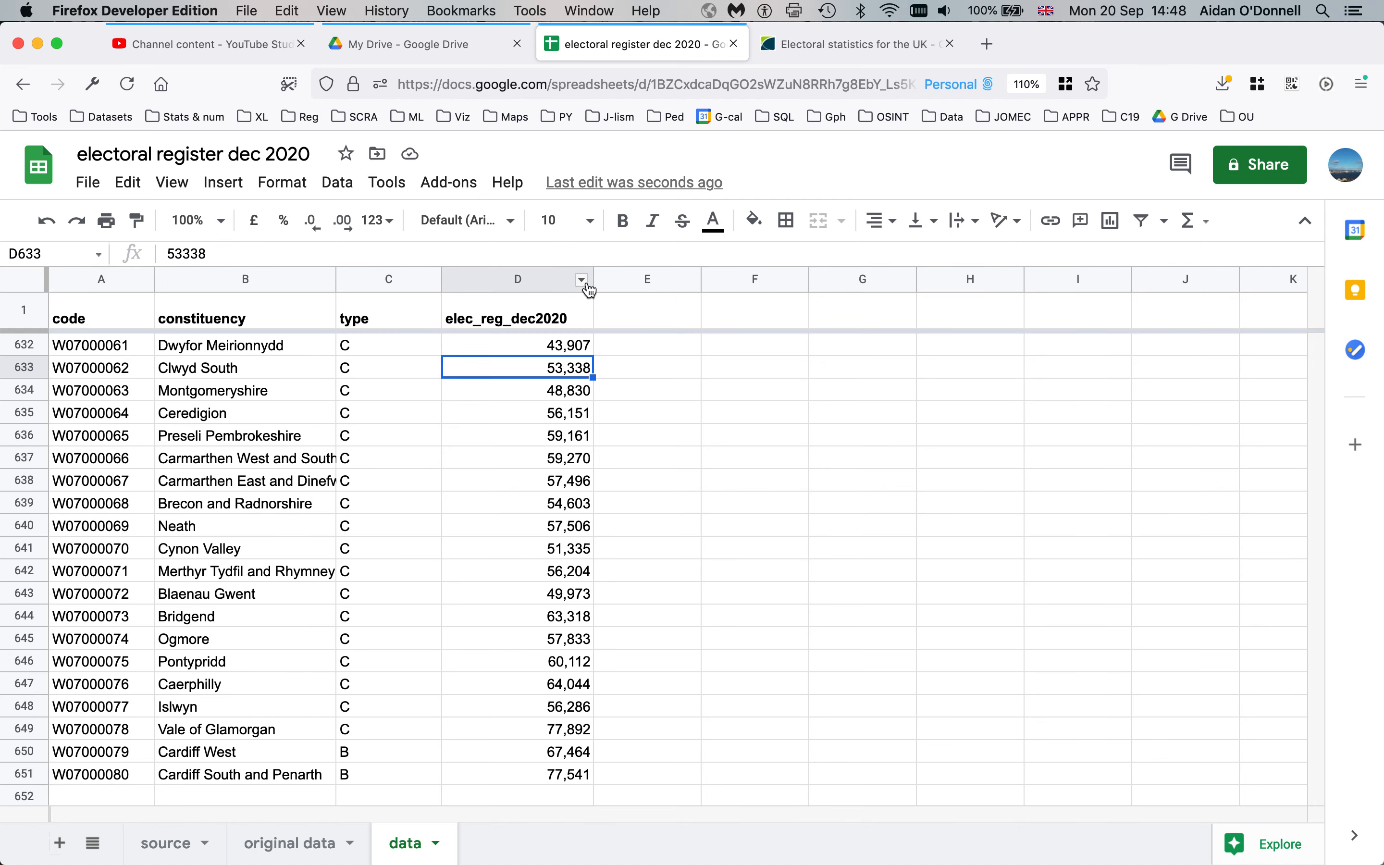
{"action": "left_click", "coordinate": [583, 281]}
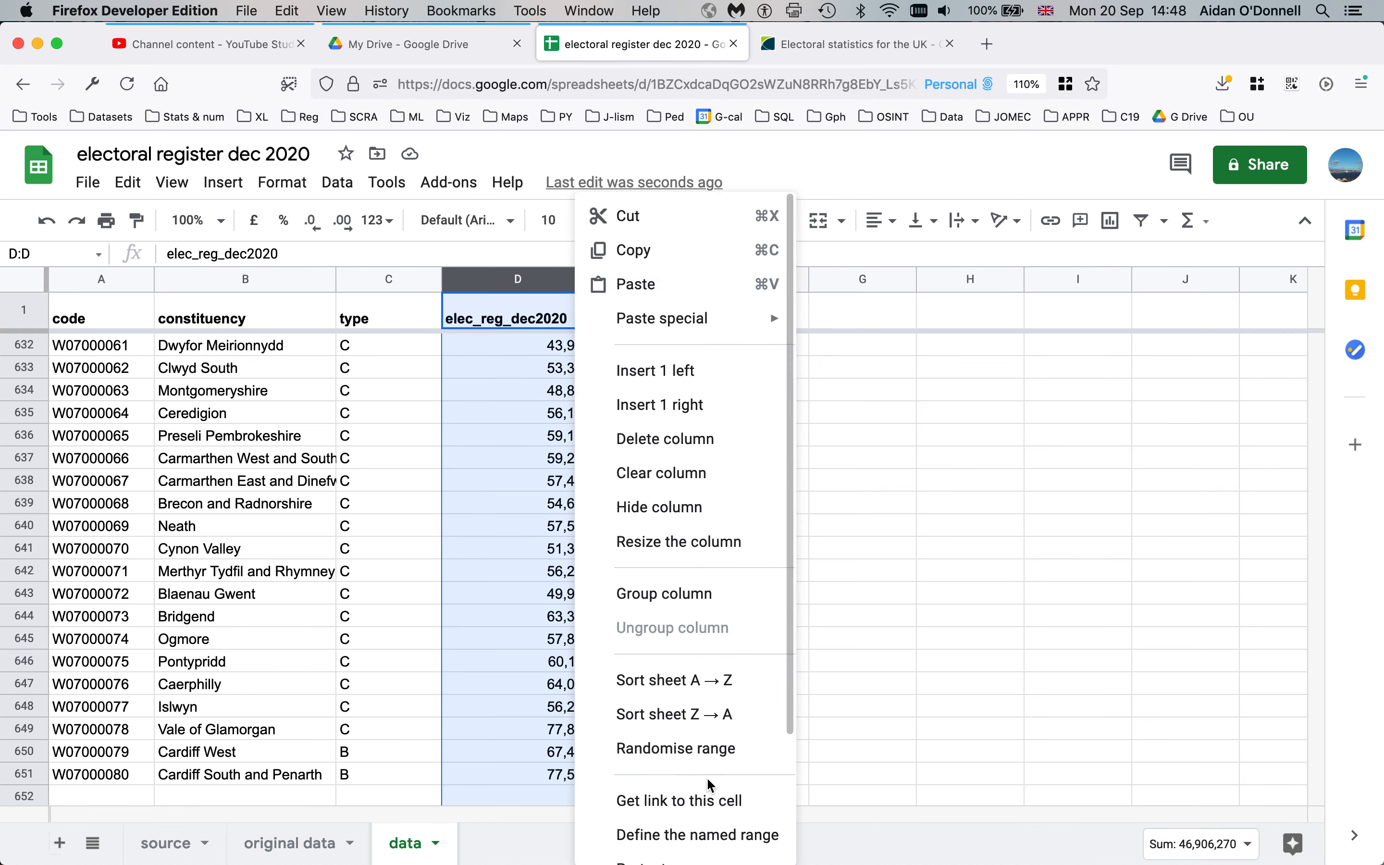
{"action": "left_click", "coordinate": [649, 681]}
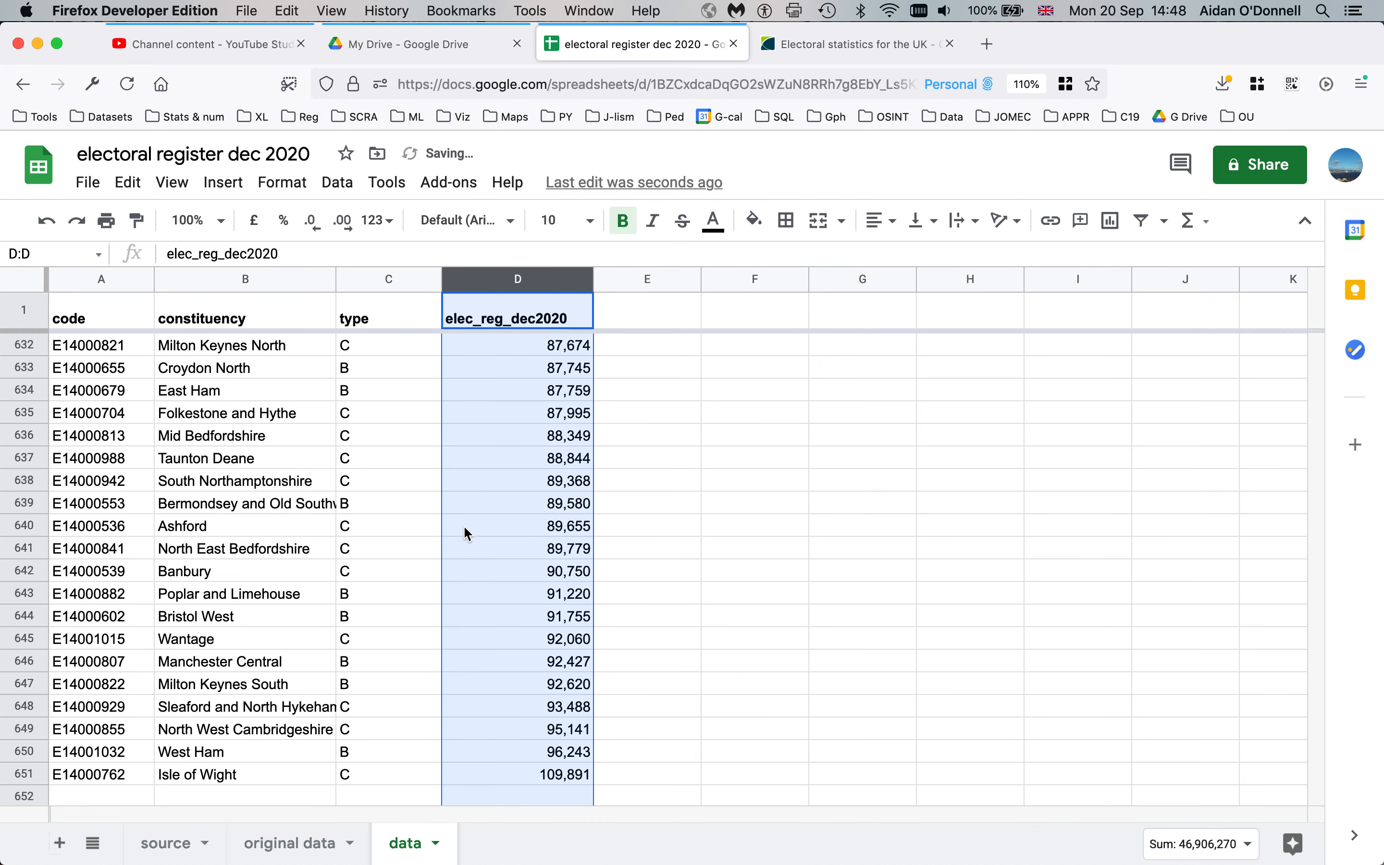
{"action": "left_click", "coordinate": [538, 487]}
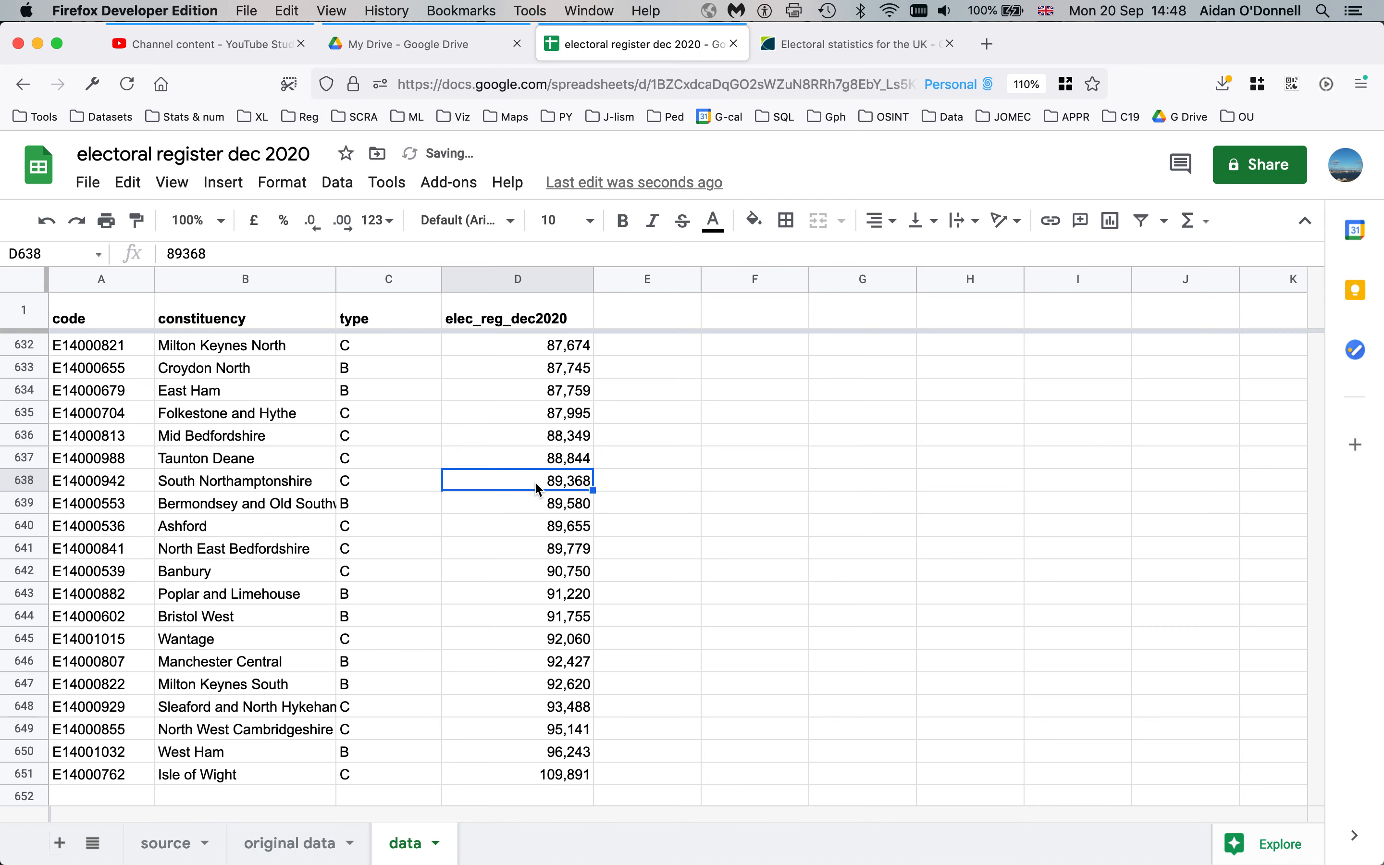
{"action": "key", "text": "super+Up"}
{"action": "key", "text": "Down"}
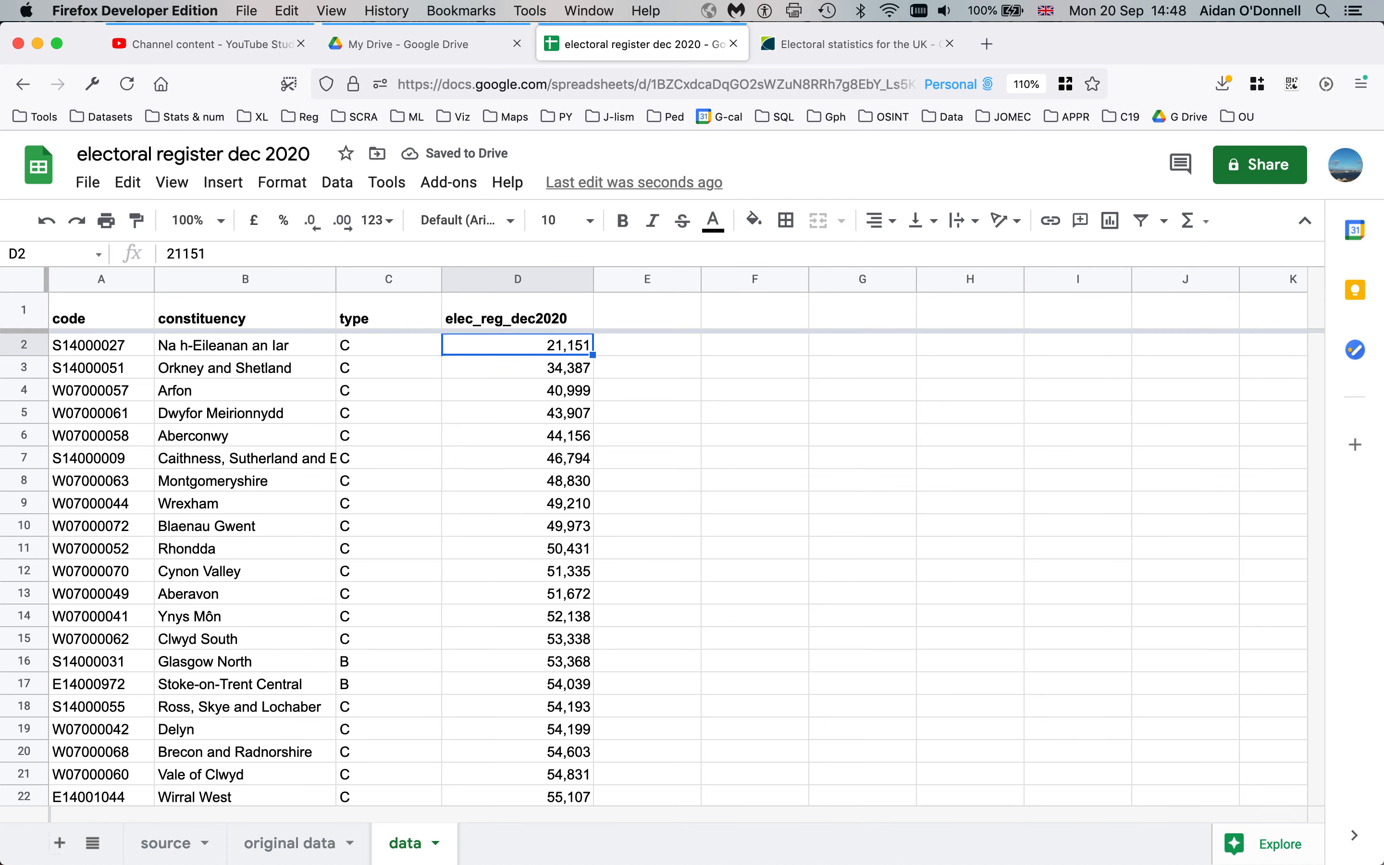
{"action": "key", "text": "Down"}
{"action": "key", "text": "Down"}
{"action": "key", "text": "Down"}
{"action": "key", "text": "Down"}
{"action": "key", "text": "Down"}
{"action": "key", "text": "Down"}
{"action": "key", "text": "Down"}
{"action": "key", "text": "Down"}
{"action": "key", "text": "Down"}
{"action": "key", "text": "Down"}
{"action": "key", "text": "Down"}
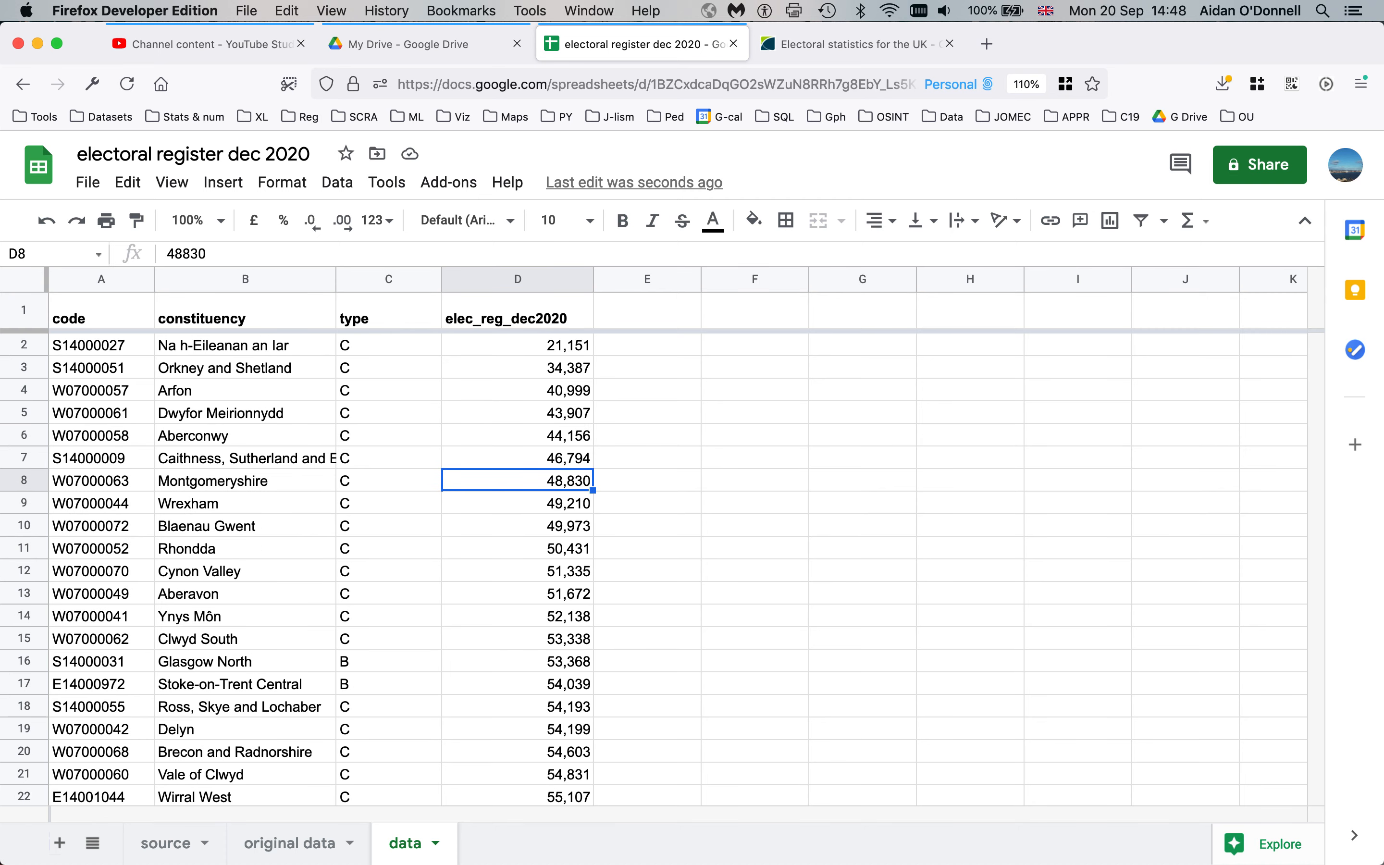
{"action": "key", "text": "super+Down"}
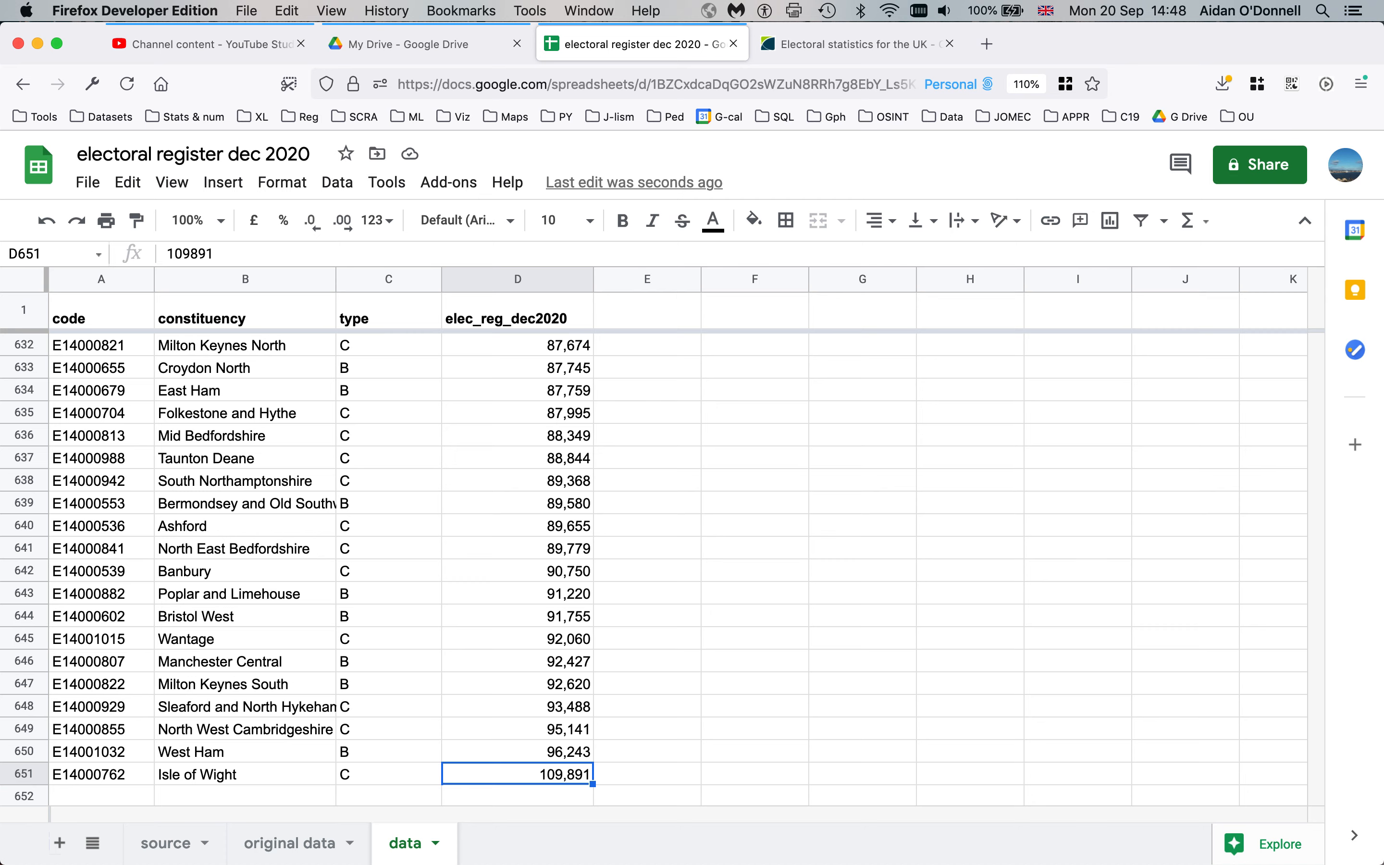
{"action": "key", "text": "super+Up"}
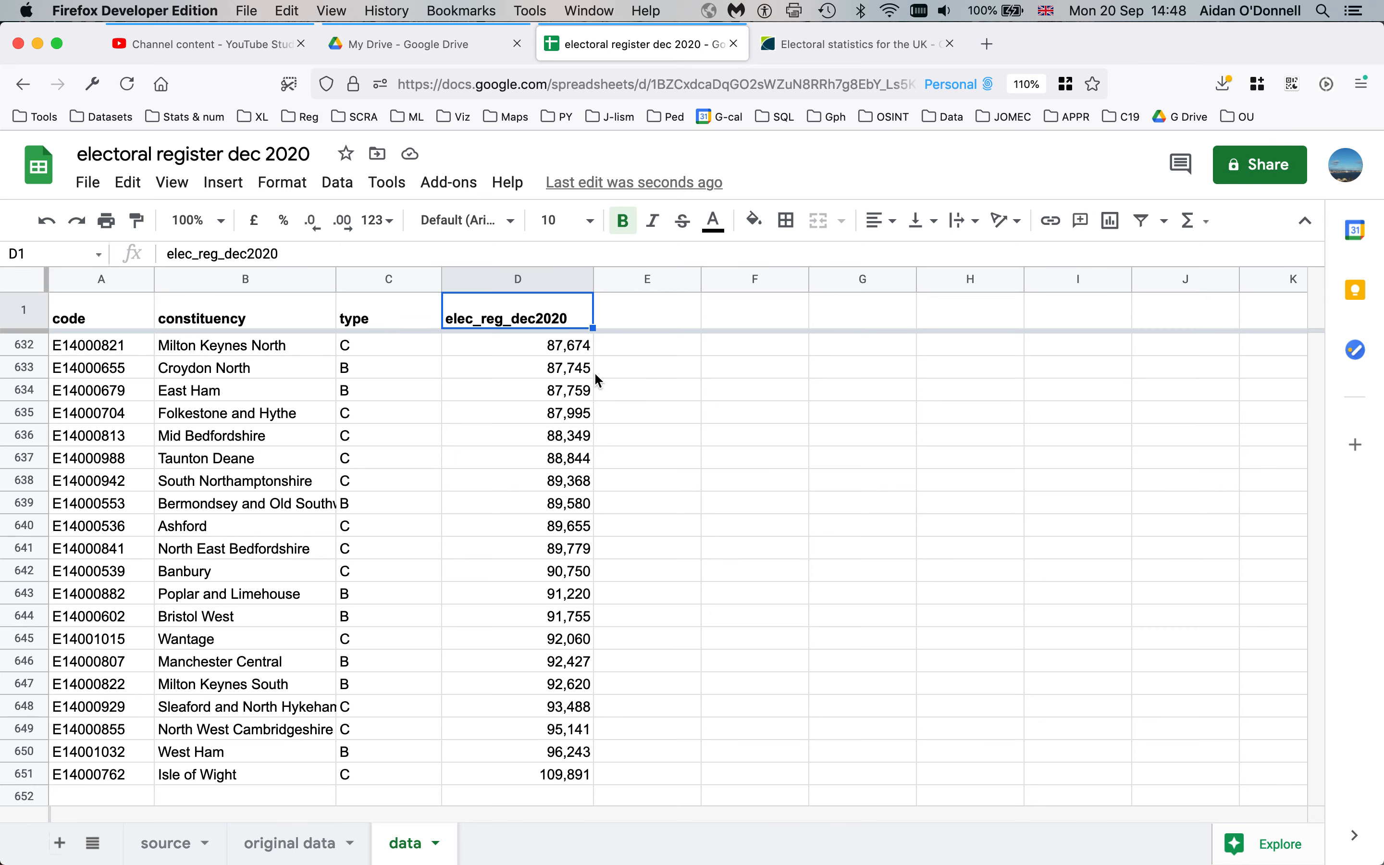
Re-sort by elec_reg_dec2020 largest first, from Isle of Wight 109,891 to 21,151
{"action": "right_click", "coordinate": [582, 281]}
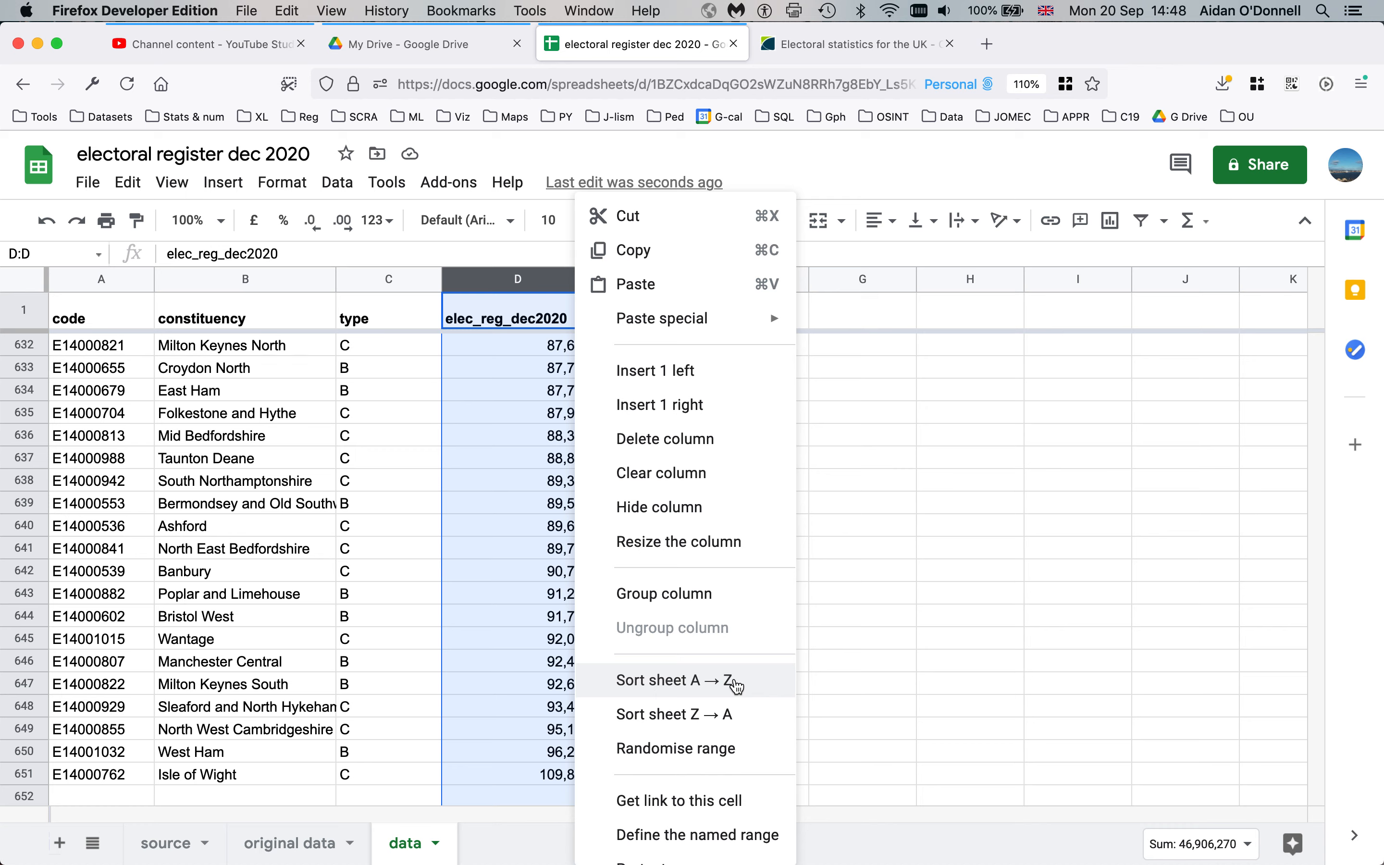
{"action": "left_click", "coordinate": [715, 713]}
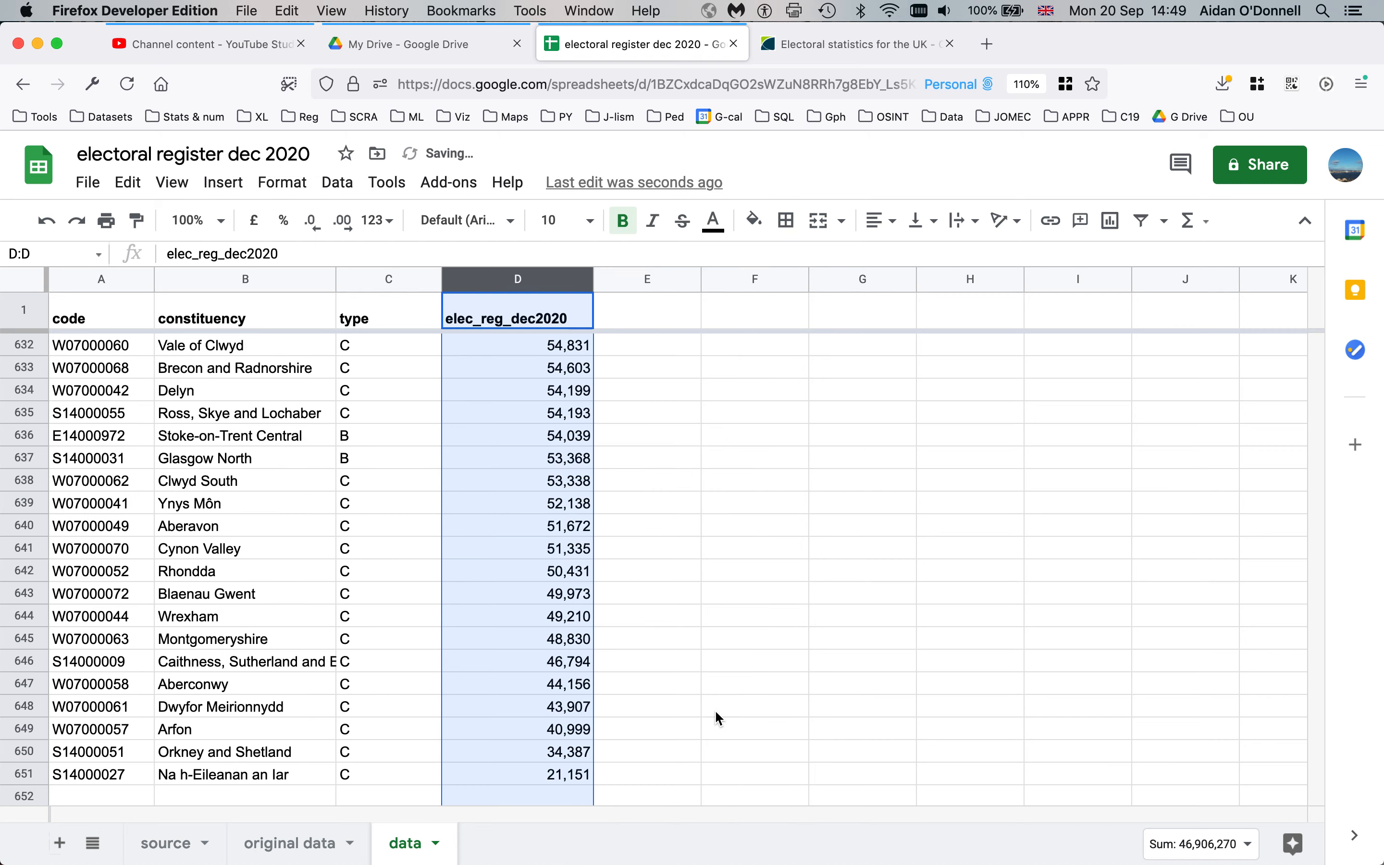
{"action": "left_click", "coordinate": [549, 391]}
{"action": "key", "text": "super+Up"}
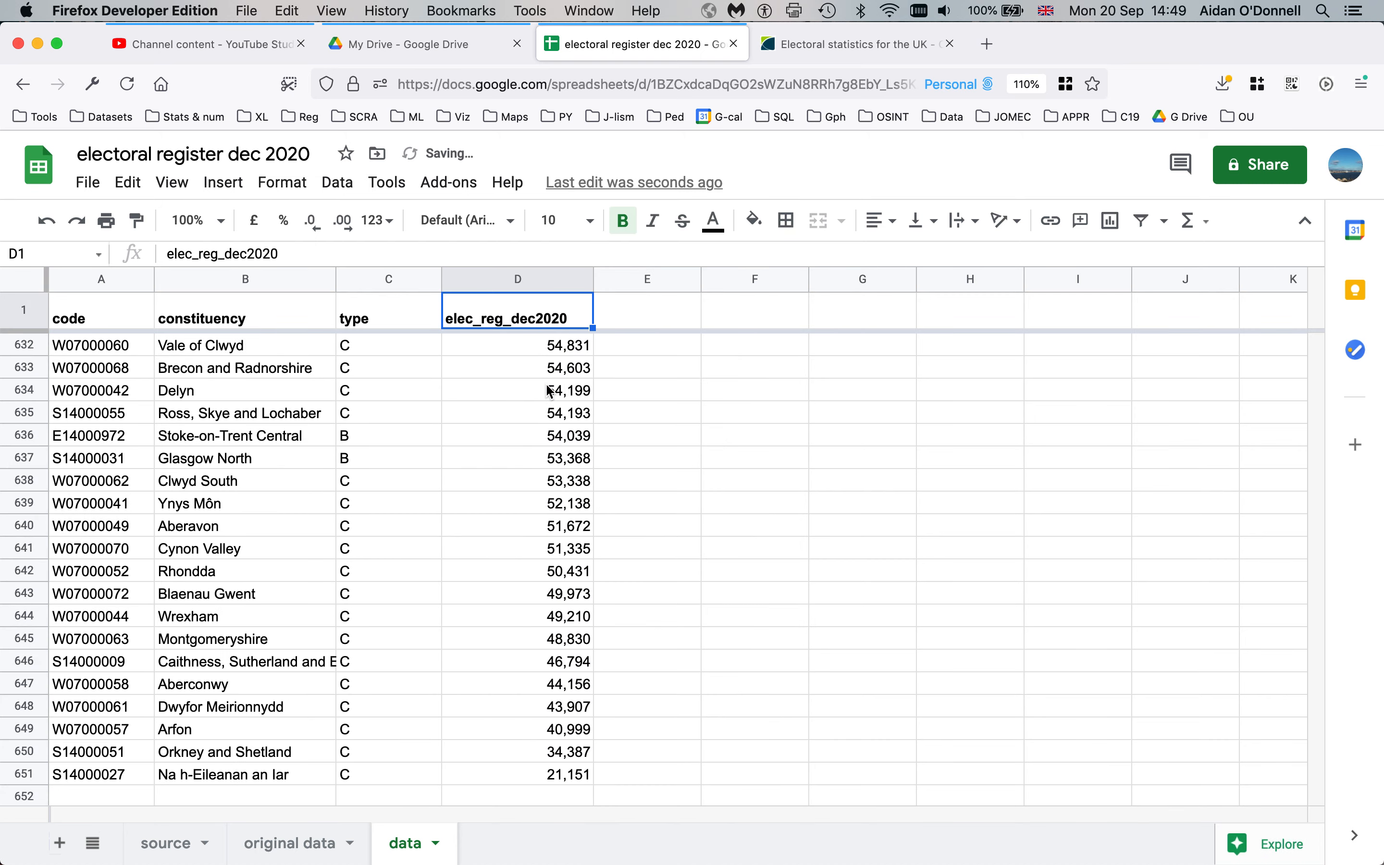
{"action": "key", "text": "Down"}
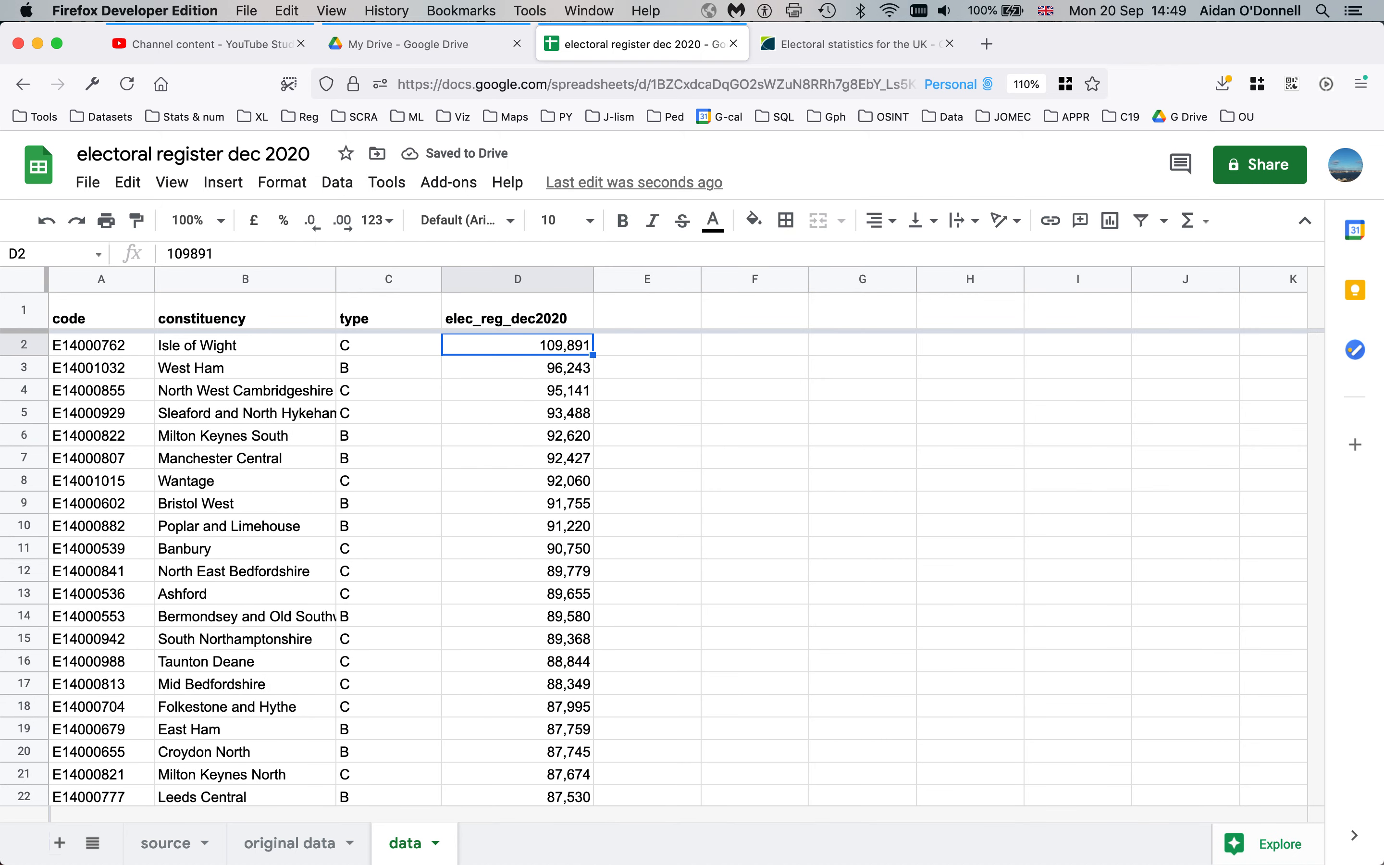
{"action": "key", "text": "super+Down"}
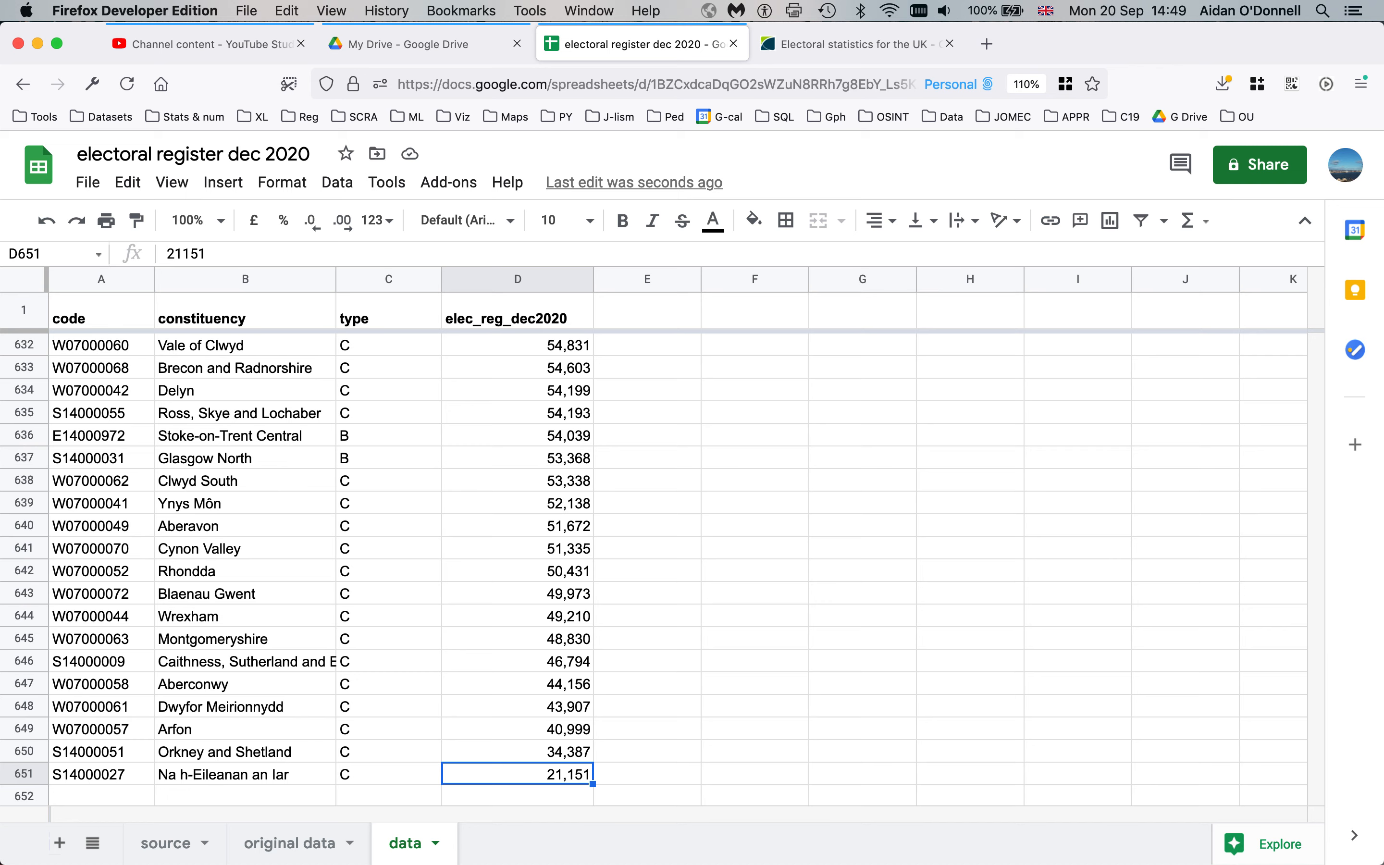
Inspect the Clwyd South, Stoke-on-Trent Central and Brecon and Radnorshire rows, then return to the top
{"action": "left_click", "coordinate": [197, 483]}
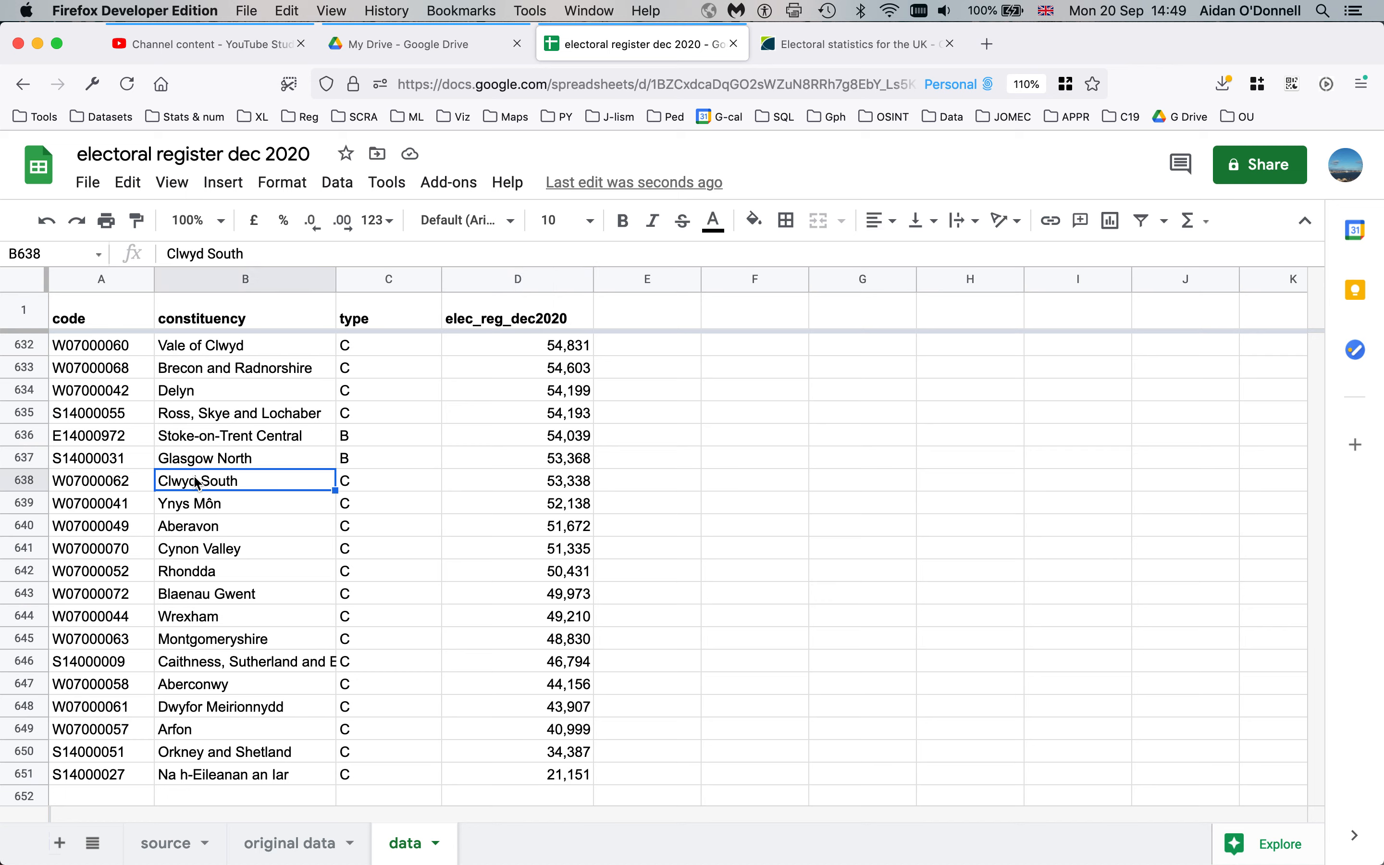
{"action": "left_click", "coordinate": [274, 442]}
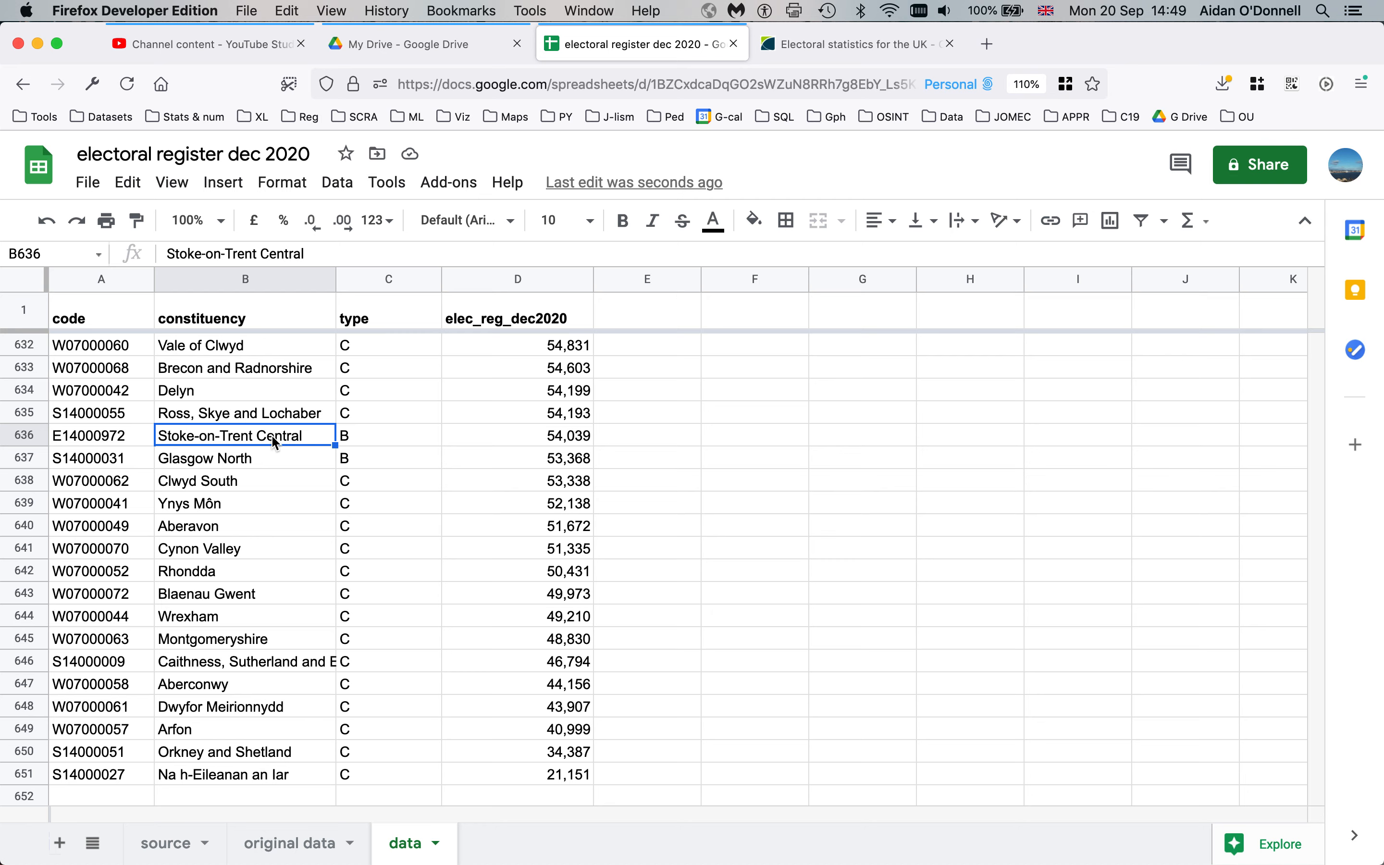
{"action": "left_click", "coordinate": [300, 376]}
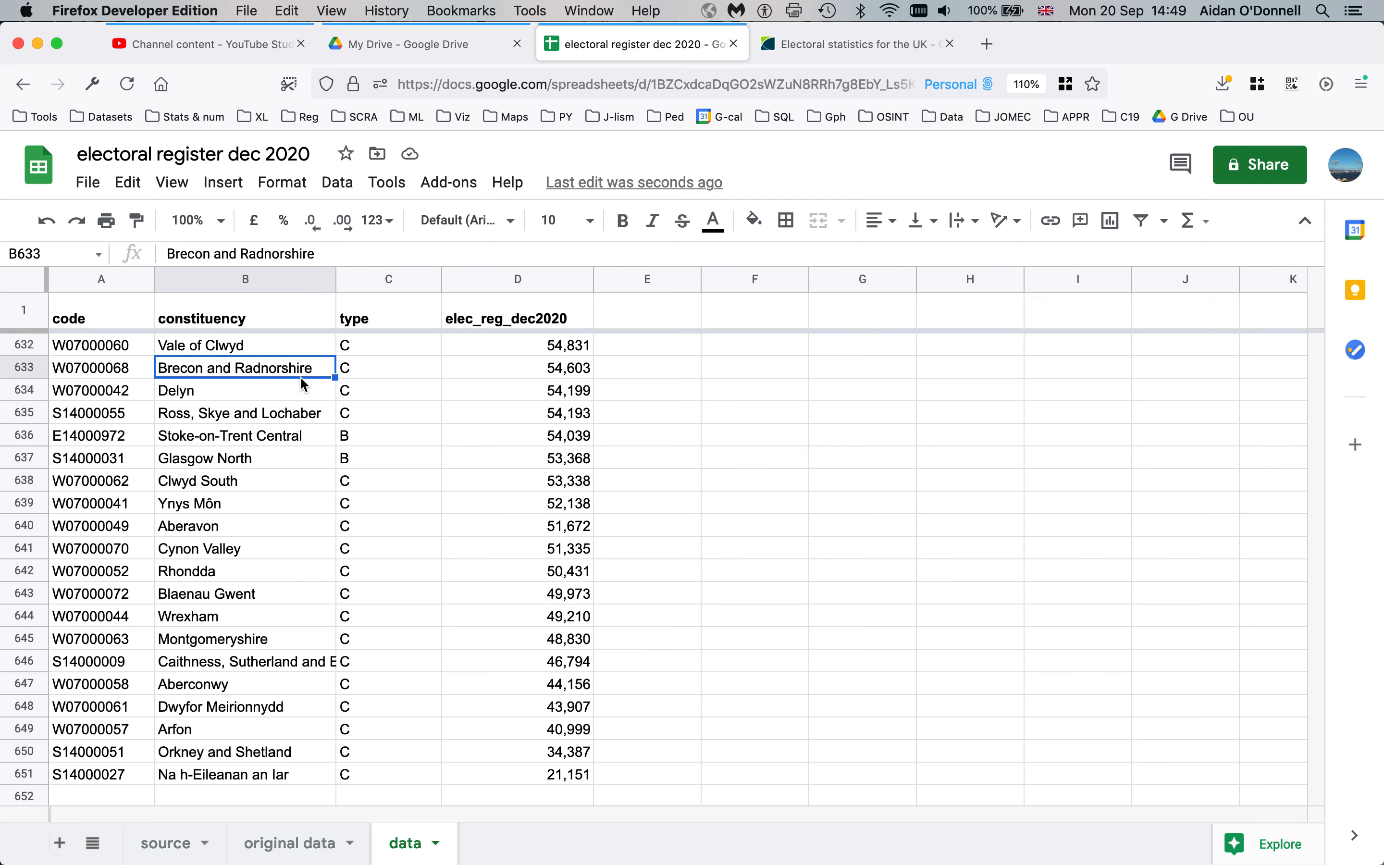
{"action": "key", "text": "super+Up"}
{"action": "key", "text": "Down"}
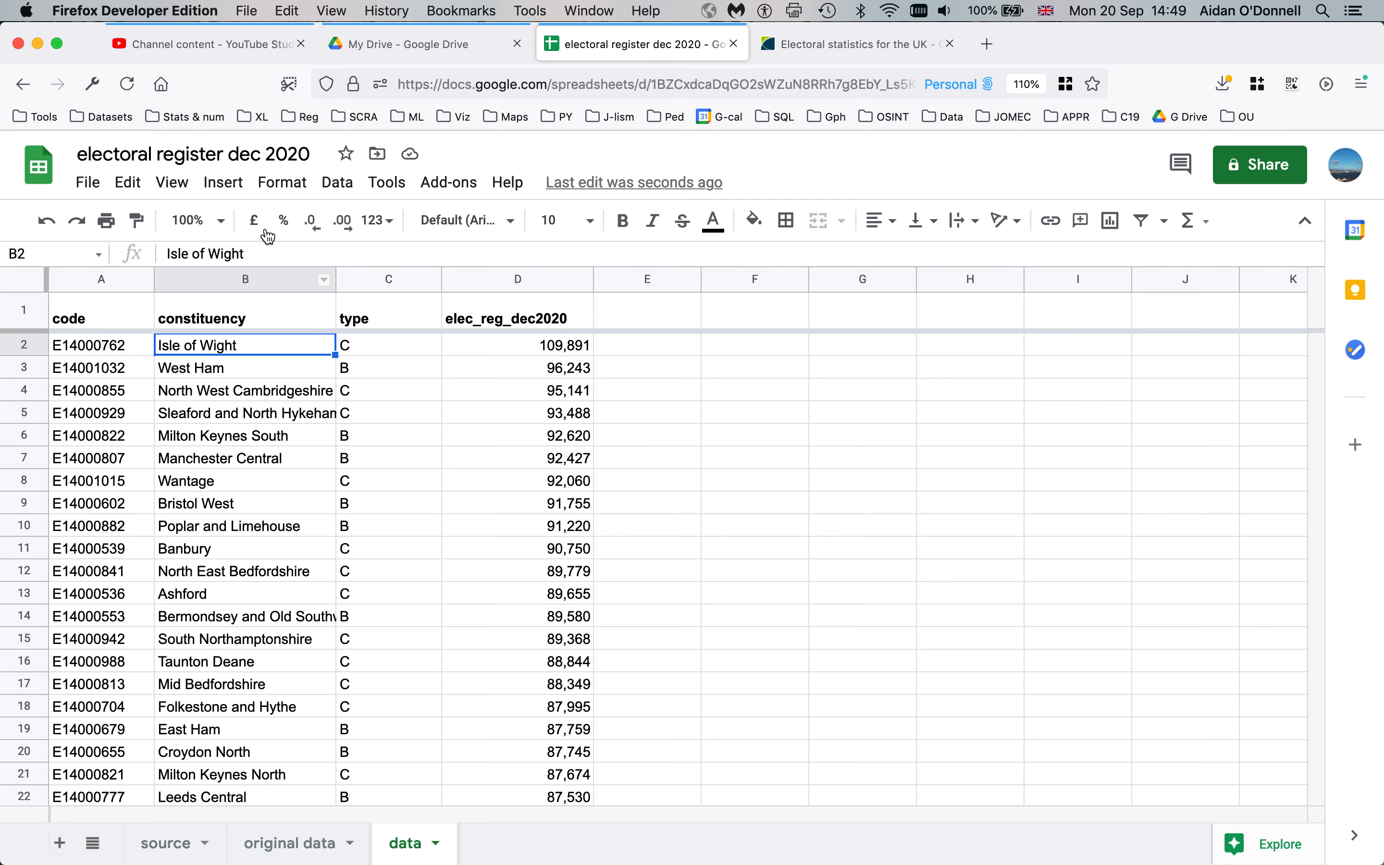
{"action": "left_click", "coordinate": [338, 184]}
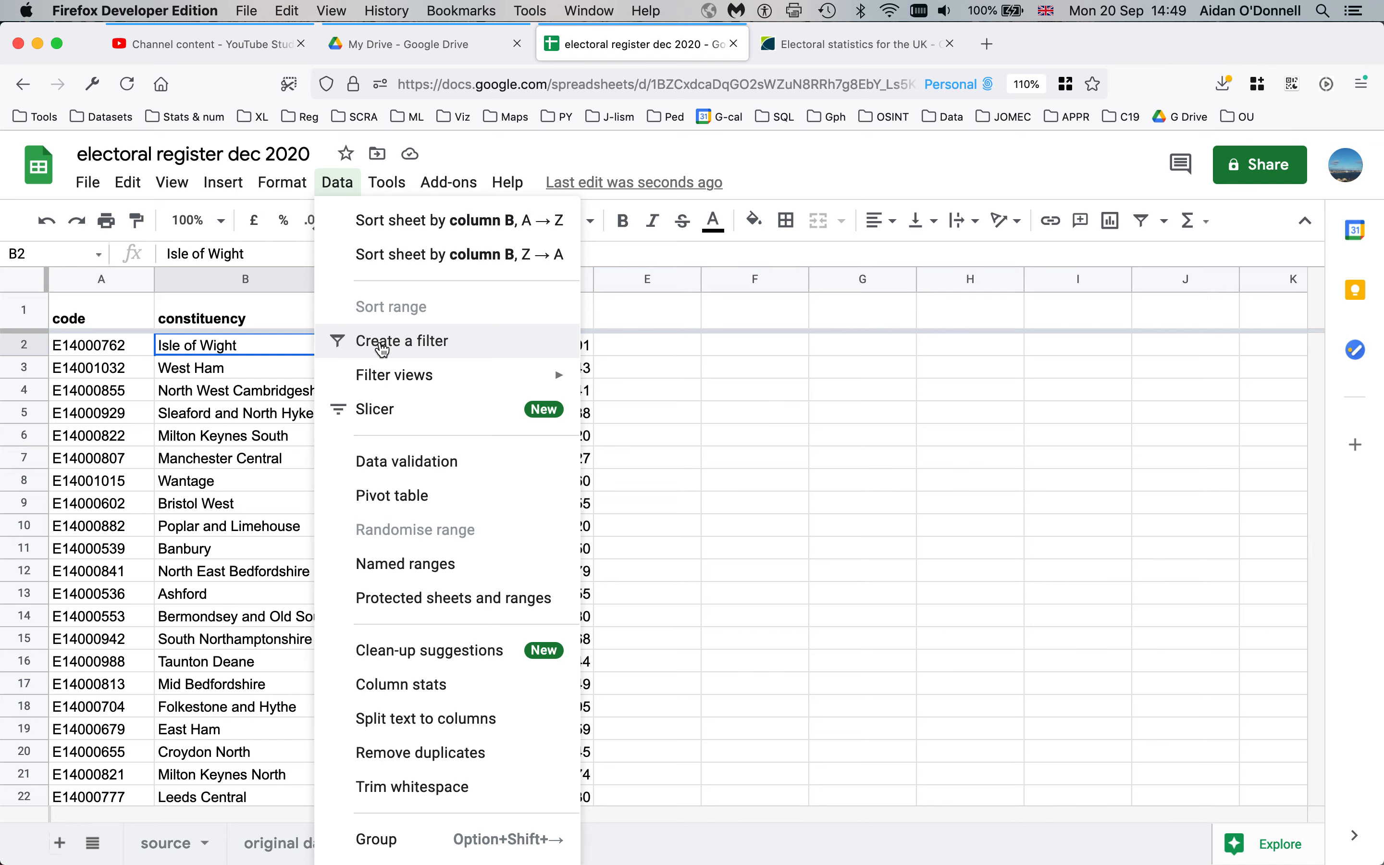
Add a filter to the data table, briefly opening and closing the code column's filter options
{"action": "left_click", "coordinate": [382, 344]}
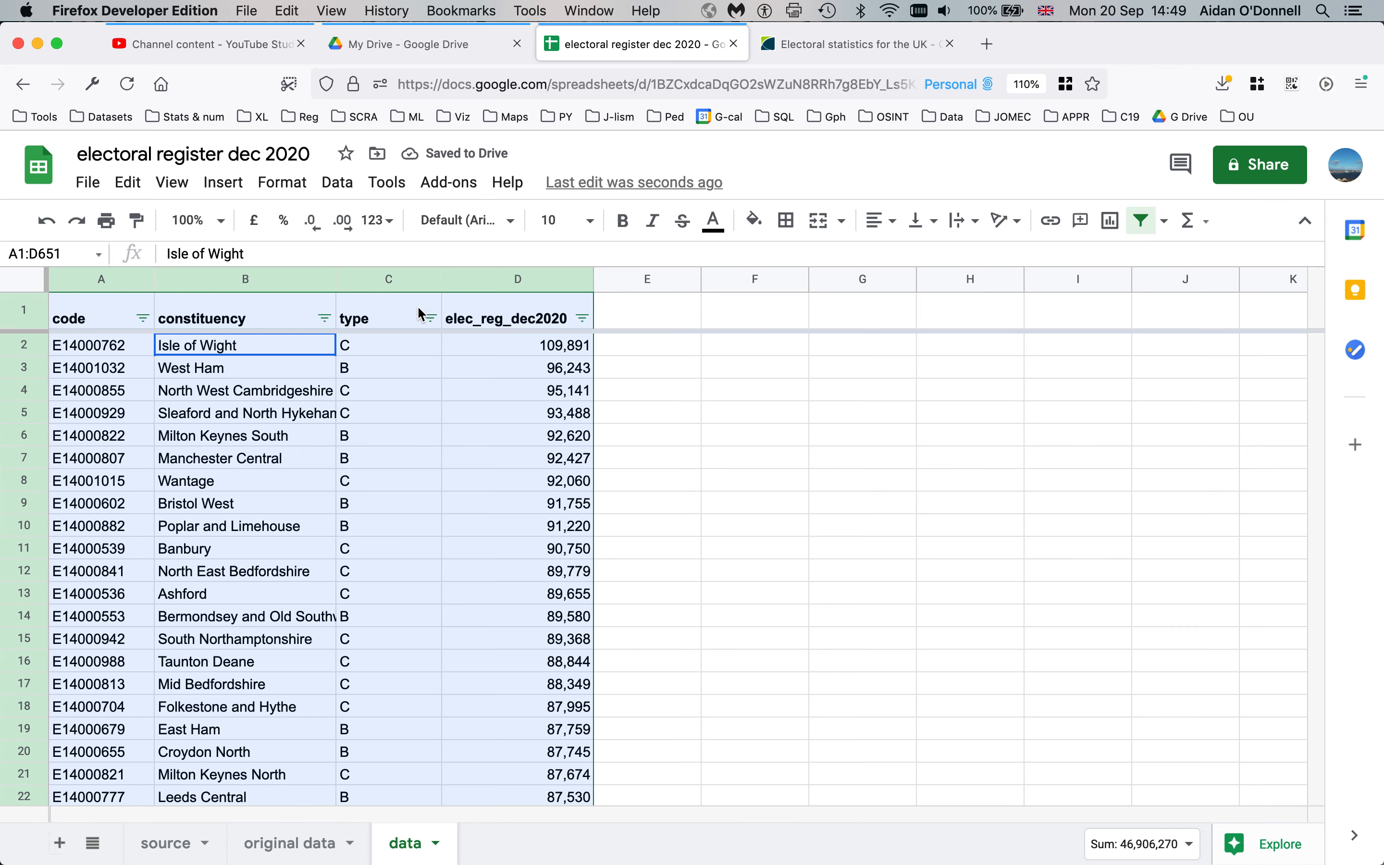
{"action": "left_click", "coordinate": [497, 417]}
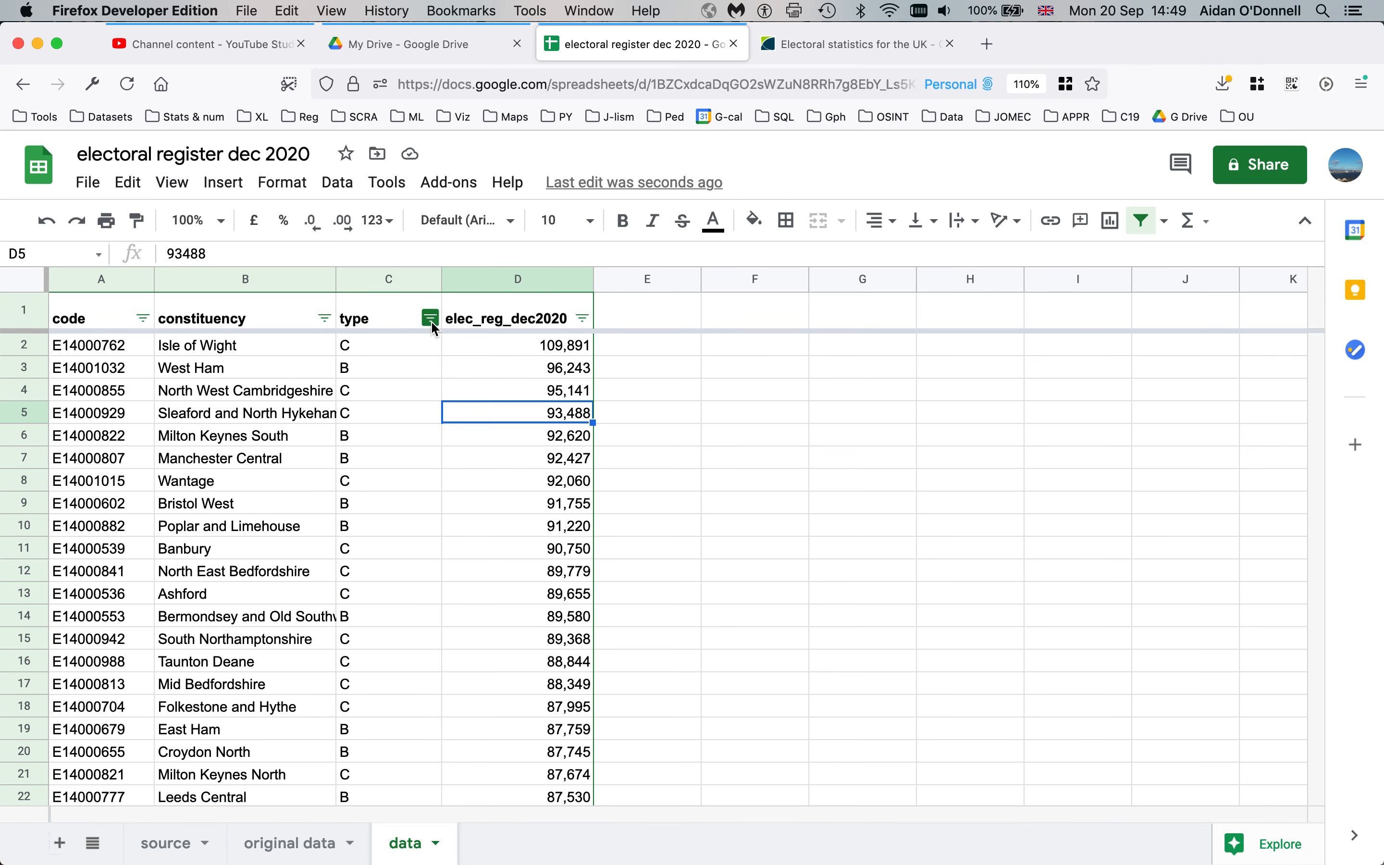
{"action": "left_click", "coordinate": [143, 318]}
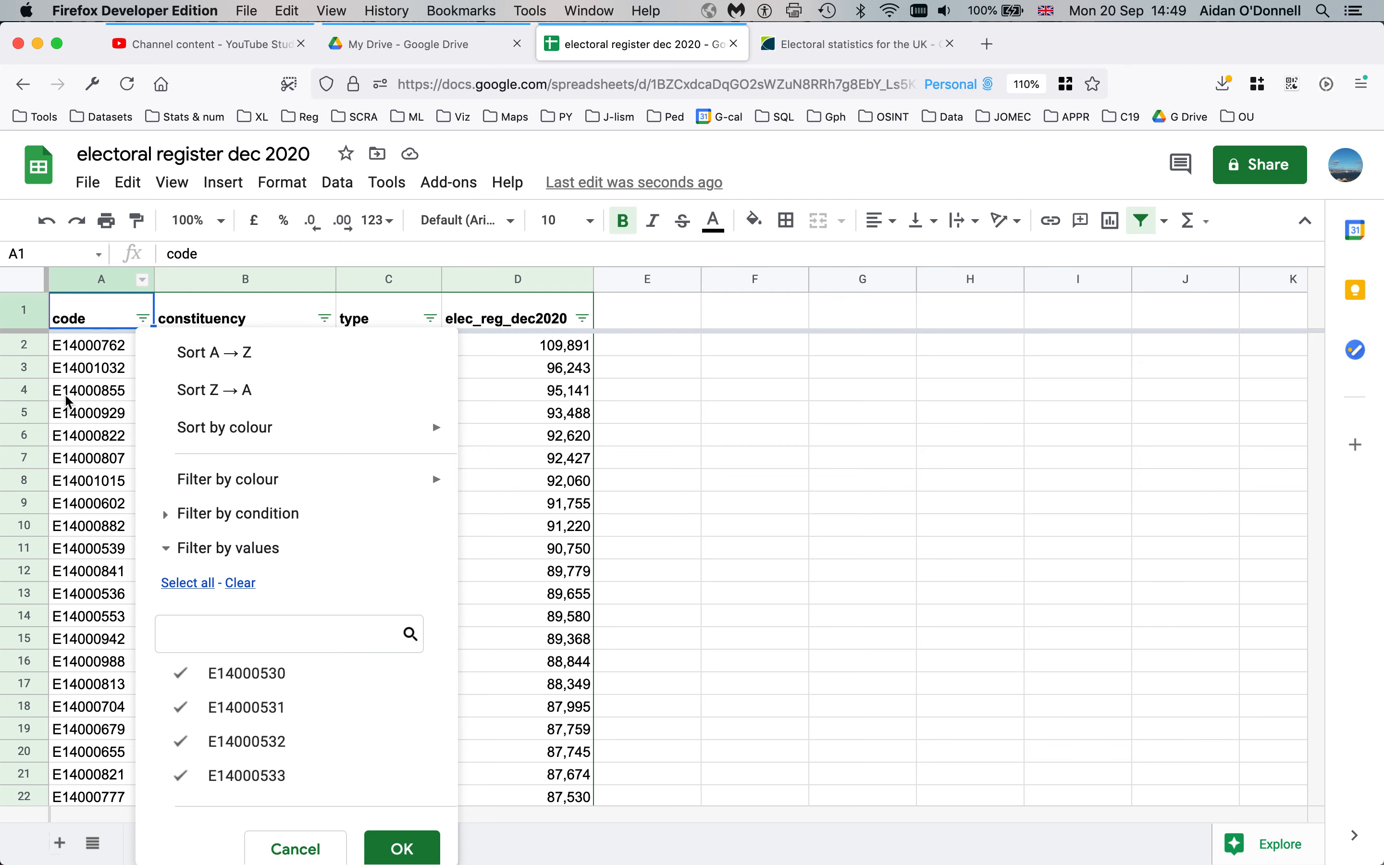
{"action": "left_click", "coordinate": [526, 418]}
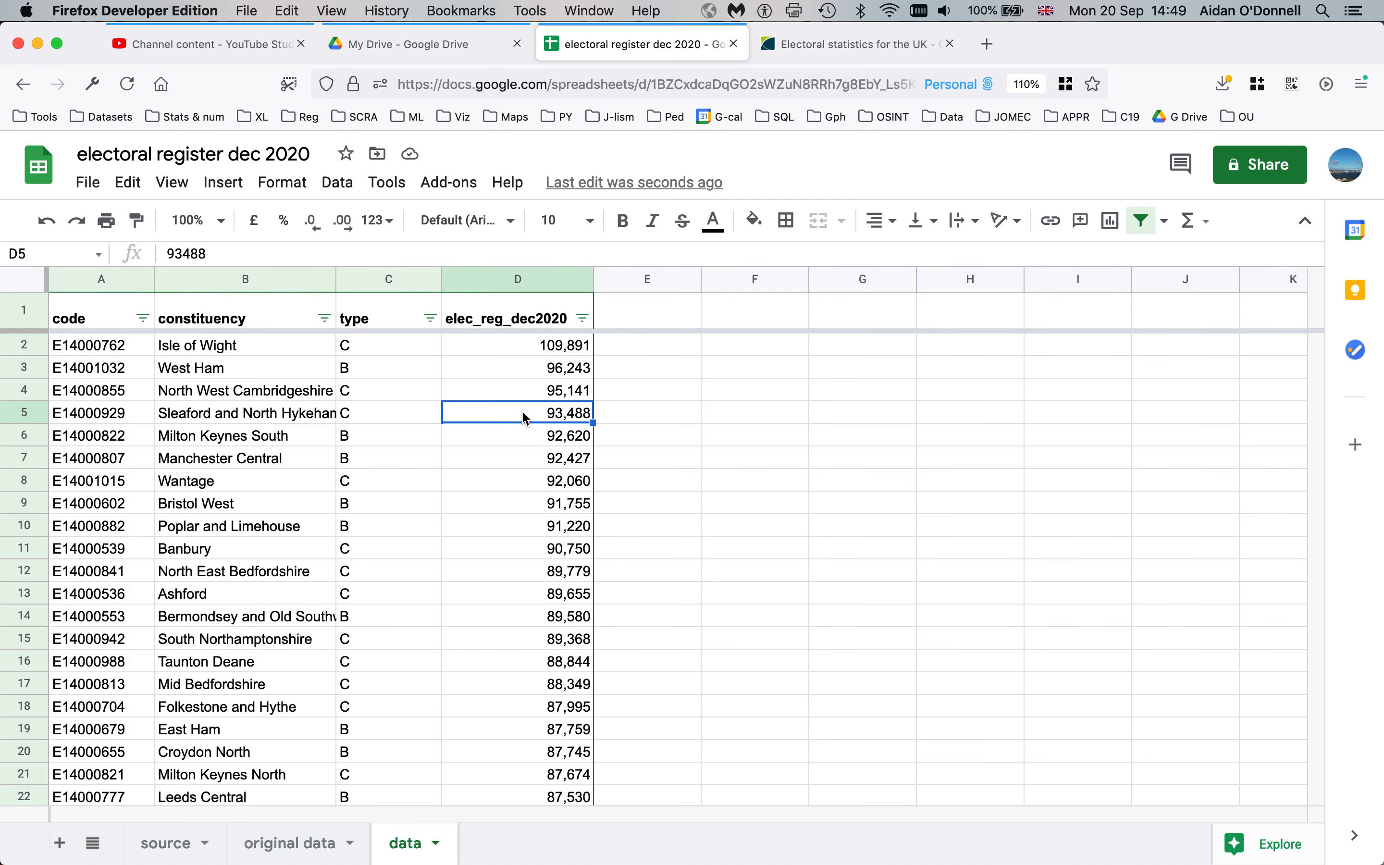
Filter the type column to keep only B constituencies, untick C, and check the result
{"action": "left_click", "coordinate": [433, 318]}
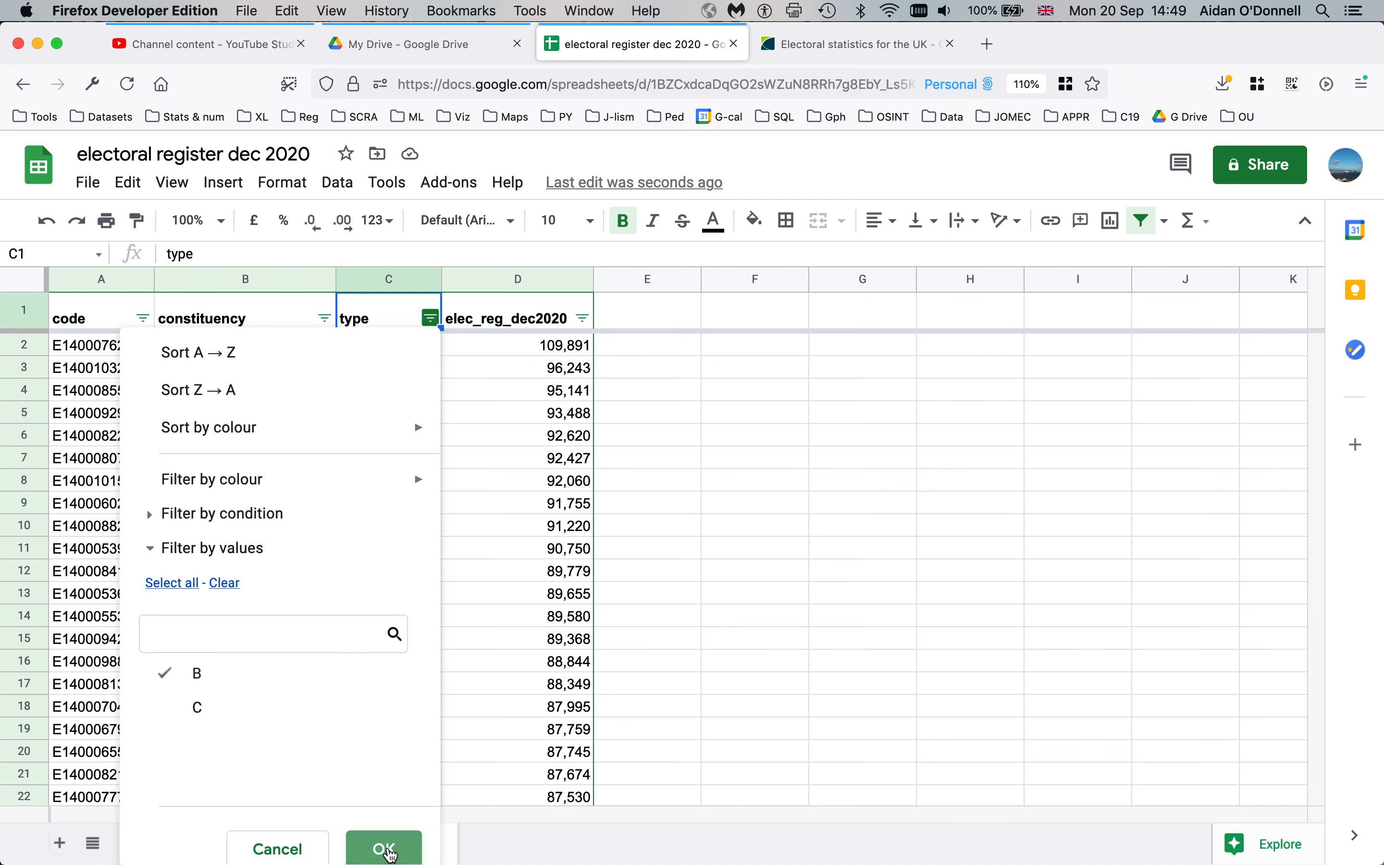
{"action": "left_click", "coordinate": [384, 849]}
{"action": "left_click", "coordinate": [396, 350]}
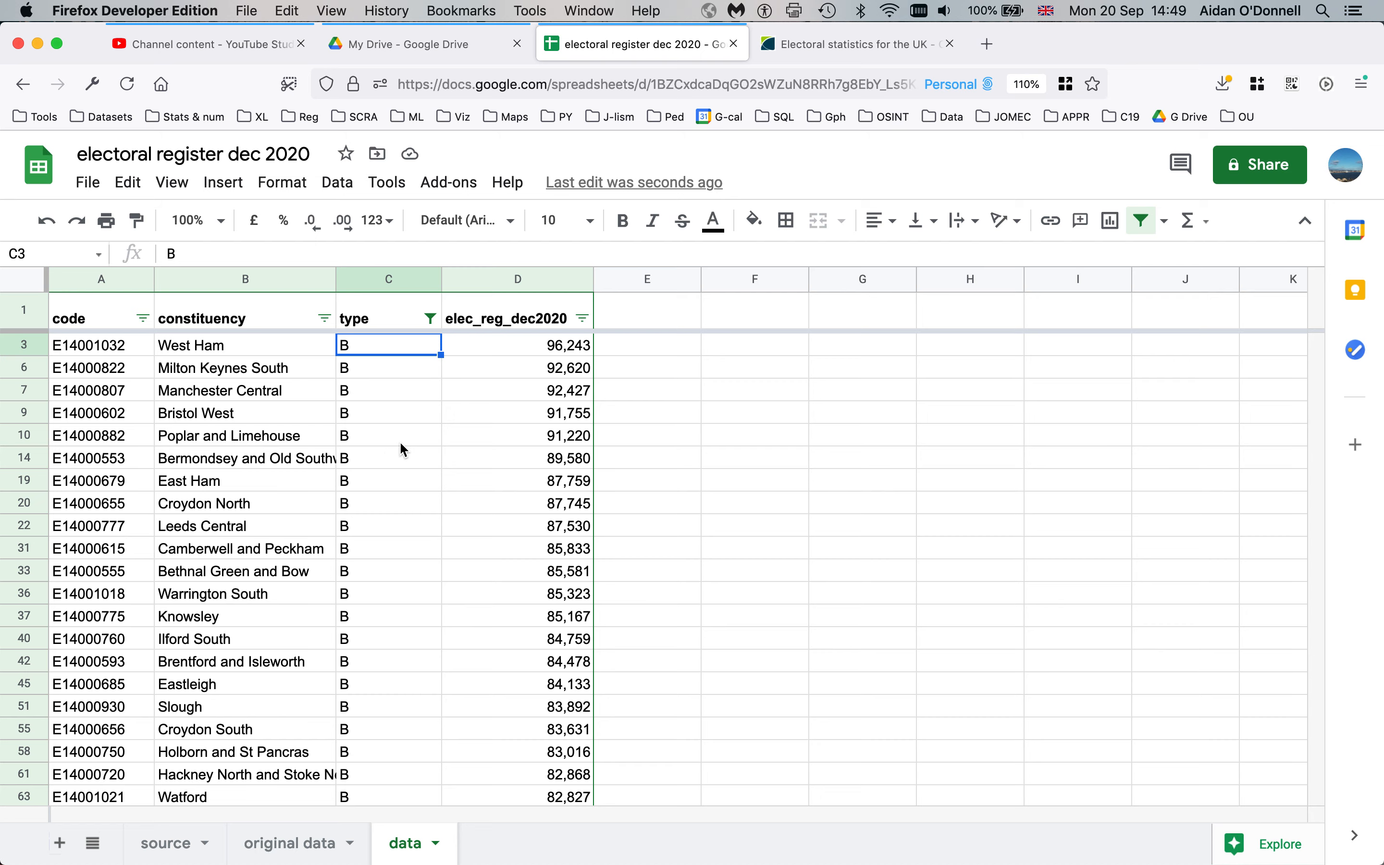
{"action": "scroll", "coordinate": [402, 451], "scroll_direction": "down", "scroll_amount": 10}
{"action": "scroll", "coordinate": [403, 402], "scroll_direction": "up", "scroll_amount": 10}
{"action": "left_click", "coordinate": [431, 319]}
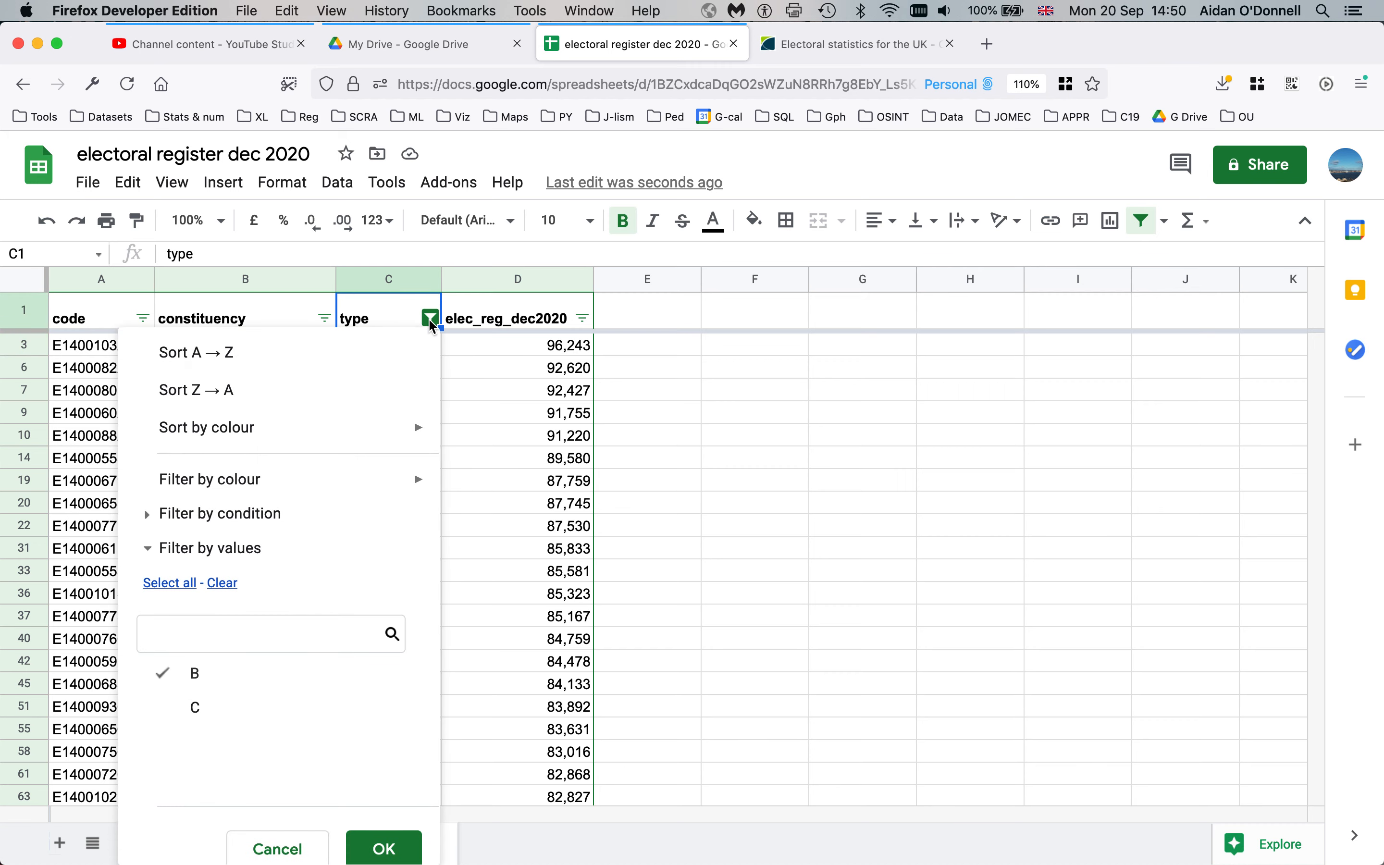
{"action": "left_click", "coordinate": [491, 374]}
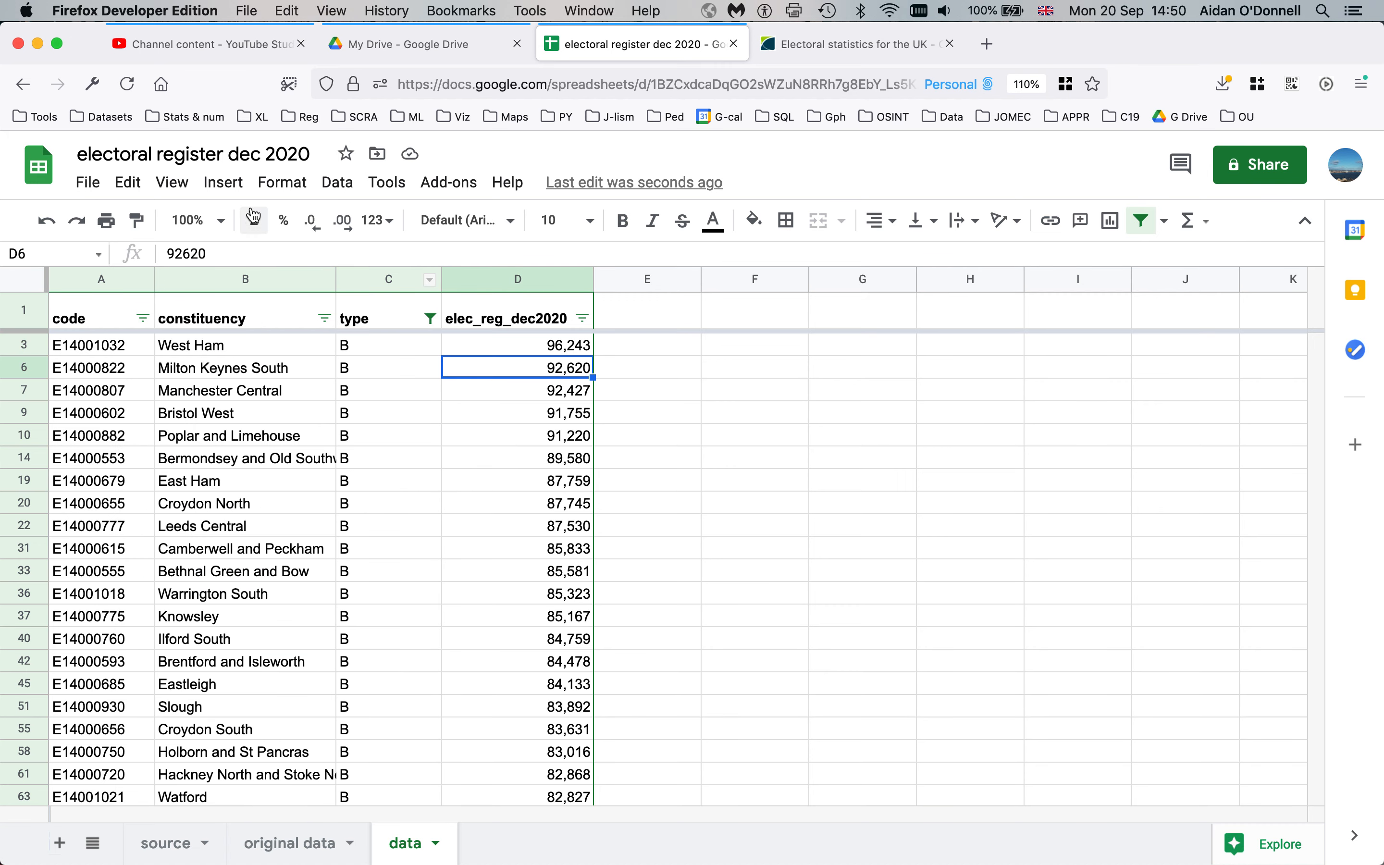
Turn off the existing filter and create a fresh filter across the whole data table
{"action": "left_click", "coordinate": [343, 182]}
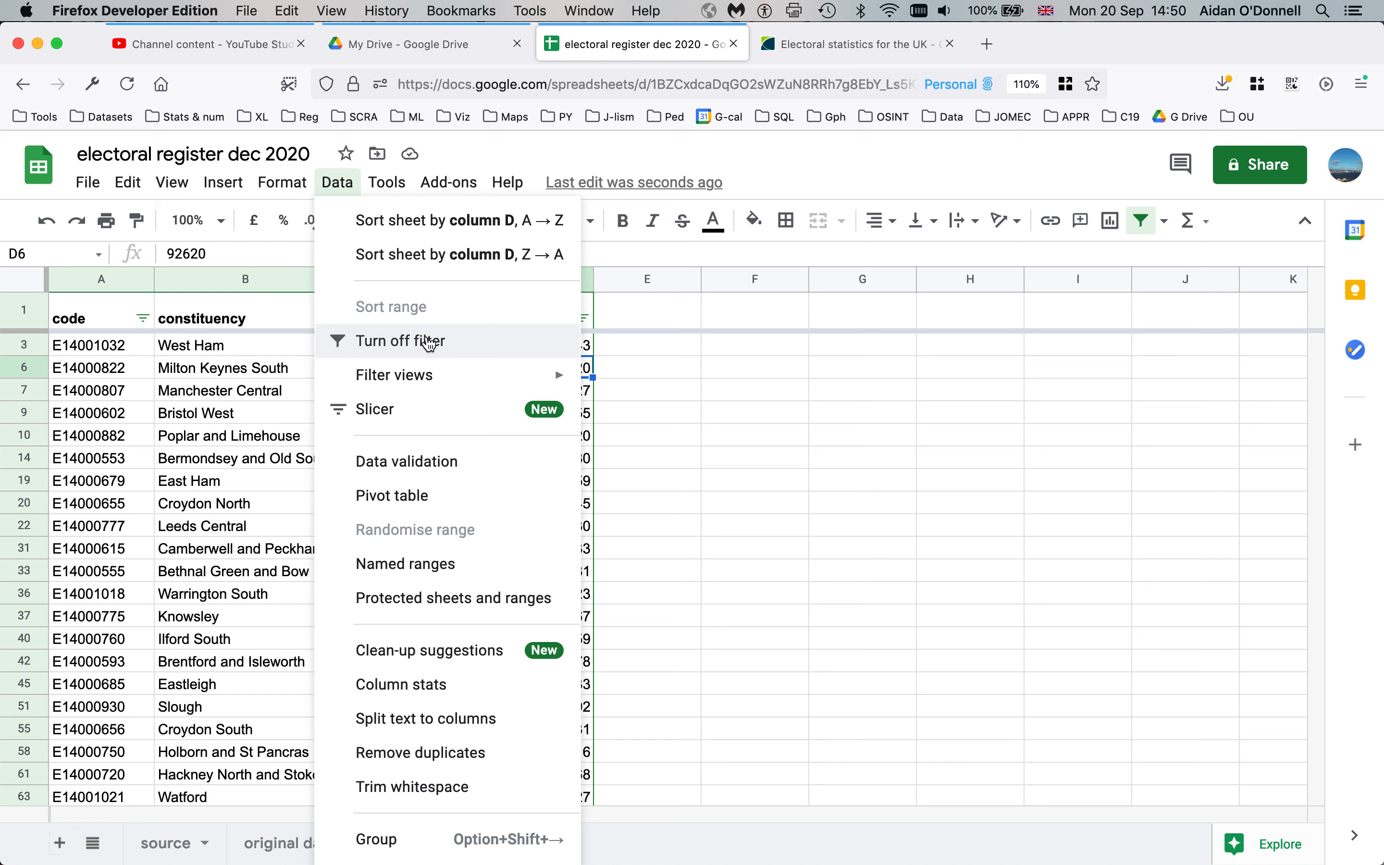
{"action": "left_click", "coordinate": [430, 343]}
{"action": "left_click", "coordinate": [389, 391]}
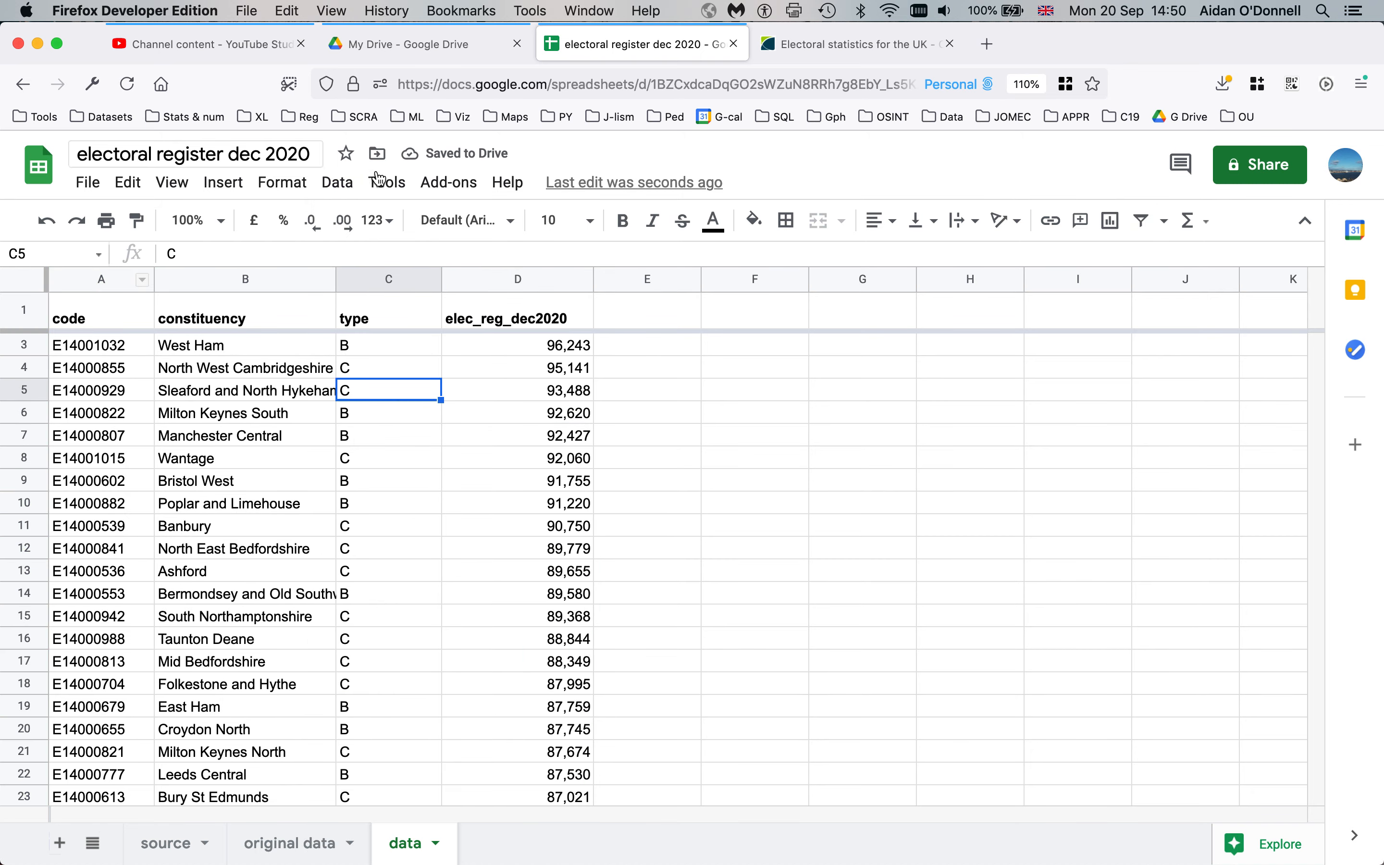
{"action": "left_click", "coordinate": [338, 182]}
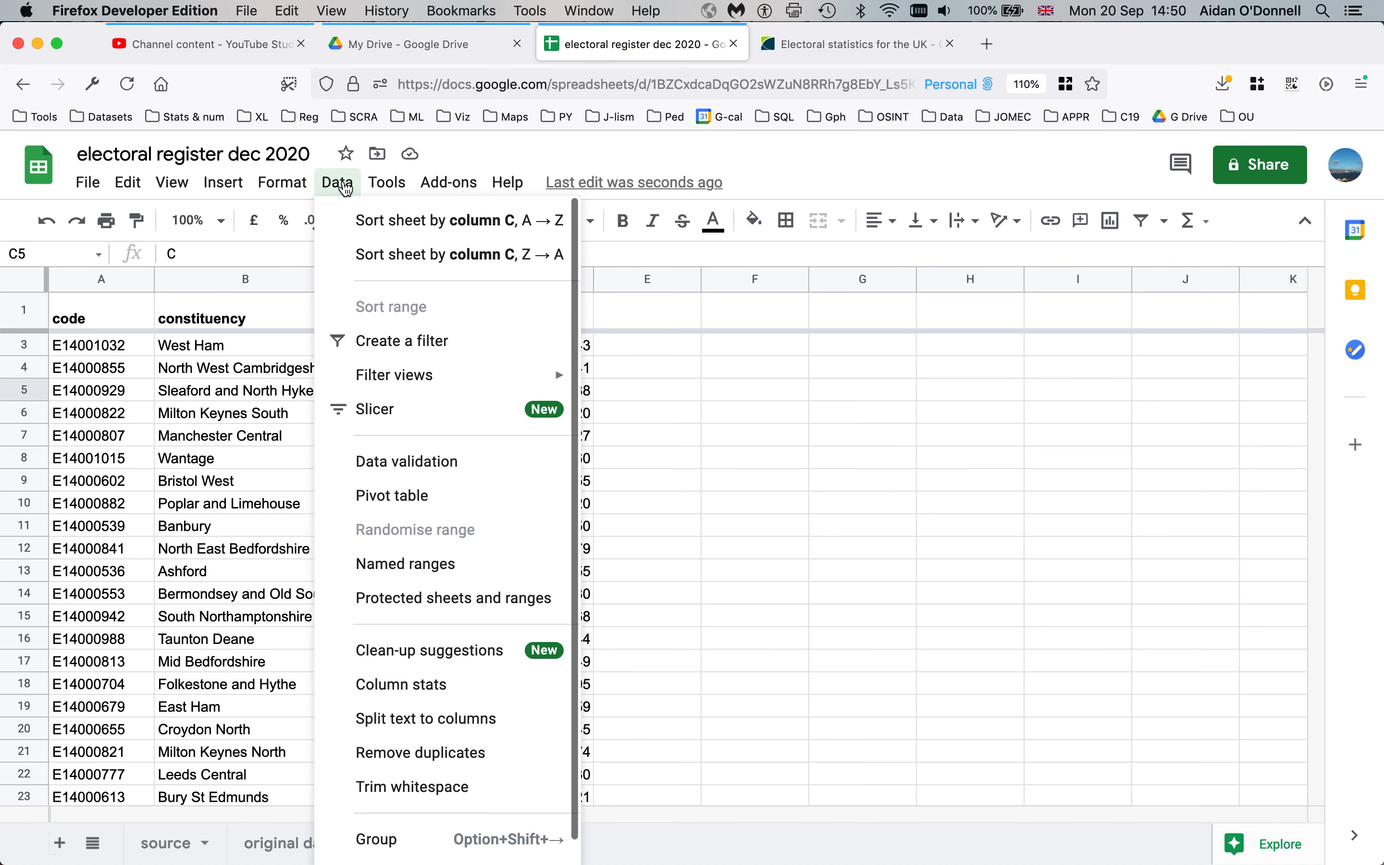
{"action": "left_click", "coordinate": [410, 345]}
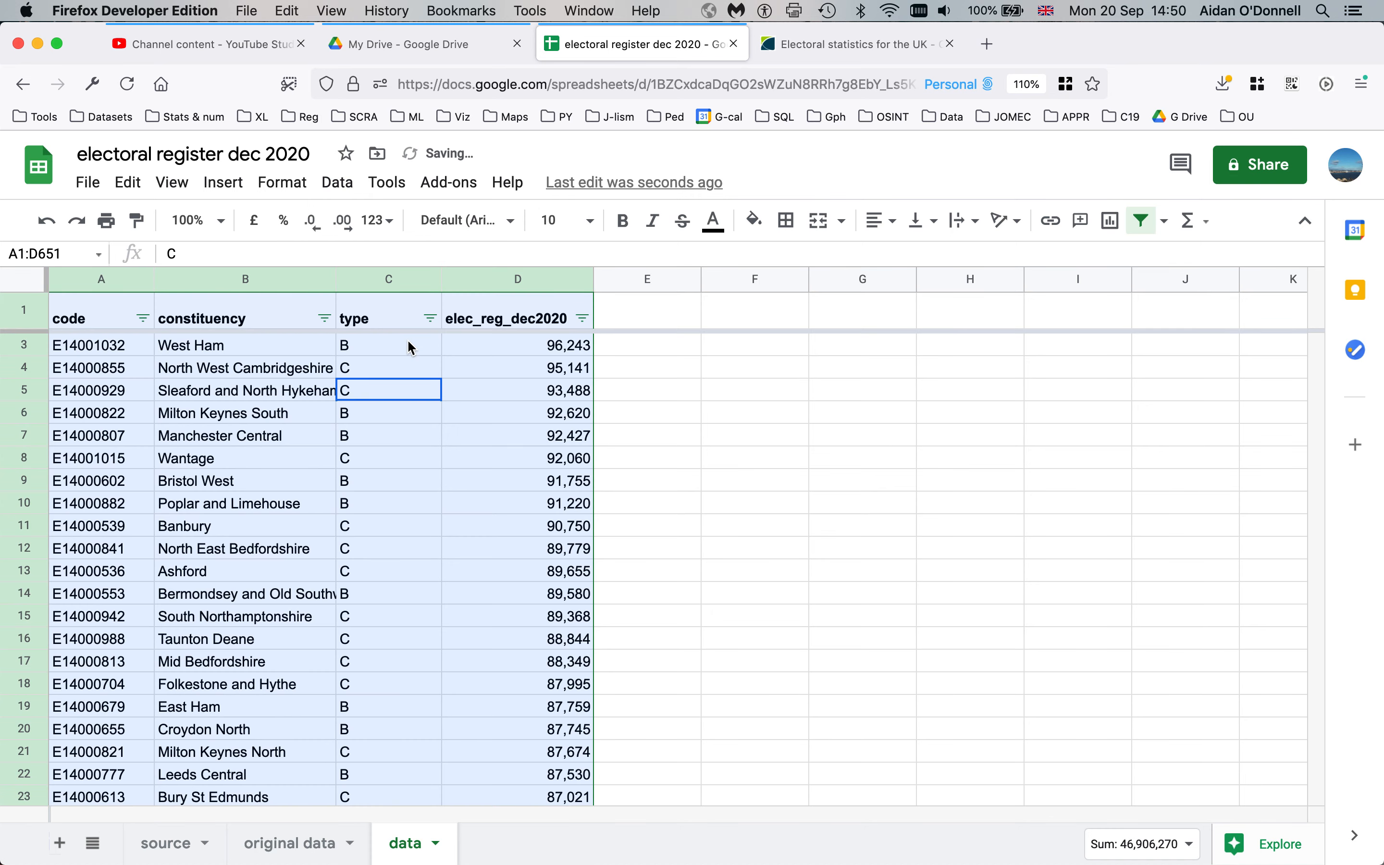
Set the code column's condition to 'Text starts with' W and apply it
{"action": "left_click", "coordinate": [143, 319]}
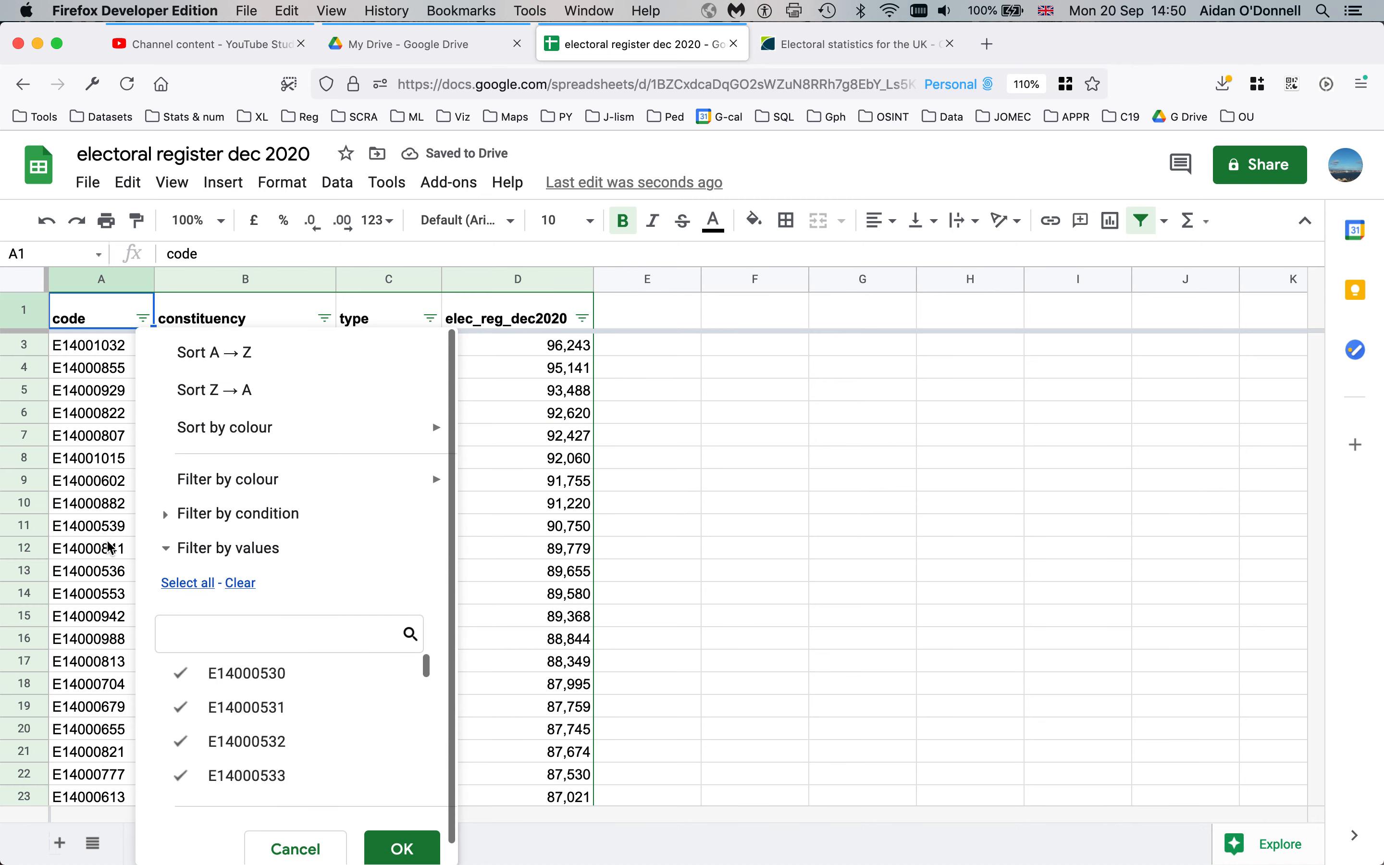
{"action": "scroll", "coordinate": [270, 670], "scroll_direction": "down", "scroll_amount": 1}
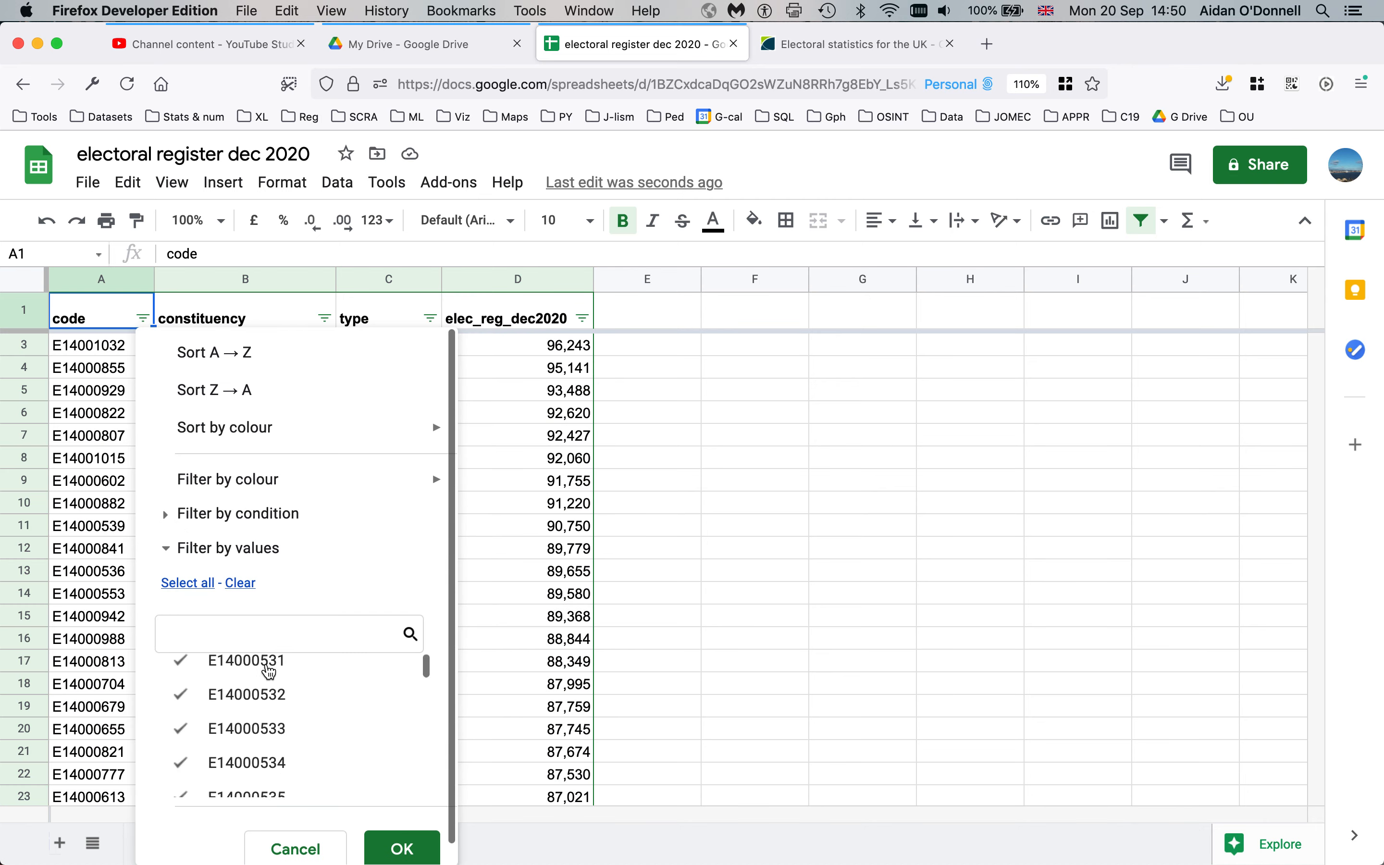
{"action": "scroll", "coordinate": [263, 721], "scroll_direction": "down", "scroll_amount": 5}
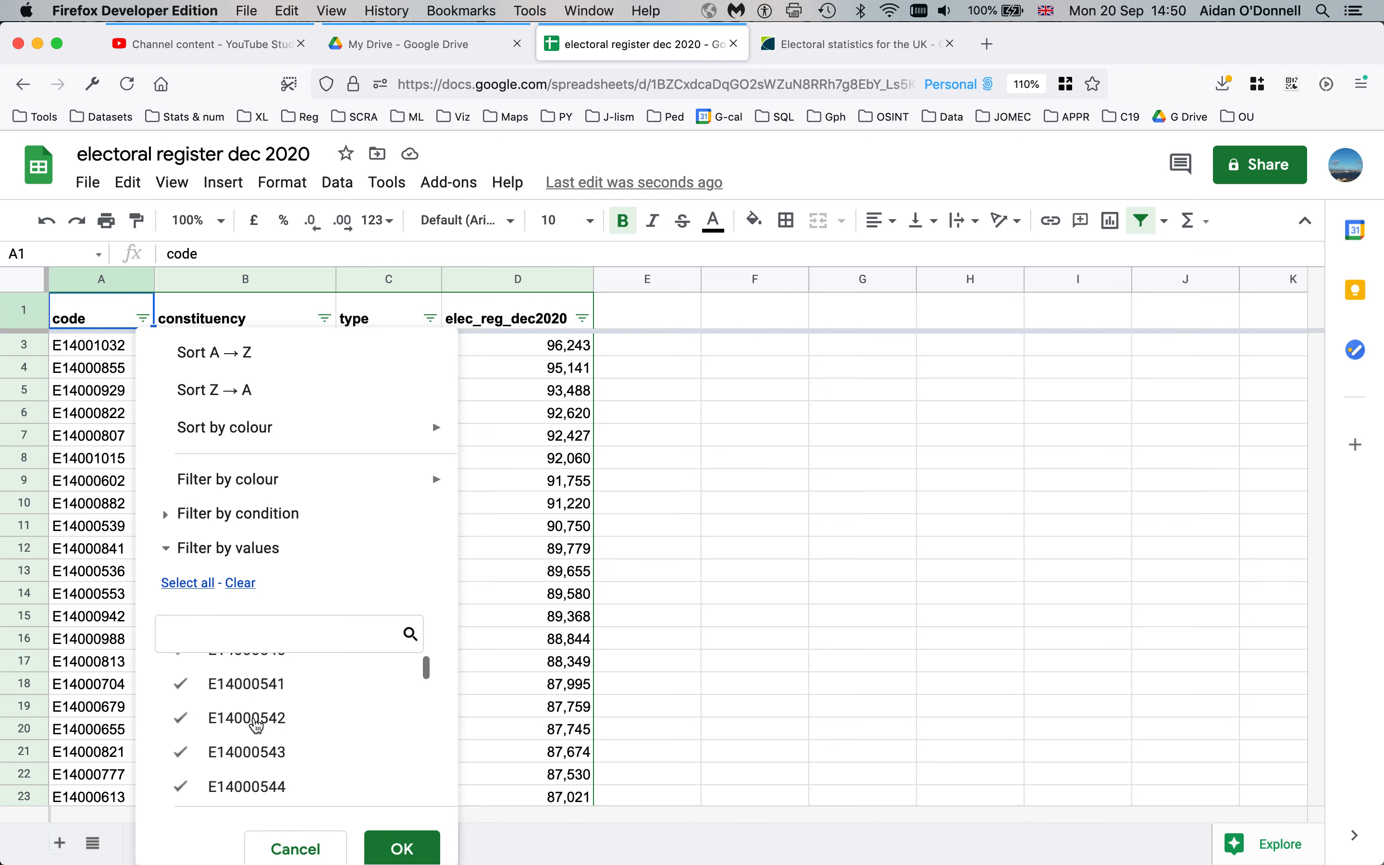
{"action": "scroll", "coordinate": [258, 726], "scroll_direction": "up", "scroll_amount": 5}
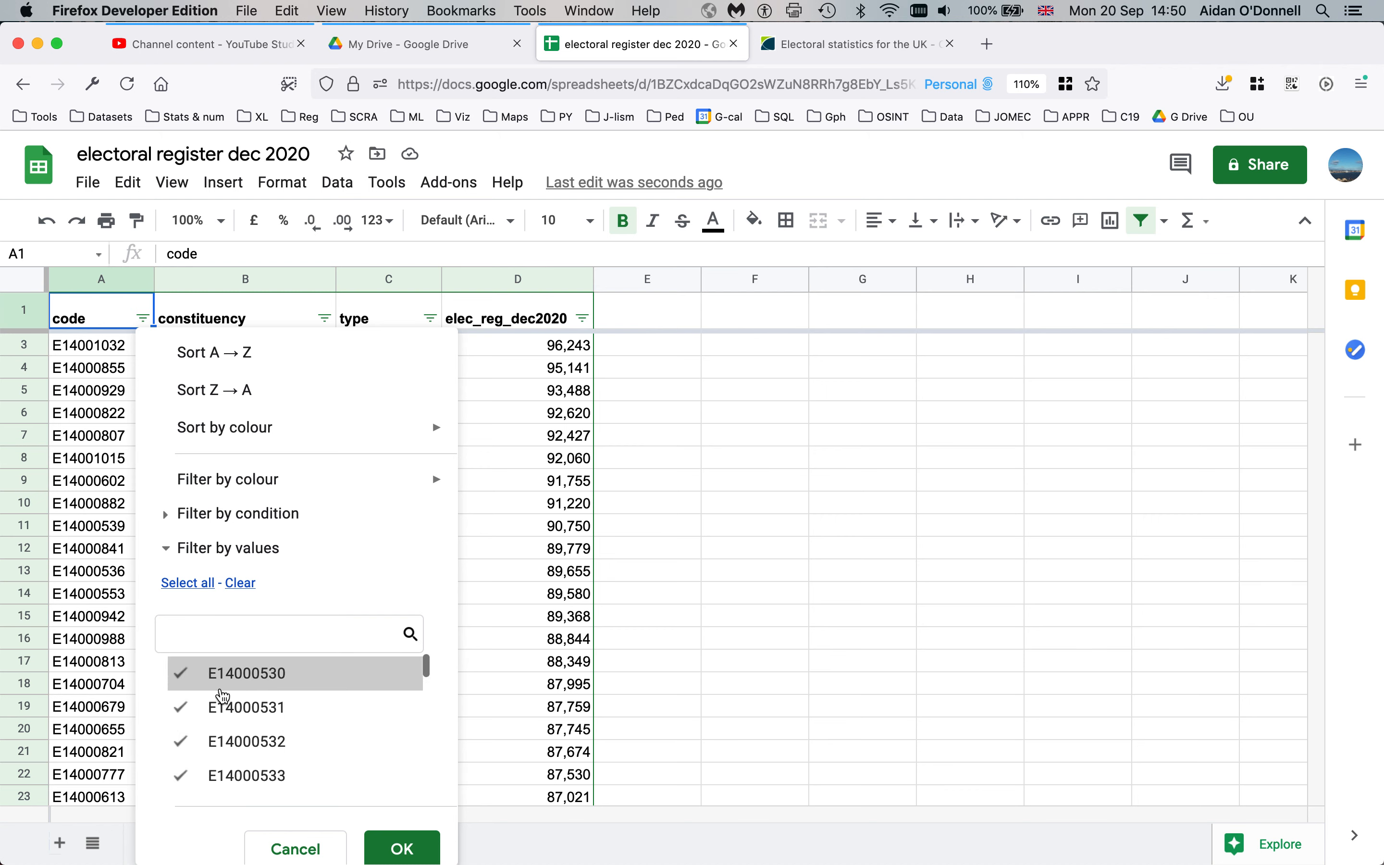
{"action": "left_click", "coordinate": [166, 515]}
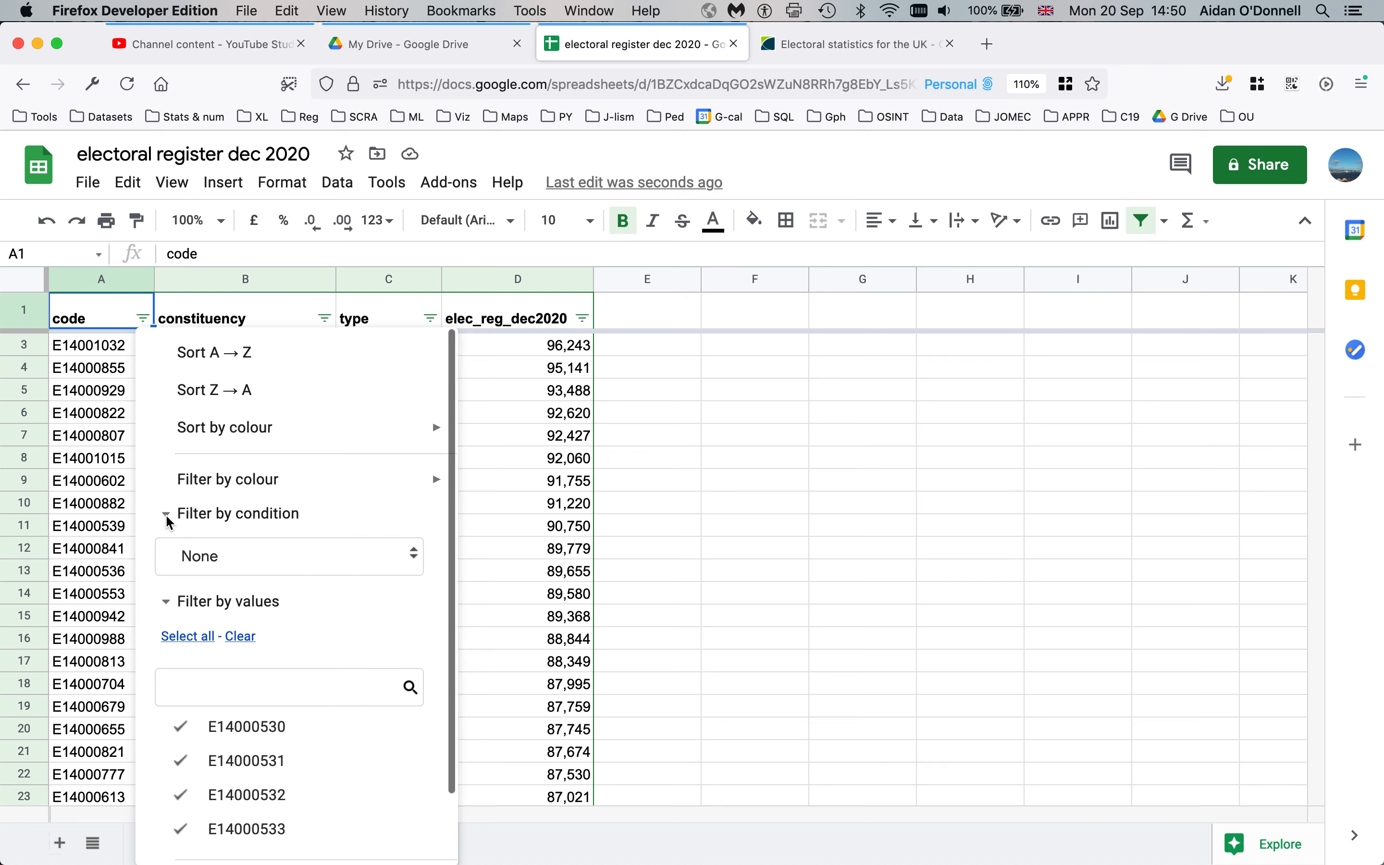
{"action": "left_click", "coordinate": [300, 559]}
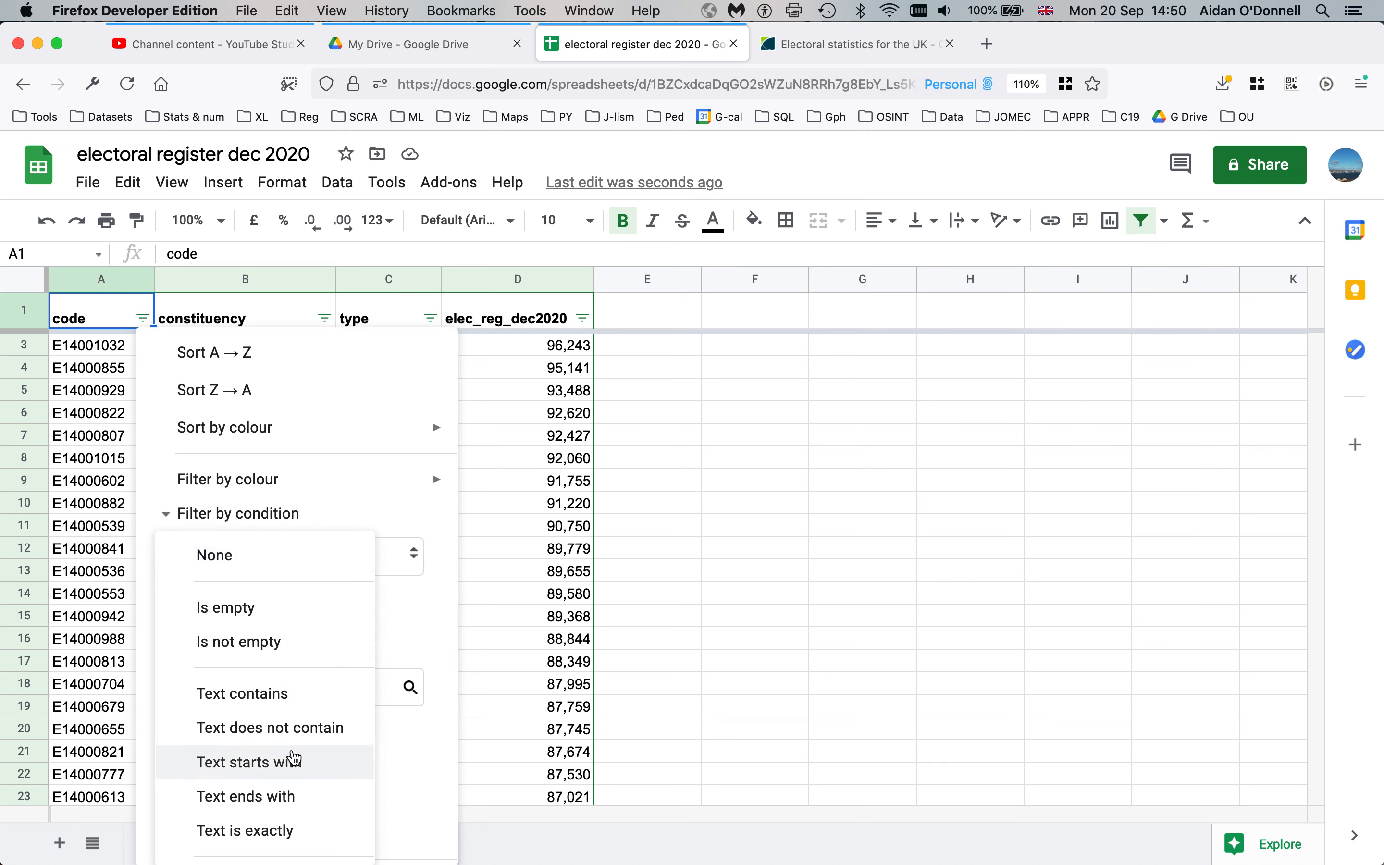
{"action": "left_click", "coordinate": [295, 763]}
{"action": "left_click", "coordinate": [246, 601]}
{"action": "type", "text": "W"}
{"action": "scroll", "coordinate": [432, 664], "scroll_direction": "down", "scroll_amount": 3}
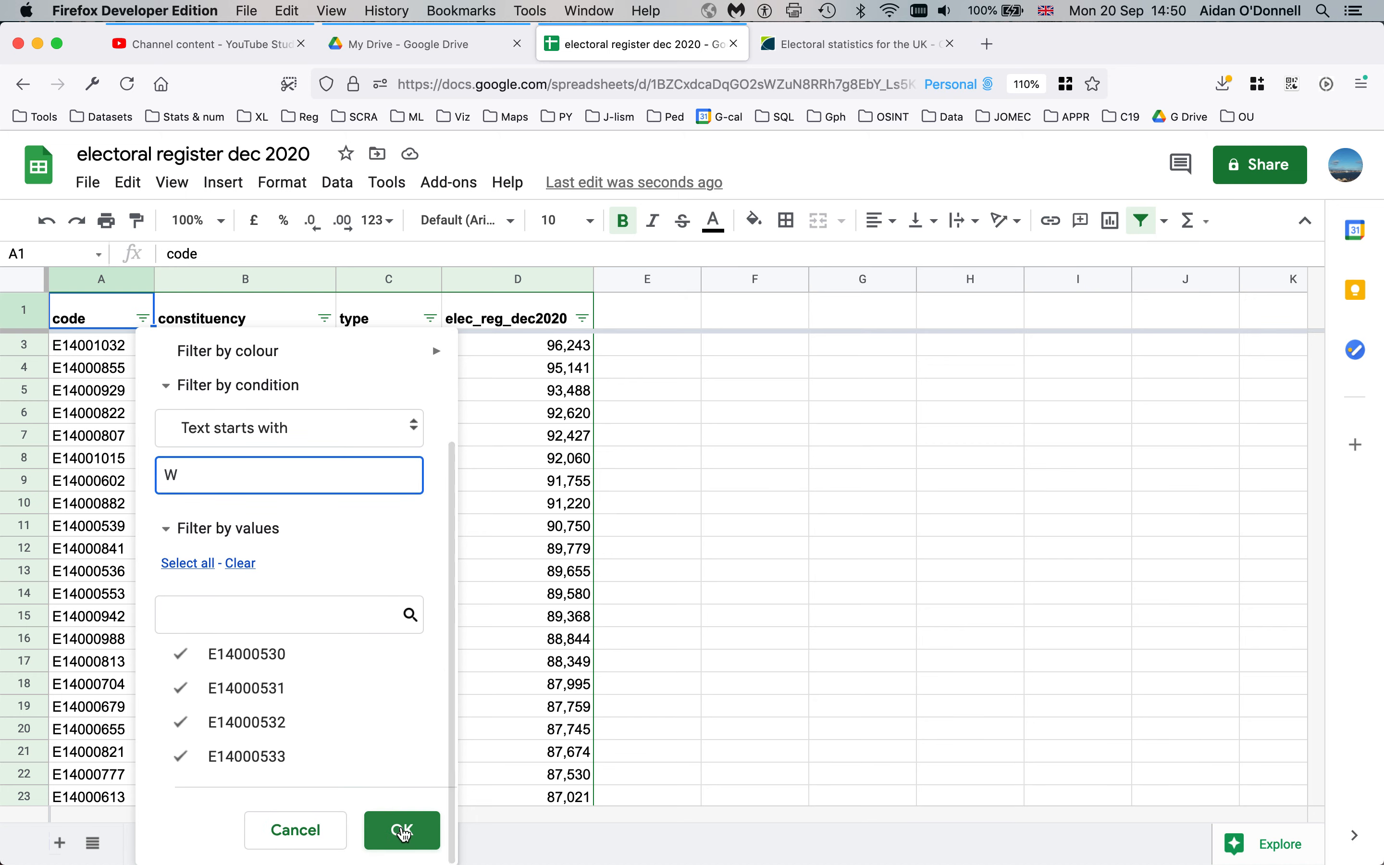
{"action": "left_click", "coordinate": [404, 832]}
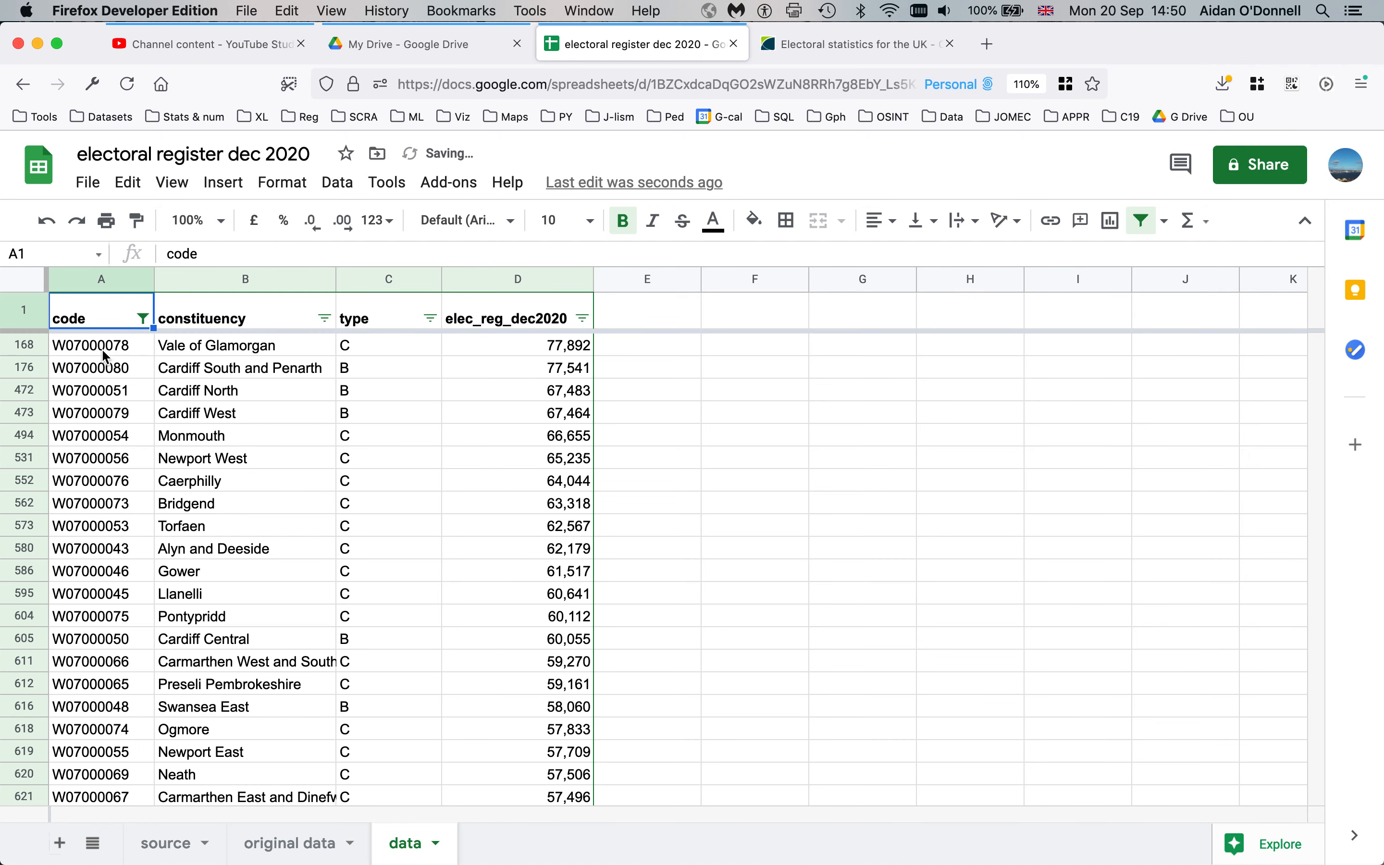
Select all filtered W codes from W07000078 down to confirm the count of 40
{"action": "left_click", "coordinate": [102, 346]}
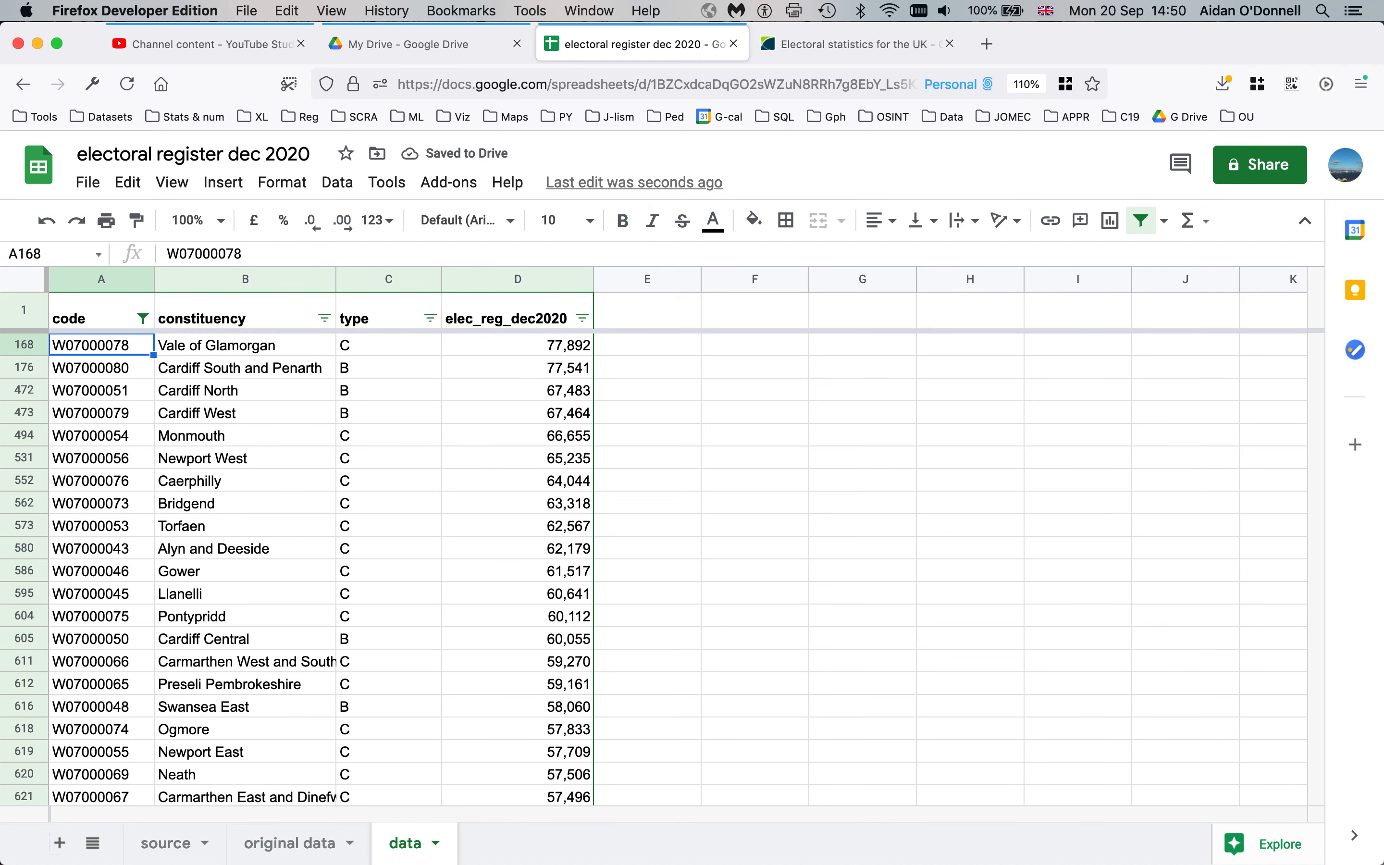
{"action": "key", "text": "Down"}
{"action": "key", "text": "Down"}
{"action": "key", "text": "Down"}
{"action": "key", "text": "Down"}
{"action": "key", "text": "Down"}
{"action": "key", "text": "Down"}
{"action": "key", "text": "Down"}
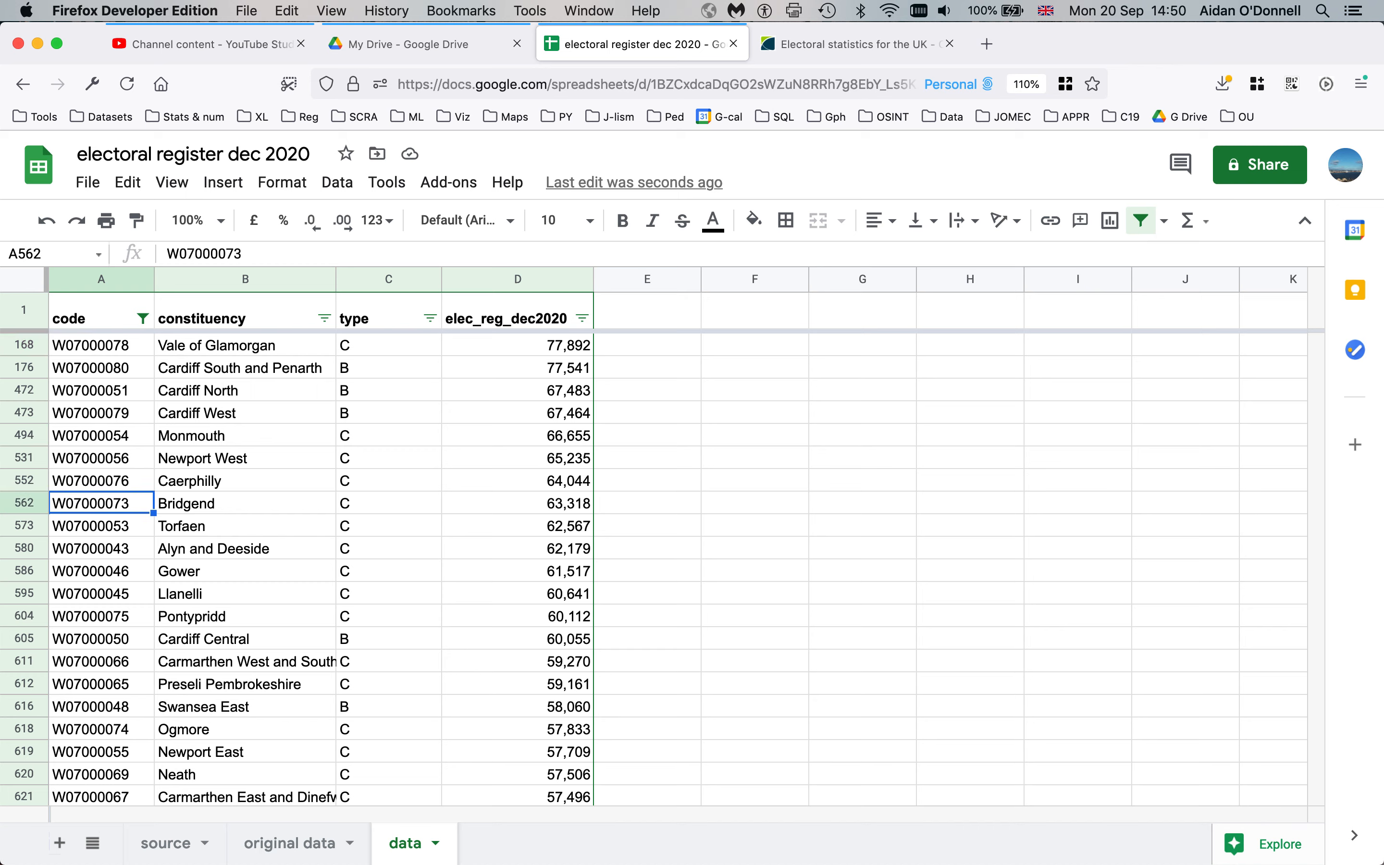
{"action": "left_click", "coordinate": [104, 353]}
{"action": "key", "text": "Down"}
{"action": "key", "text": "Down"}
{"action": "key", "text": "Down"}
{"action": "key", "text": "Down"}
{"action": "key", "text": "Down"}
{"action": "key", "text": "Down"}
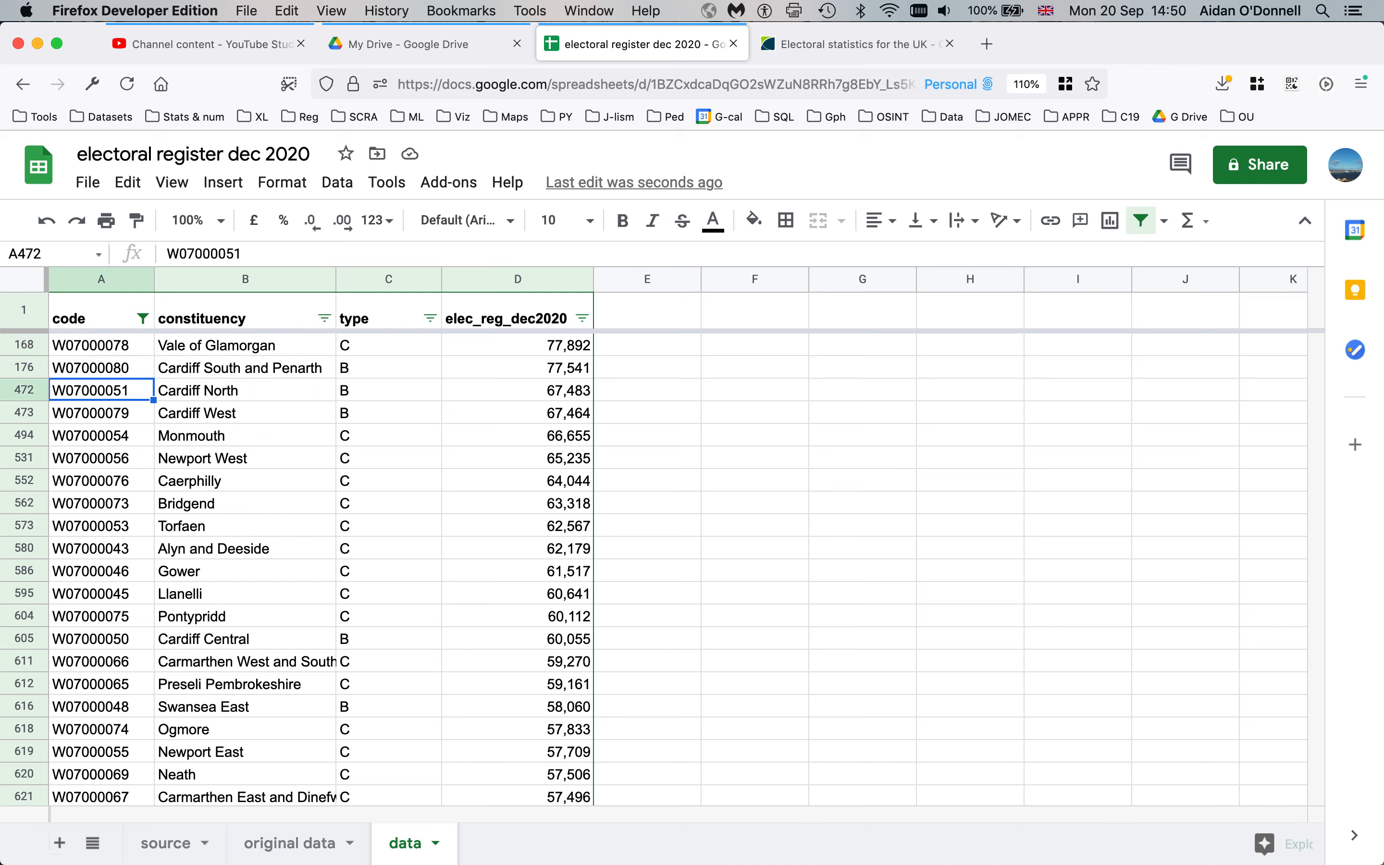
{"action": "key", "text": "Up"}
{"action": "key", "text": "Up"}
{"action": "key", "text": "Up"}
{"action": "key", "text": "Up"}
{"action": "key", "text": "Up"}
{"action": "key", "text": "Up"}
{"action": "key", "text": "Up"}
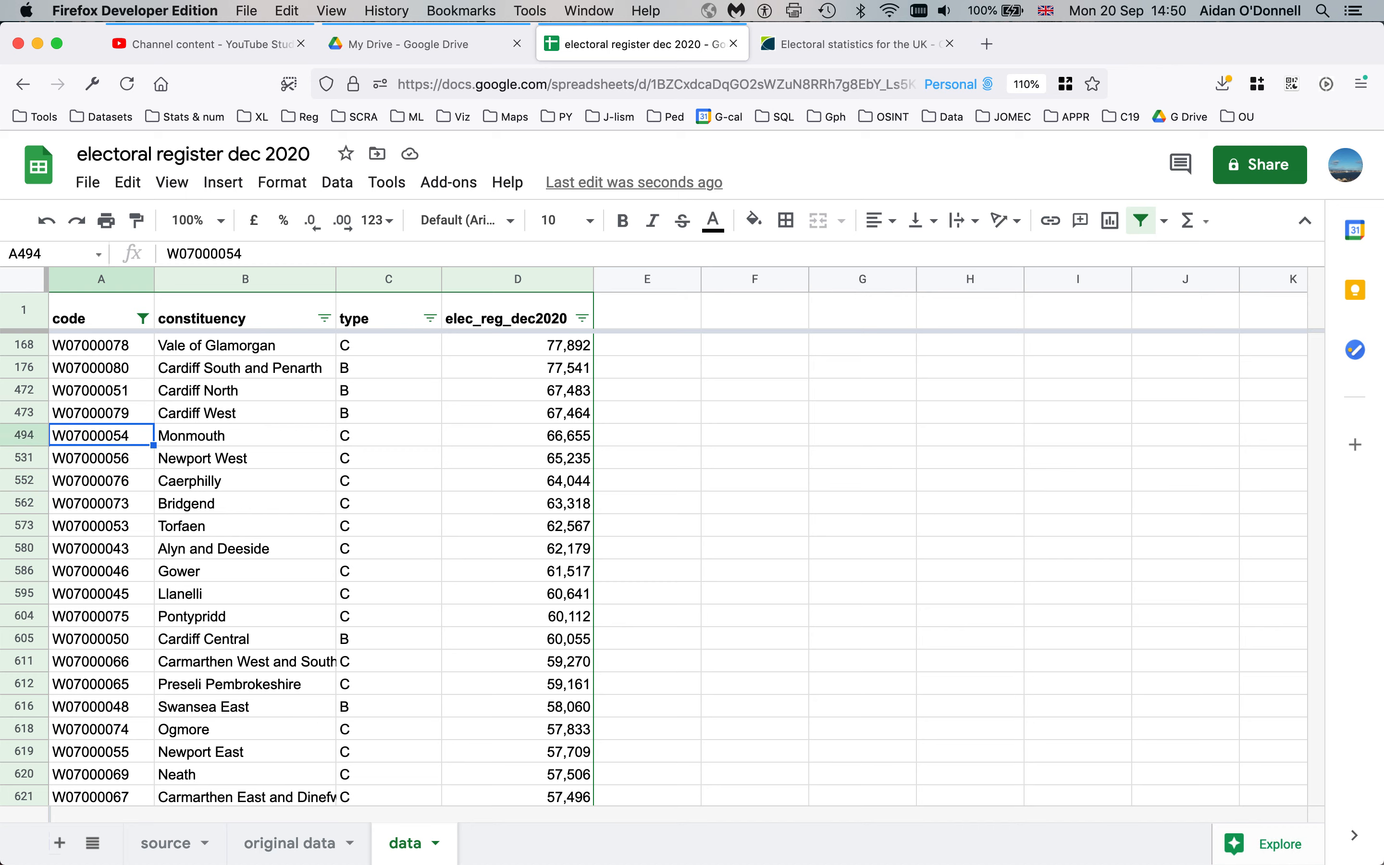
{"action": "key", "text": "Down"}
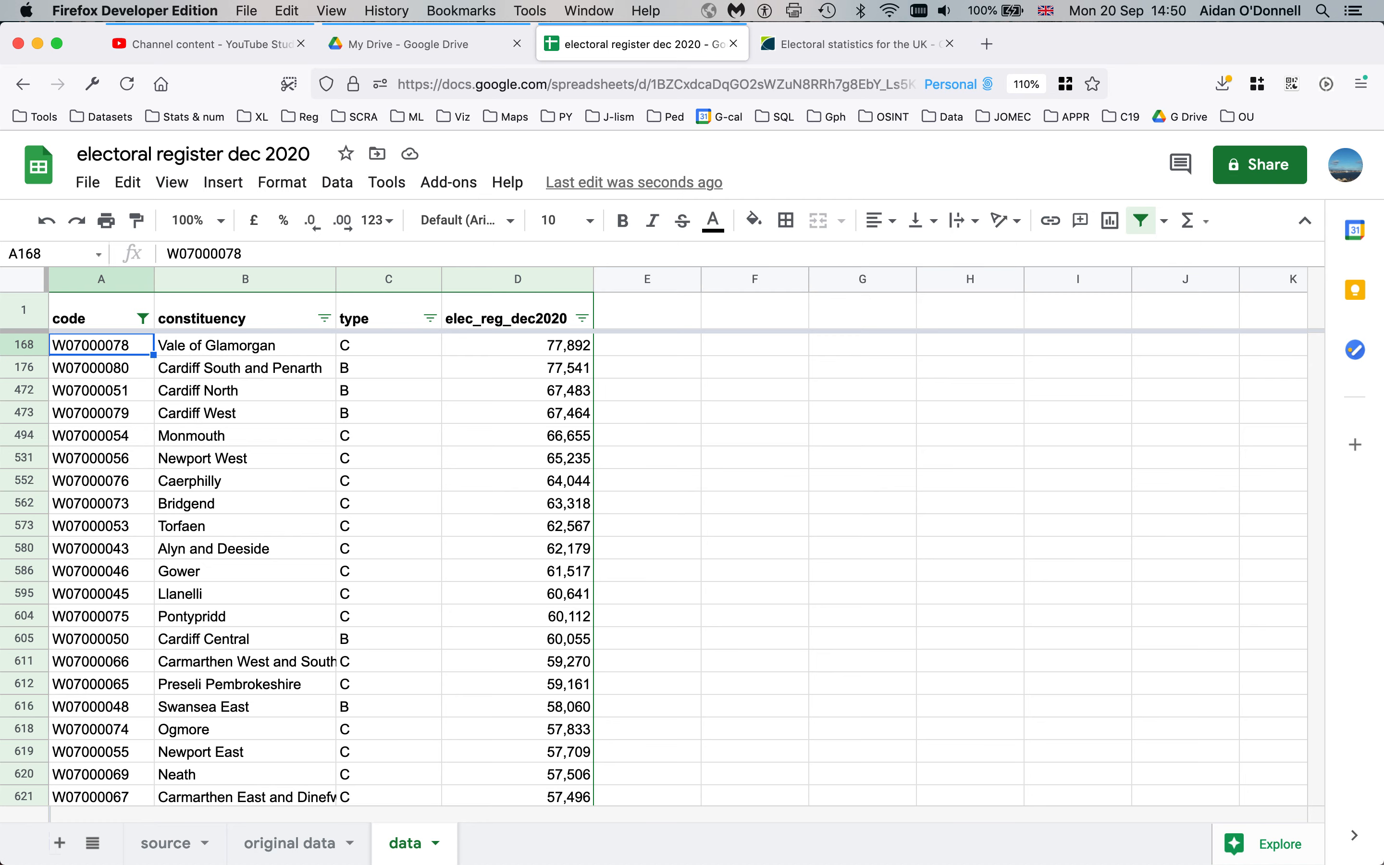
{"action": "key", "text": "super+shift+Down"}
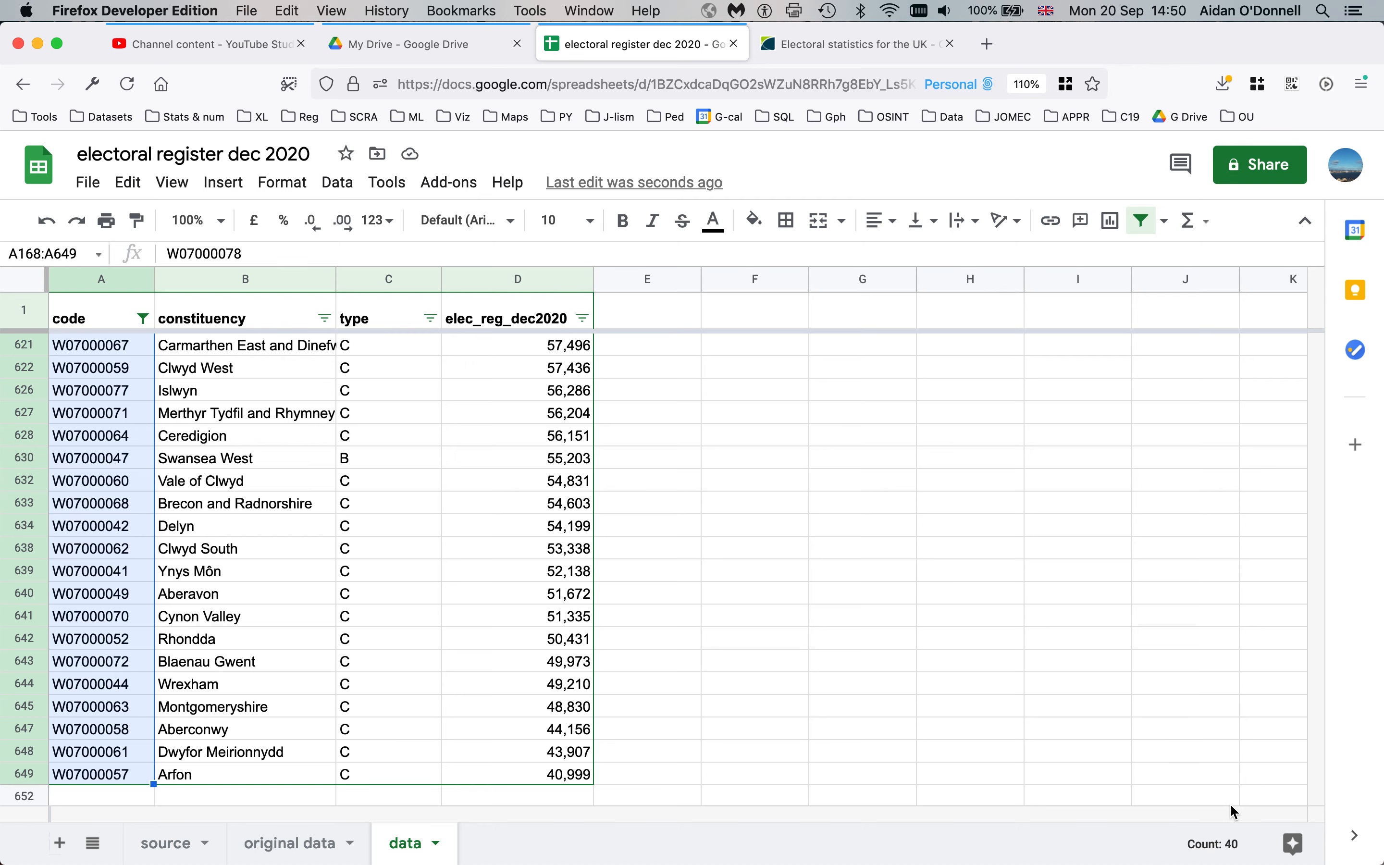
{"action": "scroll", "coordinate": [628, 754], "scroll_direction": "up", "scroll_amount": 10}
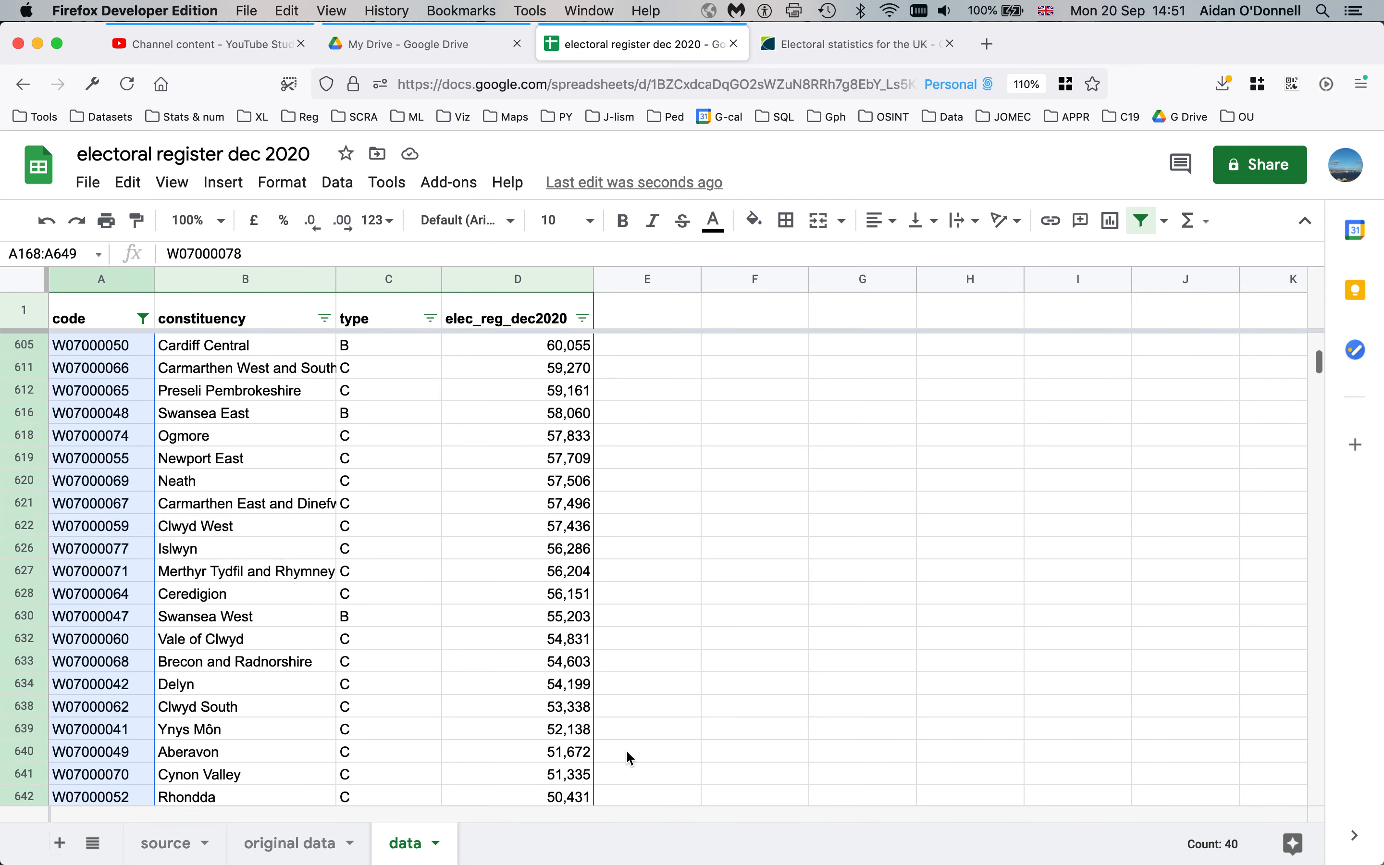
{"action": "scroll", "coordinate": [689, 615], "scroll_direction": "down", "scroll_amount": 10}
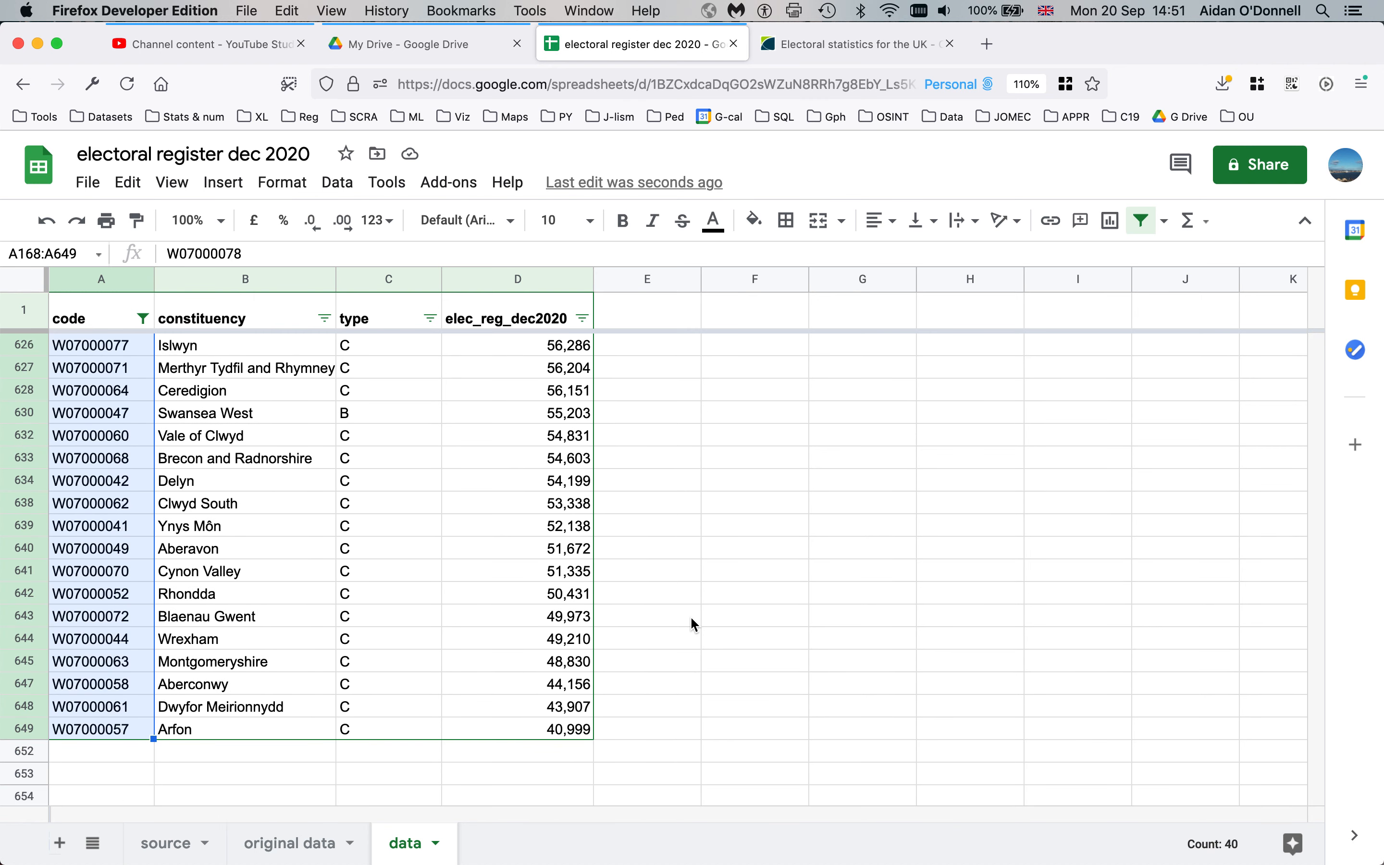
{"action": "left_click", "coordinate": [690, 616]}
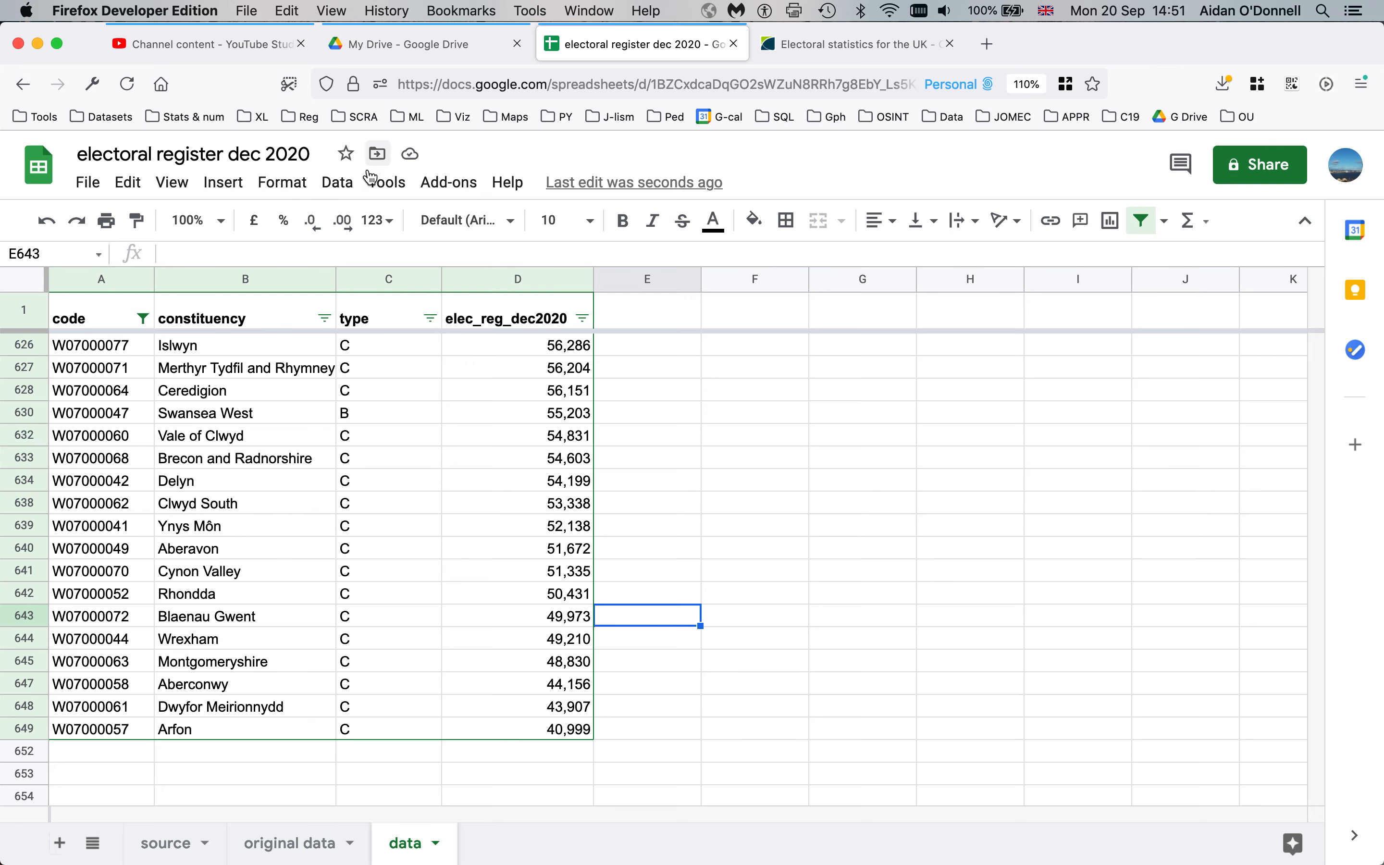
Turn off the filter so all constituencies show, then switch to QuickTime and stop recording
{"action": "left_click", "coordinate": [337, 182]}
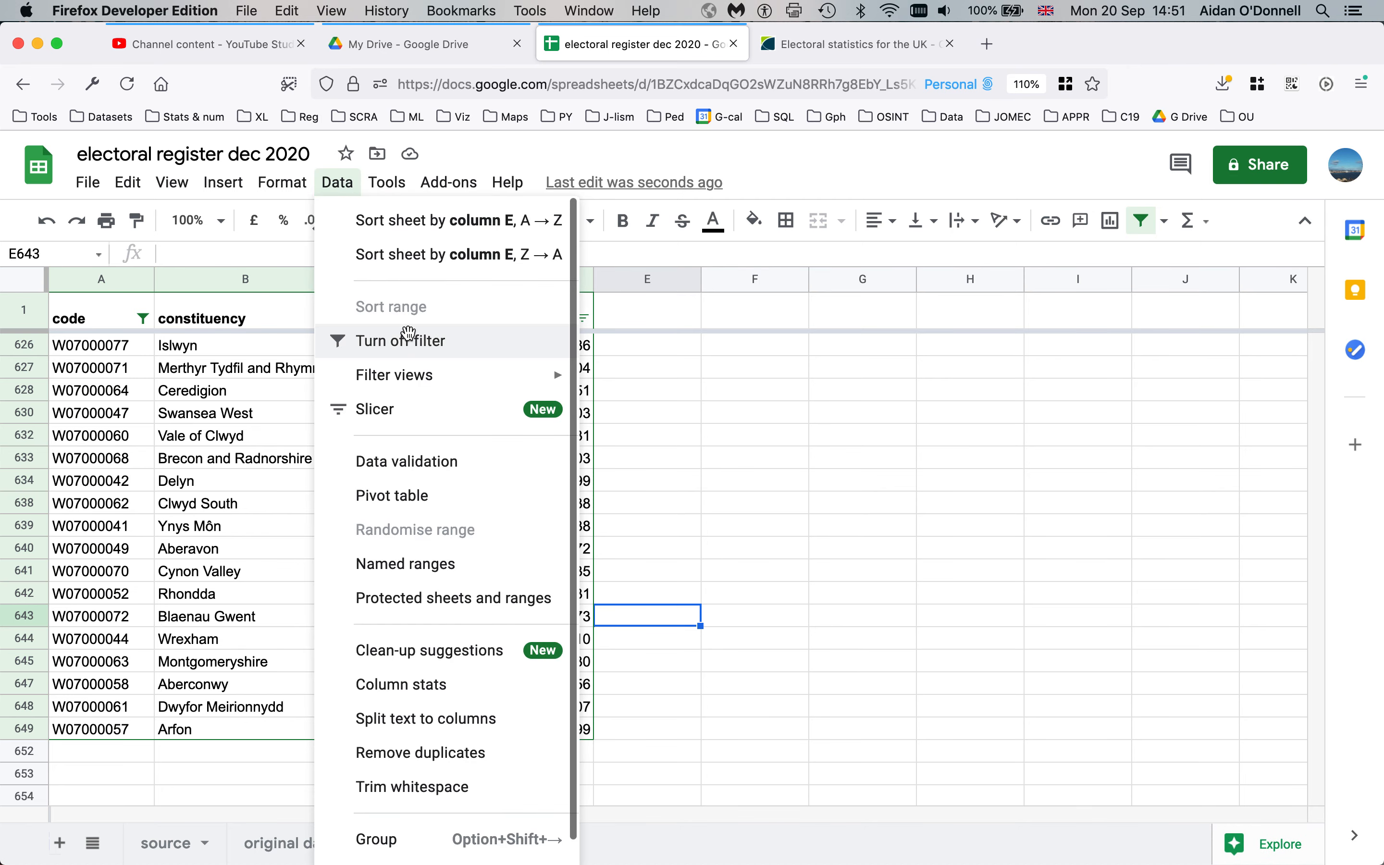
{"action": "left_click", "coordinate": [410, 341]}
{"action": "left_click", "coordinate": [255, 442]}
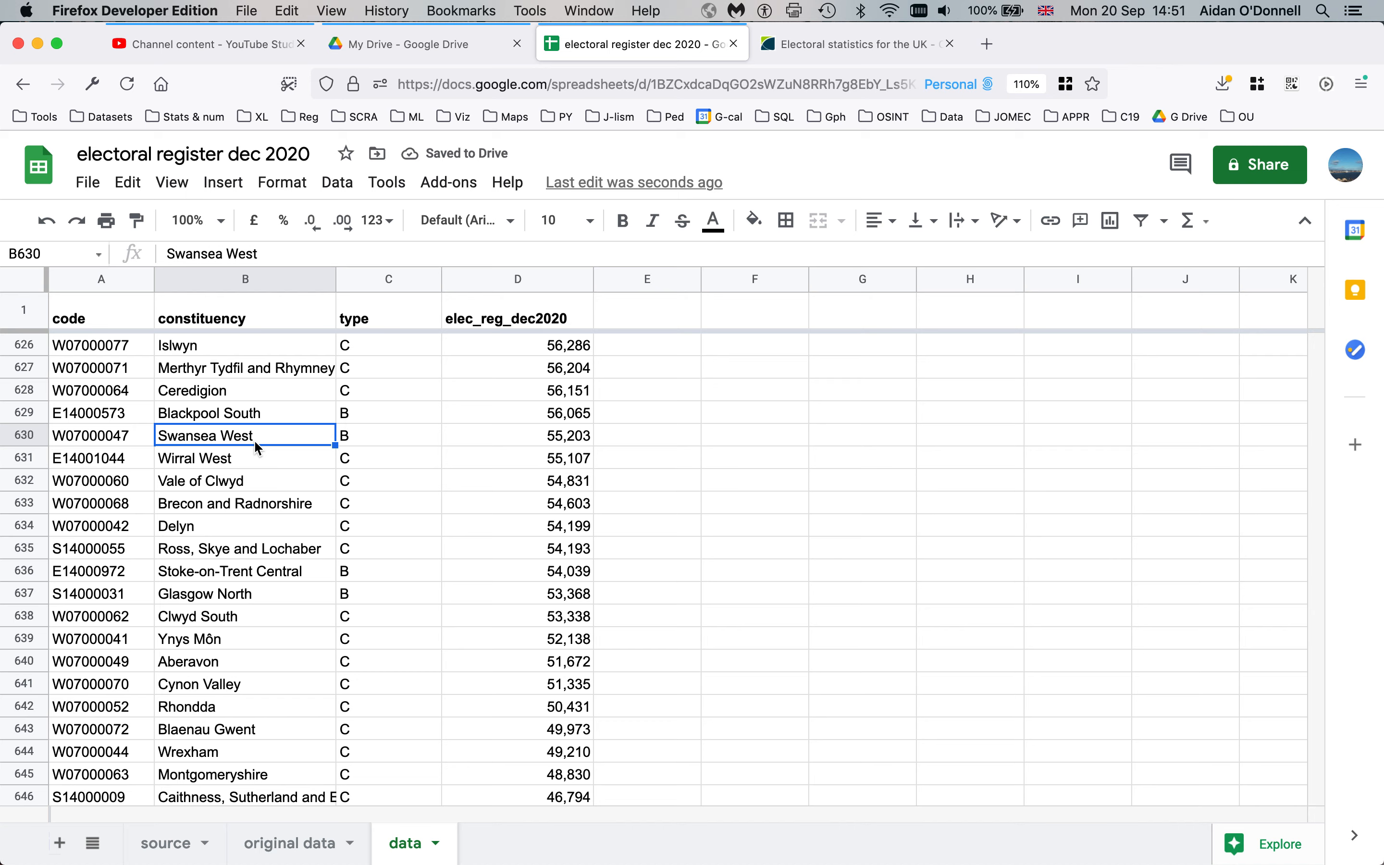
{"action": "key", "text": "super+Tab"}
{"action": "key", "text": "super+Tab"}
{"action": "key", "text": "super+q"}
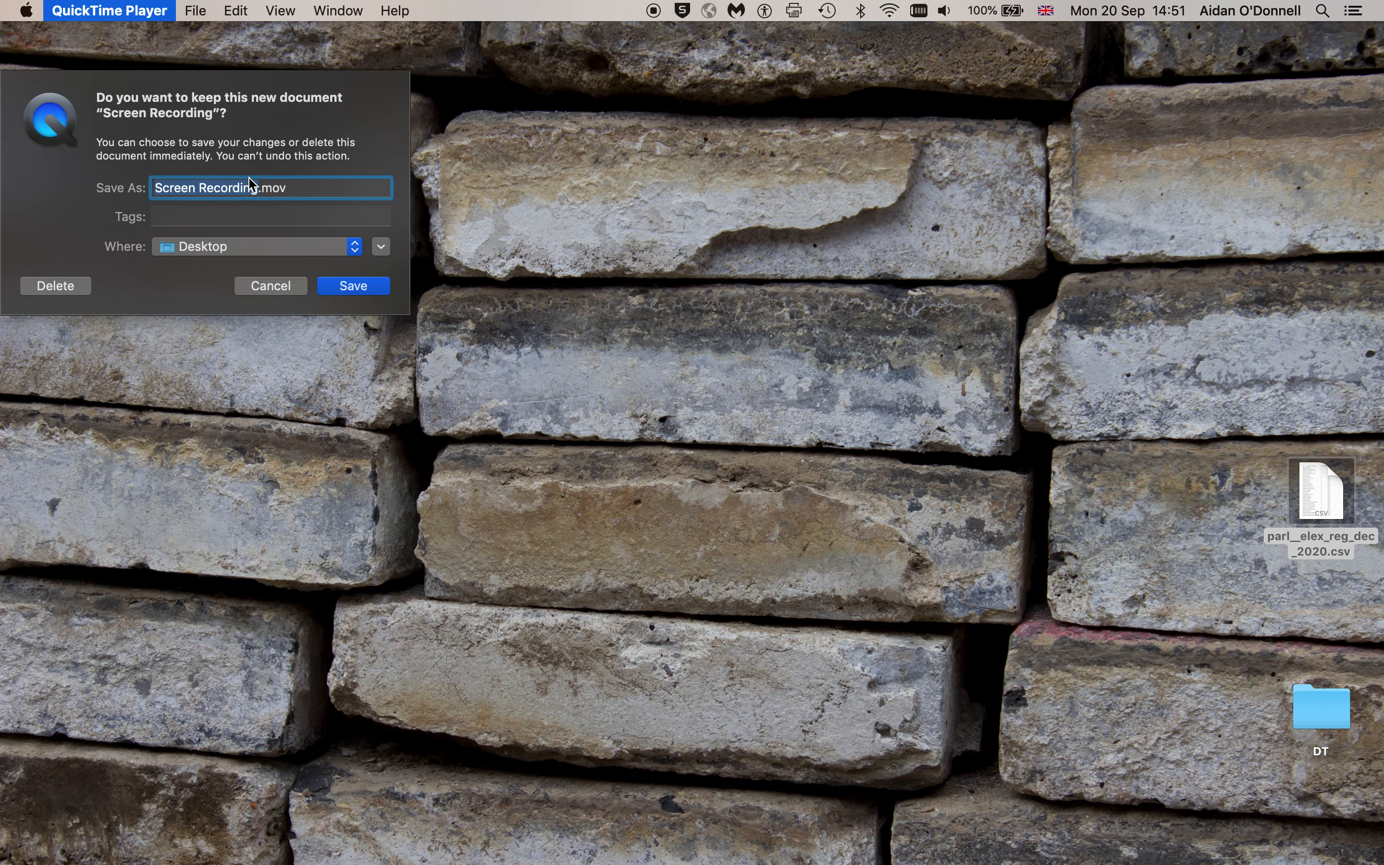
Name the screen recording parl_1 for saving to the Desktop
{"action": "type", "text": "parl"}
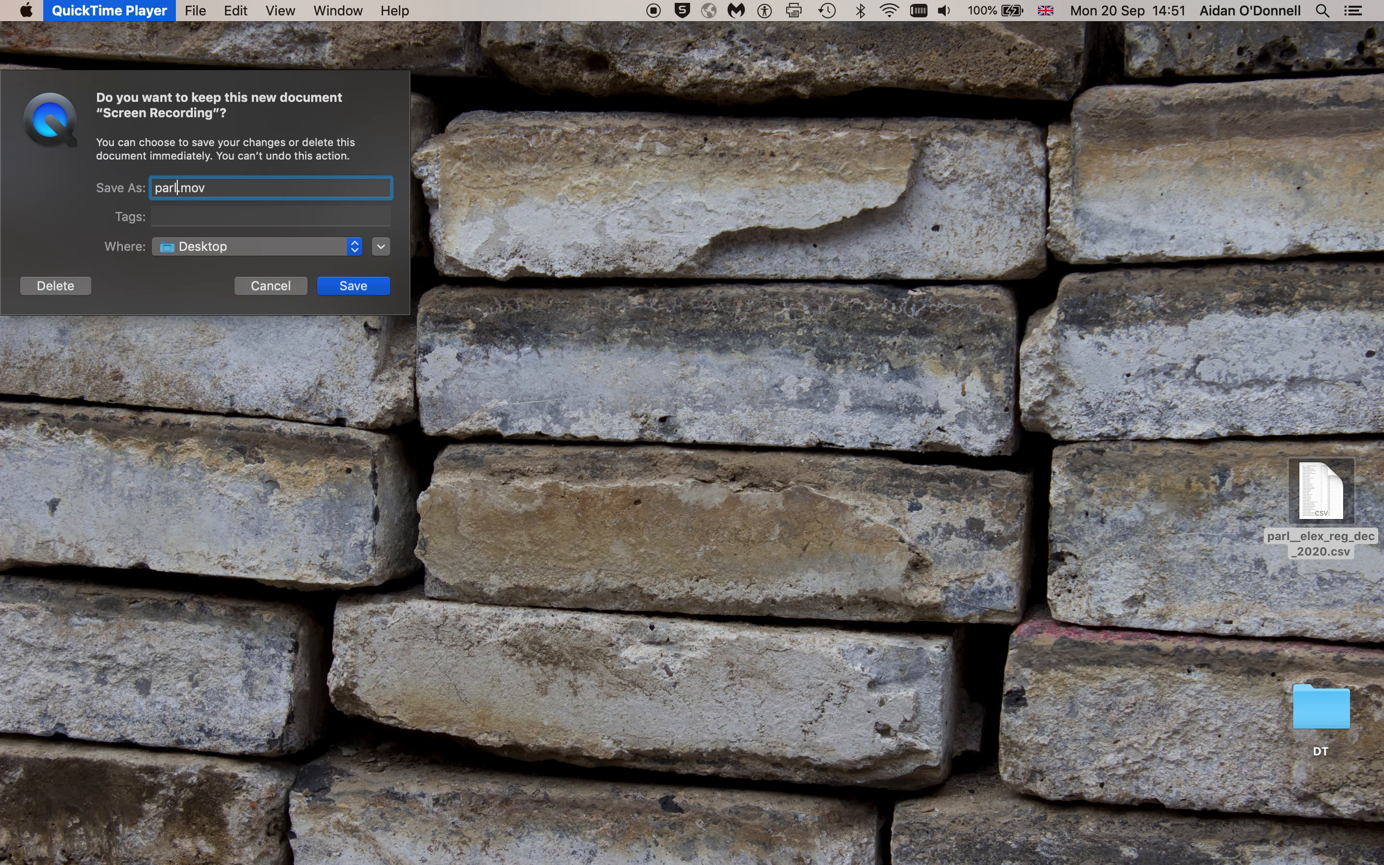
{"action": "type", "text": "_1"}
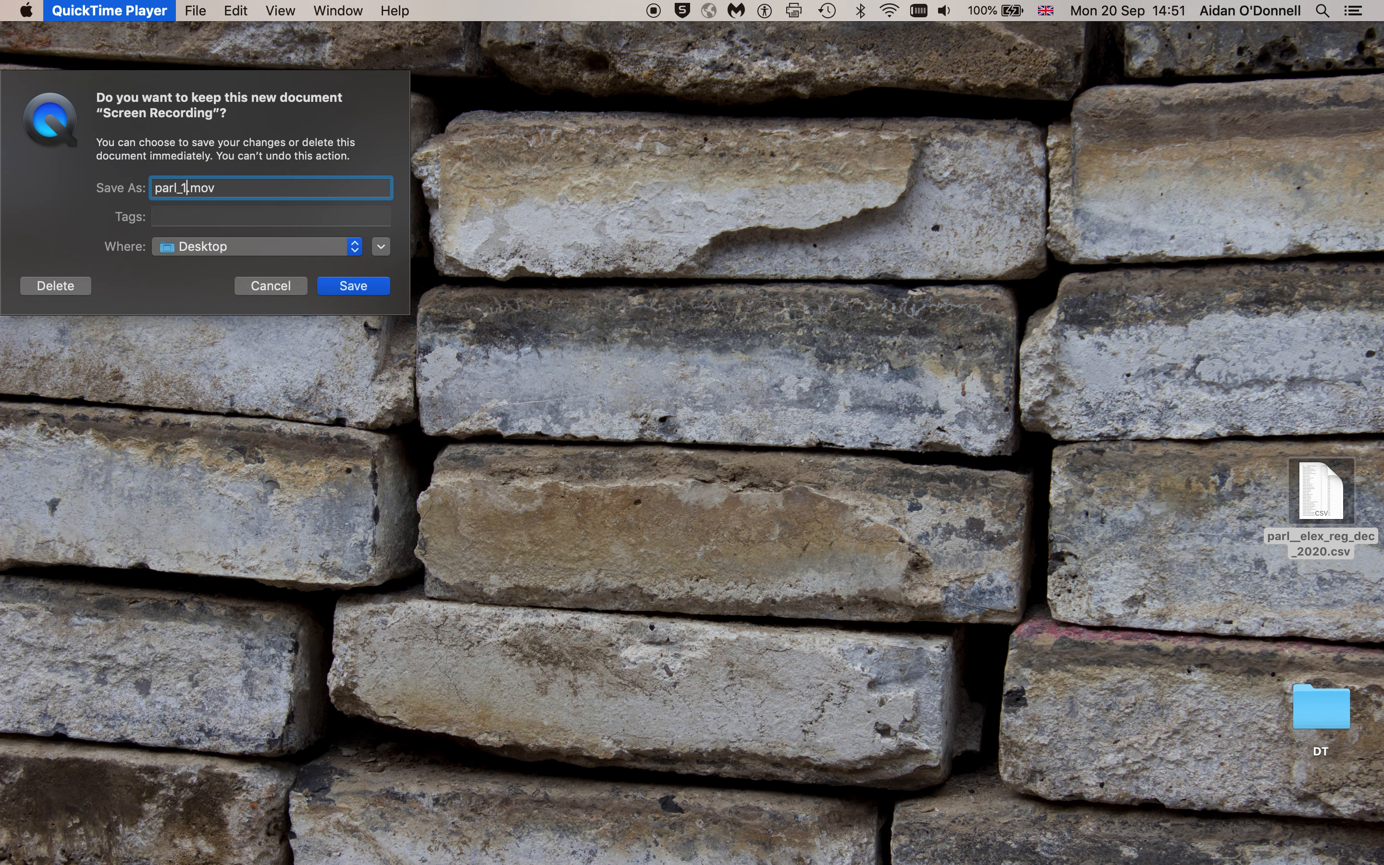